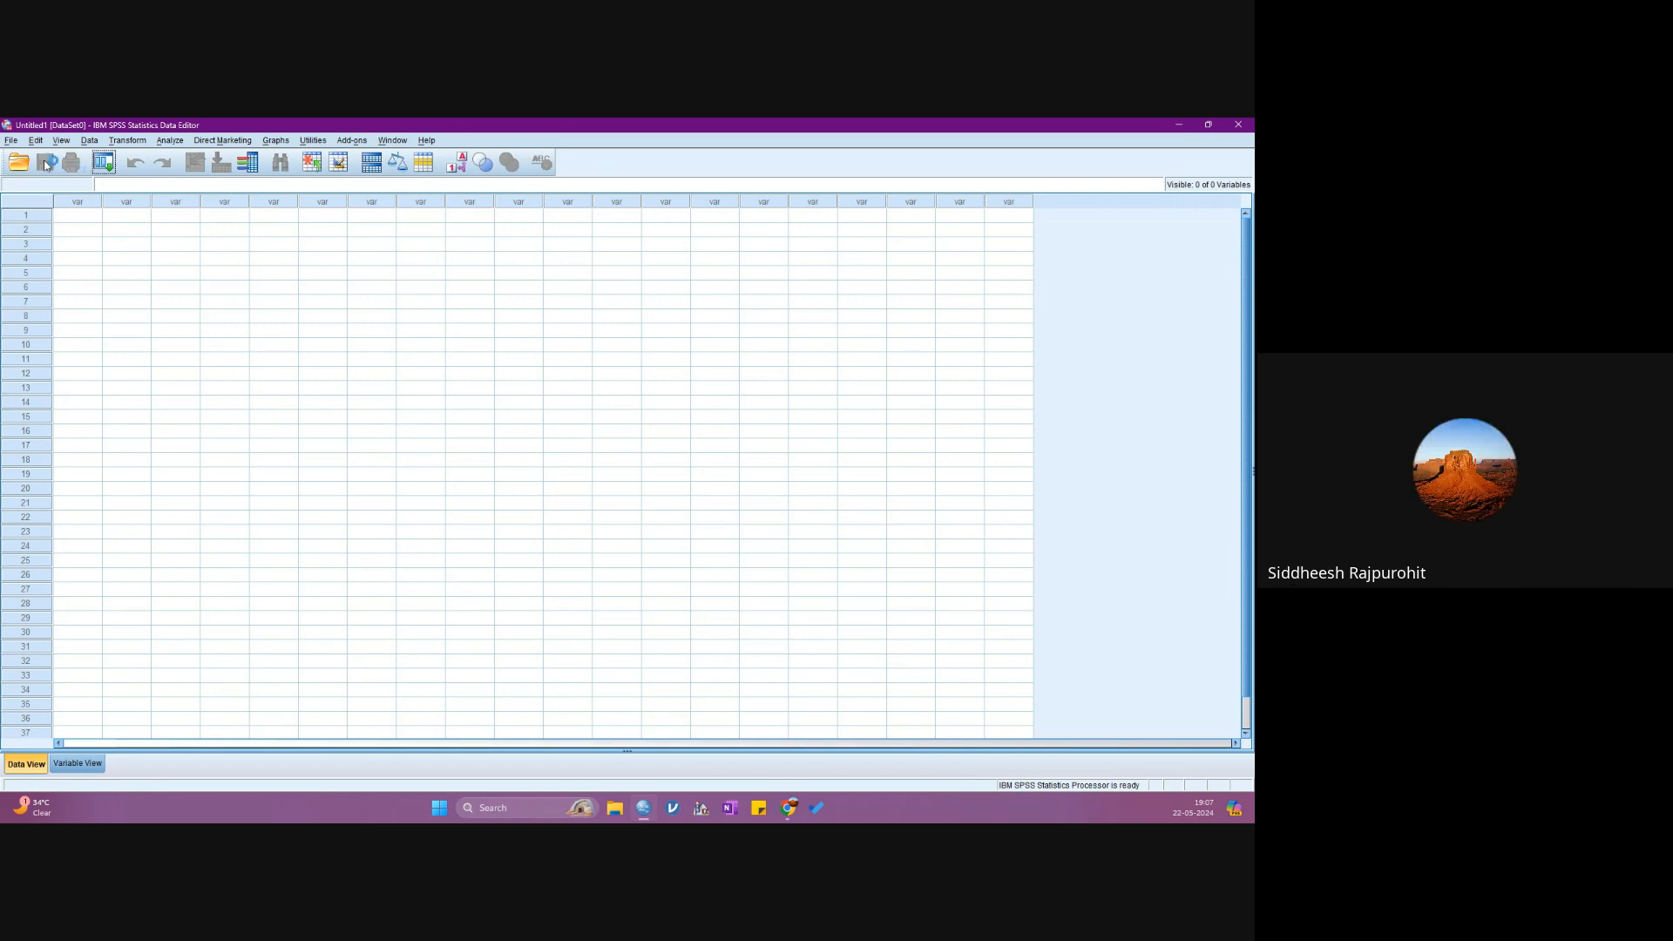
- Start opening a data file and browse to the SPSS CLASS folder on the Desktop
{"action": "left_click", "coordinate": [12, 141]}
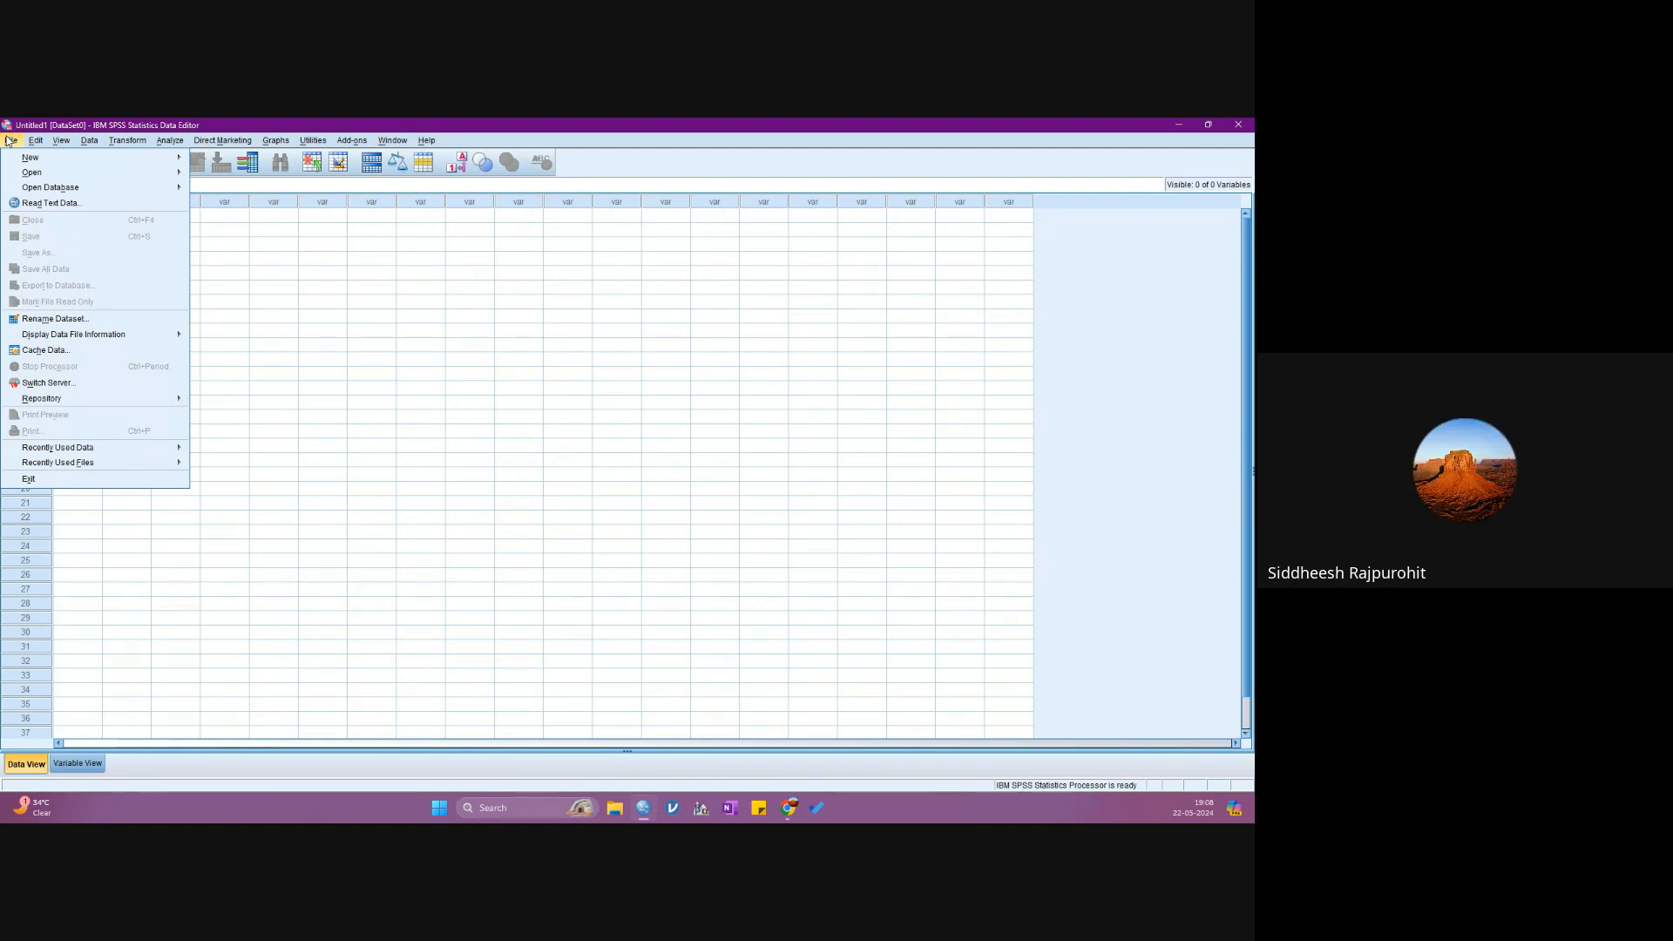
{"action": "mouse_move", "coordinate": [44, 172]}
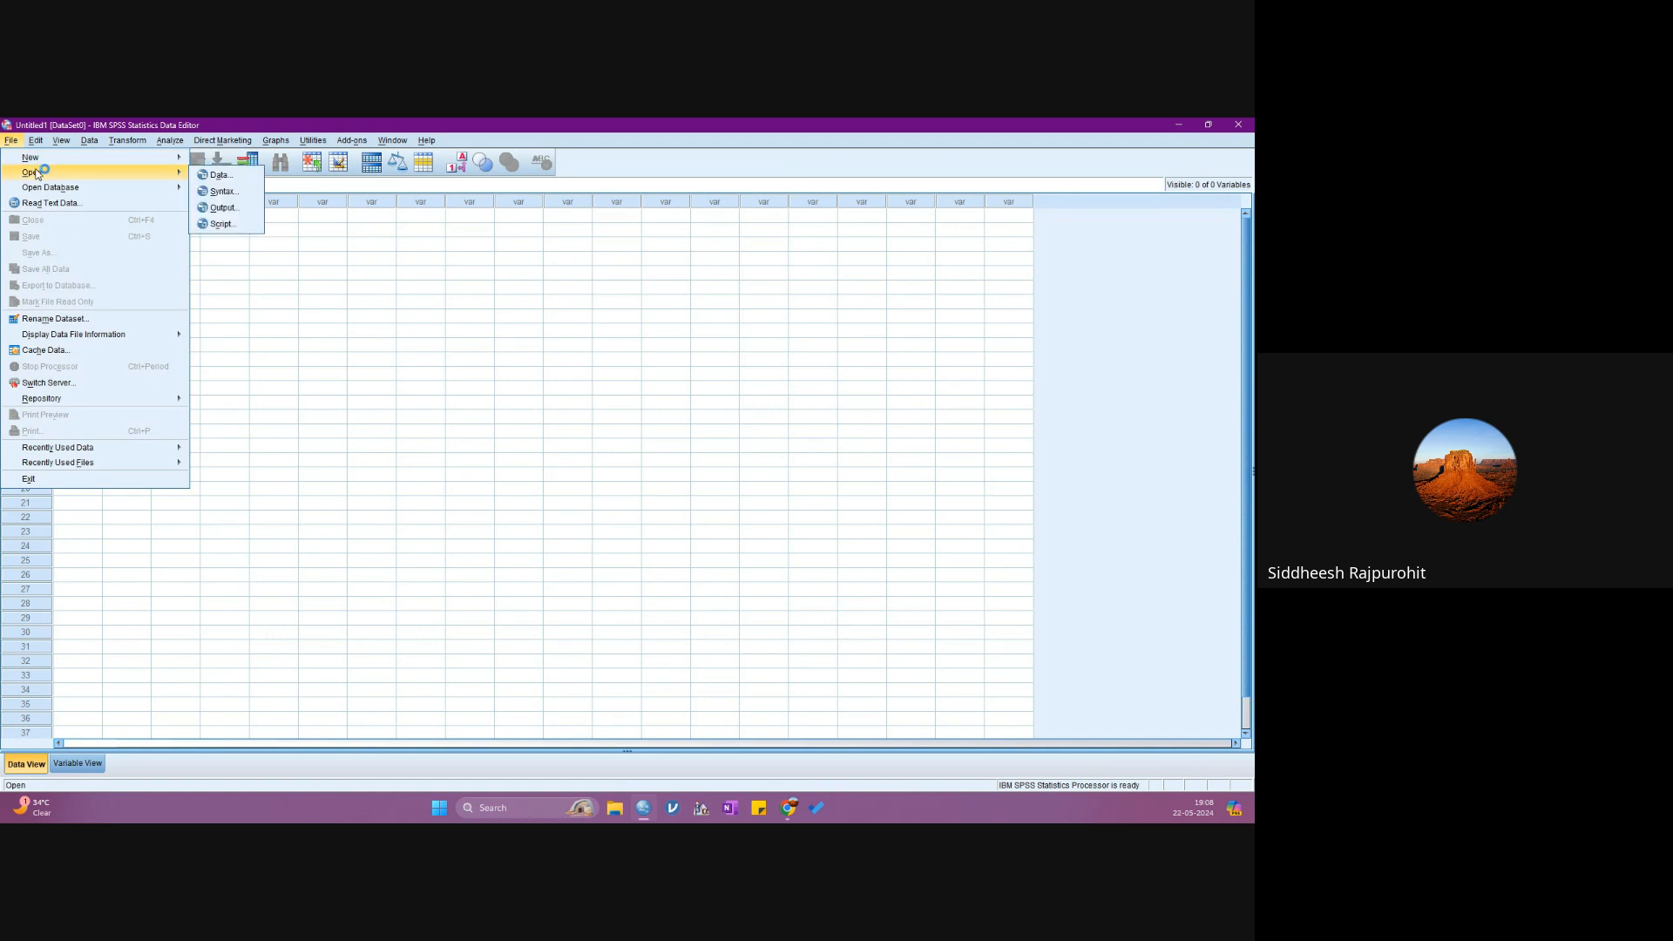
{"action": "left_click", "coordinate": [234, 181]}
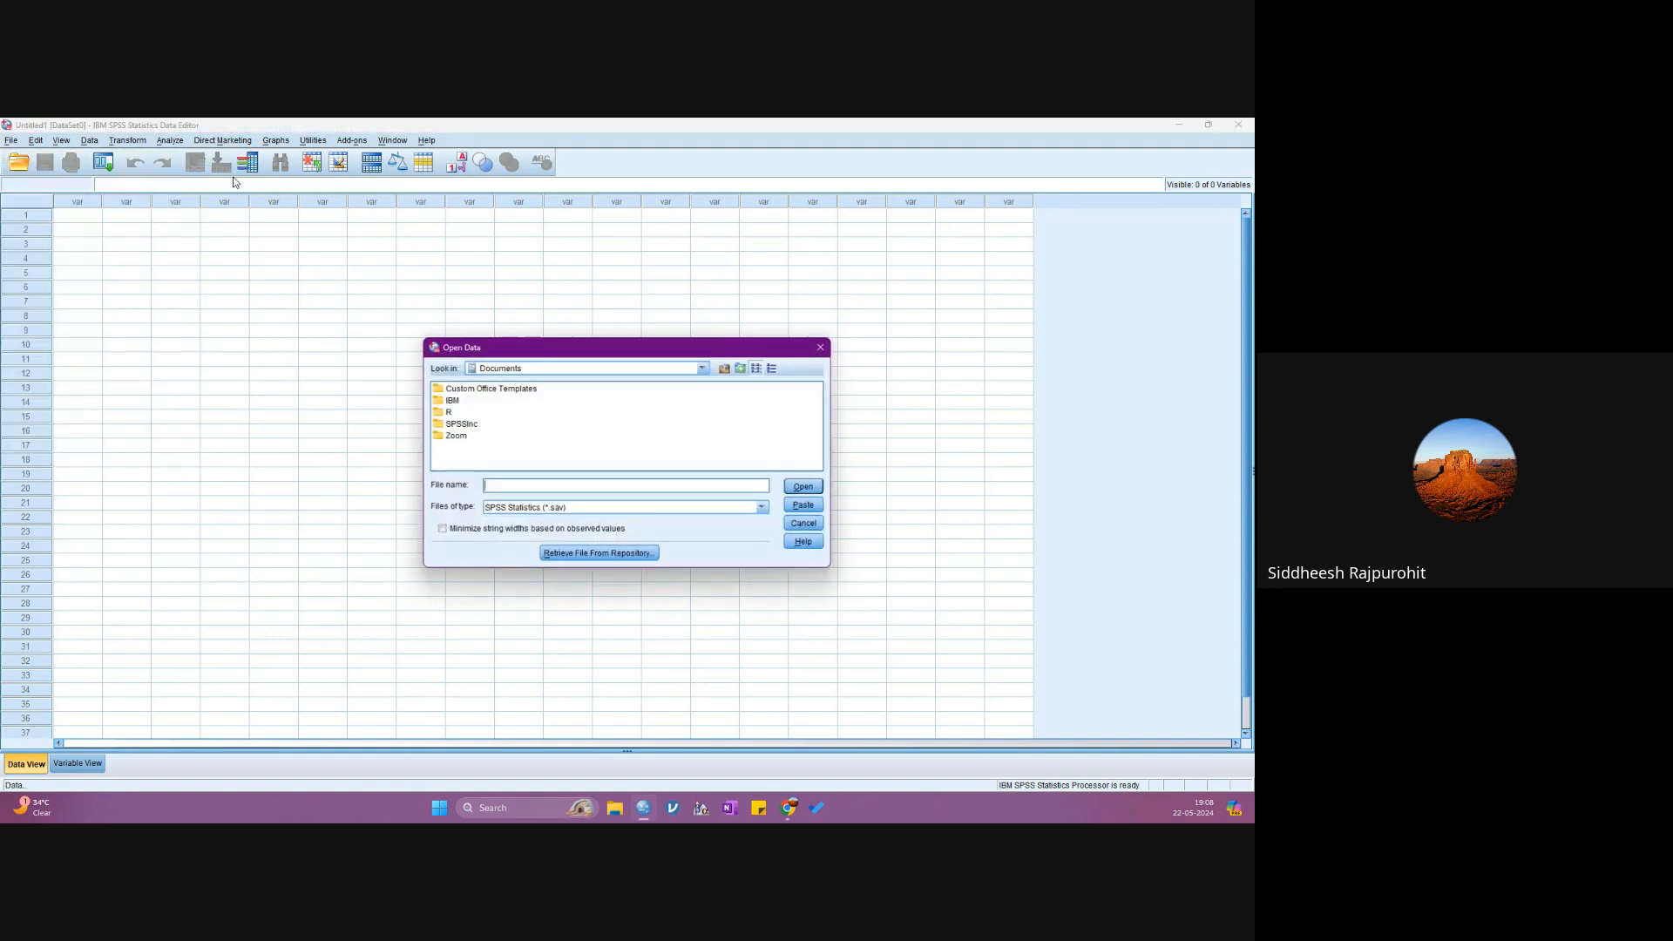
{"action": "left_click", "coordinate": [494, 371]}
{"action": "left_click", "coordinate": [523, 428]}
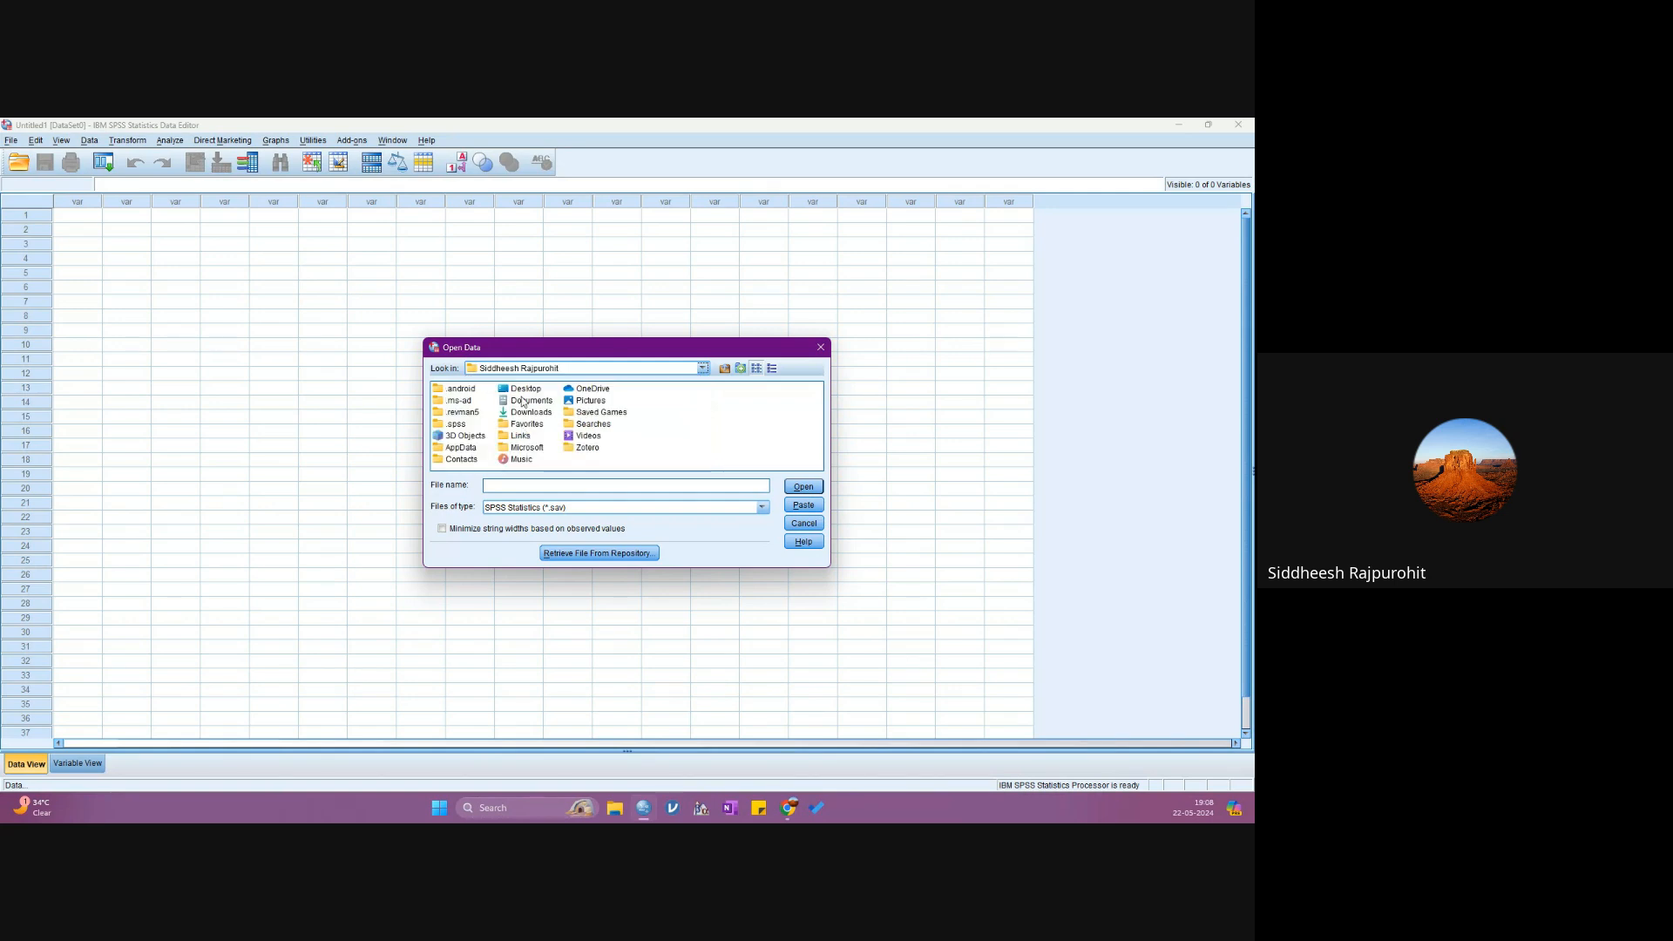
{"action": "left_click", "coordinate": [528, 369]}
{"action": "left_click", "coordinate": [503, 405]}
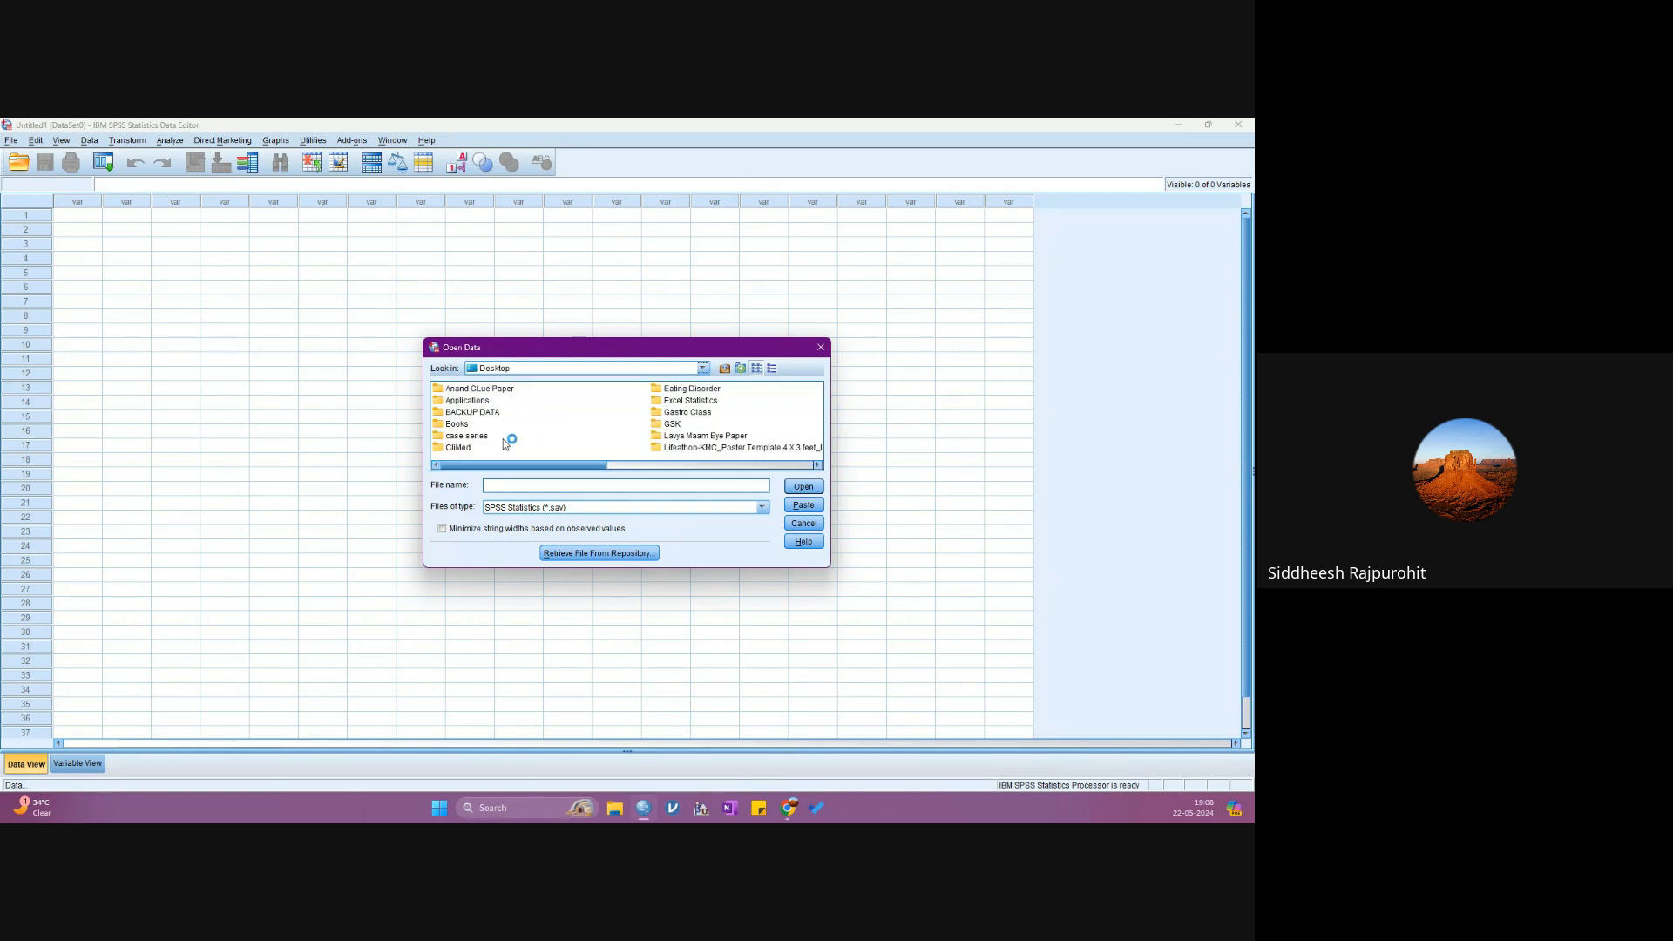
{"action": "left_click_drag", "start_coordinate": [499, 467], "coordinate": [624, 472]}
{"action": "double_click", "coordinate": [609, 447]}
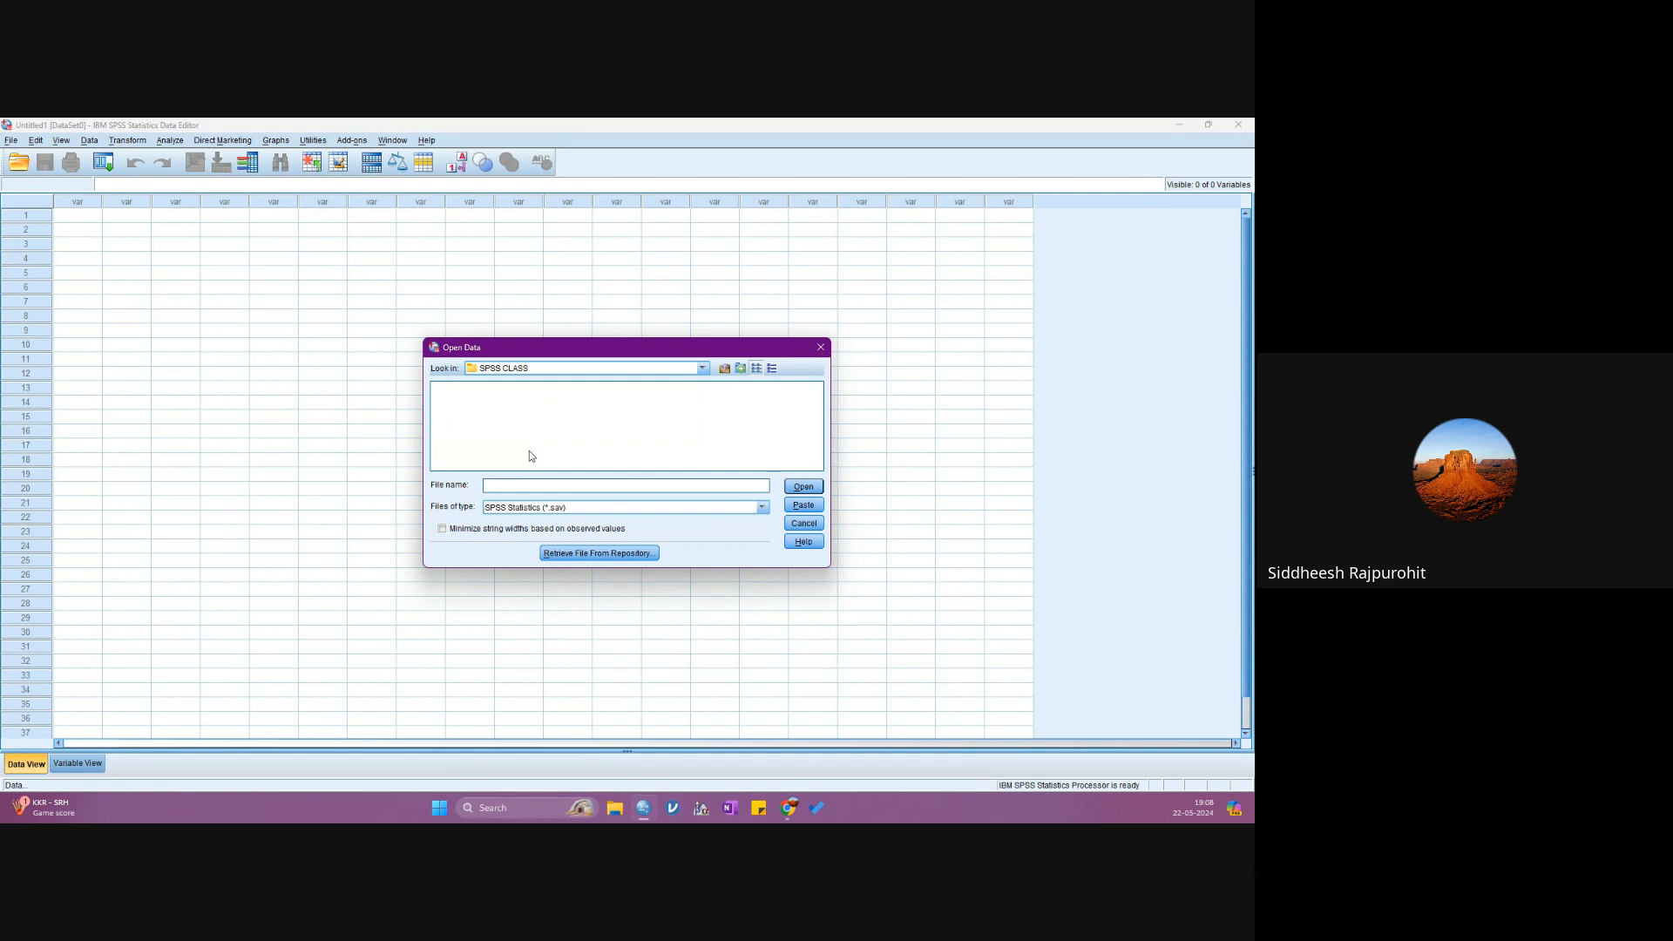
- Set the file type to Excel and open Statistical Analysis Class Practice Sheet.xlsx as the data source
{"action": "left_click", "coordinate": [510, 507]}
{"action": "left_click", "coordinate": [507, 558]}
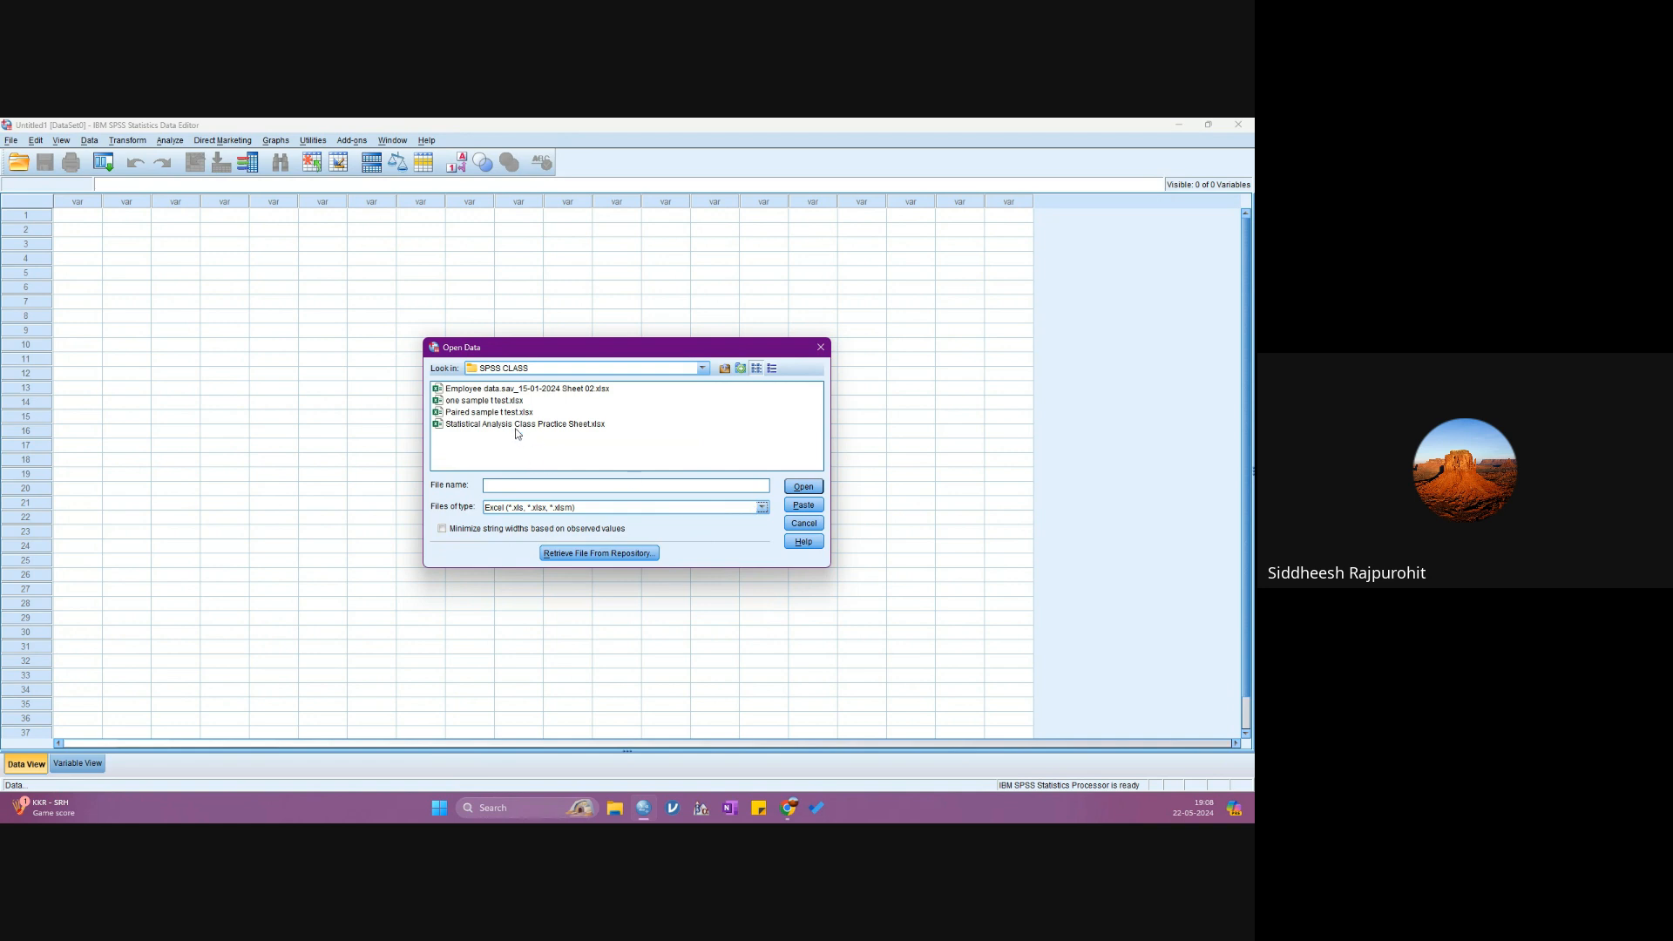
{"action": "left_click", "coordinate": [598, 425]}
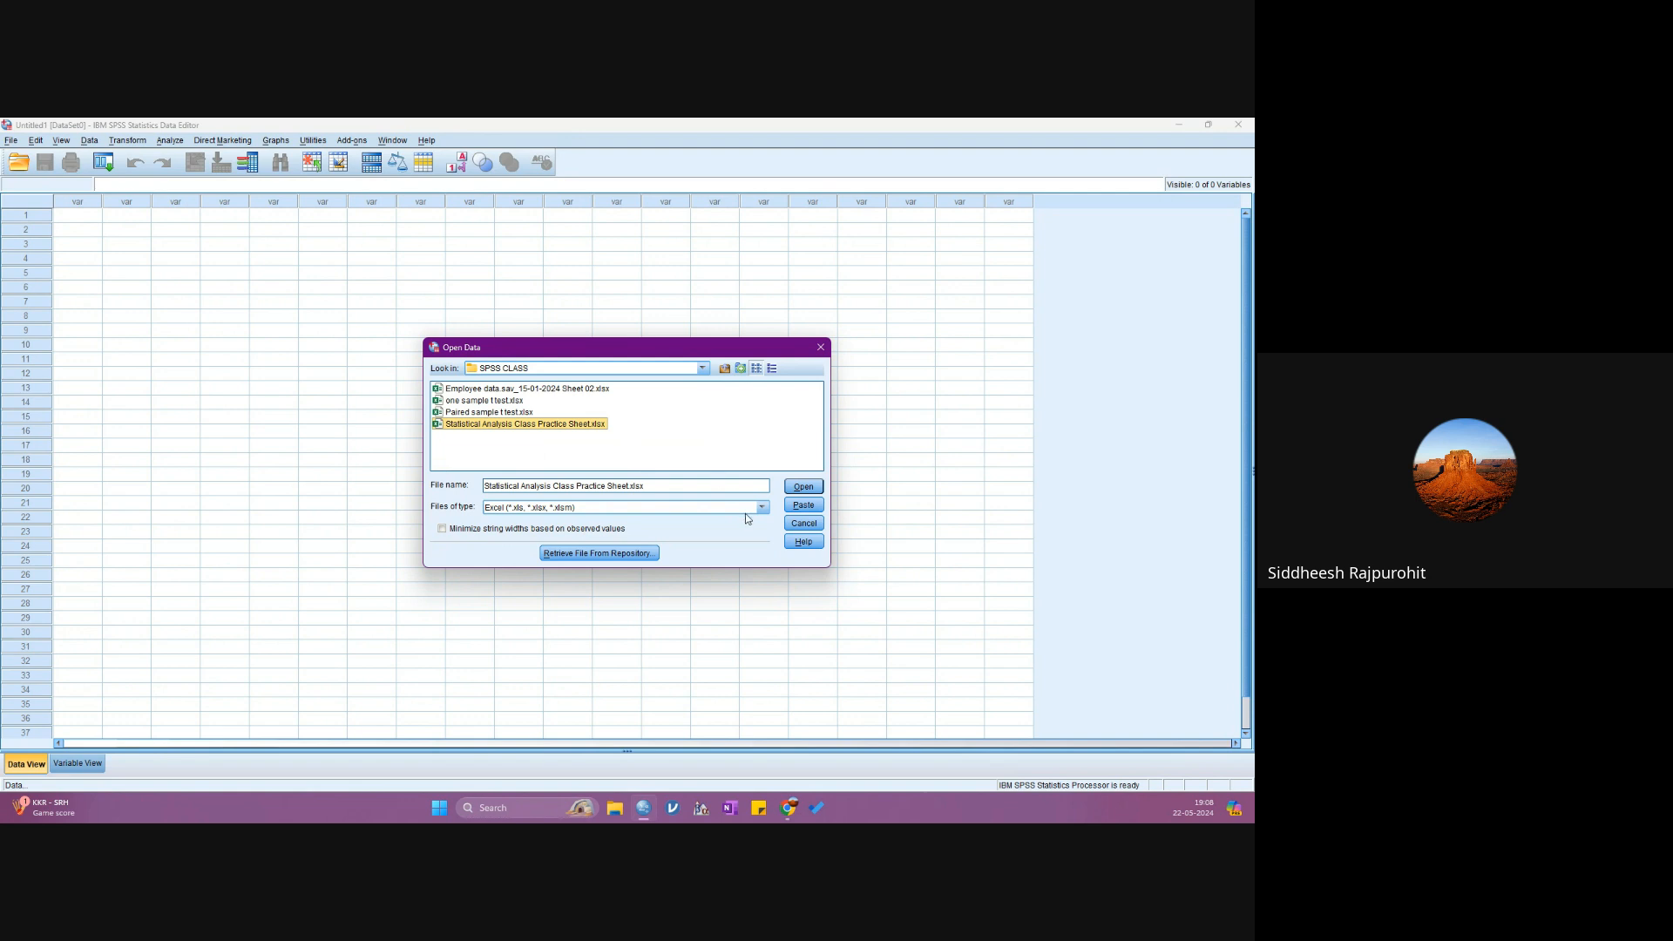
{"action": "left_click", "coordinate": [803, 486]}
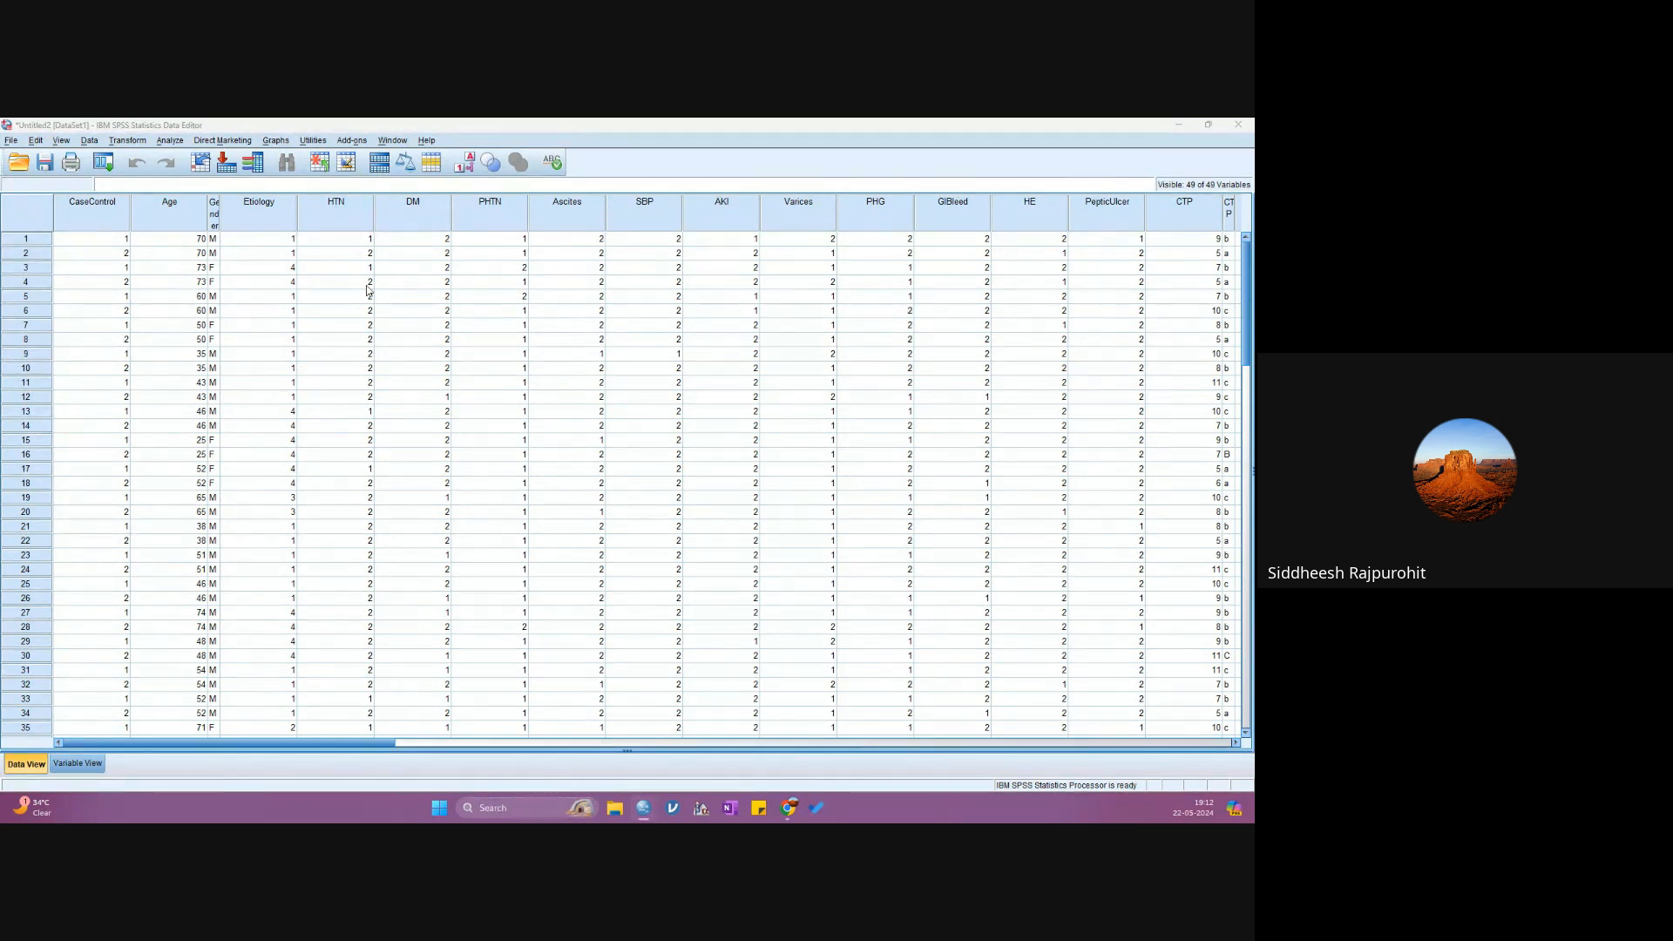
- Examine the group codes in the CaseControl column across the first rows
{"action": "left_click", "coordinate": [90, 243]}
{"action": "left_click", "coordinate": [89, 271]}
{"action": "left_click", "coordinate": [93, 338]}
{"action": "left_click", "coordinate": [97, 397]}
{"action": "left_click", "coordinate": [99, 439]}
{"action": "left_click", "coordinate": [97, 493]}
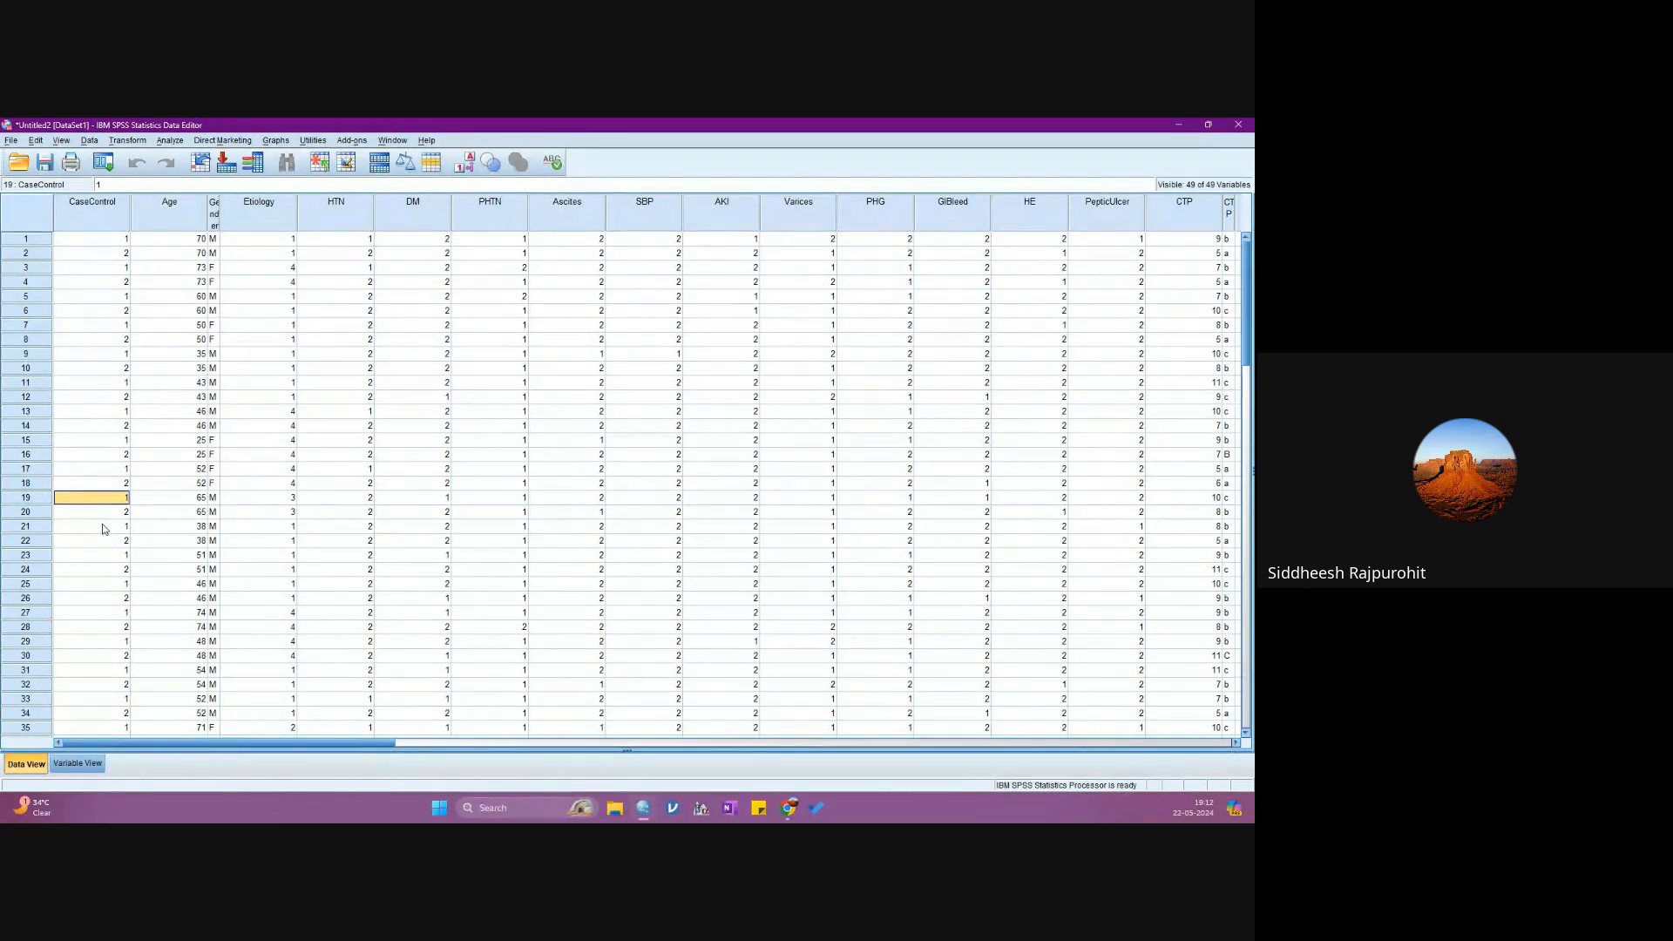
- Examine the coded categorical variables in the dataset, from AKI and Varices across to PepticUlcer
{"action": "left_click_drag", "start_coordinate": [281, 743], "coordinate": [342, 742]}
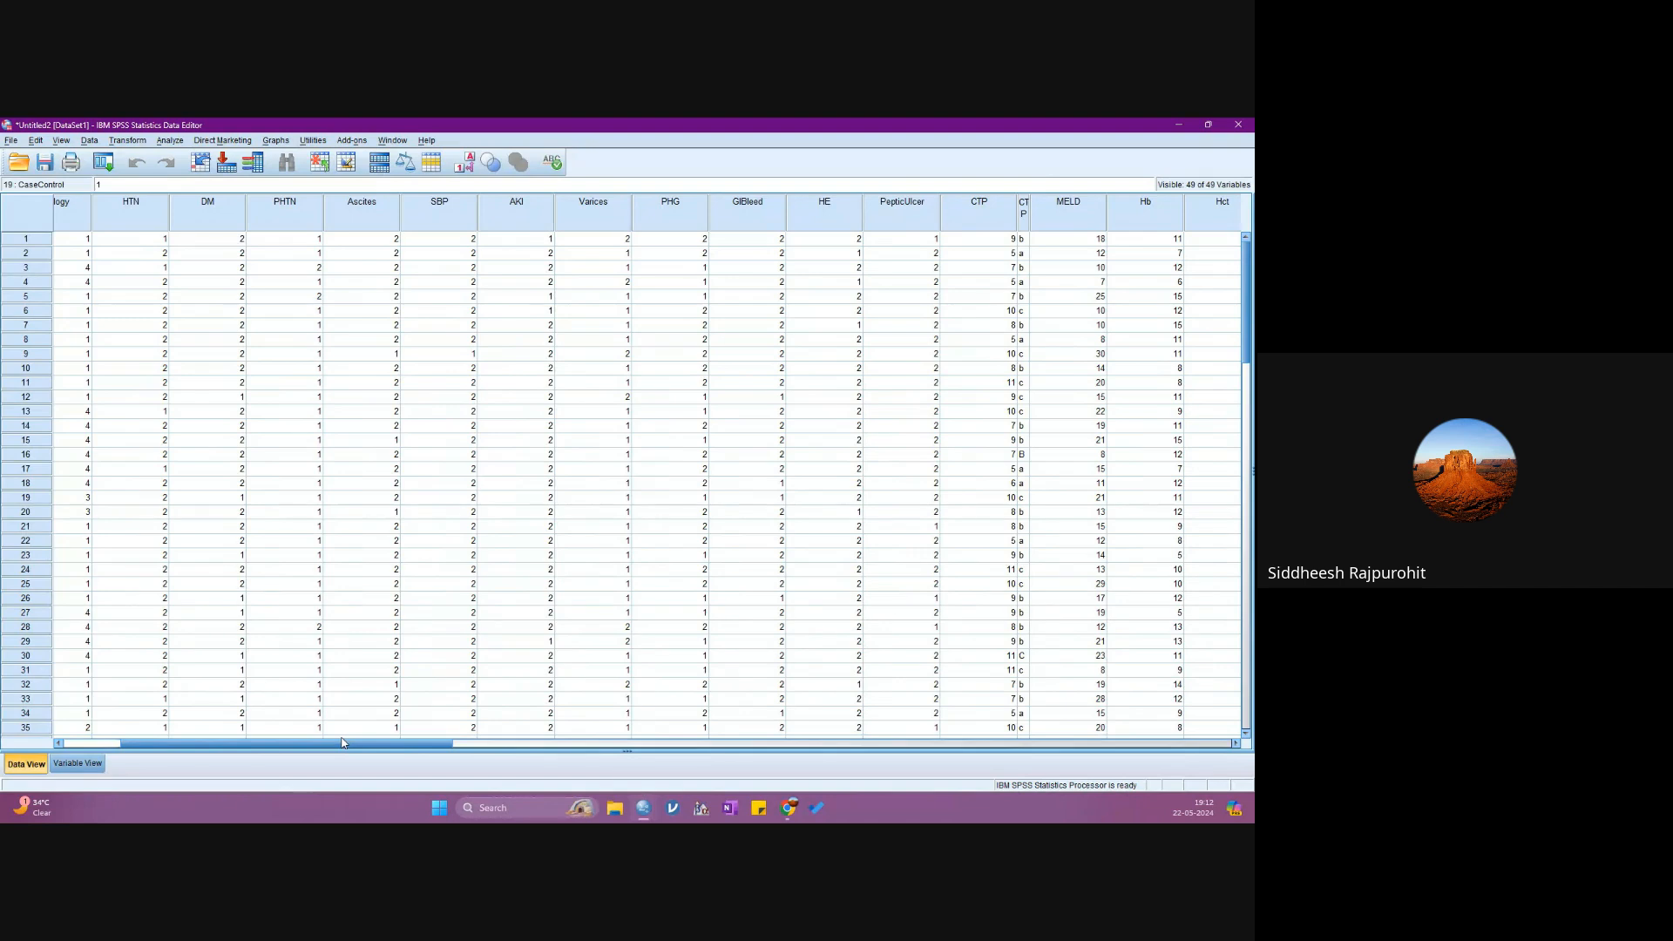
{"action": "left_click_drag", "start_coordinate": [343, 742], "coordinate": [390, 745]}
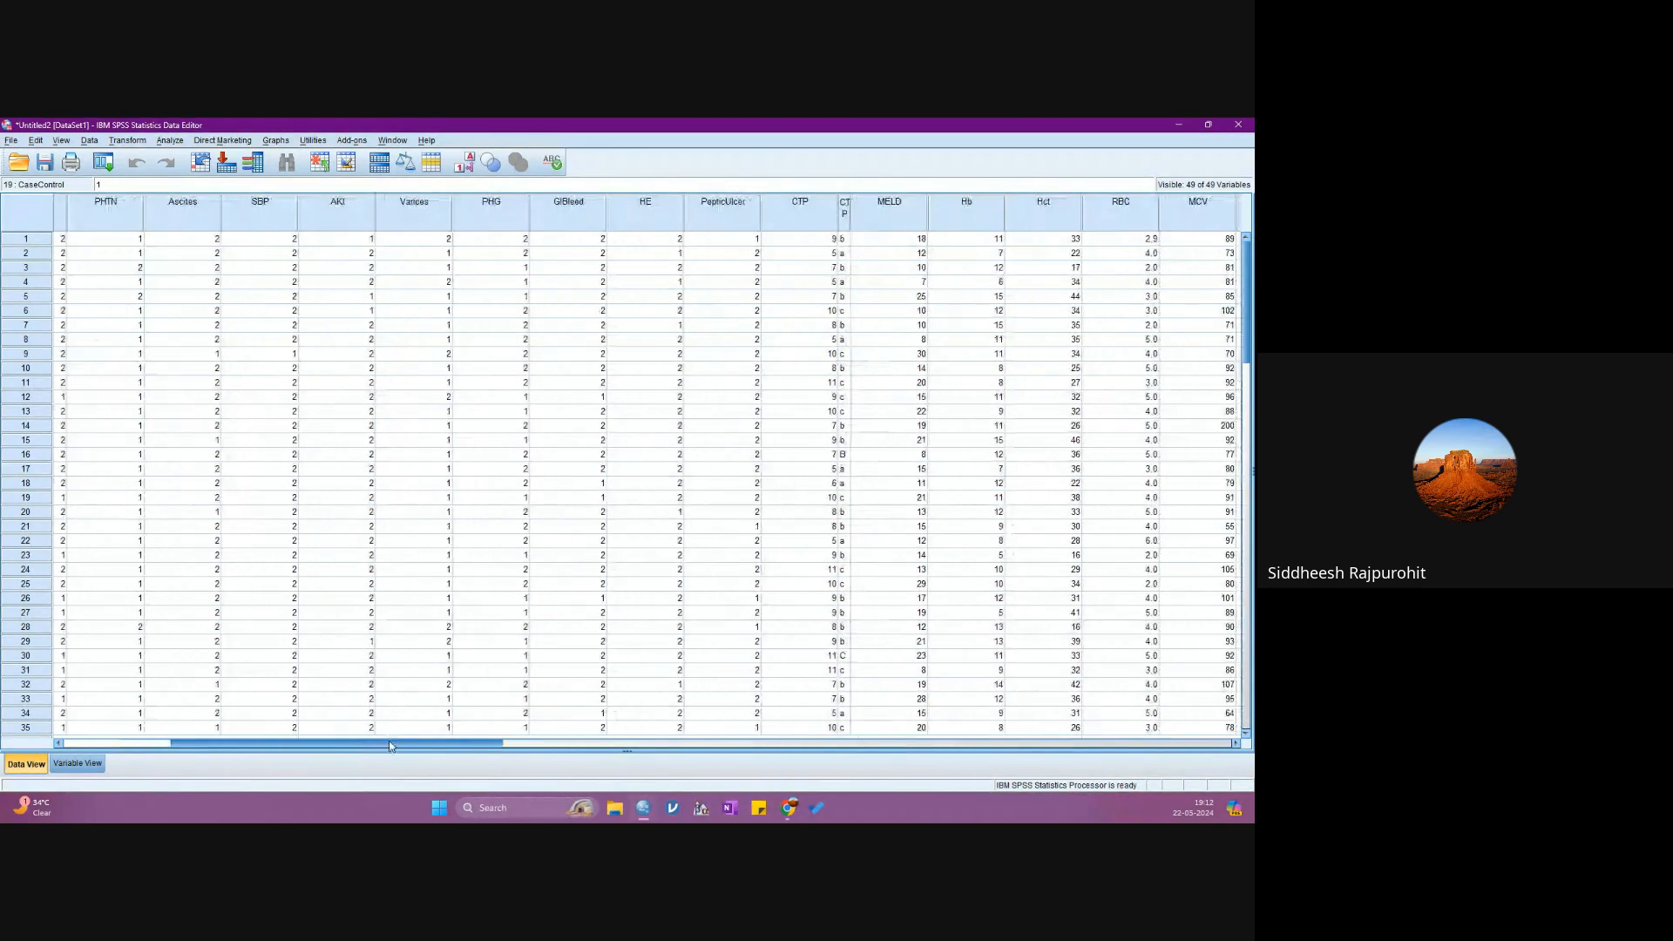
{"action": "left_click", "coordinate": [373, 222]}
{"action": "left_click", "coordinate": [444, 207]}
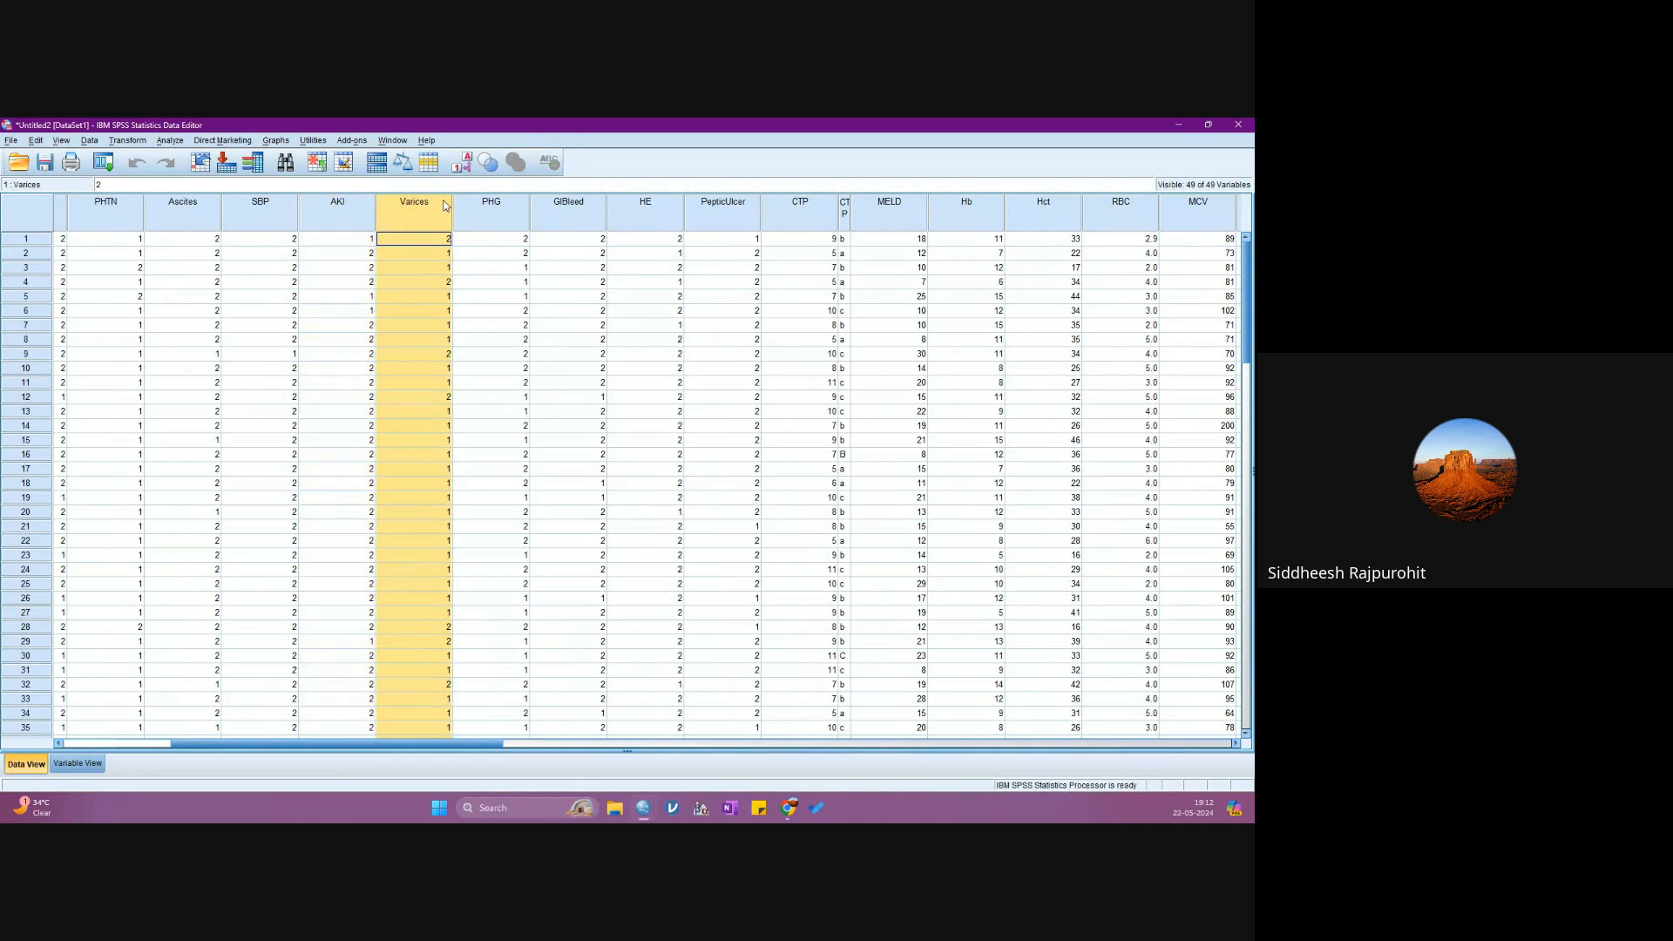
{"action": "left_click", "coordinate": [491, 211]}
{"action": "left_click", "coordinate": [557, 213]}
{"action": "left_click", "coordinate": [621, 216]}
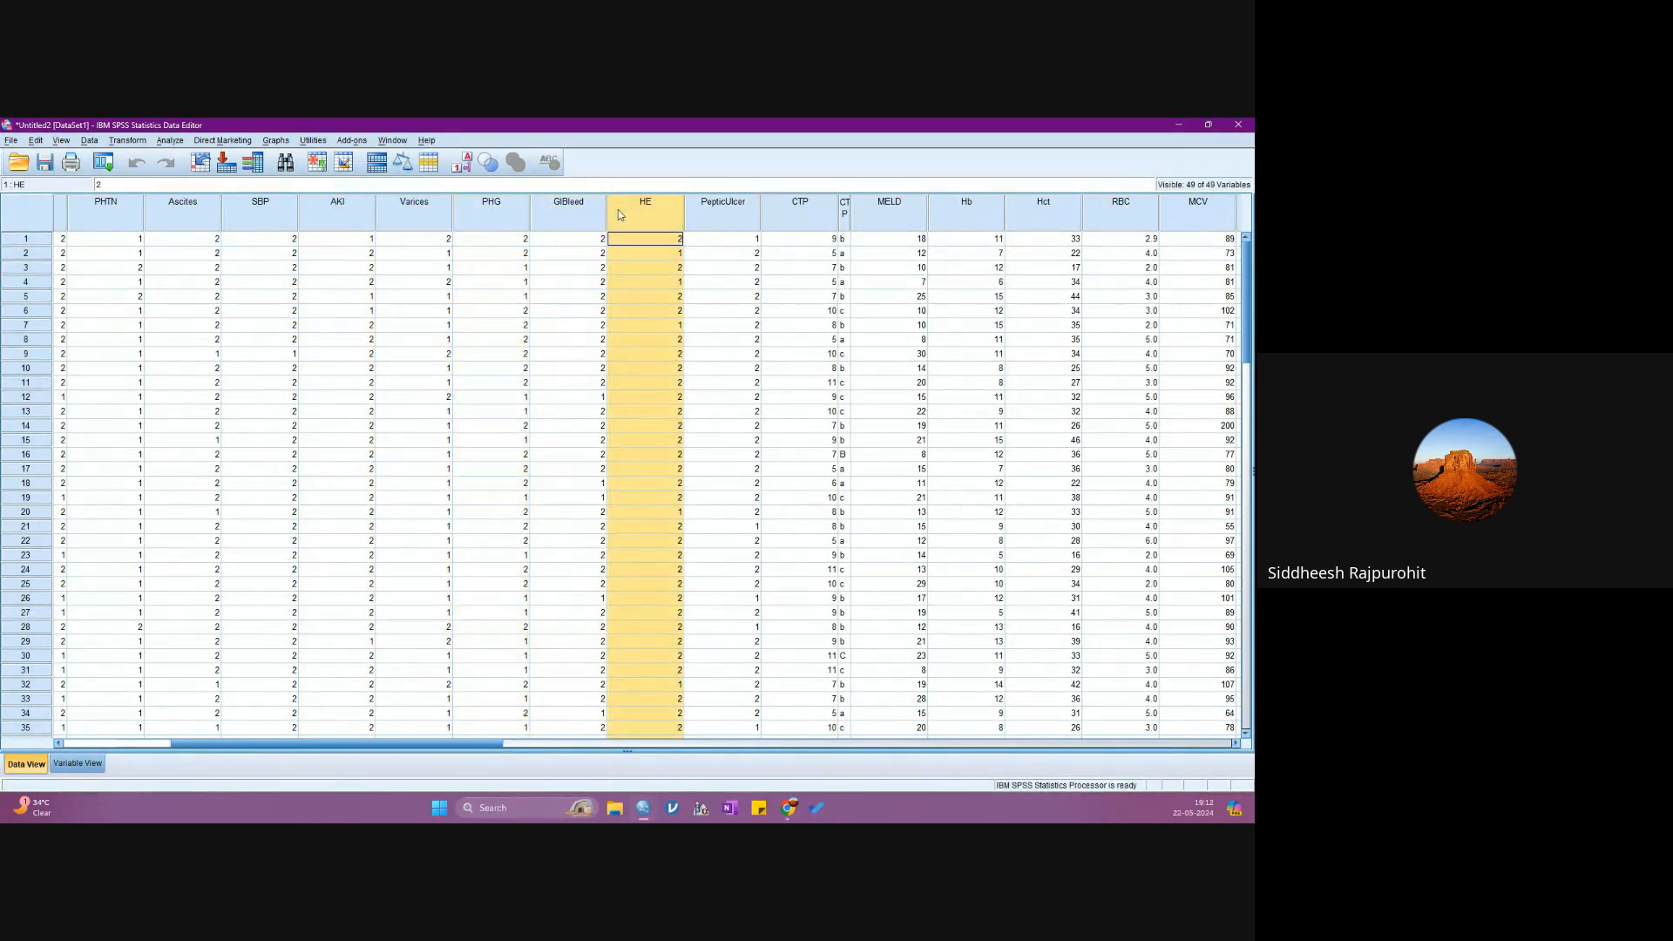
{"action": "left_click", "coordinate": [716, 223]}
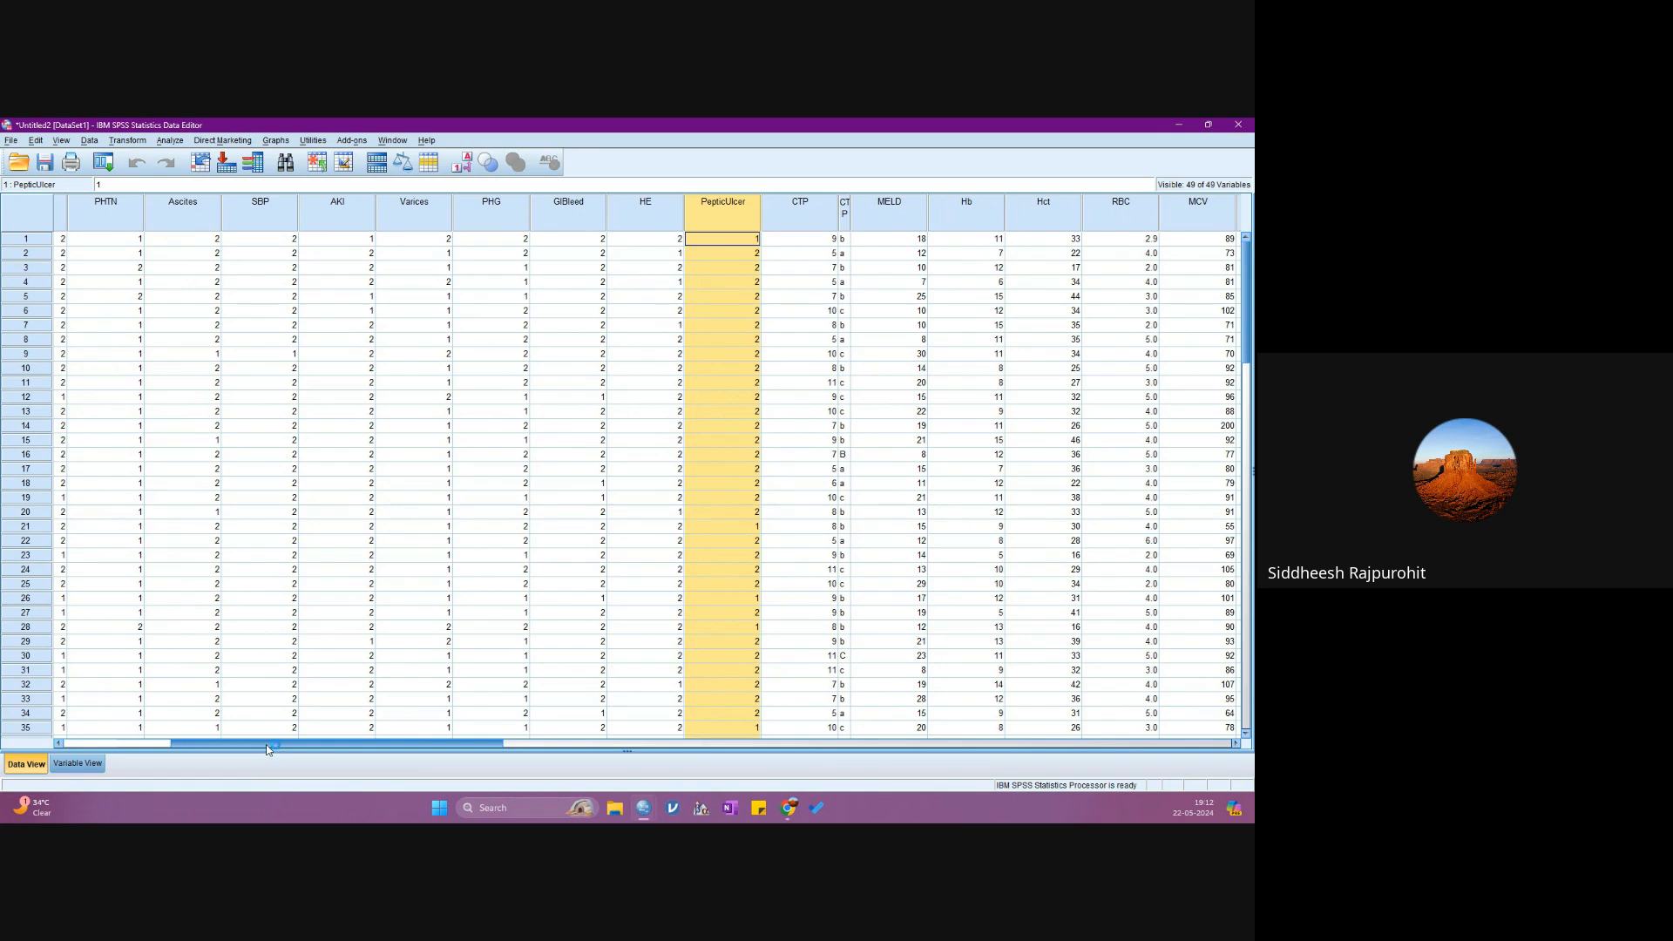
{"action": "left_click_drag", "start_coordinate": [262, 743], "coordinate": [162, 730]}
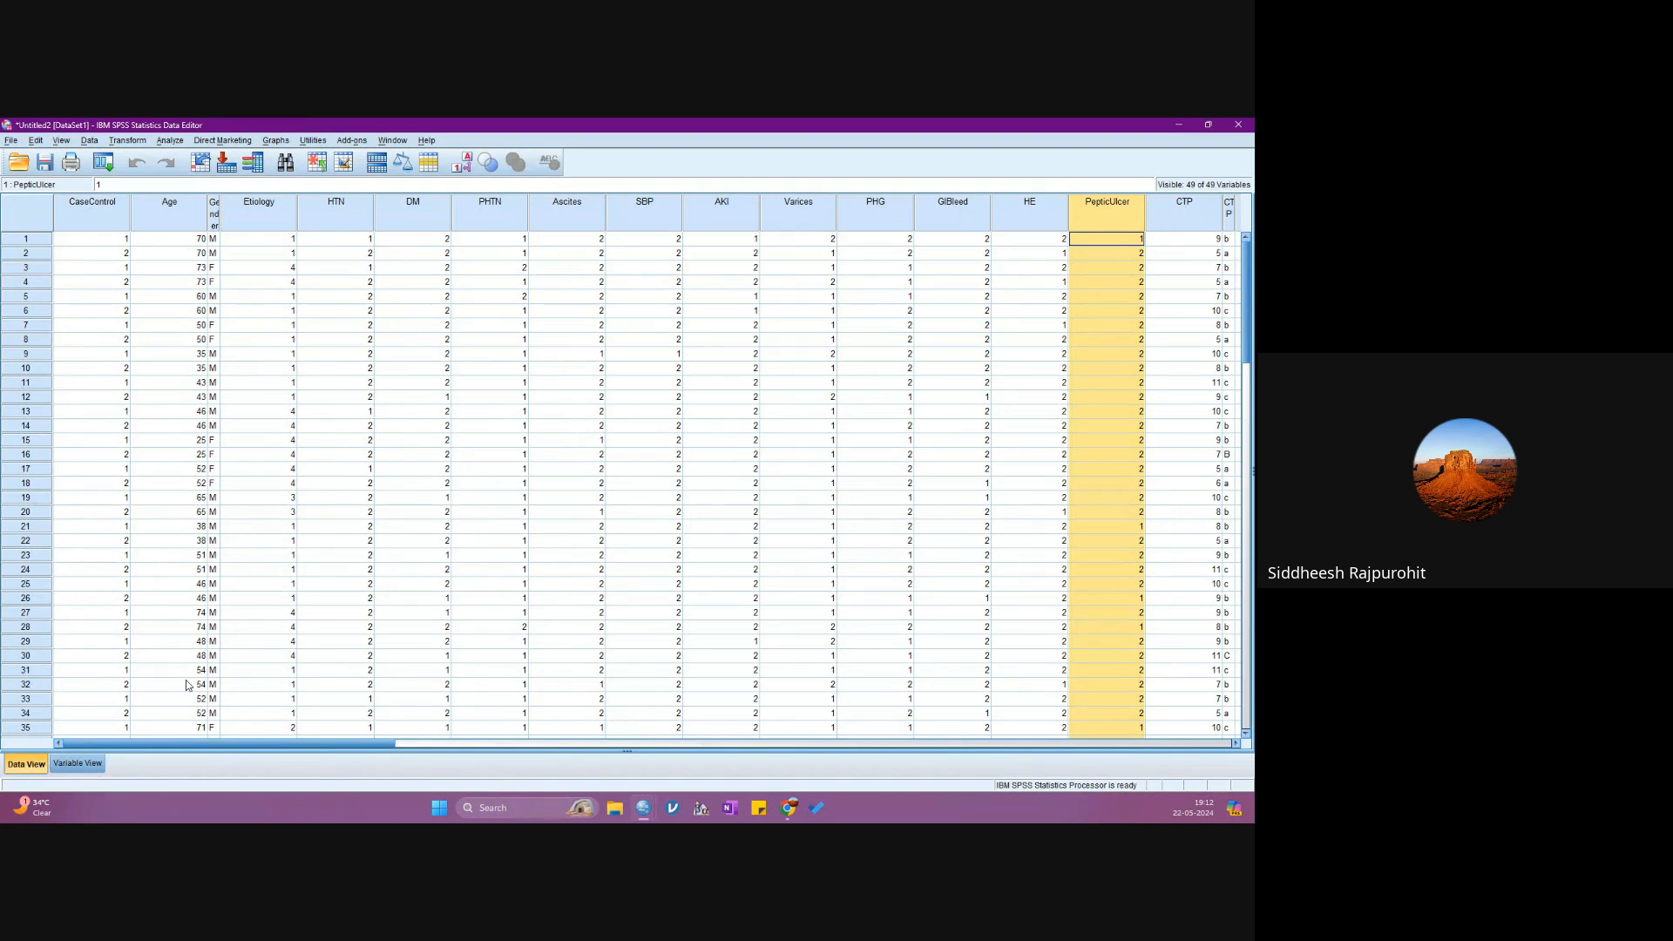
{"action": "left_click", "coordinate": [167, 139]}
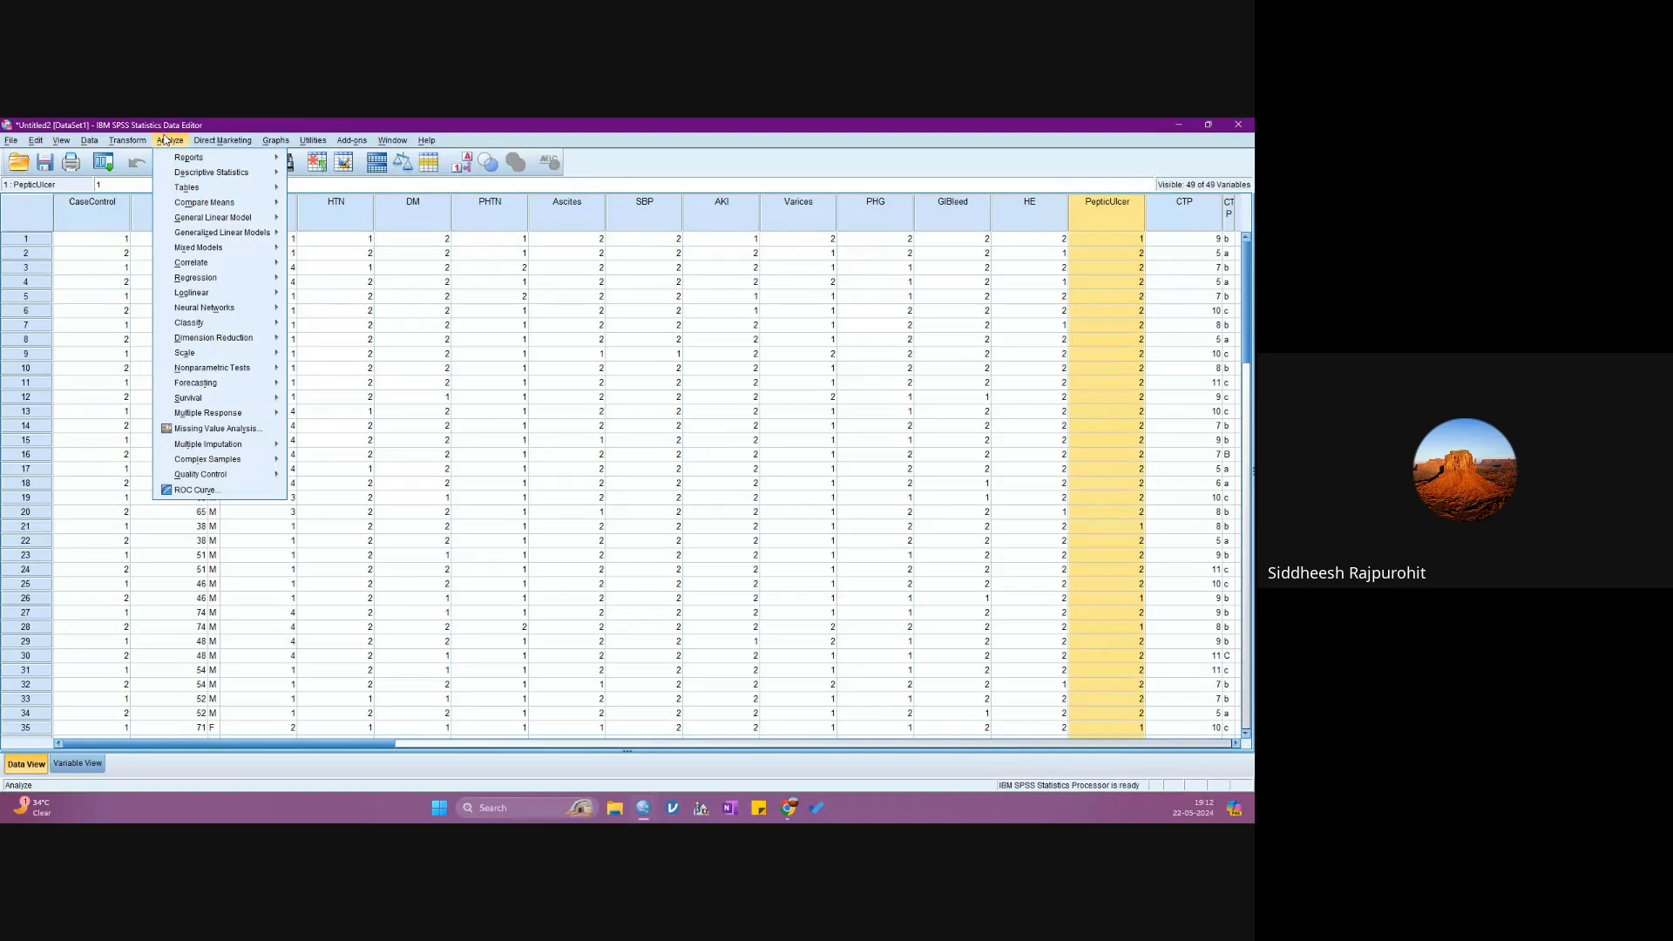
{"action": "left_click", "coordinate": [199, 174]}
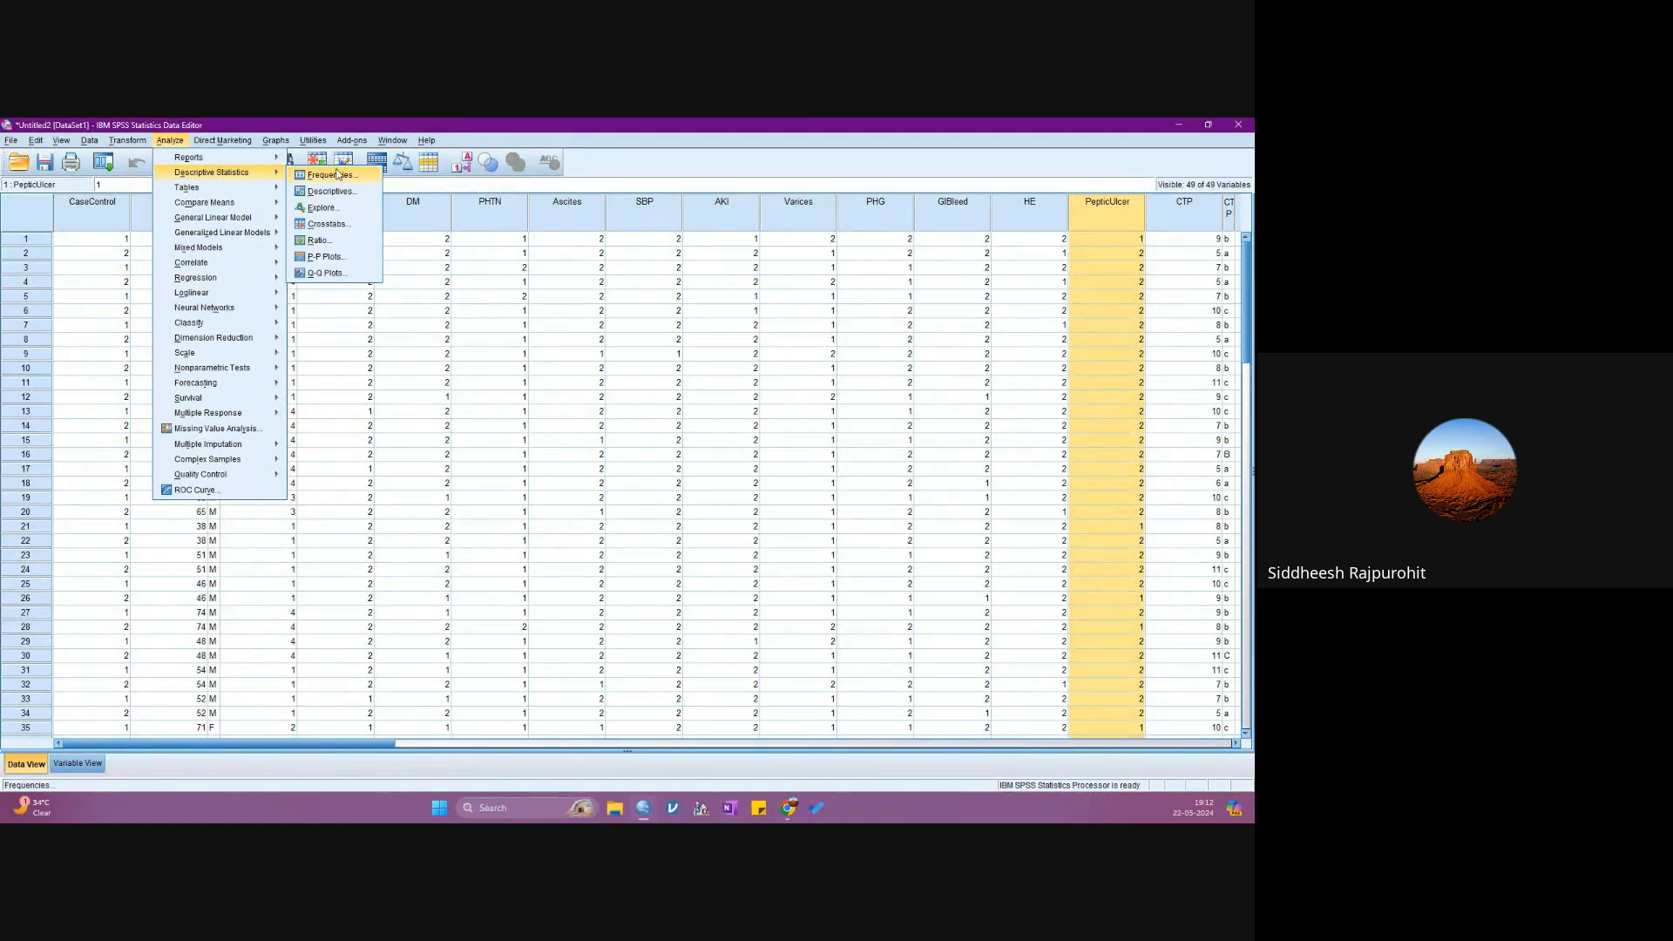
{"action": "left_click", "coordinate": [347, 225]}
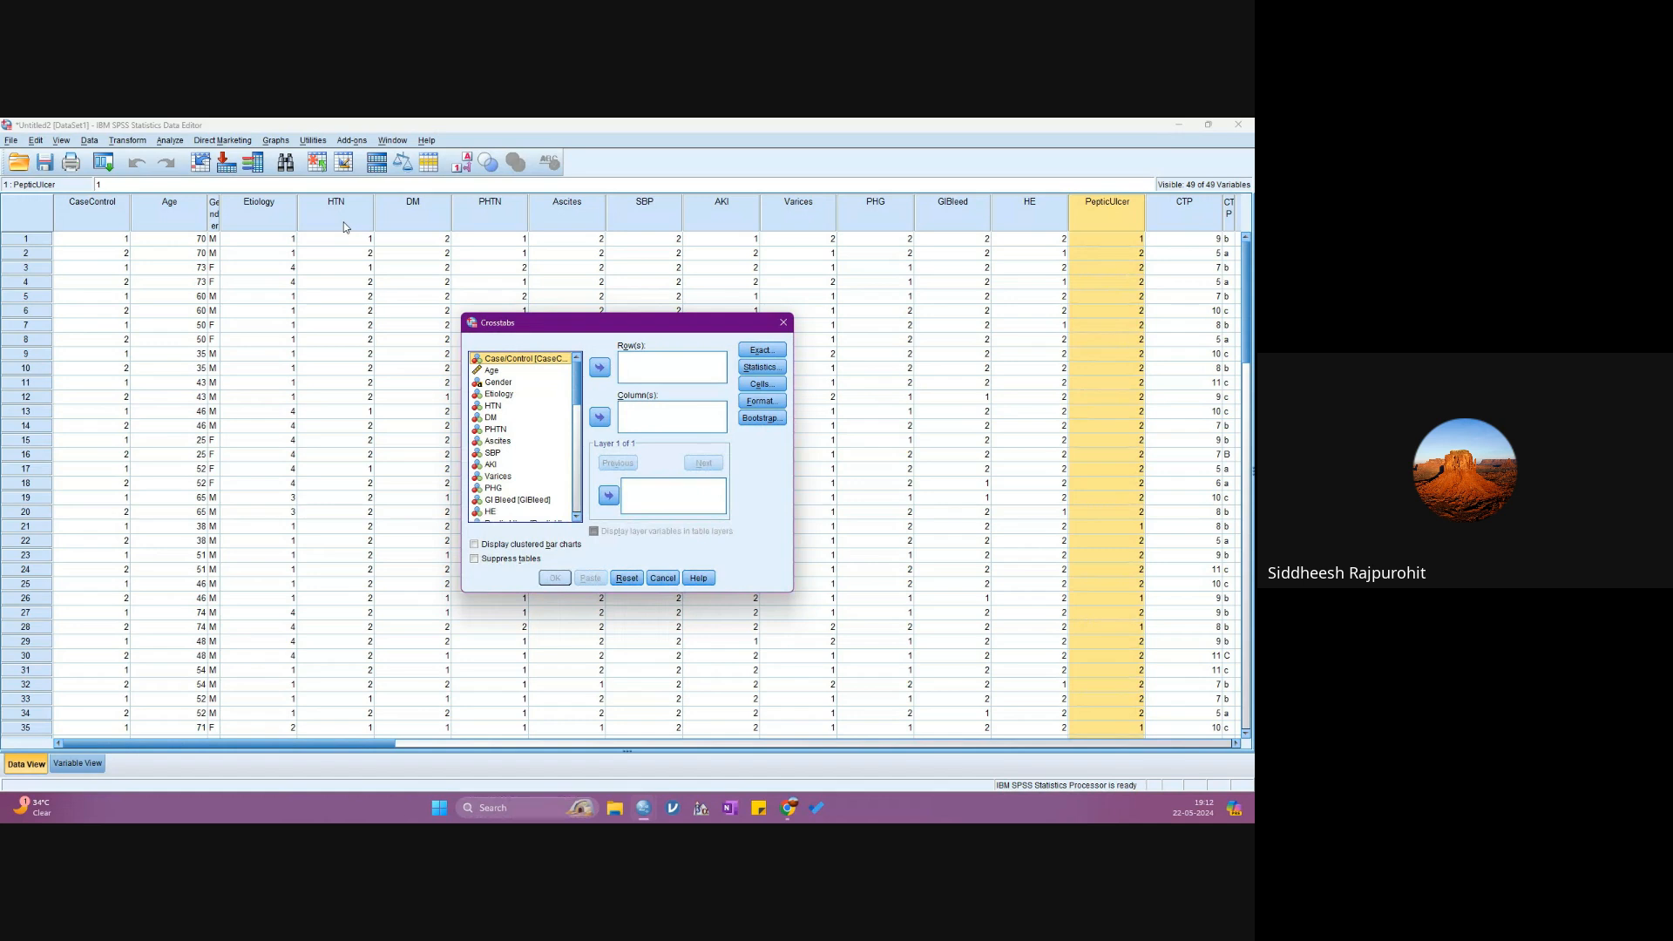
{"action": "left_click", "coordinate": [168, 144]}
{"action": "mouse_move", "coordinate": [171, 172]}
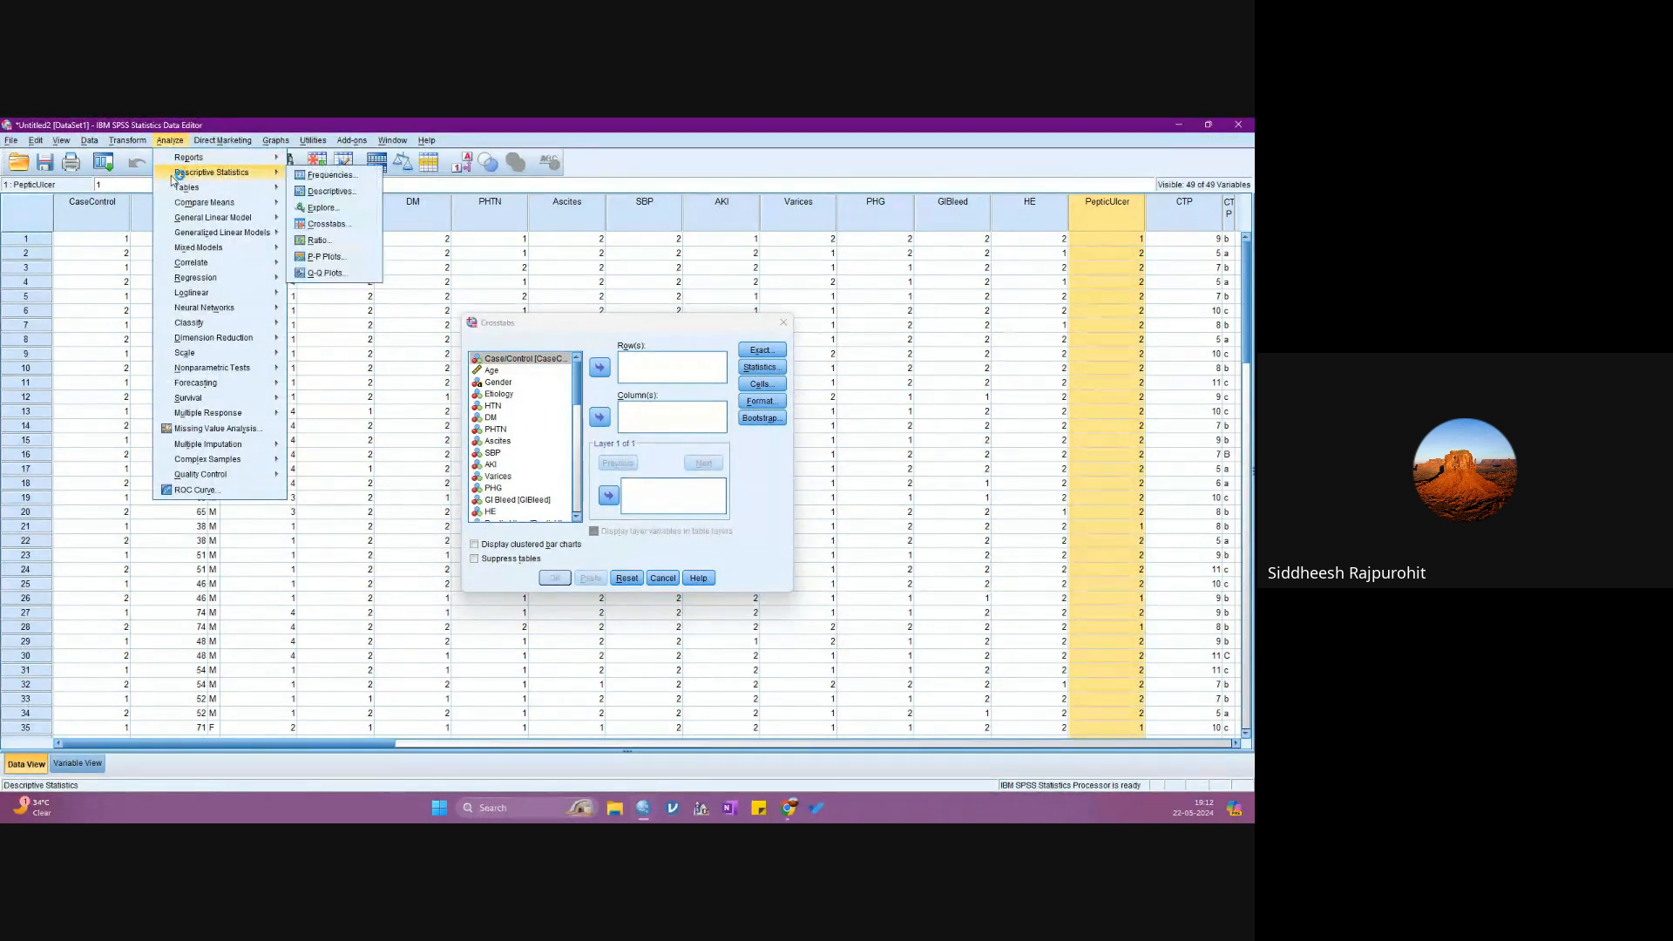
{"action": "left_click", "coordinate": [332, 228]}
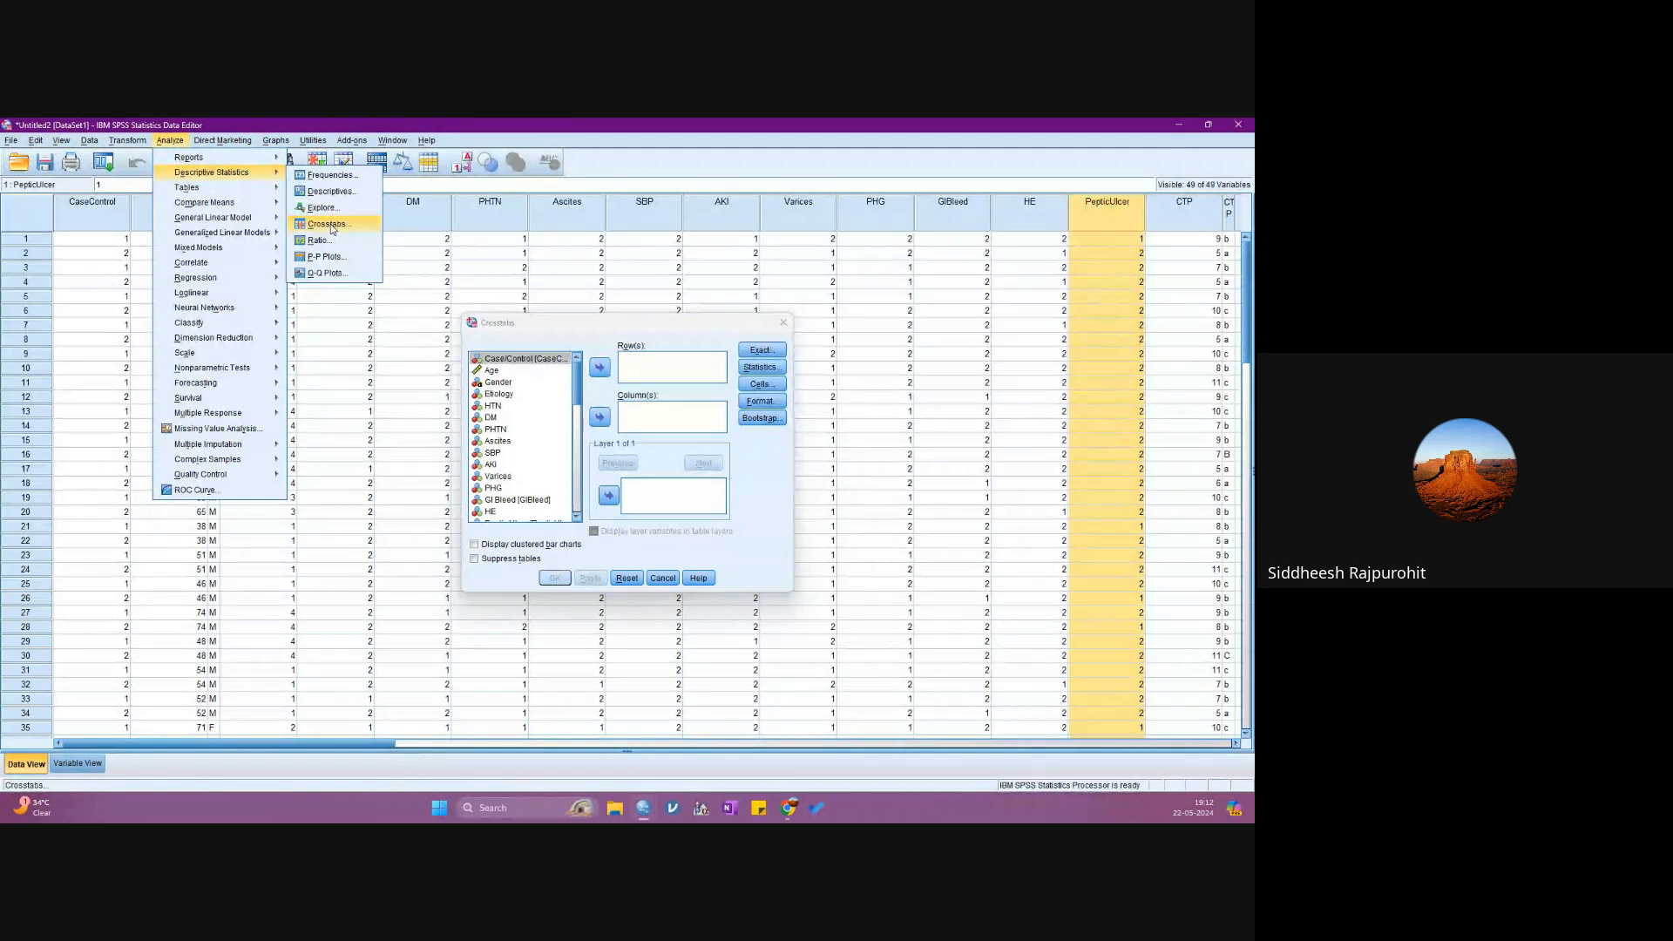
{"action": "left_click", "coordinate": [332, 228]}
{"action": "left_click", "coordinate": [781, 324]}
{"action": "left_click", "coordinate": [782, 323]}
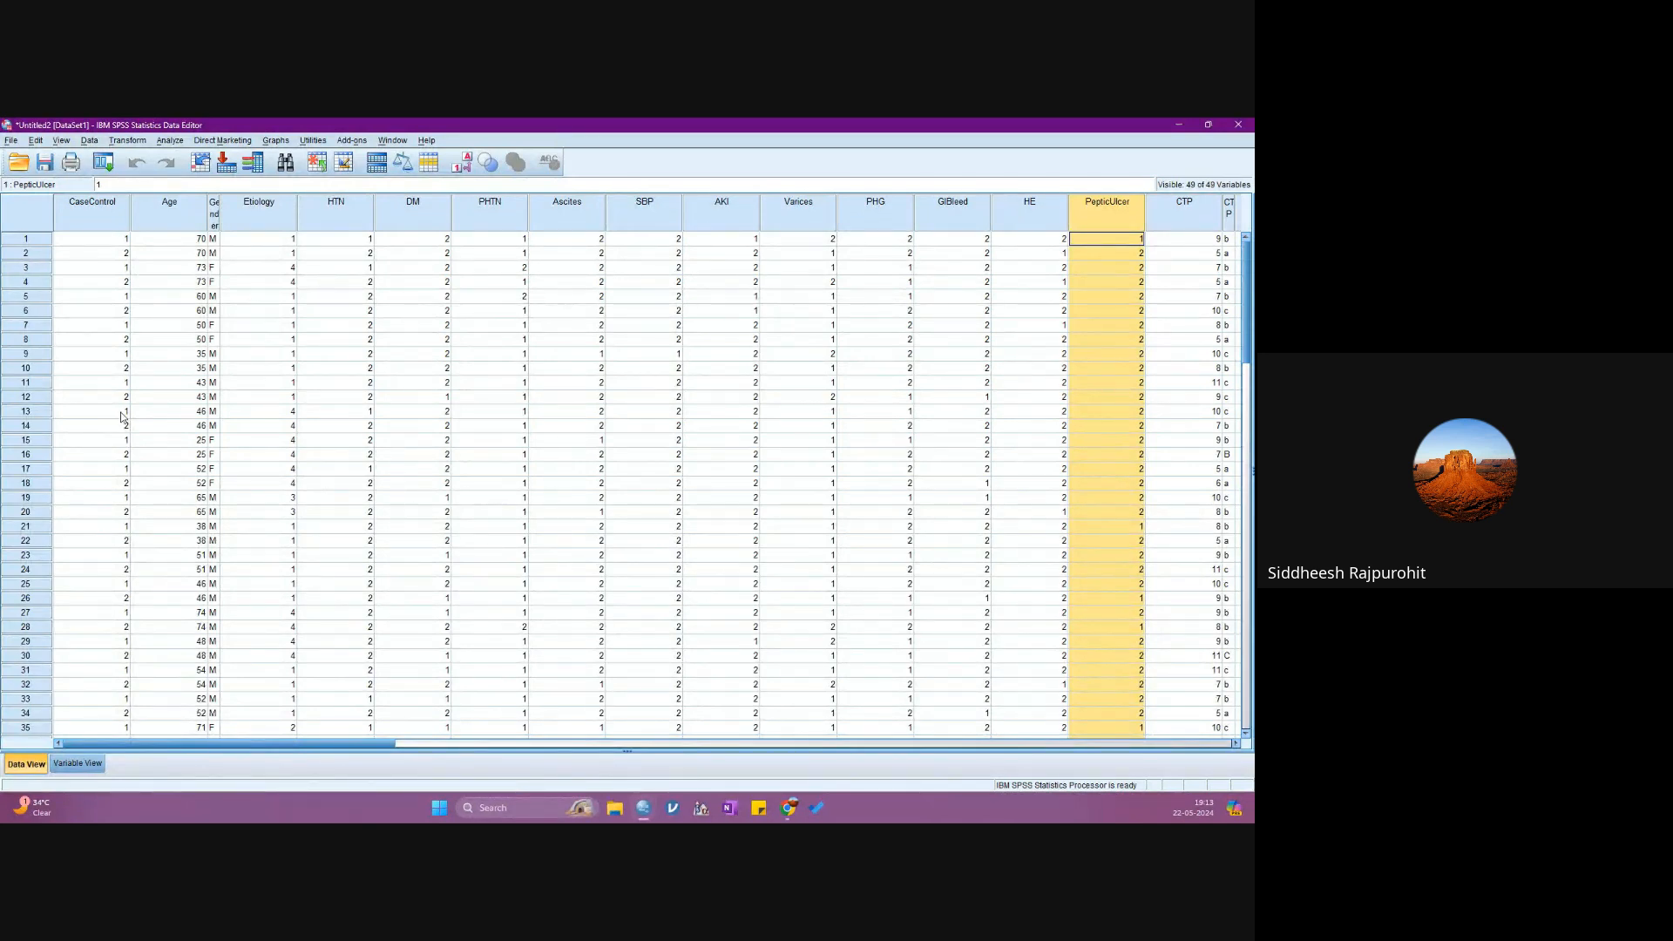
- Set up a Crosstabs analysis with Case/Control as the row variable and DM, PHTN, SBP and AKI as column variables
{"action": "left_click", "coordinate": [170, 141]}
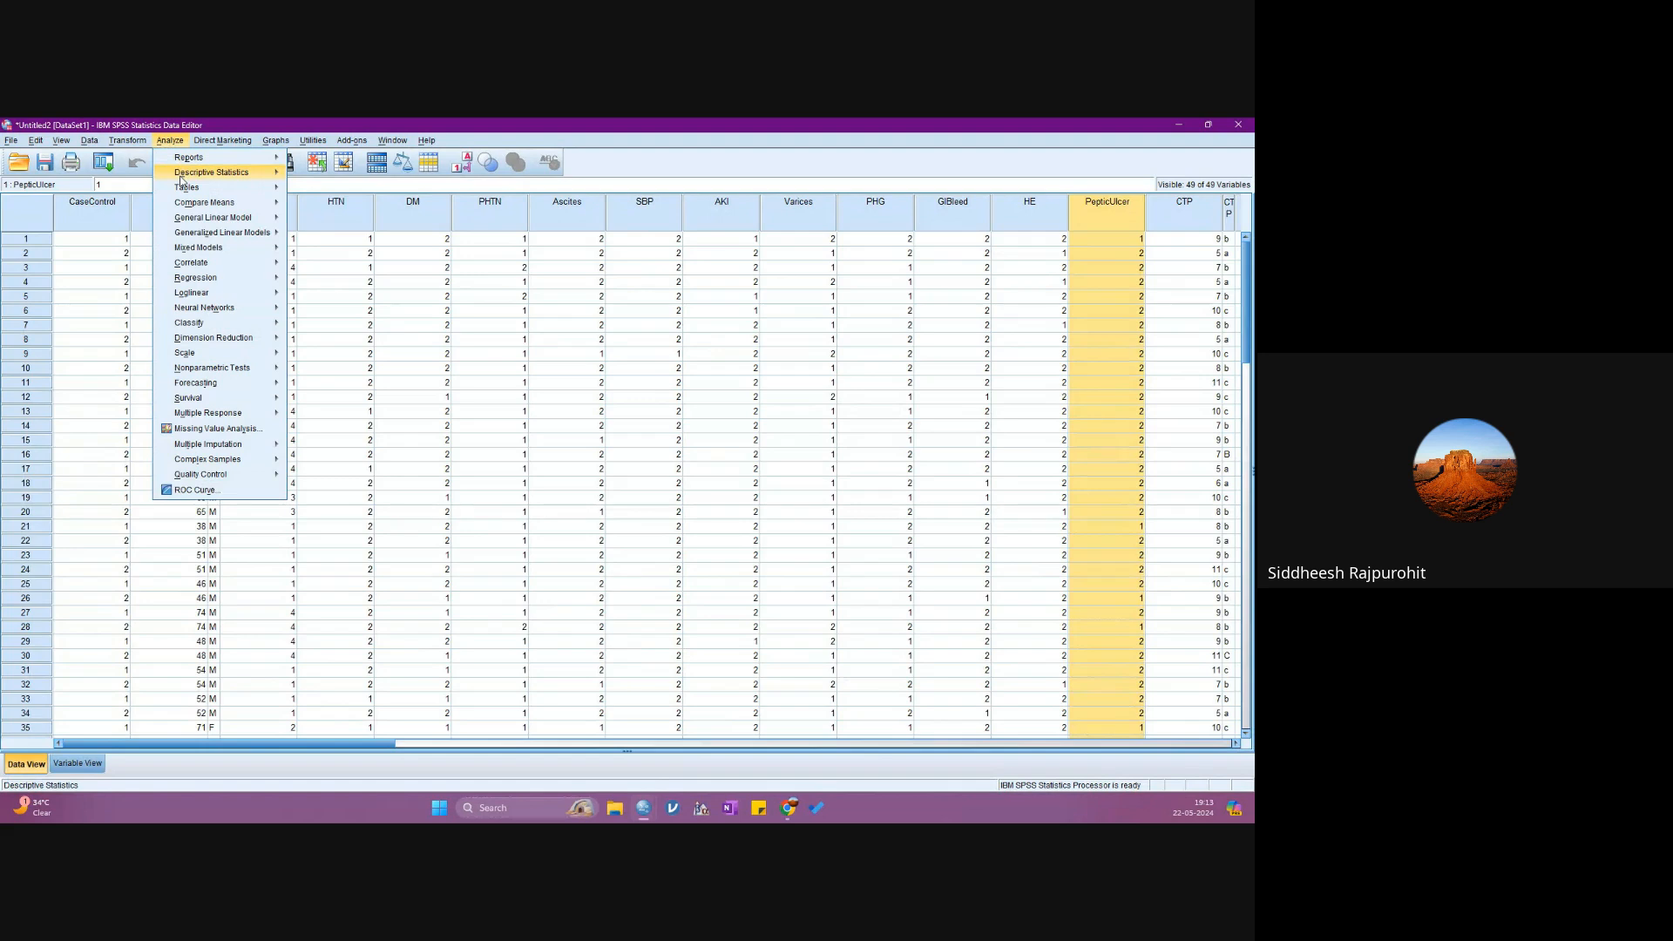
{"action": "mouse_move", "coordinate": [181, 175]}
{"action": "left_click", "coordinate": [326, 224]}
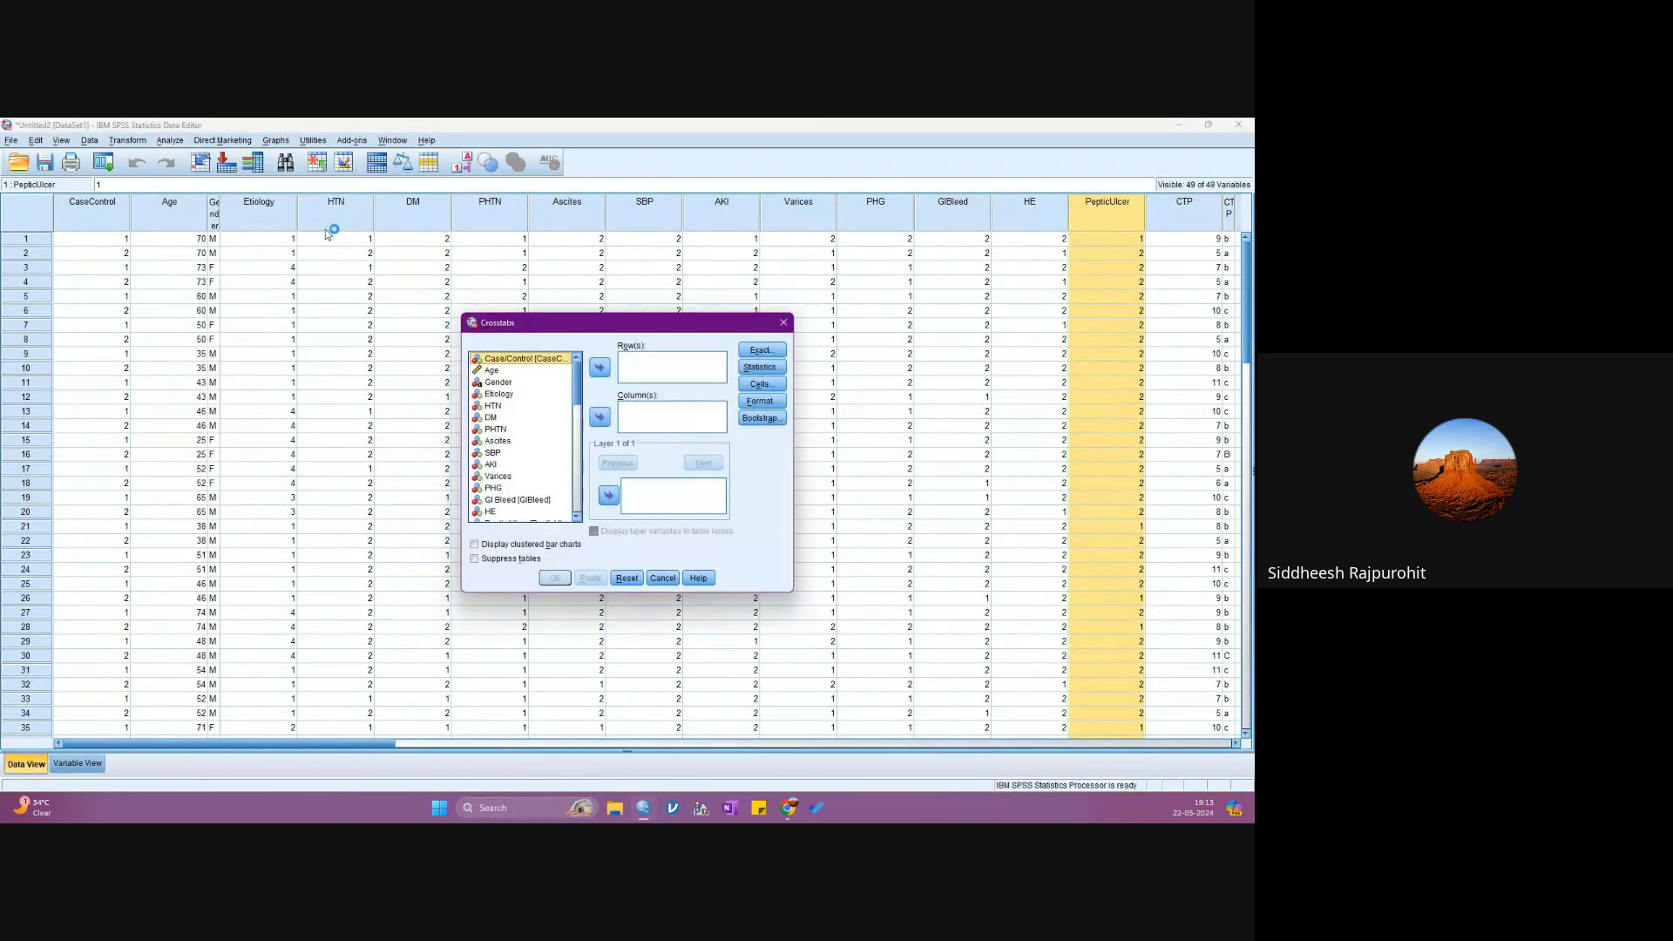
{"action": "left_click", "coordinate": [599, 368]}
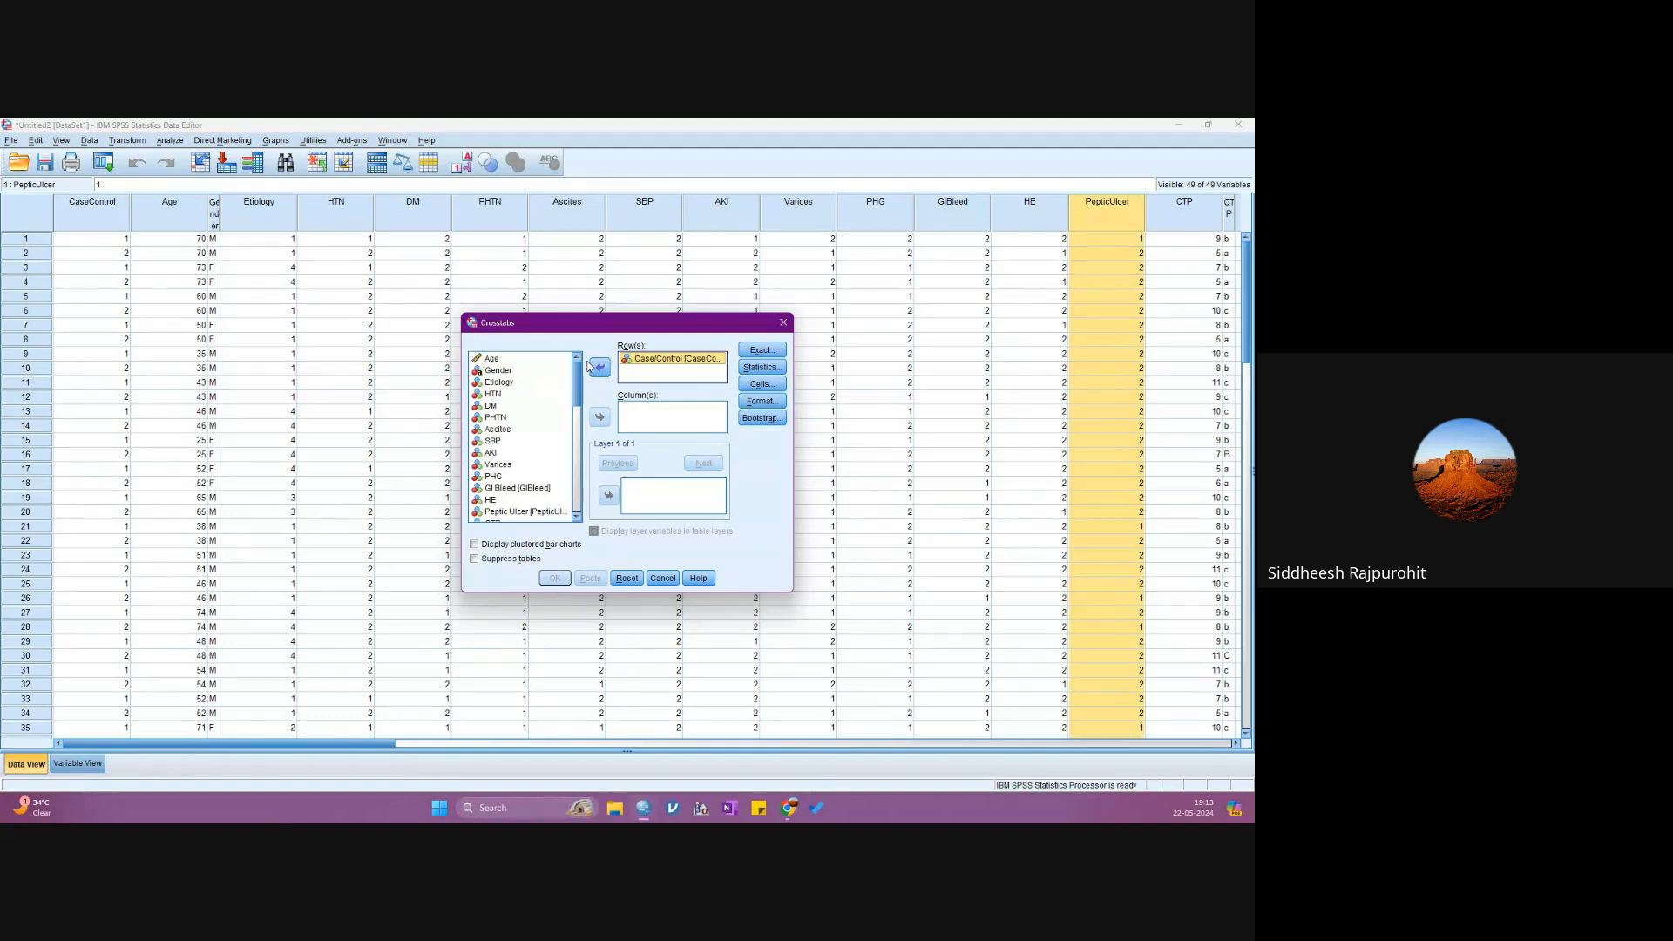
{"action": "left_click", "coordinate": [496, 418]}
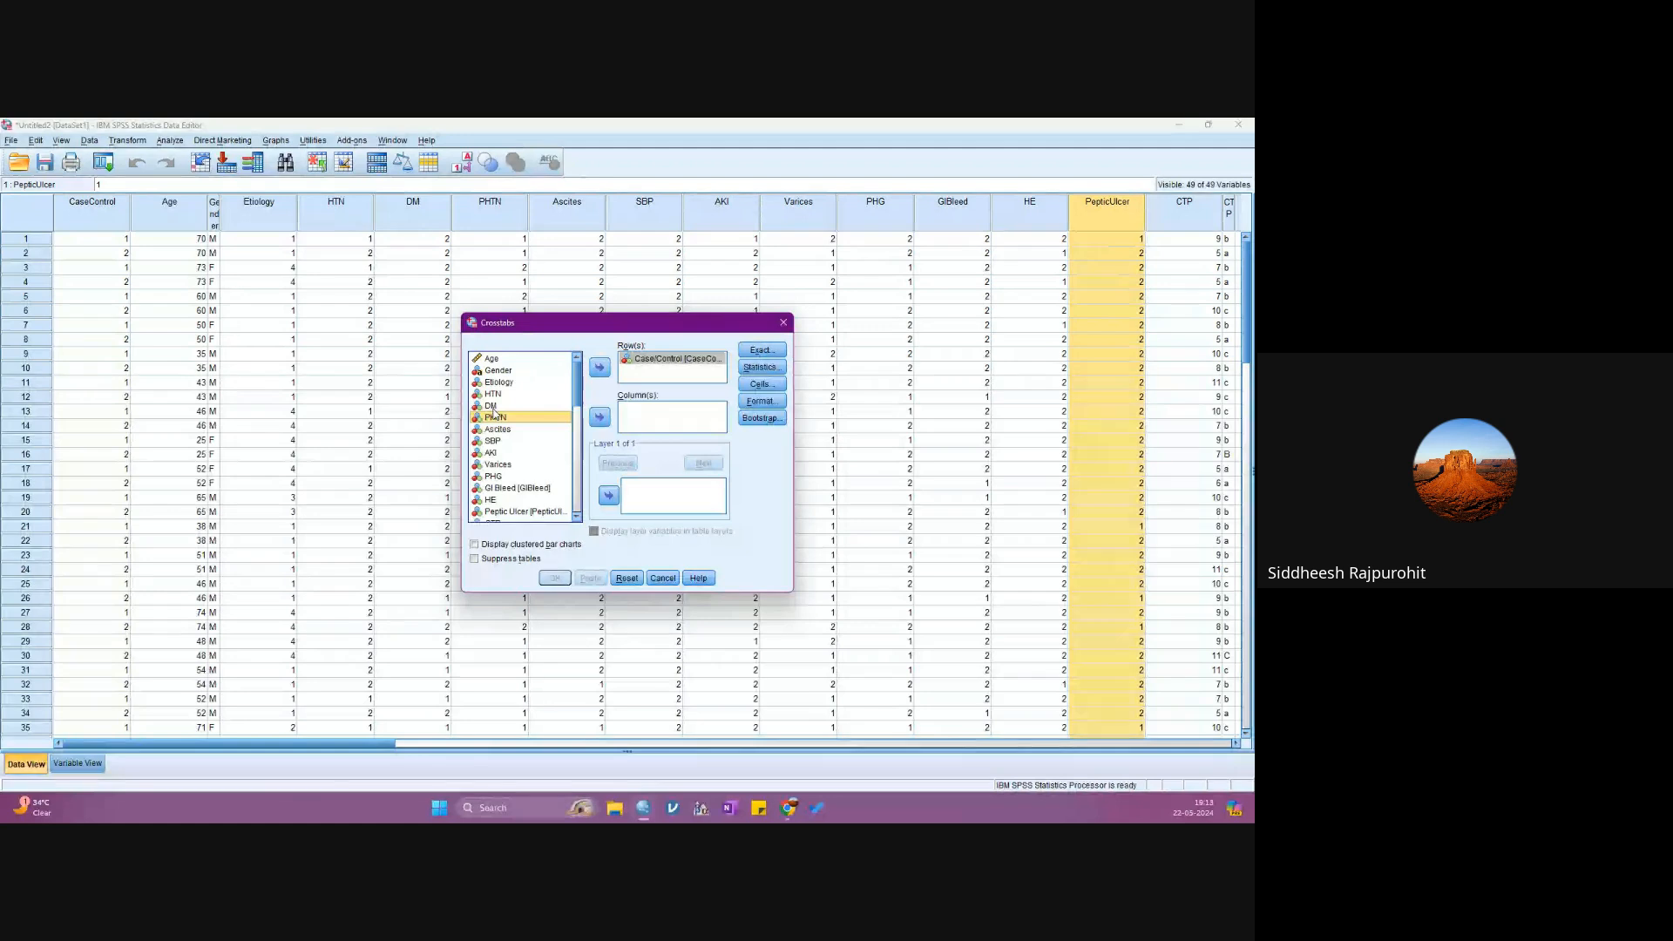
{"action": "left_click", "coordinate": [491, 406], "text": "ctrl"}
{"action": "left_click", "coordinate": [493, 441], "text": "ctrl"}
{"action": "left_click", "coordinate": [493, 455], "text": "ctrl"}
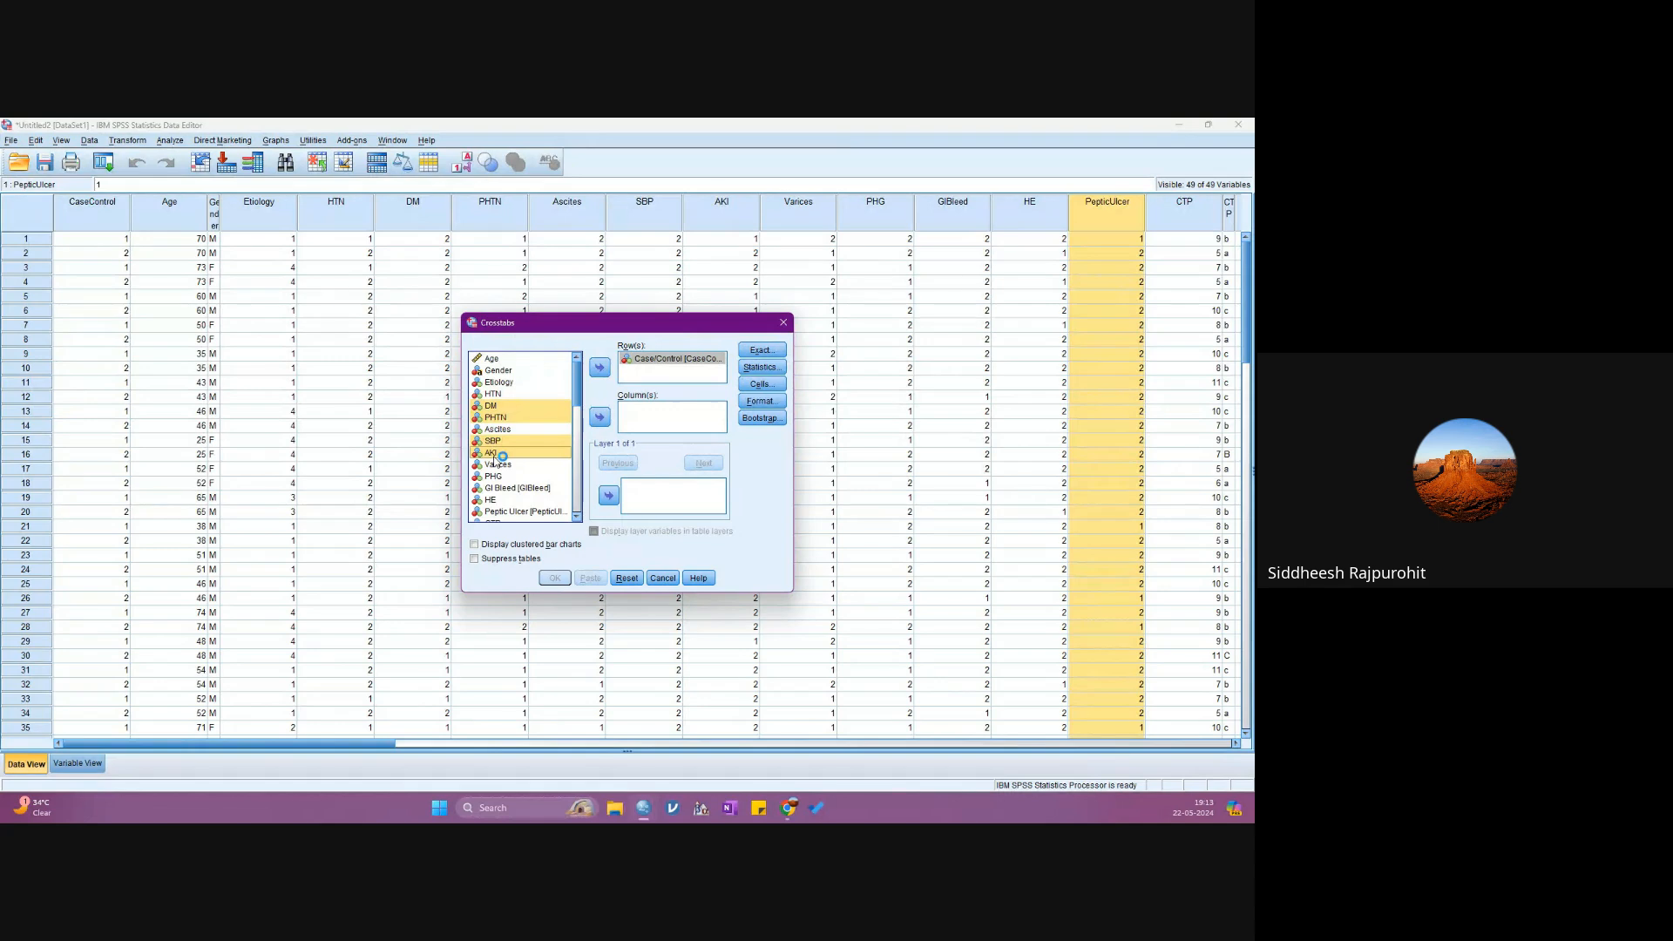
{"action": "left_click", "coordinate": [603, 421]}
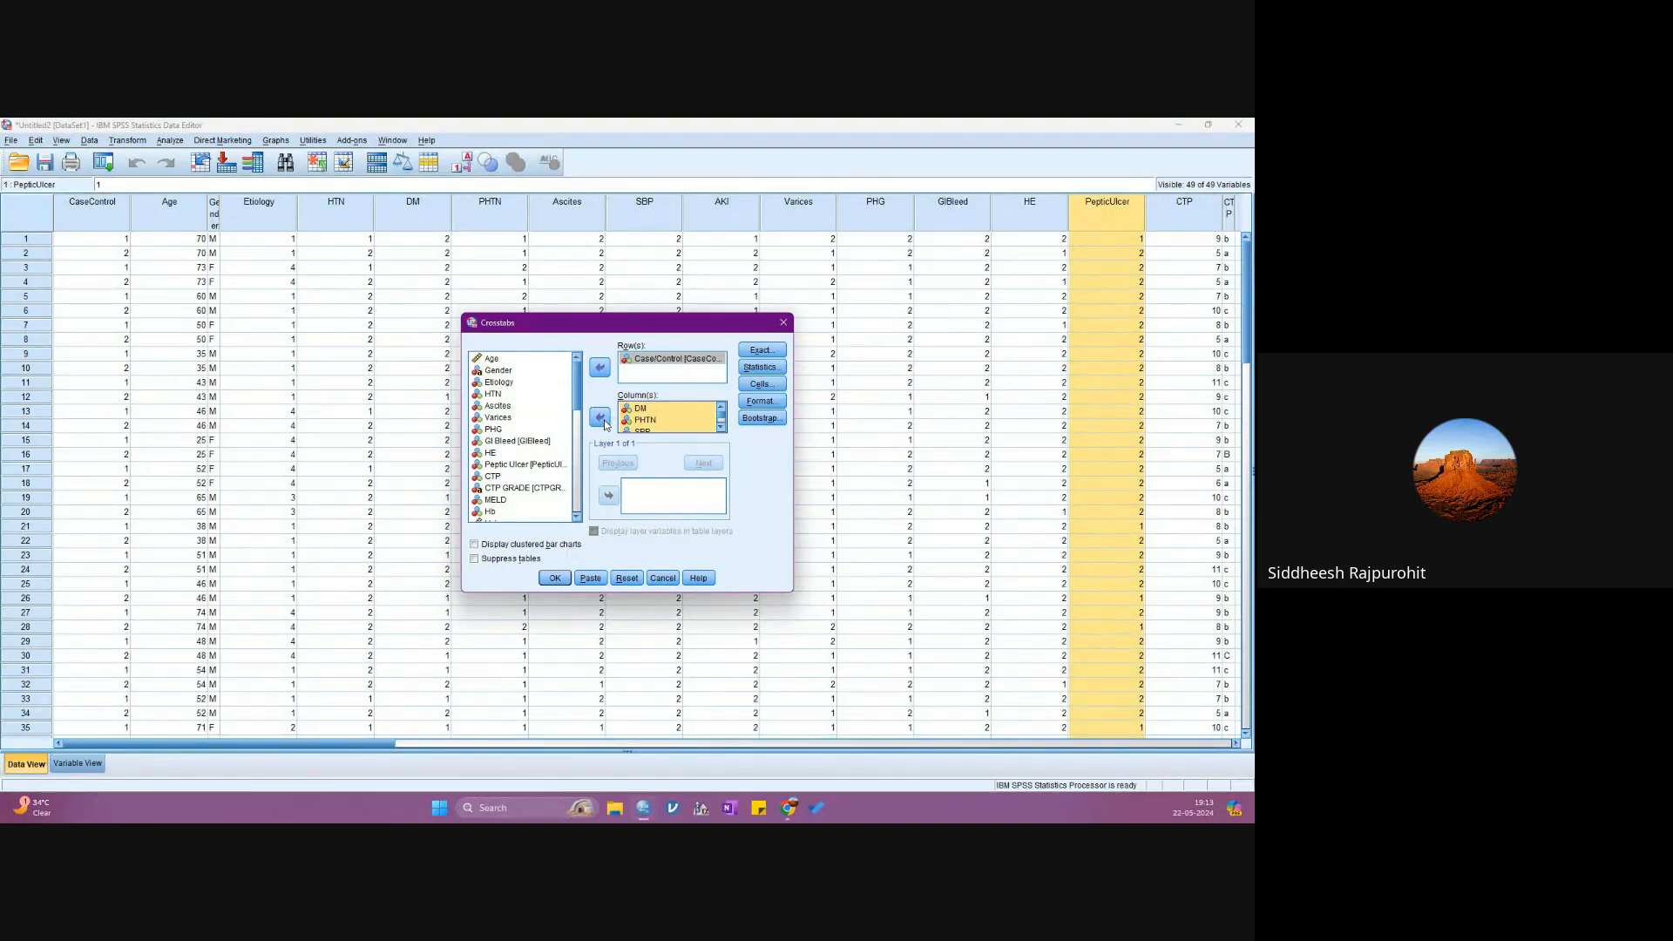
- Enable only the Chi-square test in the Crosstabs statistics, leaving Risk off
{"action": "left_click", "coordinate": [747, 367]}
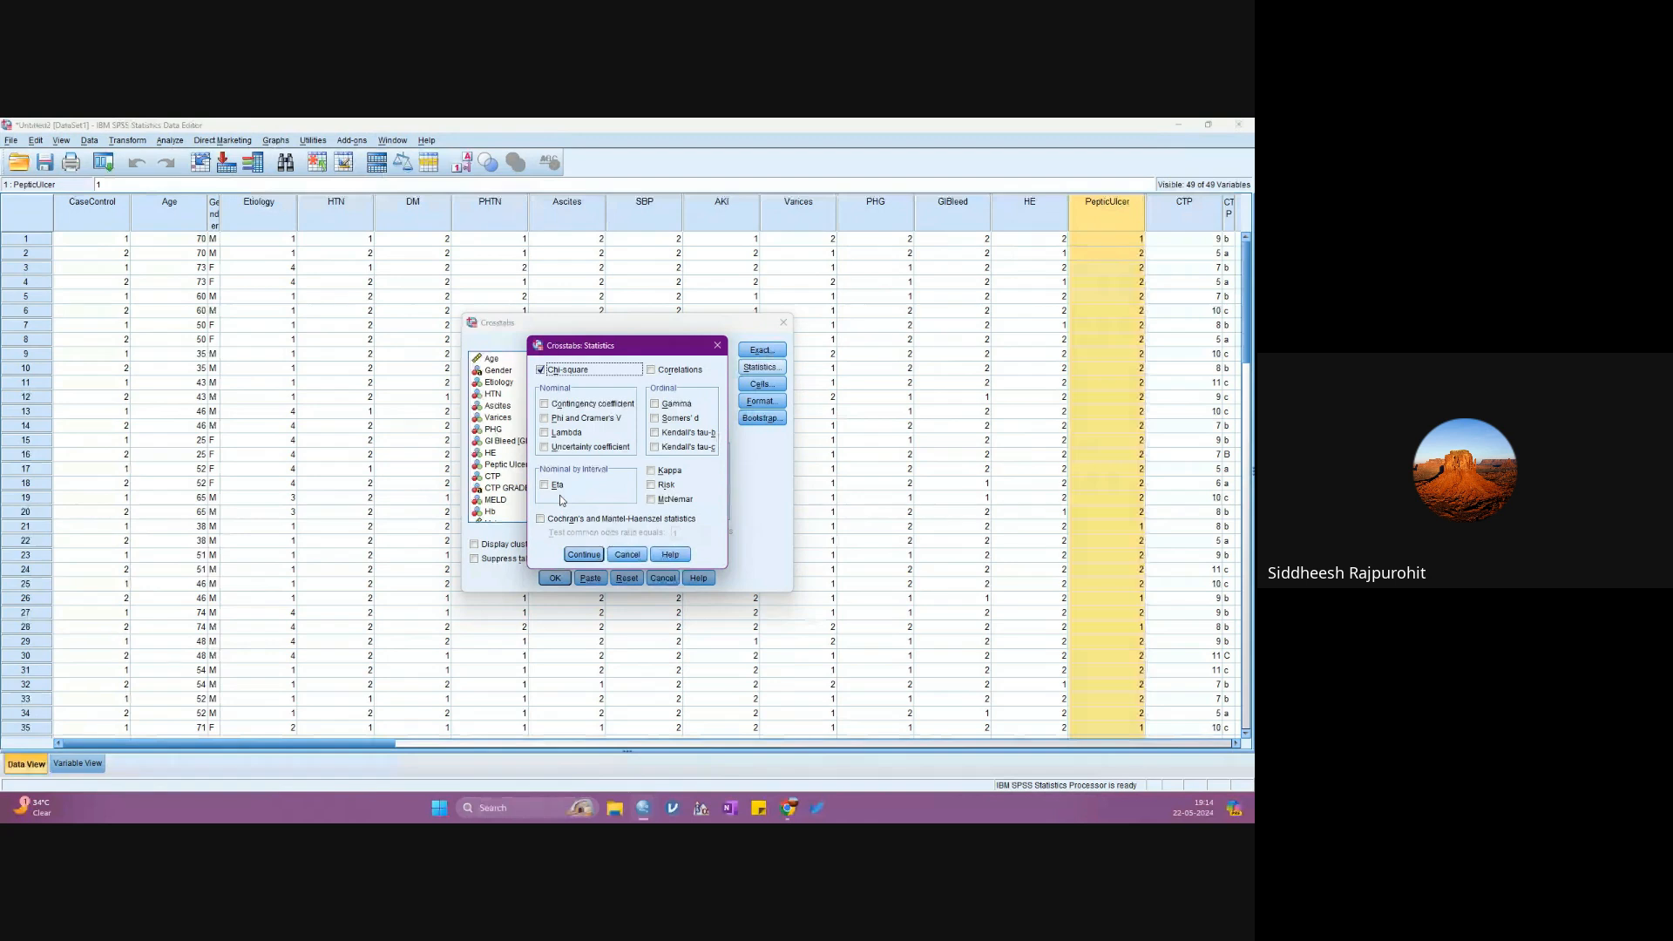
{"action": "left_click", "coordinate": [652, 485]}
{"action": "left_click", "coordinate": [653, 486]}
{"action": "left_click", "coordinate": [583, 554]}
- Add expected counts and row, column and total percentages to the crosstab cells, and run the analysis
{"action": "left_click", "coordinate": [763, 386]}
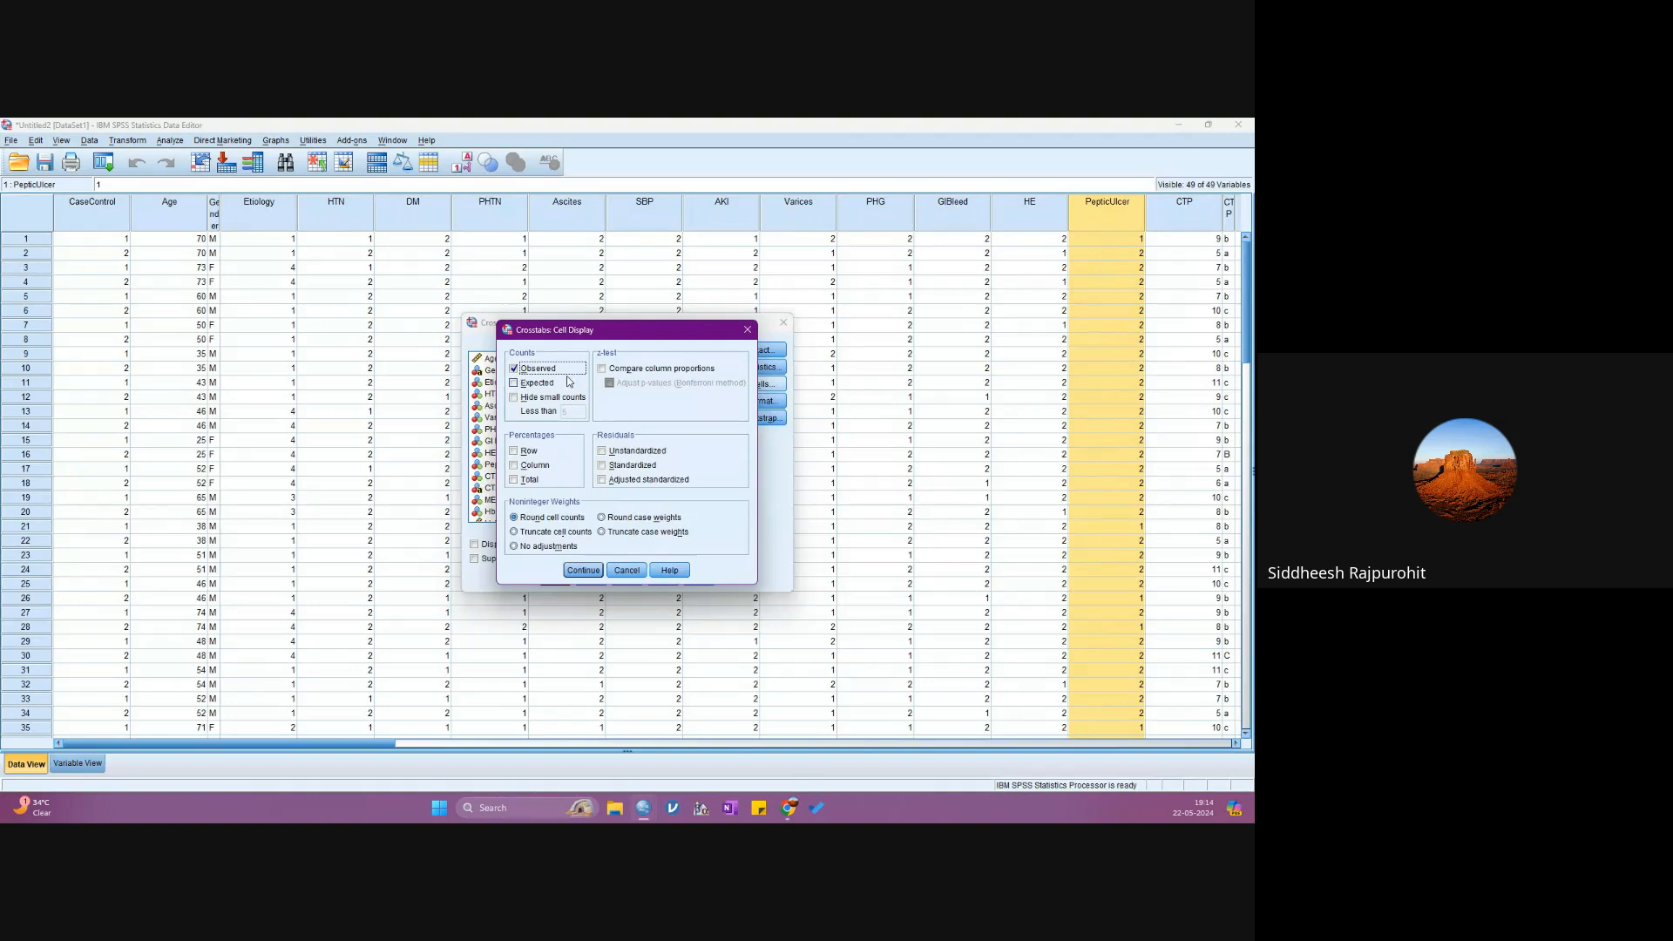
{"action": "left_click", "coordinate": [535, 384]}
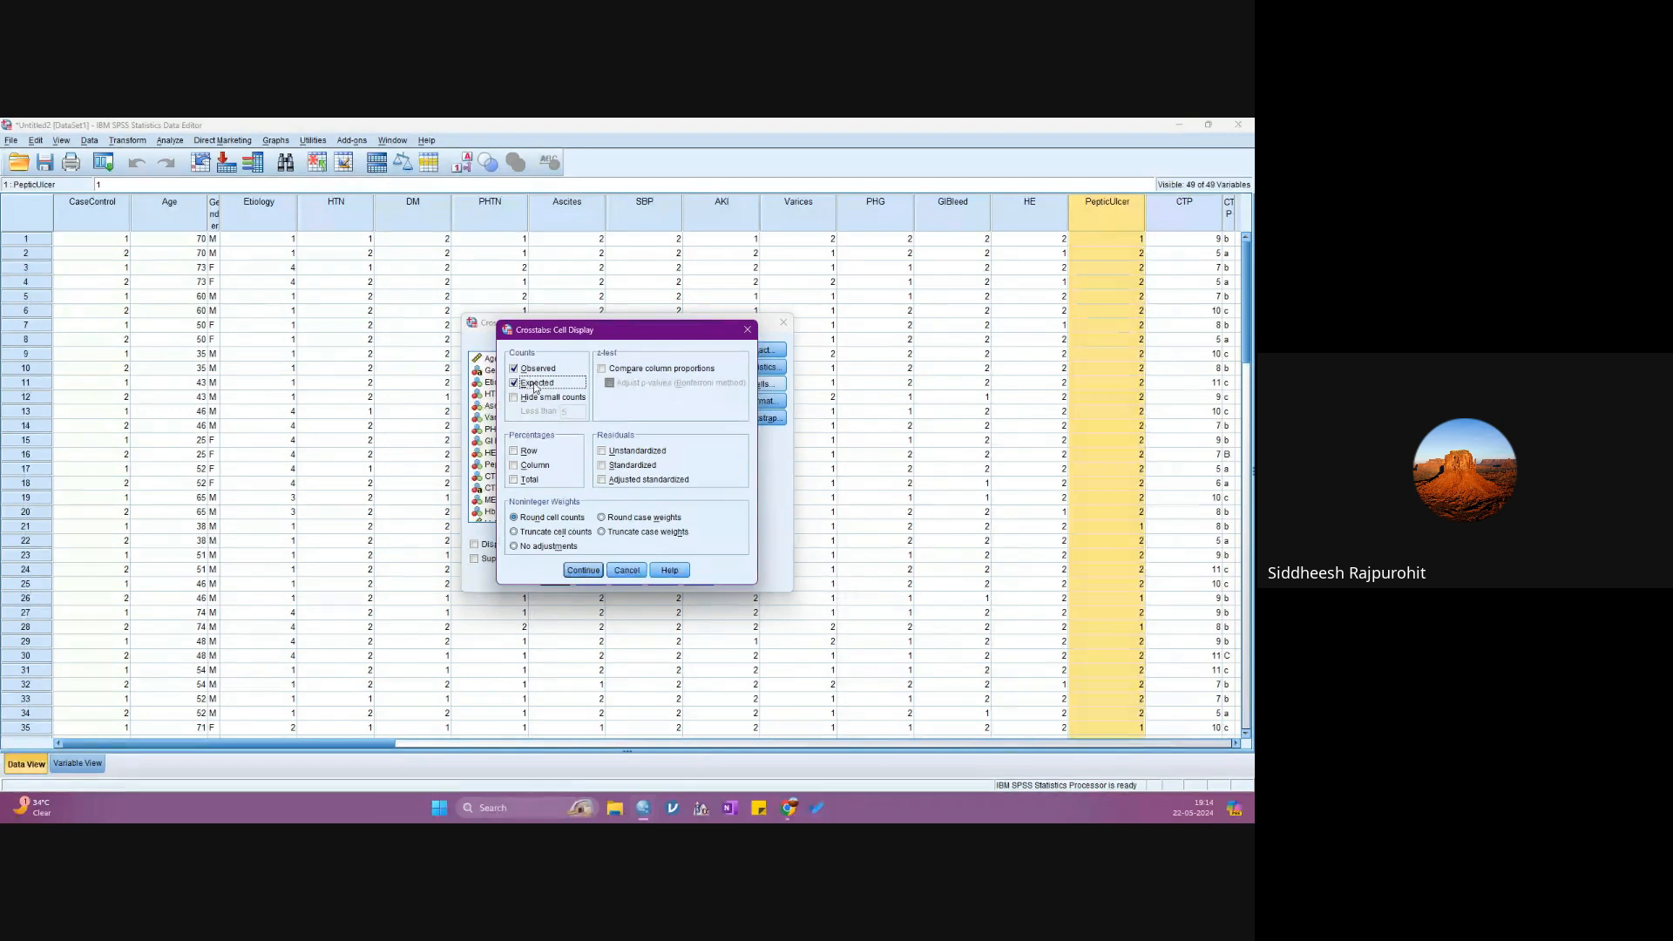
{"action": "left_click", "coordinate": [525, 455]}
{"action": "left_click", "coordinate": [526, 464]}
{"action": "left_click", "coordinate": [528, 479]}
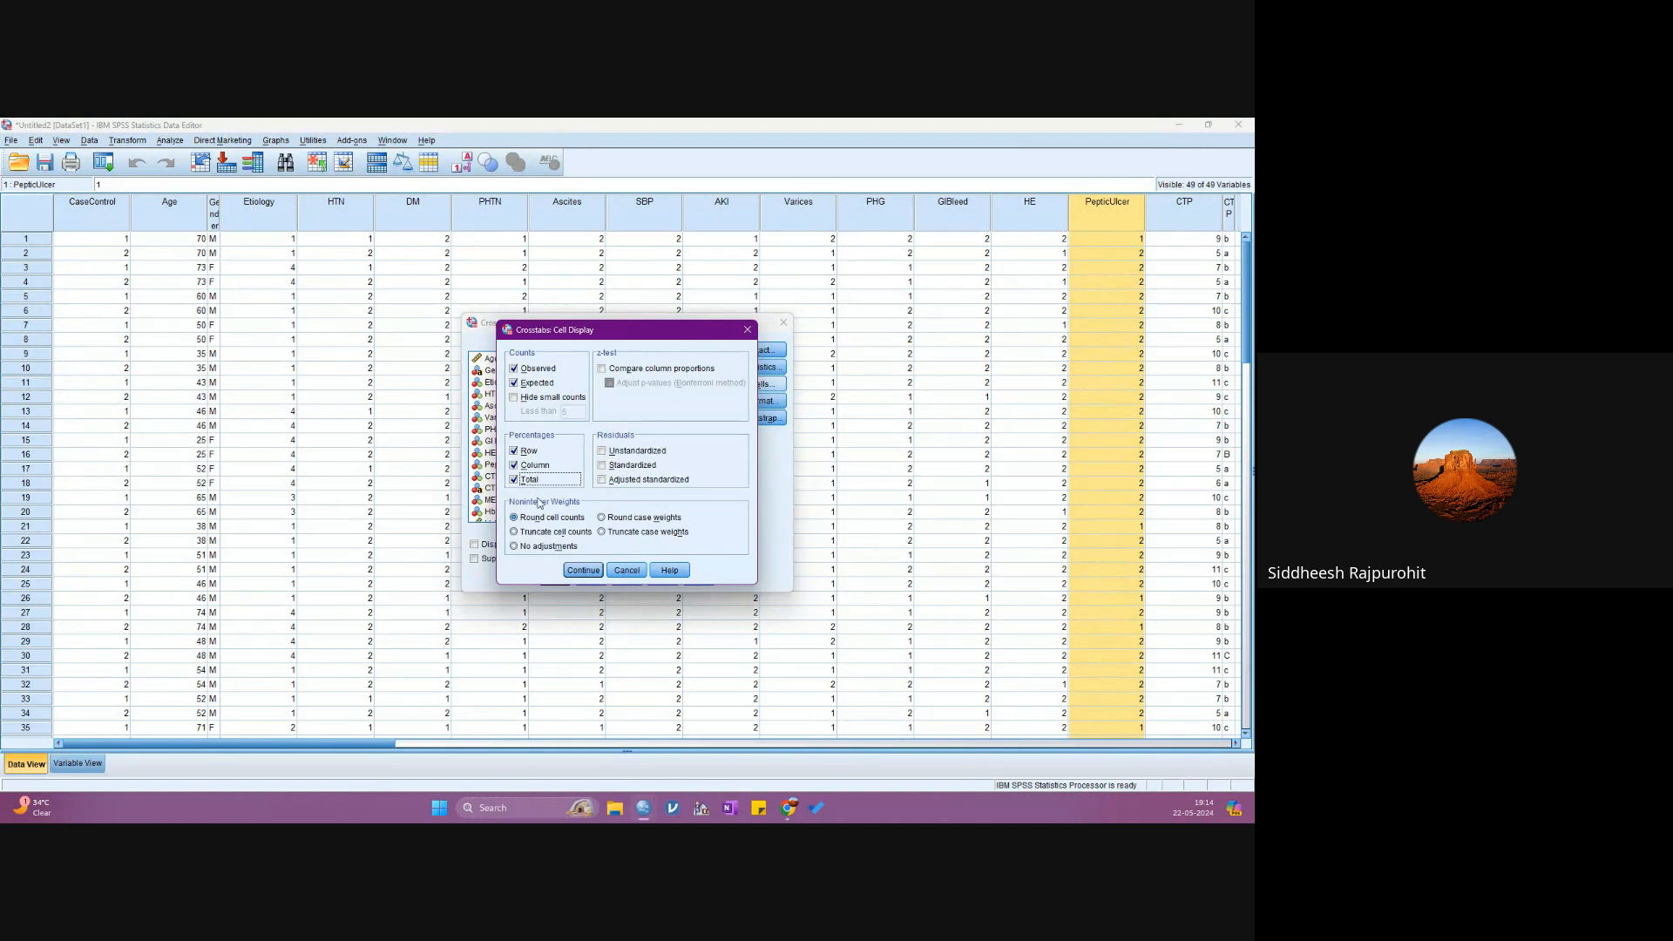
{"action": "left_click", "coordinate": [583, 570]}
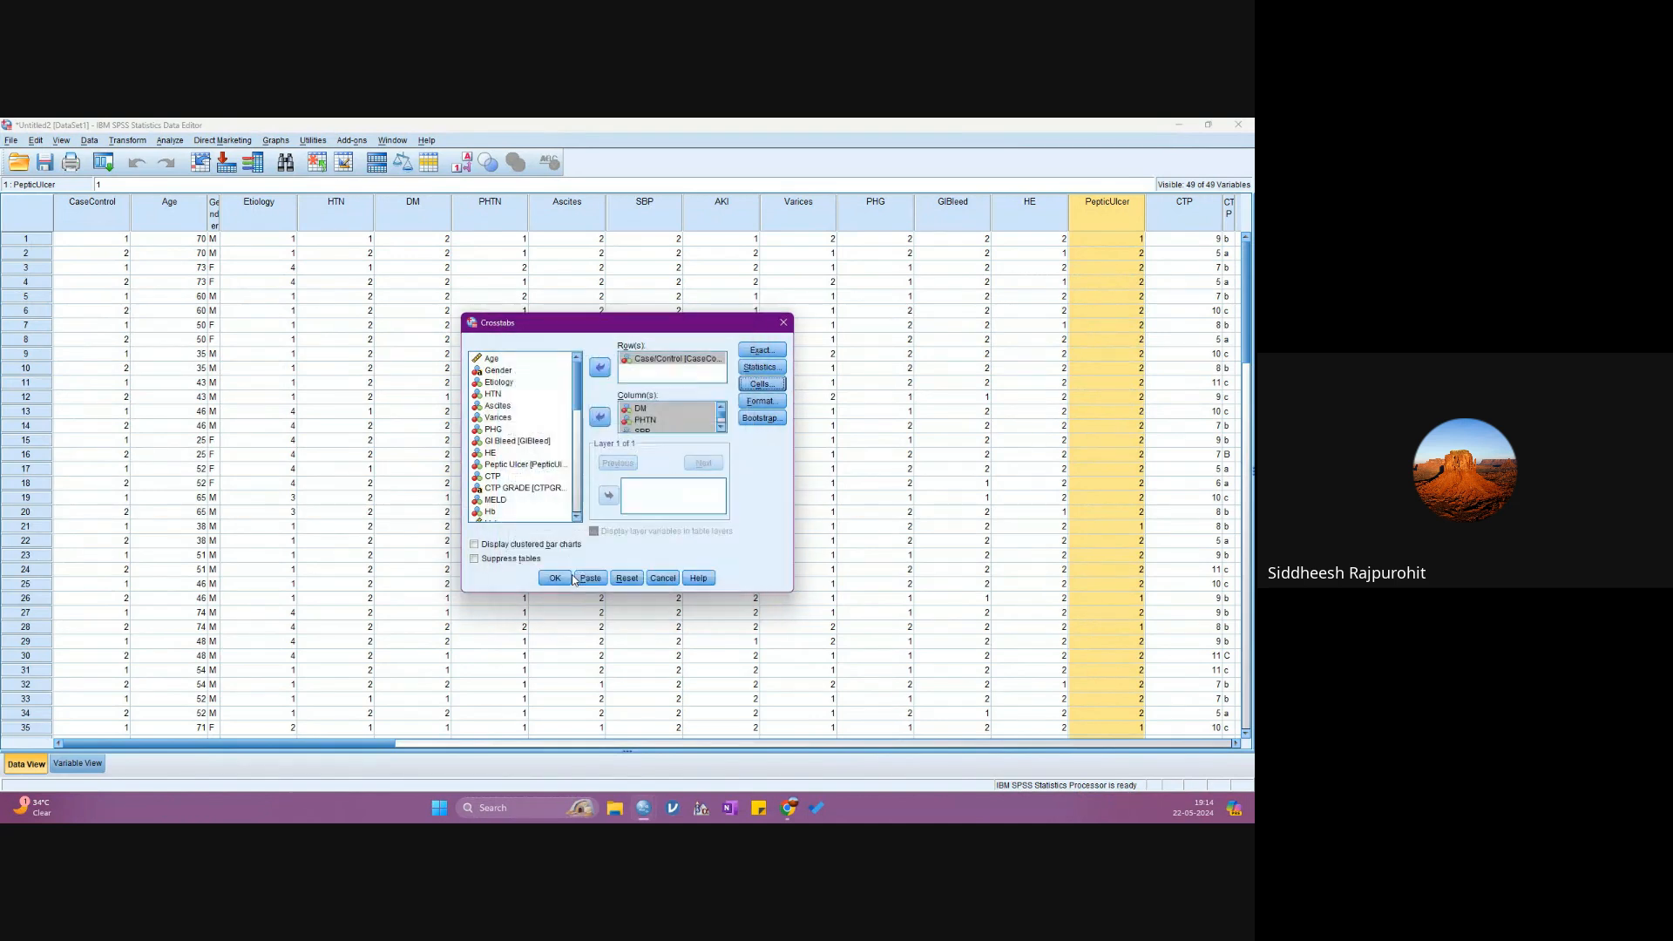
{"action": "left_click", "coordinate": [760, 367]}
{"action": "left_click", "coordinate": [548, 578]}
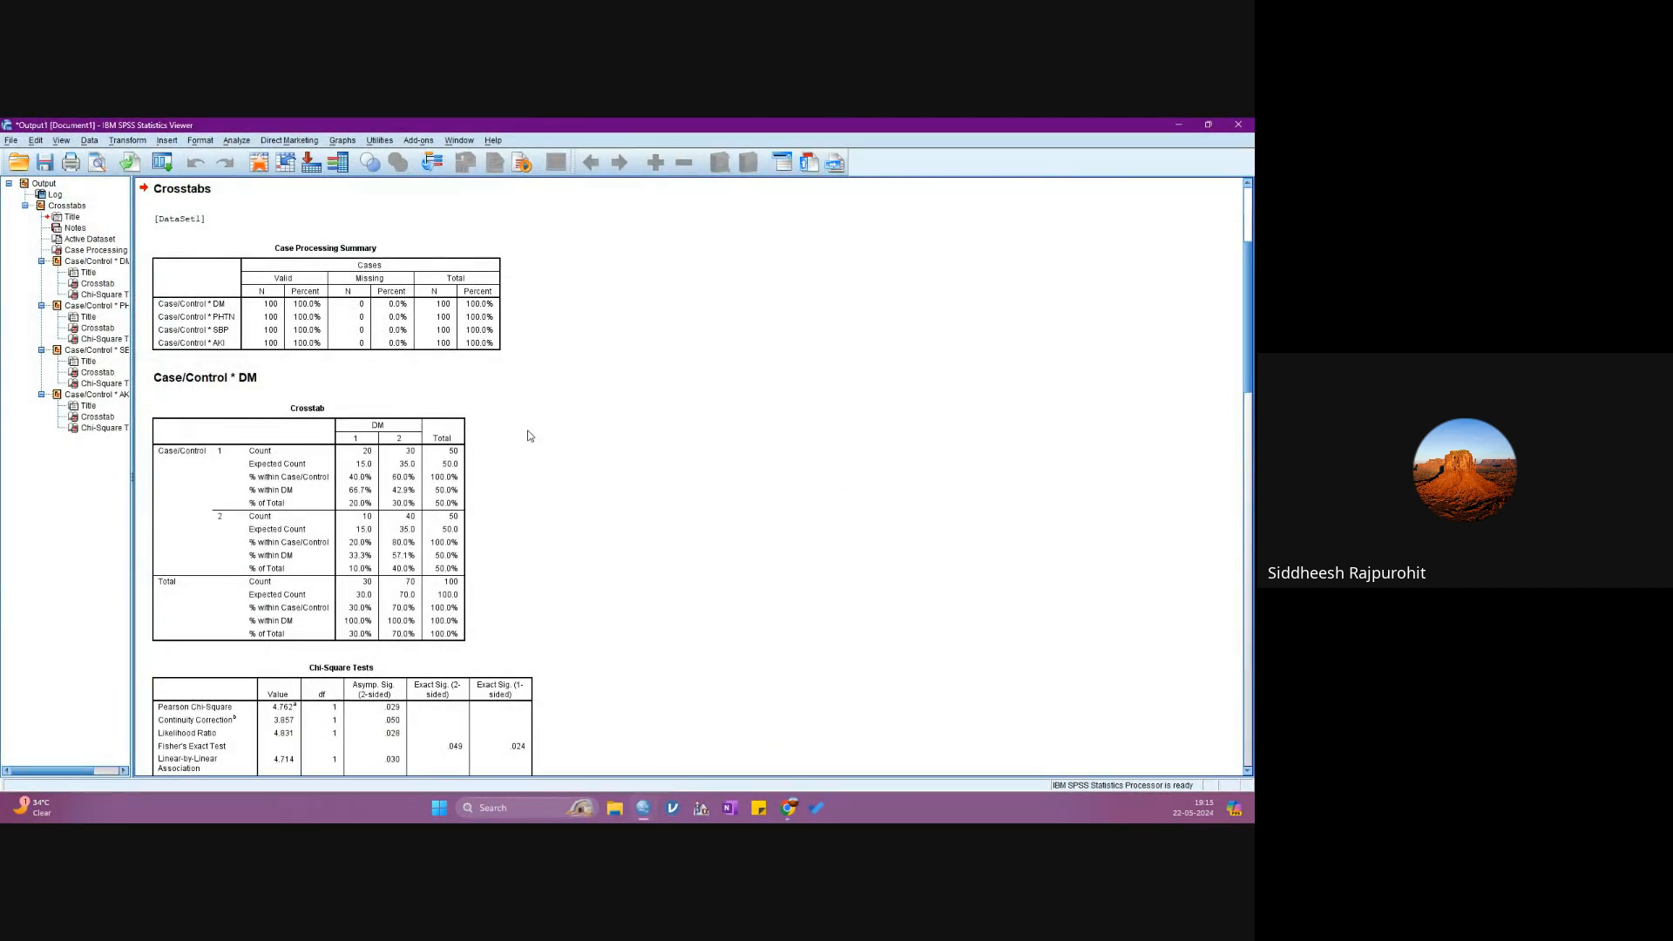
- Examine the Case/Control by DM crosstab and its Chi-Square Tests table, comparing group percentages and significance values
{"action": "left_click", "coordinate": [261, 463]}
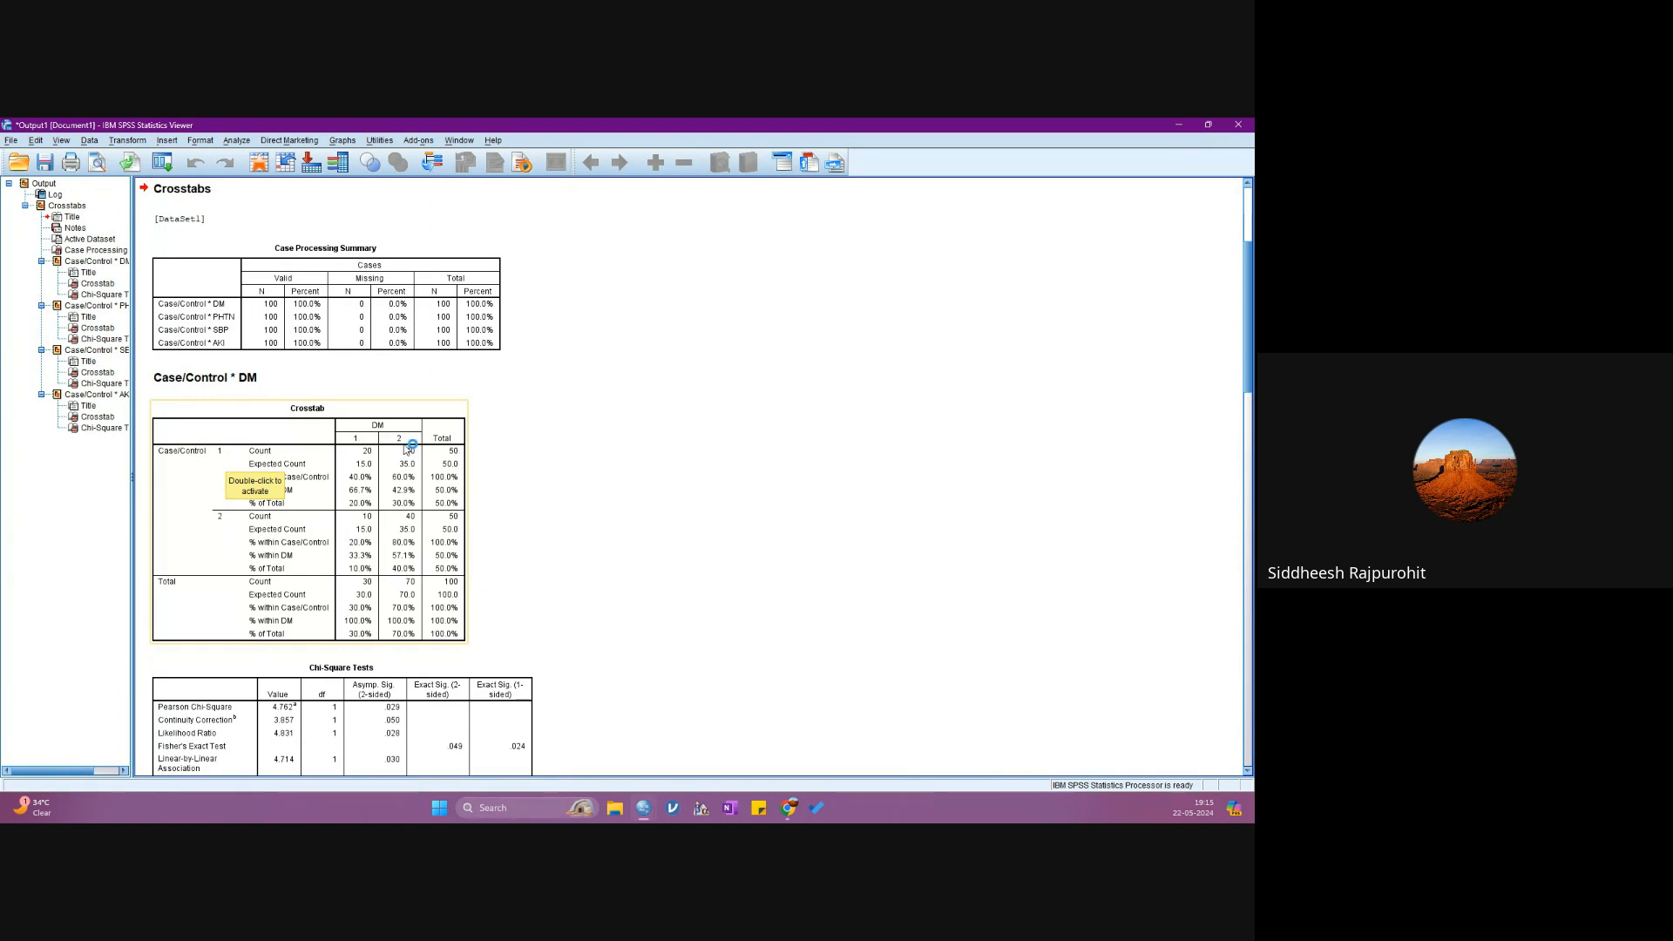
{"action": "left_click", "coordinate": [586, 504]}
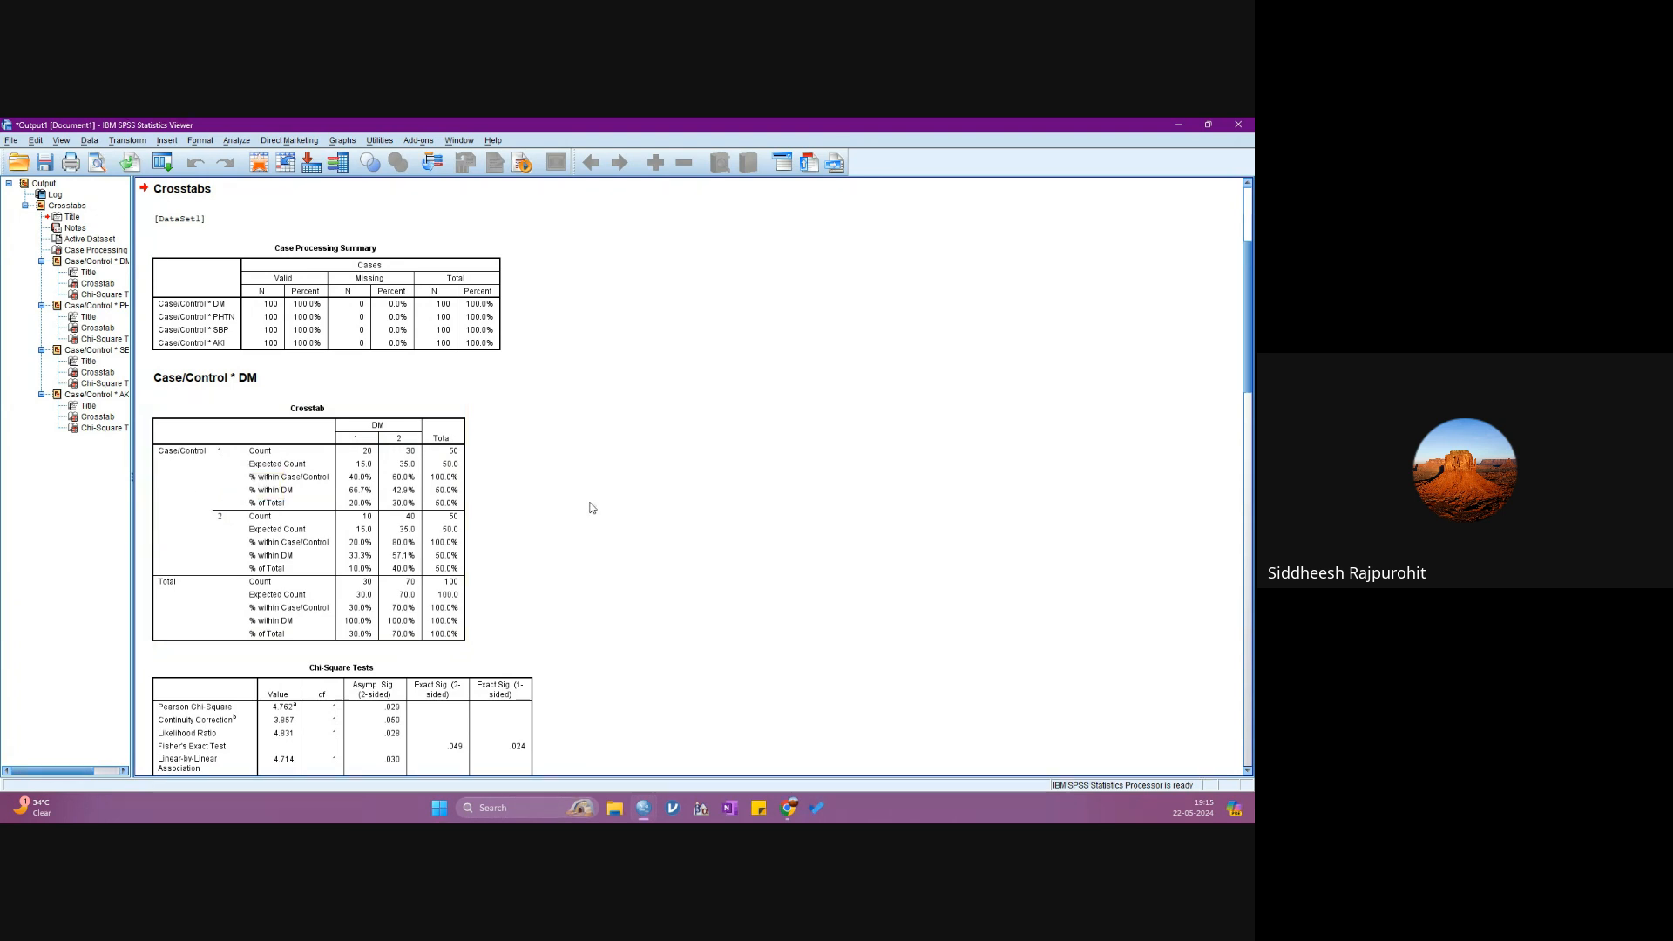
{"action": "scroll", "coordinate": [558, 518], "scroll_direction": "down", "scroll_amount": 2}
{"action": "left_click", "coordinate": [396, 654]}
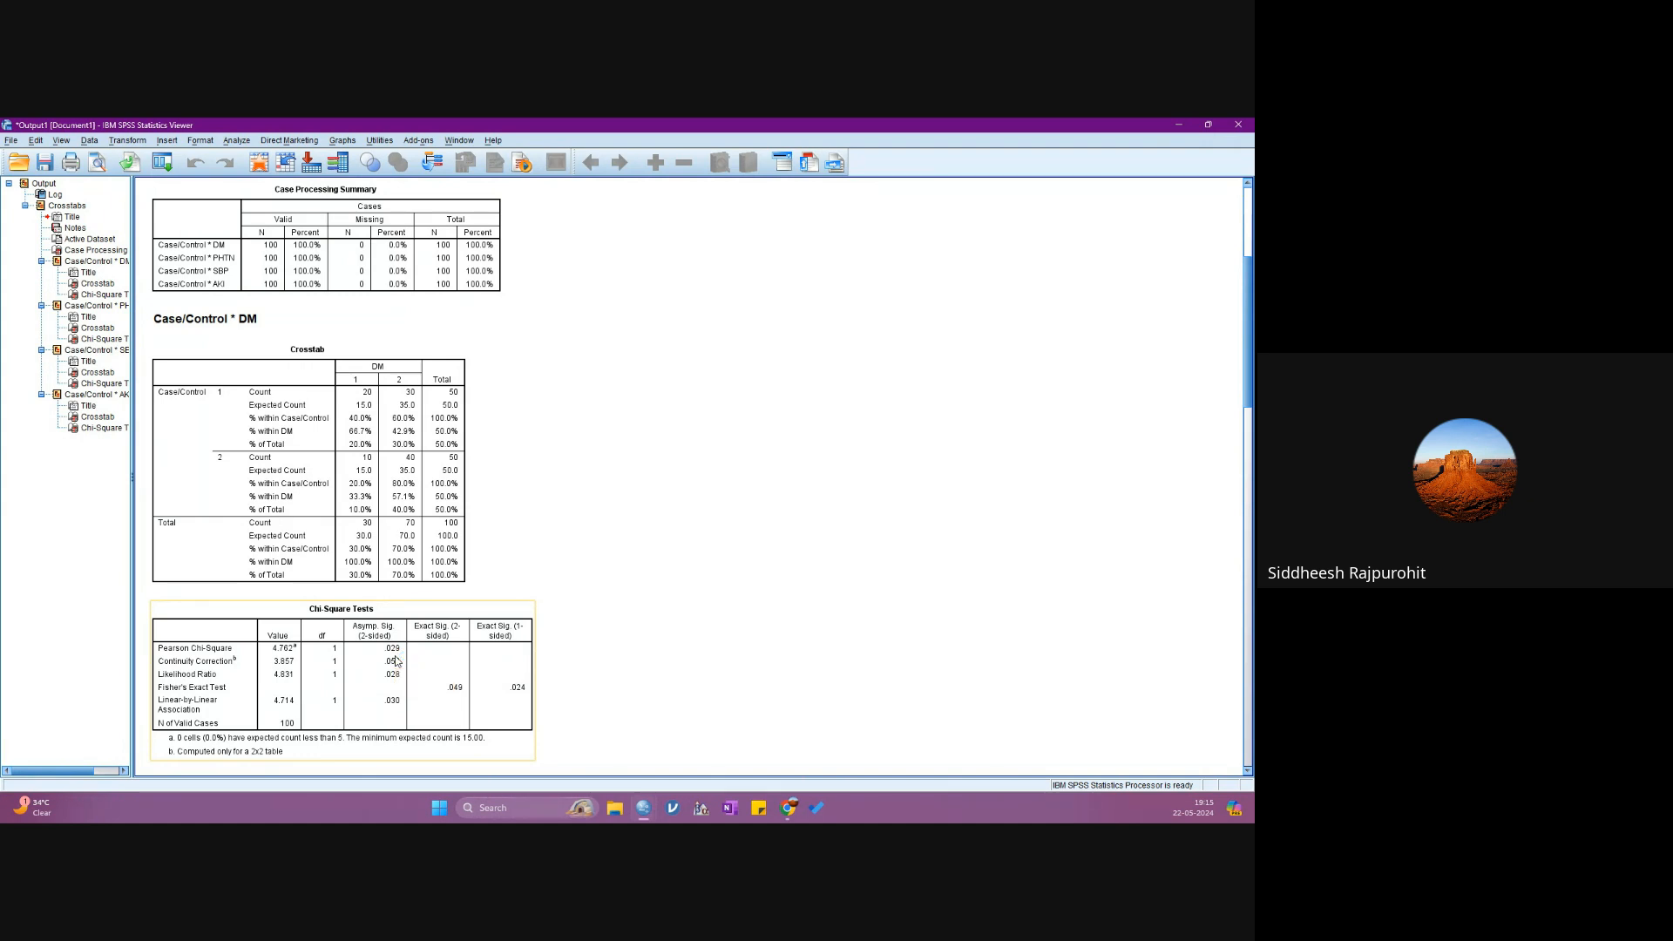
{"action": "double_click", "coordinate": [396, 662]}
{"action": "left_click", "coordinate": [446, 433]}
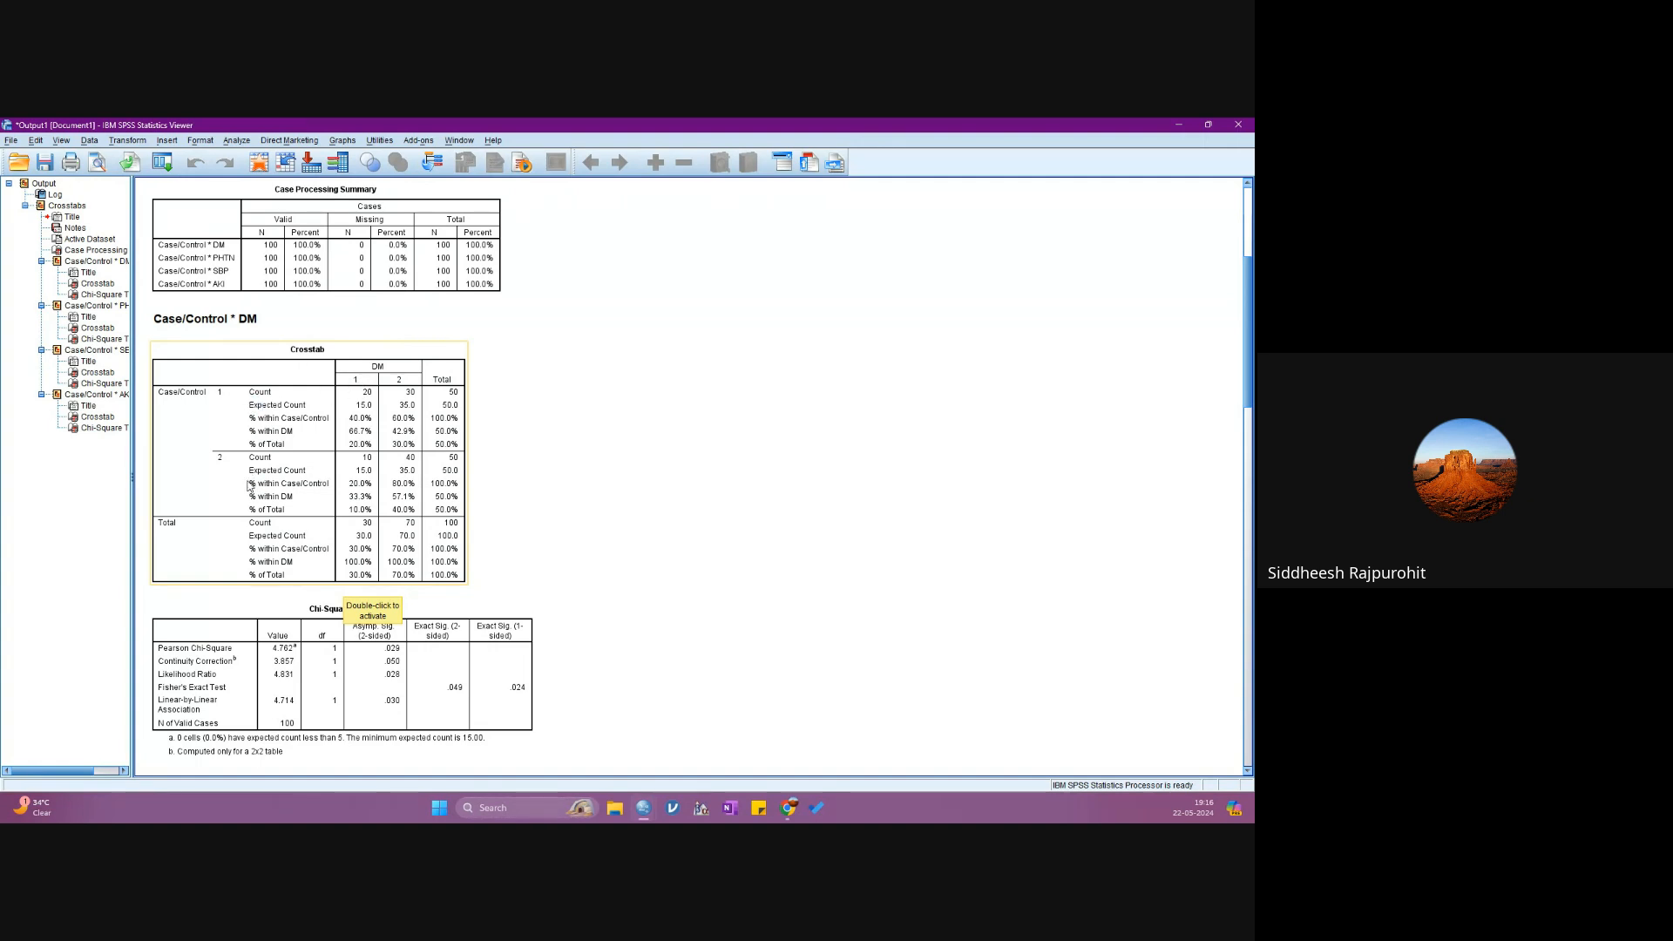
{"action": "double_click", "coordinate": [339, 424]}
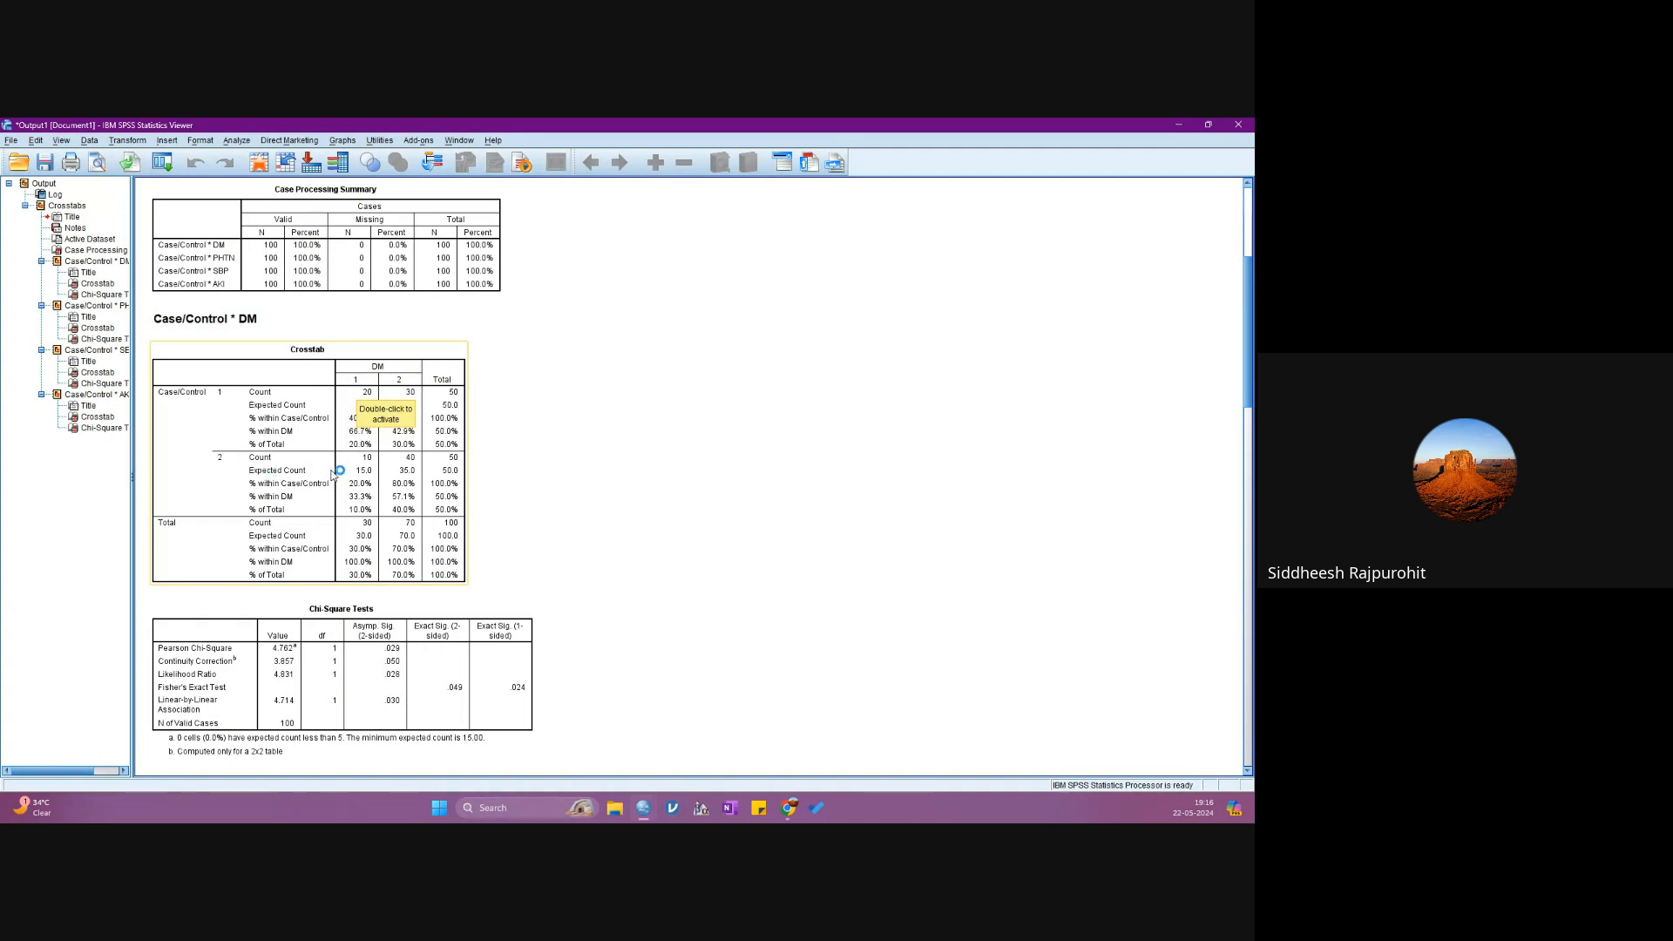
{"action": "left_click", "coordinate": [560, 478]}
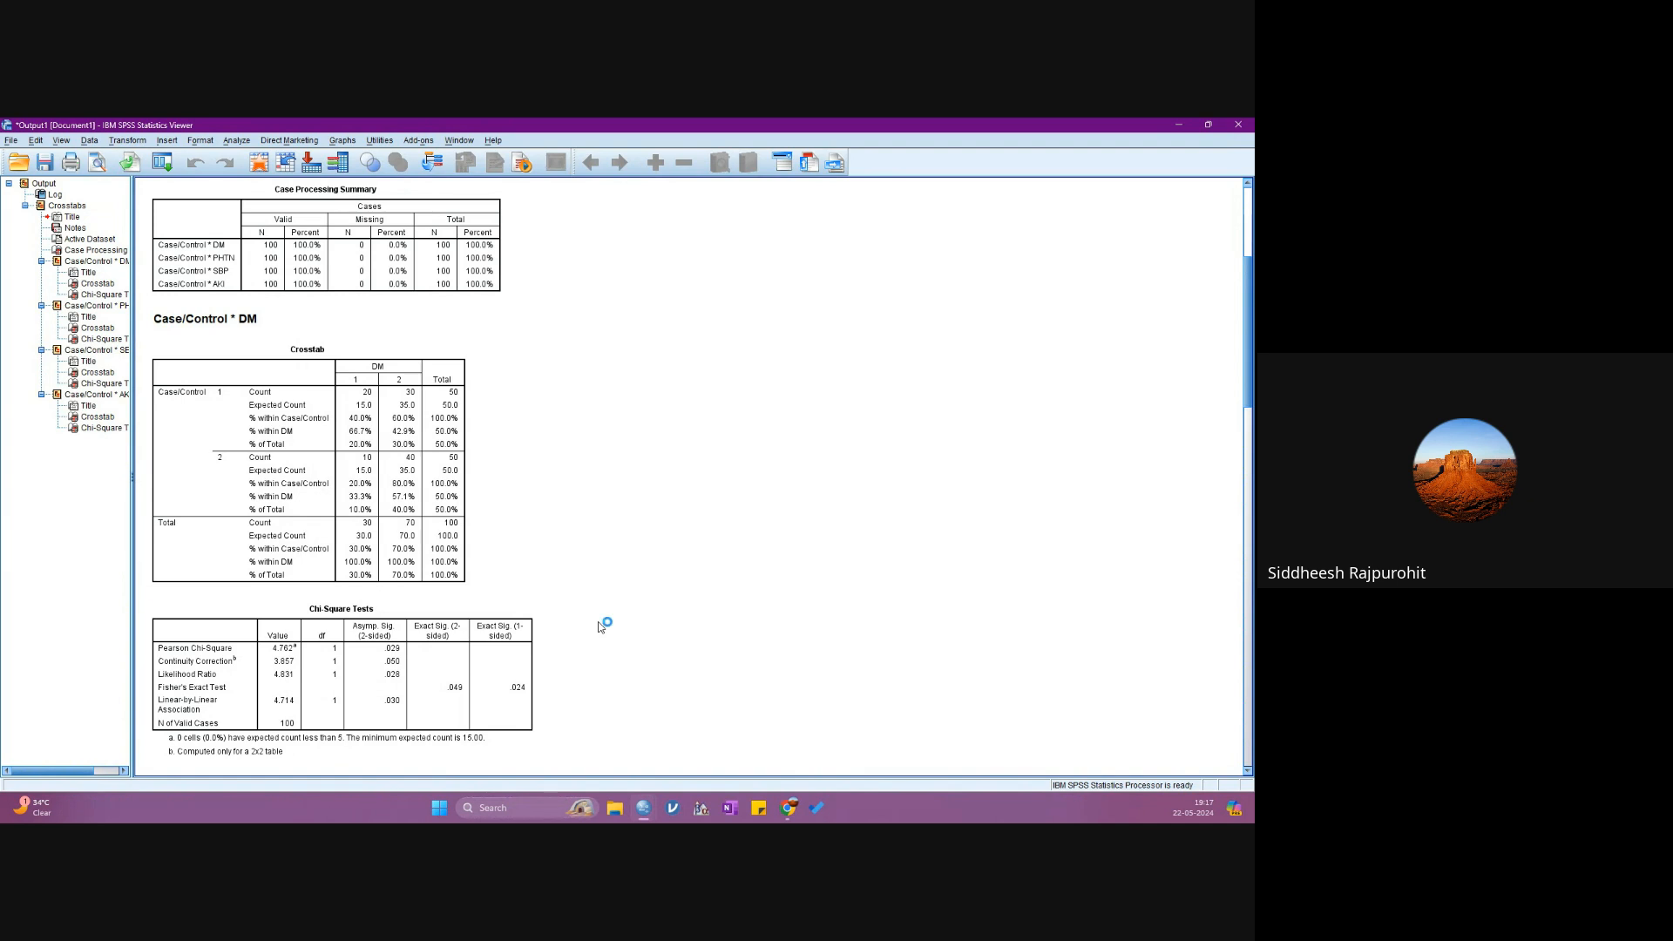
- Examine the Case/Control by PHTN crosstab and its chi-square results, including expected counts and Fisher's Exact Test significance
{"action": "scroll", "coordinate": [600, 627], "scroll_direction": "down", "scroll_amount": 3}
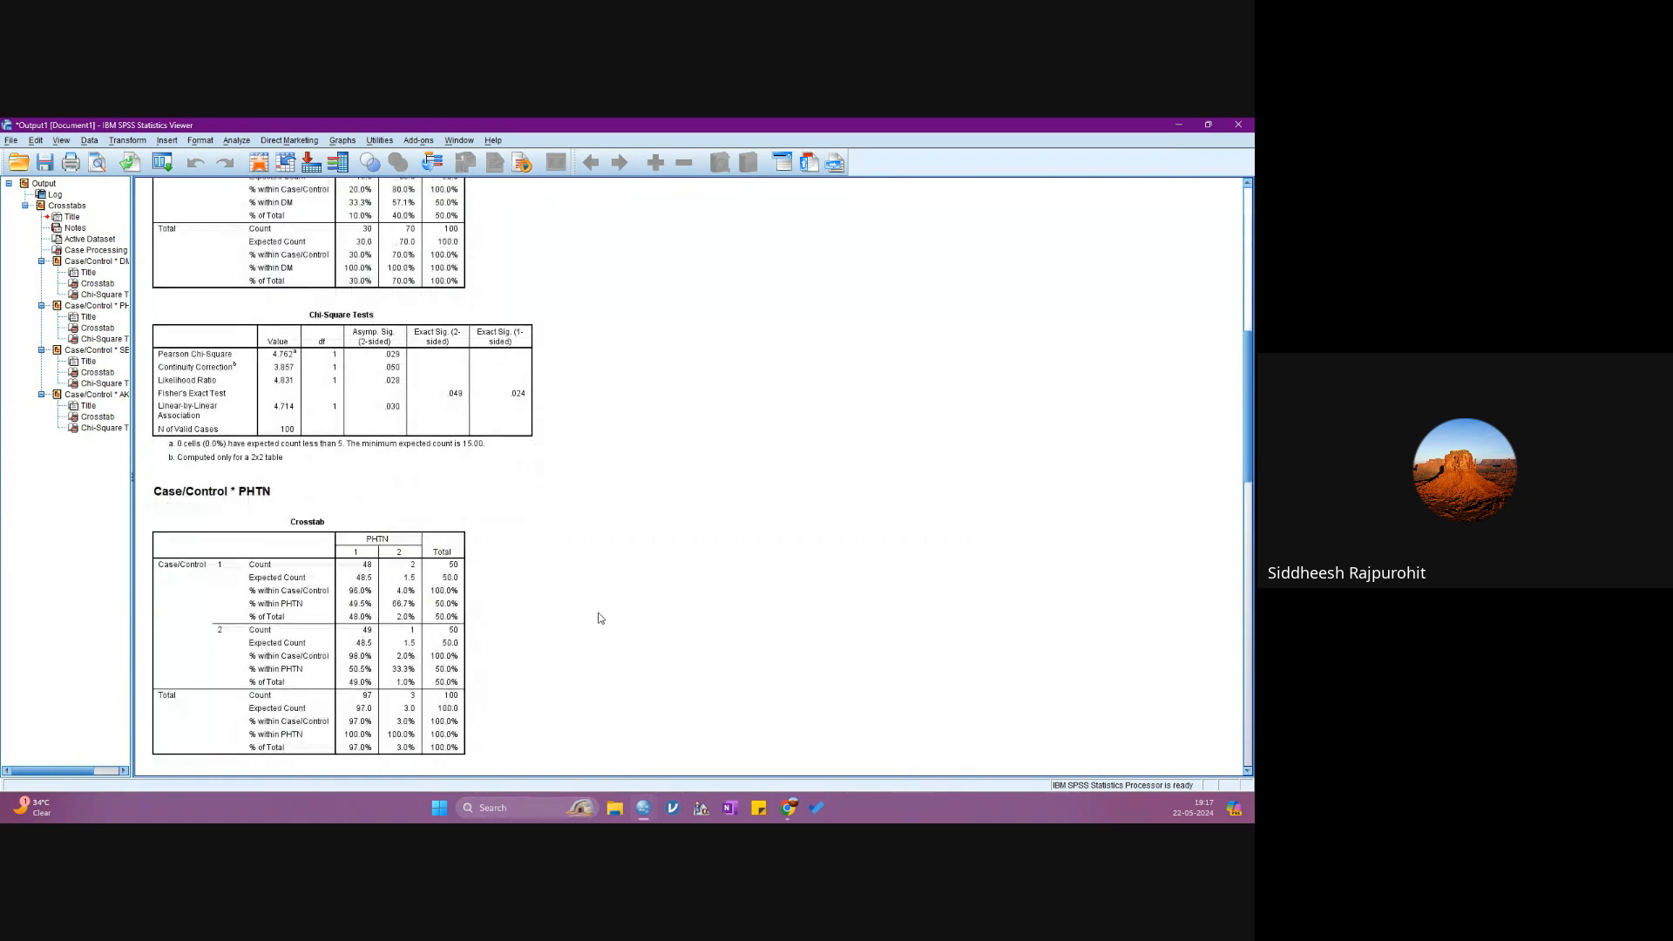
{"action": "scroll", "coordinate": [599, 617], "scroll_direction": "down", "scroll_amount": 2}
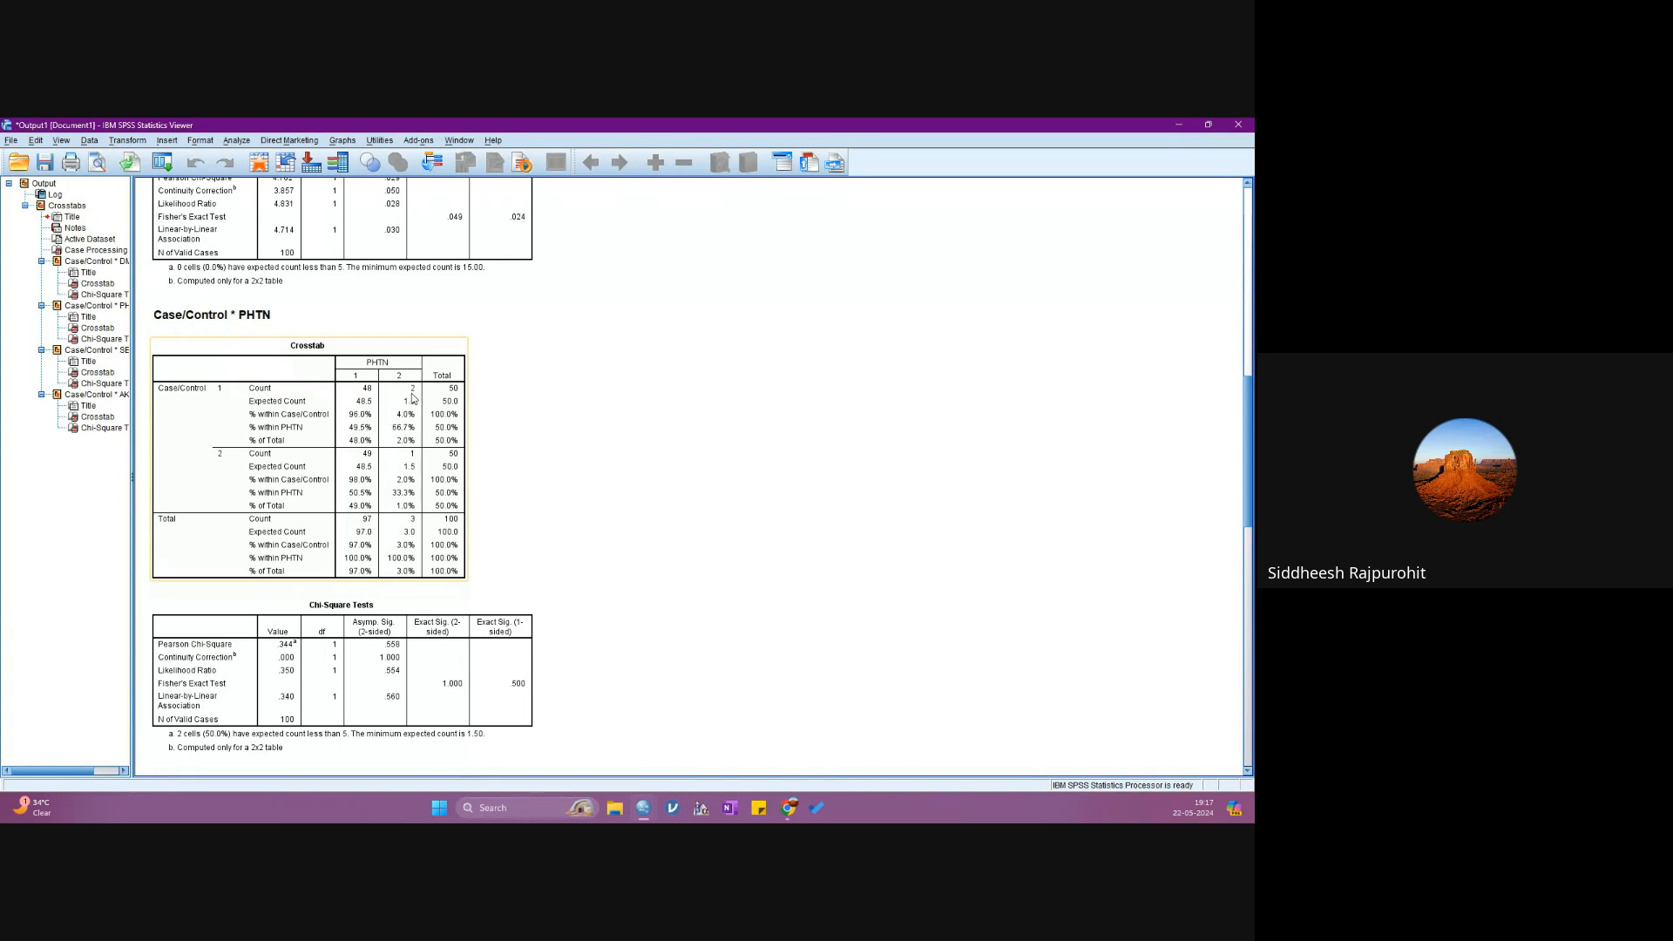
{"action": "double_click", "coordinate": [389, 460]}
{"action": "double_click", "coordinate": [410, 484]}
{"action": "left_click", "coordinate": [384, 642]}
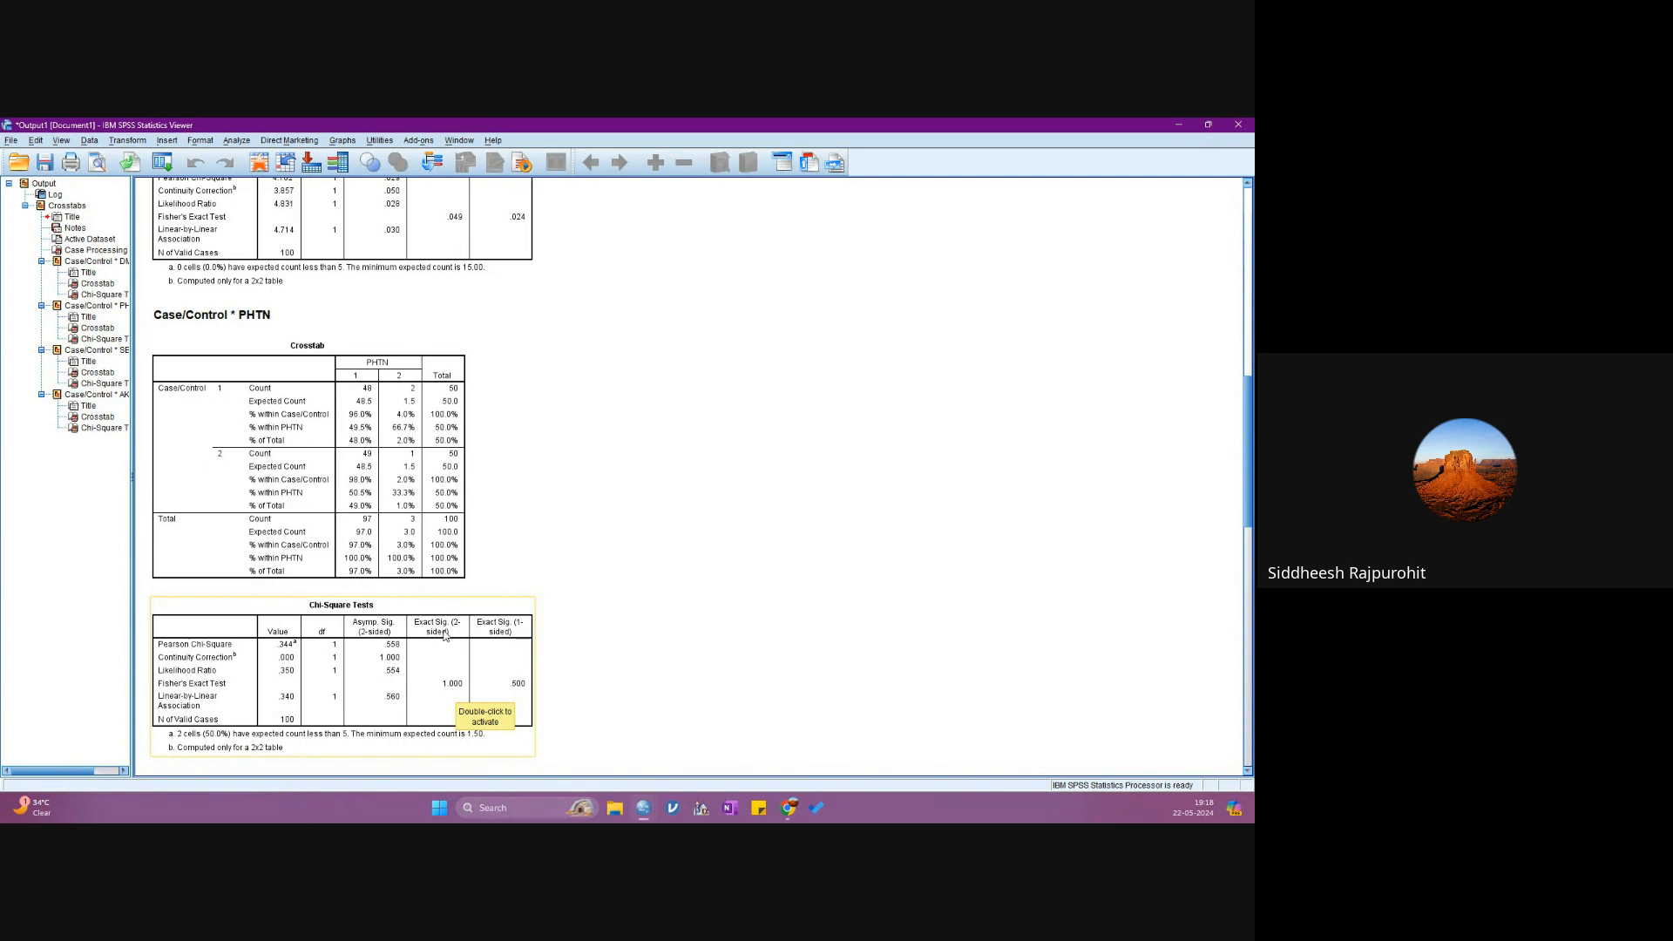
{"action": "double_click", "coordinate": [449, 700]}
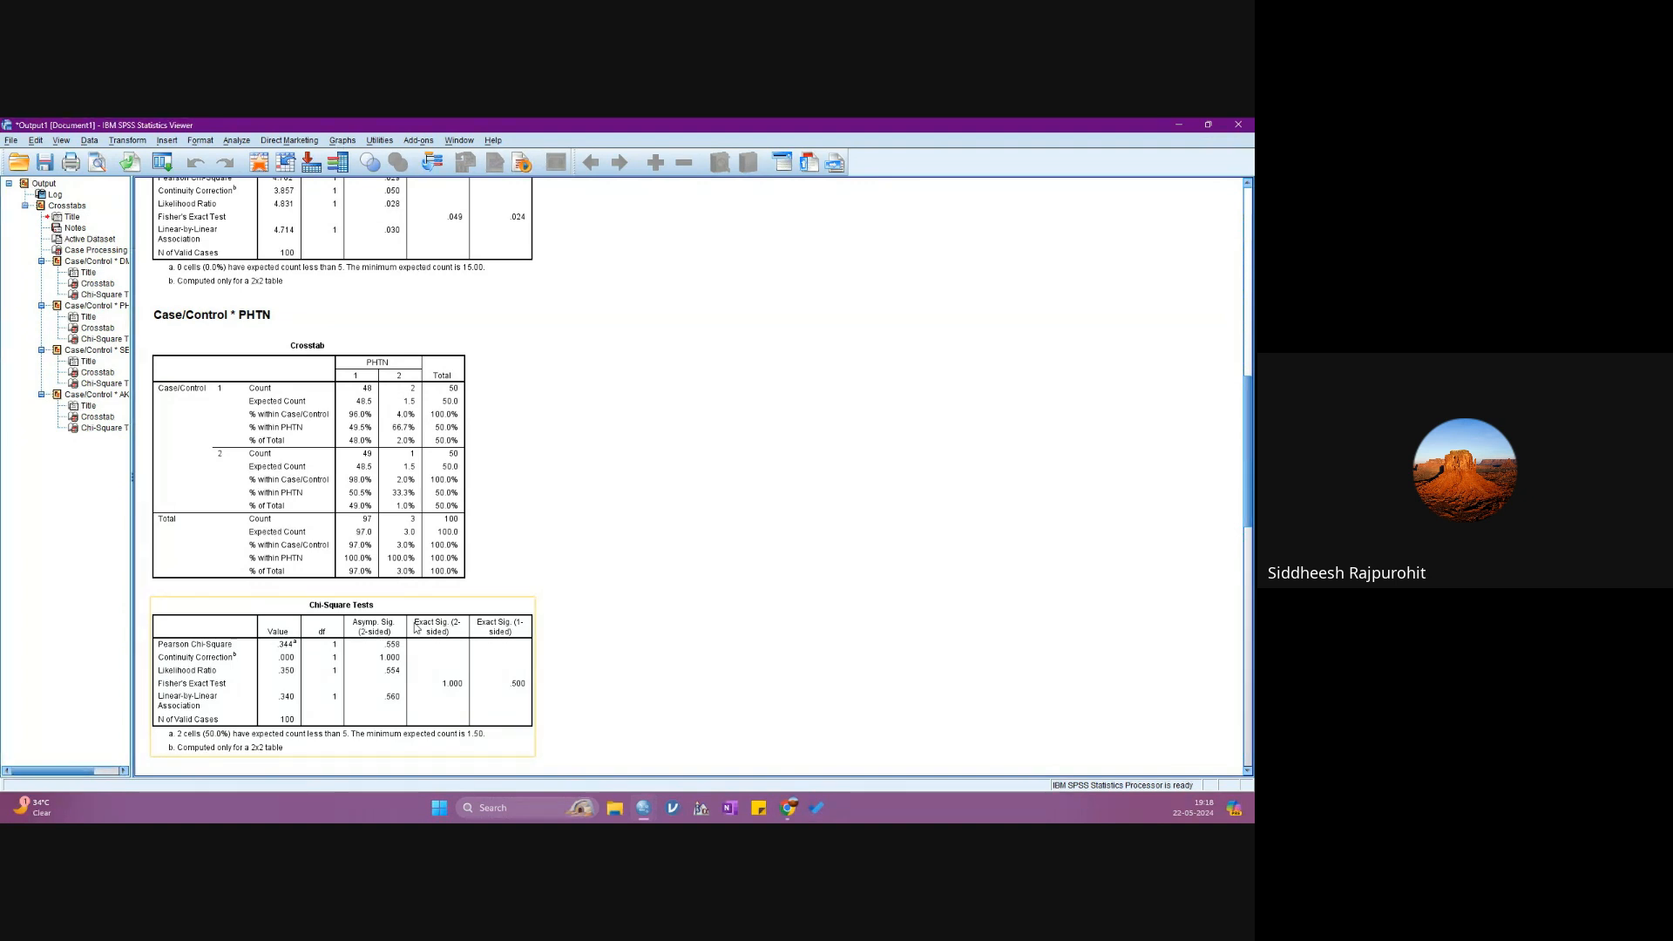
{"action": "left_click", "coordinate": [665, 643]}
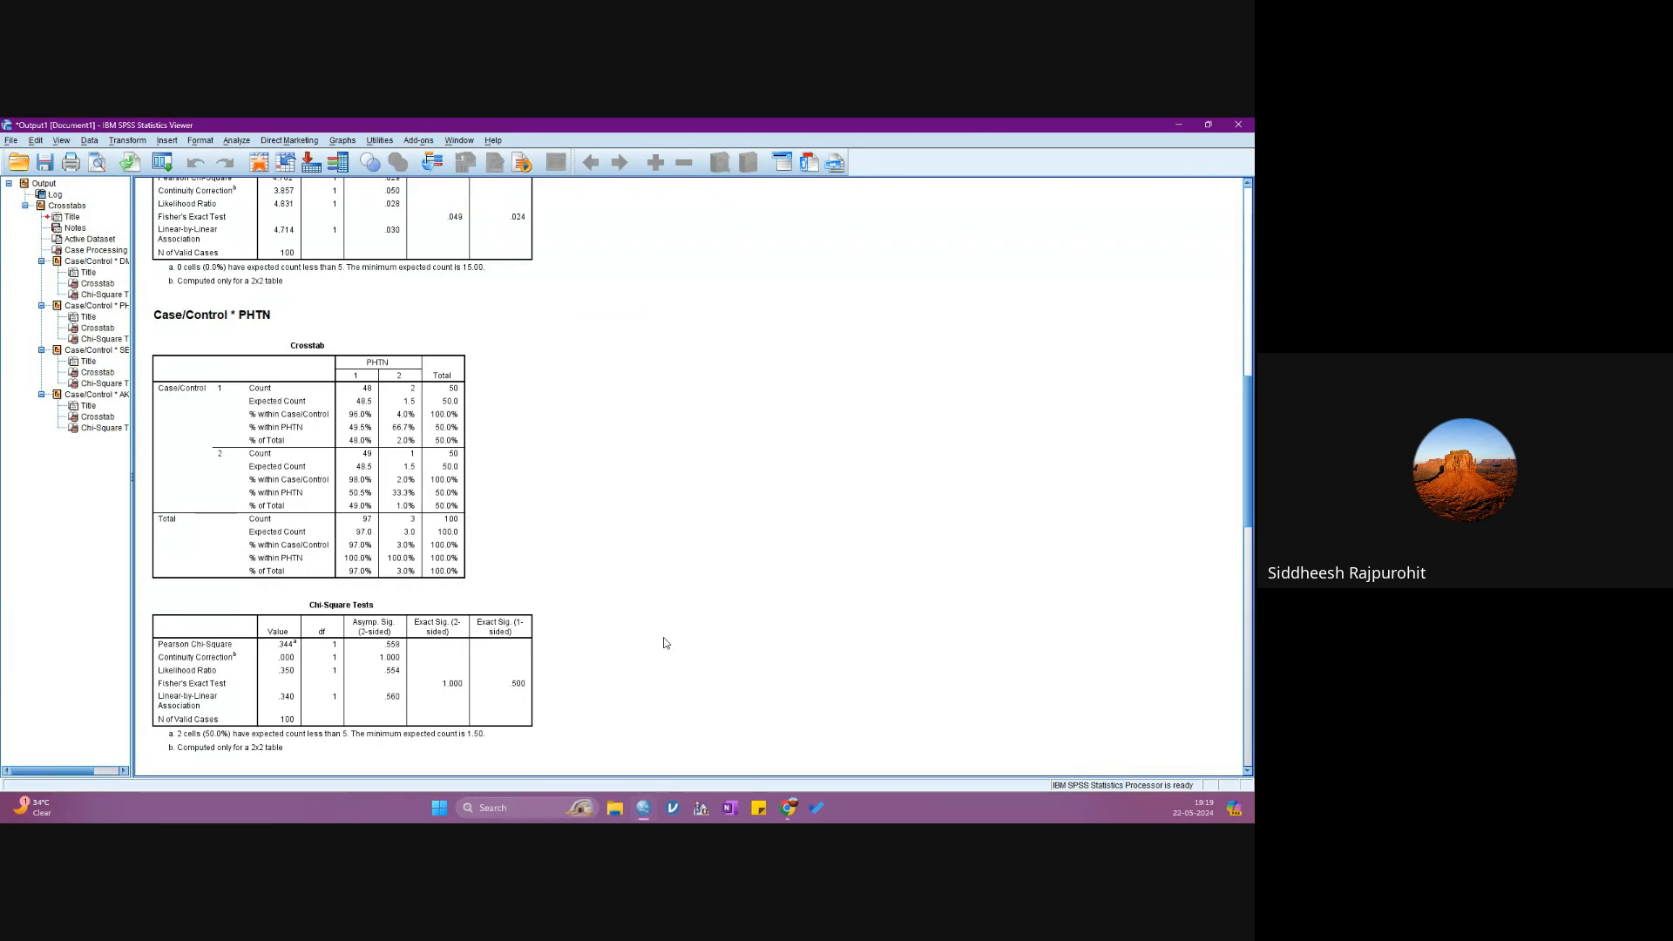
{"action": "left_click", "coordinate": [529, 644]}
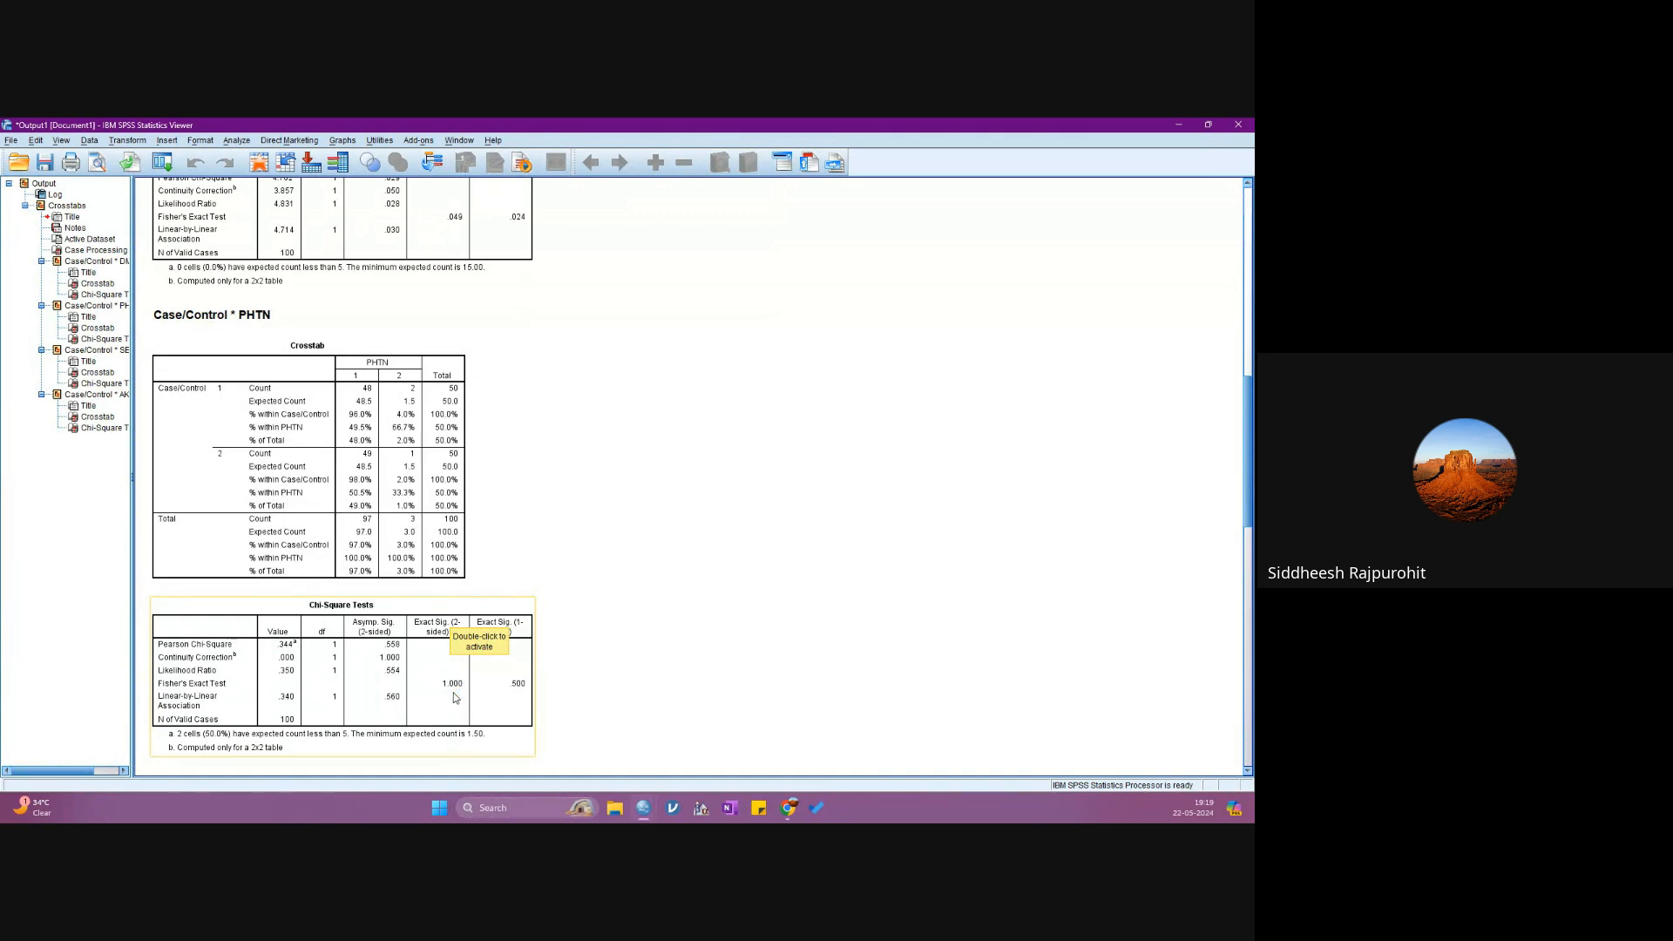
{"action": "left_click", "coordinate": [582, 690]}
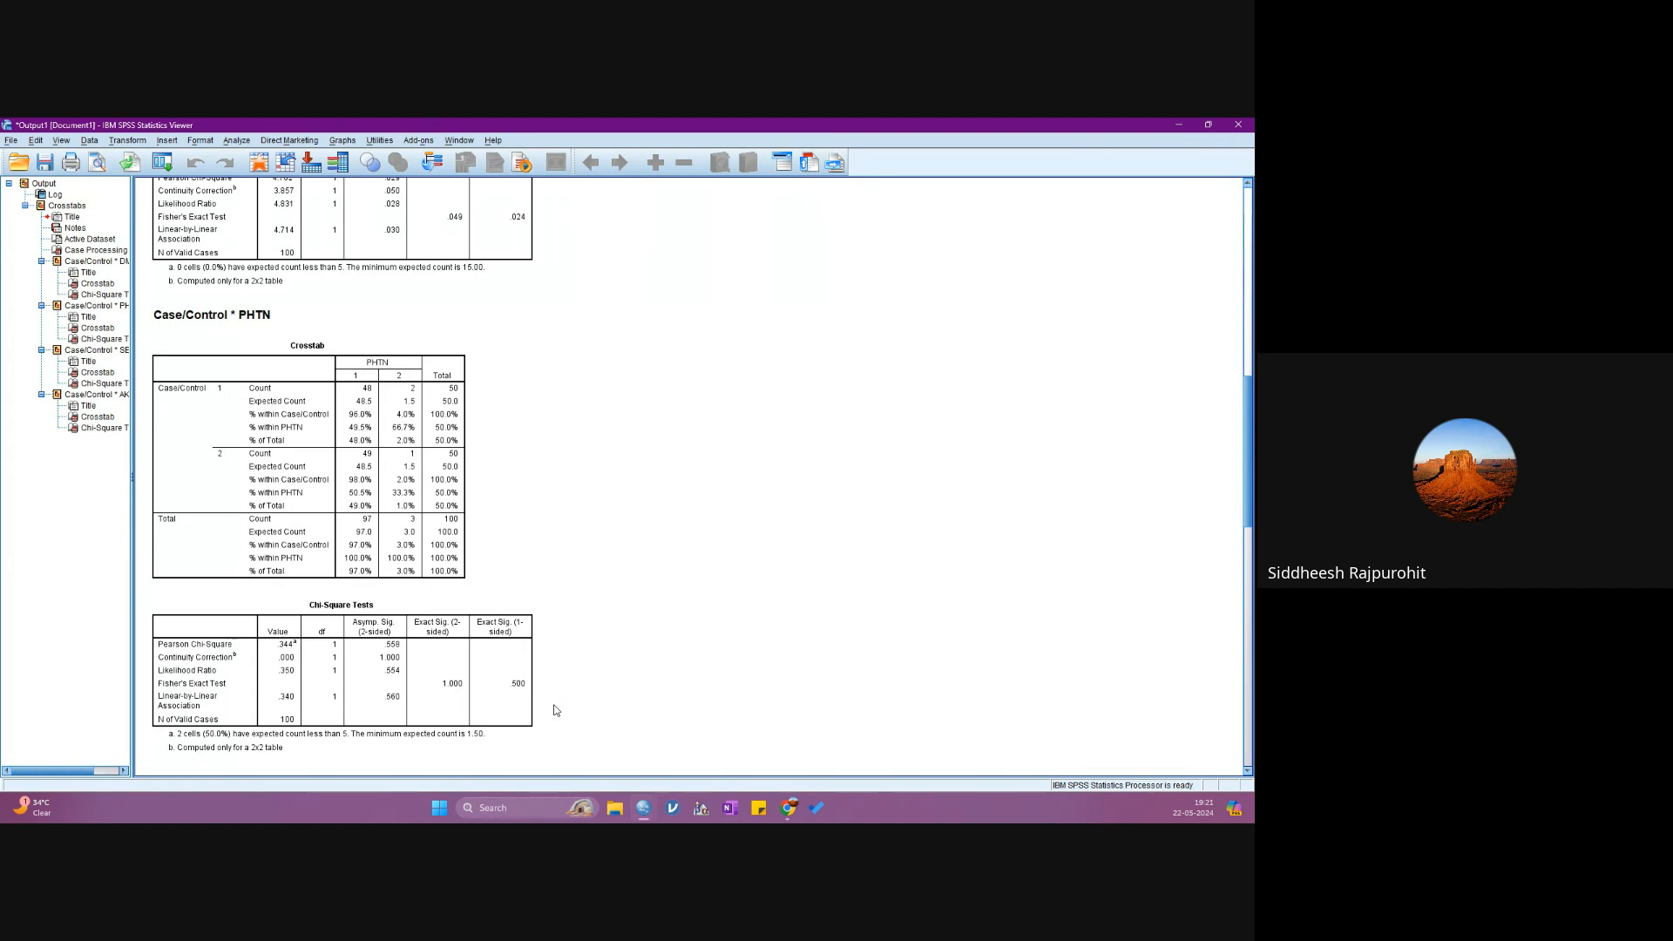
{"action": "left_click", "coordinate": [523, 693]}
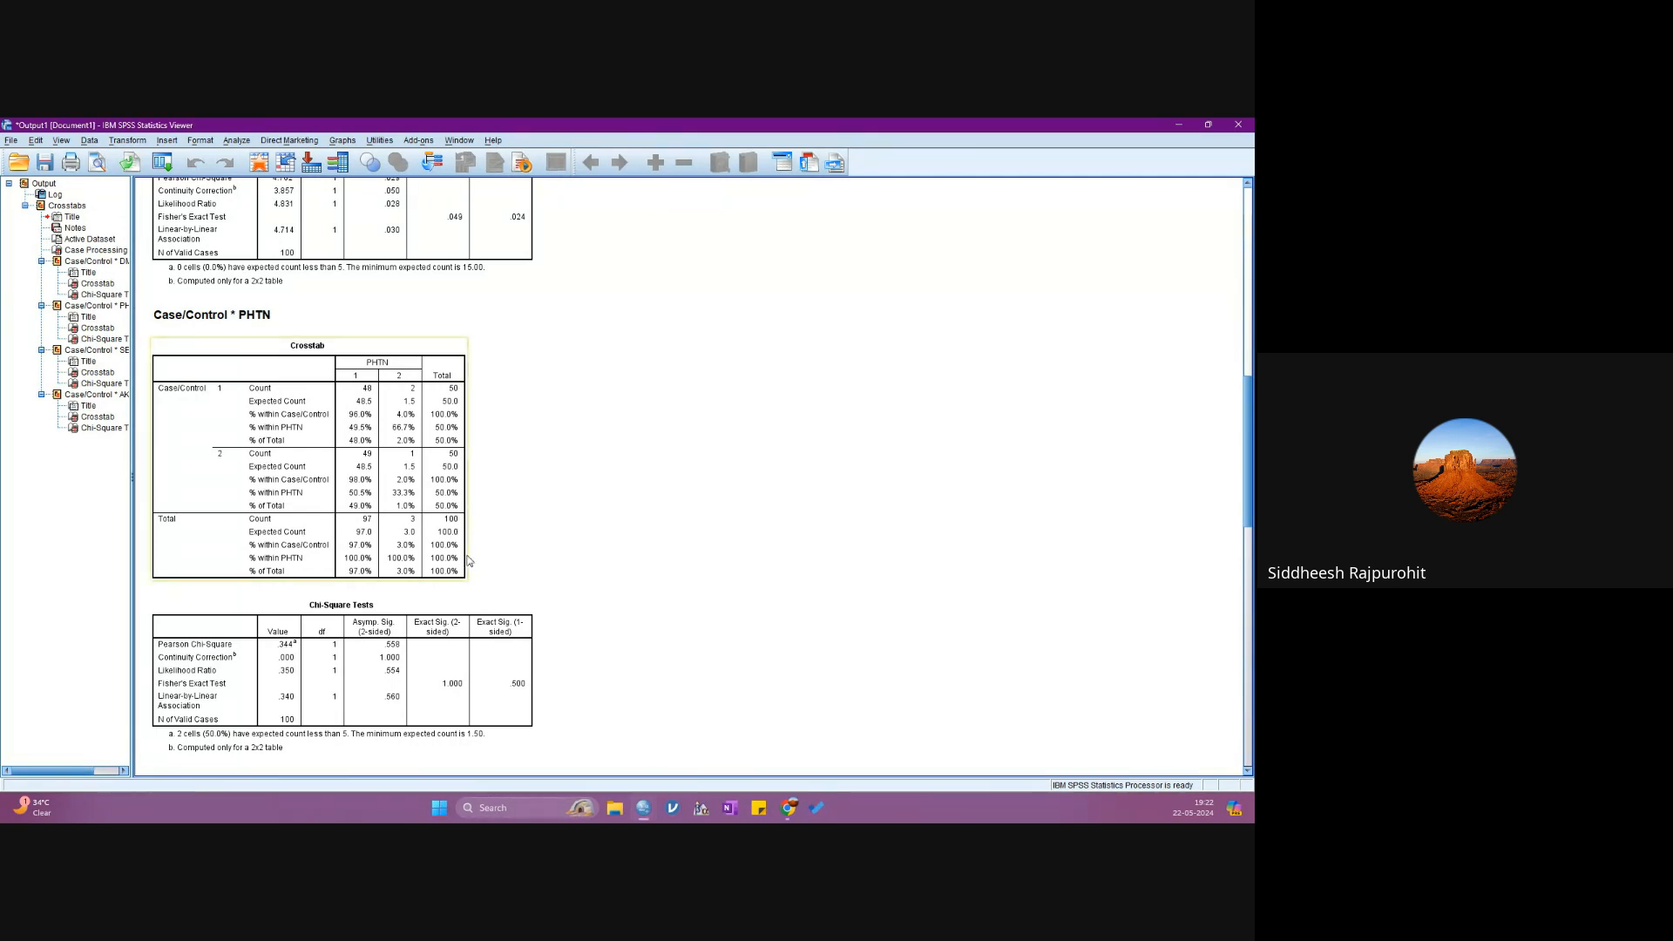
{"action": "left_click", "coordinate": [11, 139]}
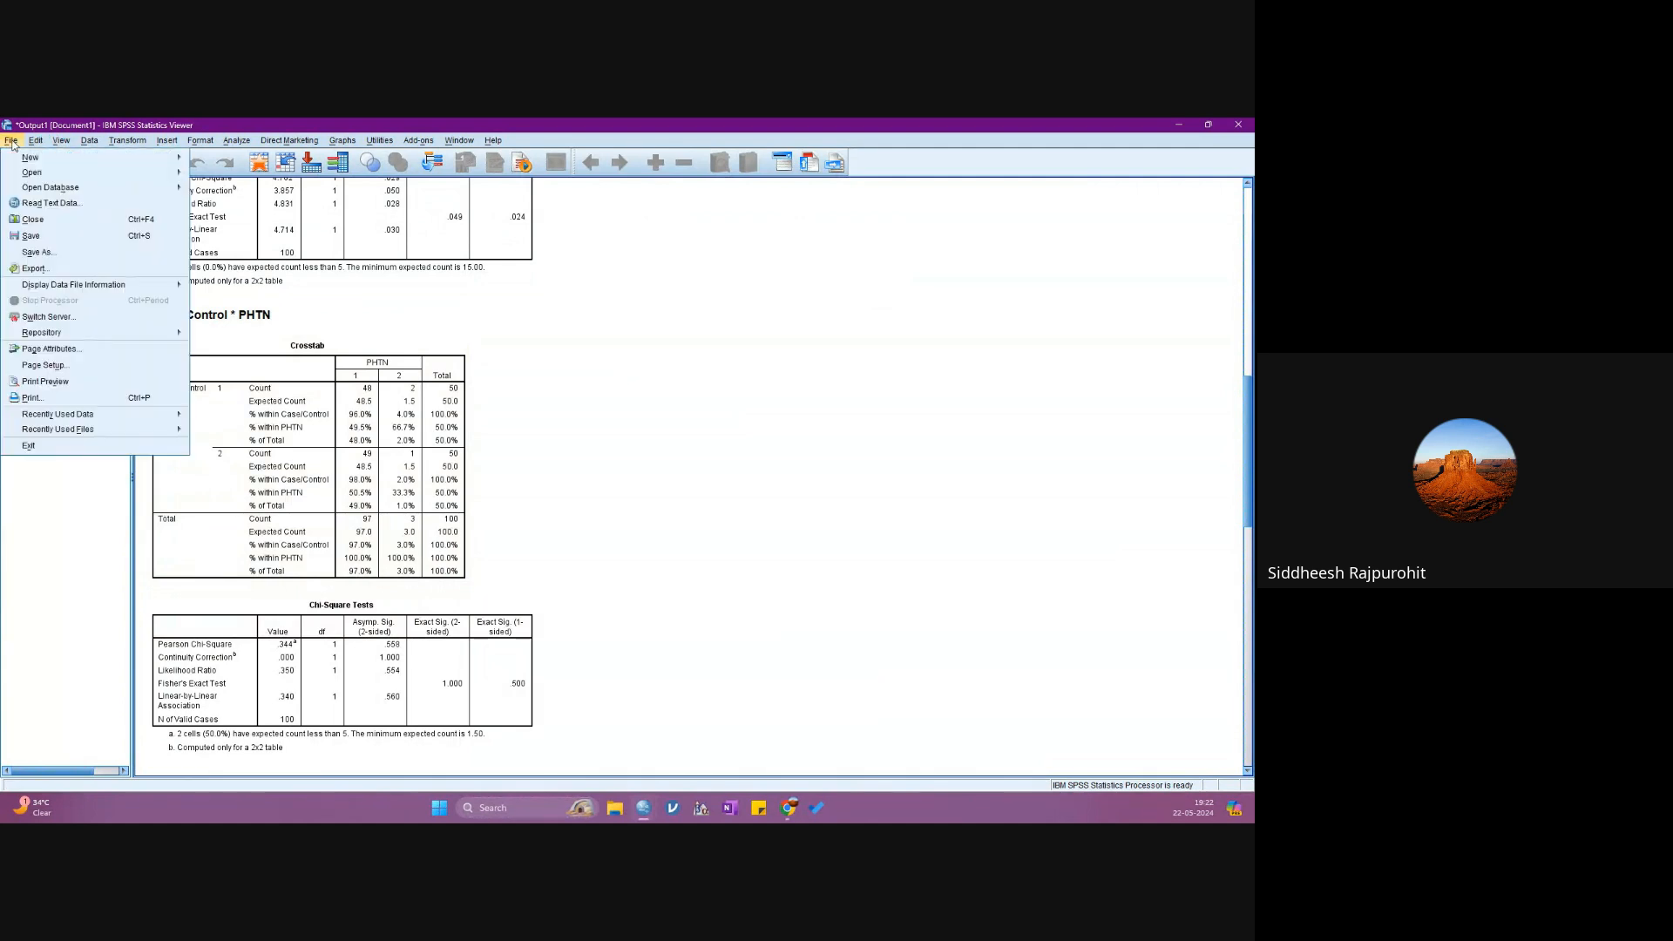
{"action": "mouse_move", "coordinate": [130, 157]}
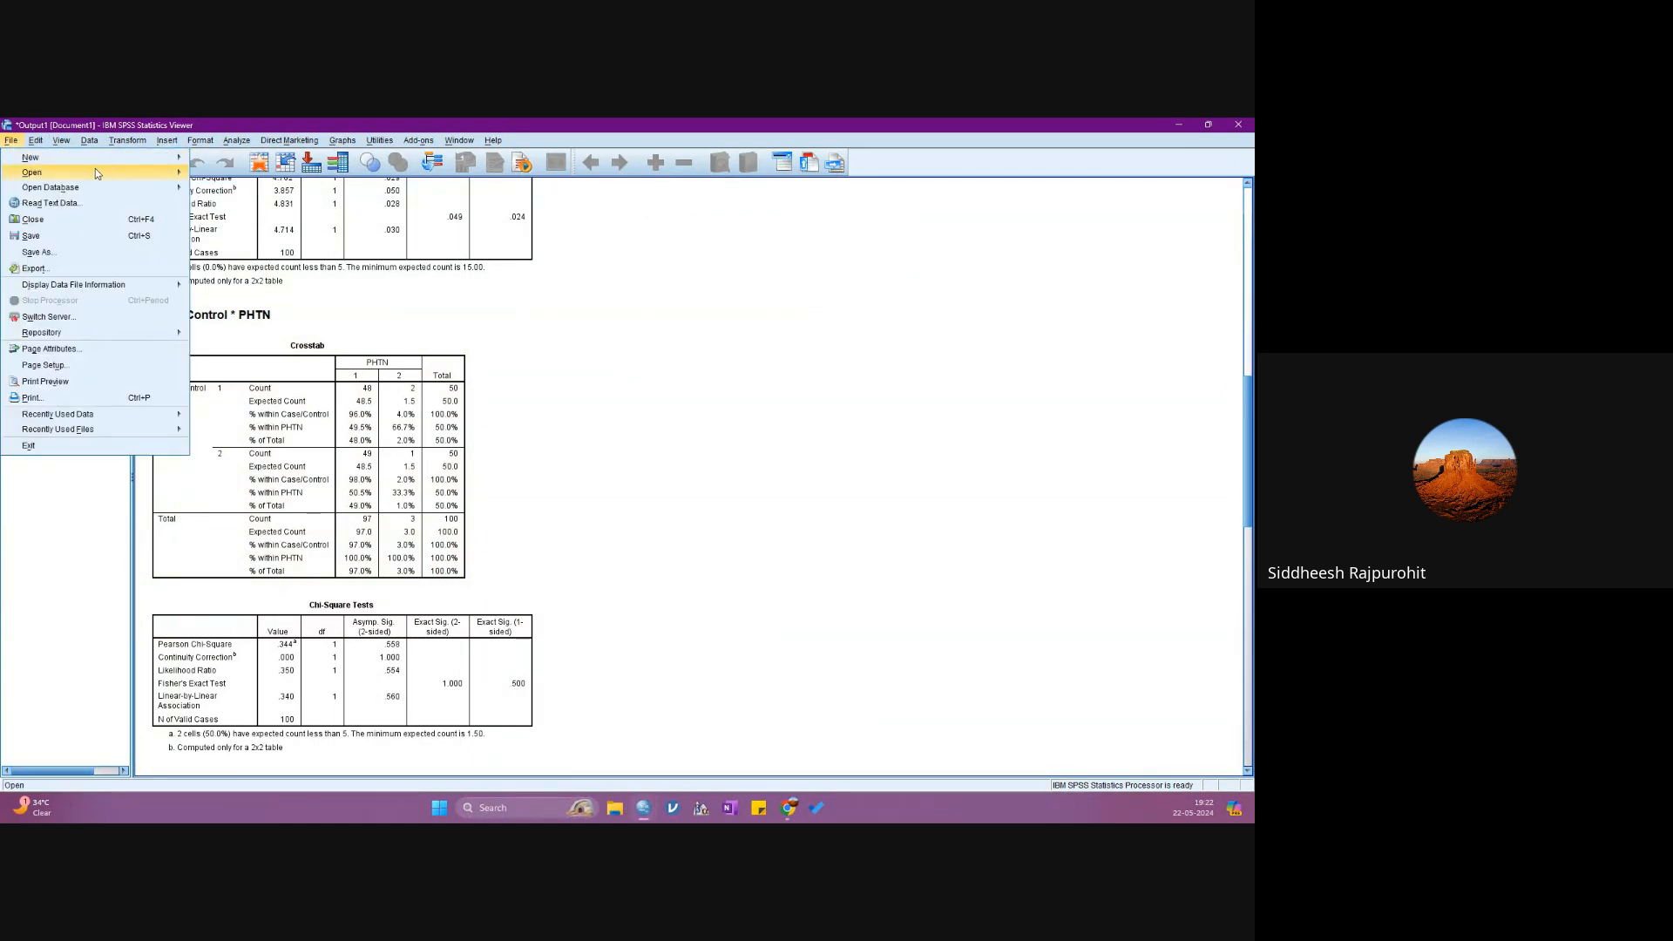
{"action": "left_click", "coordinate": [209, 175]}
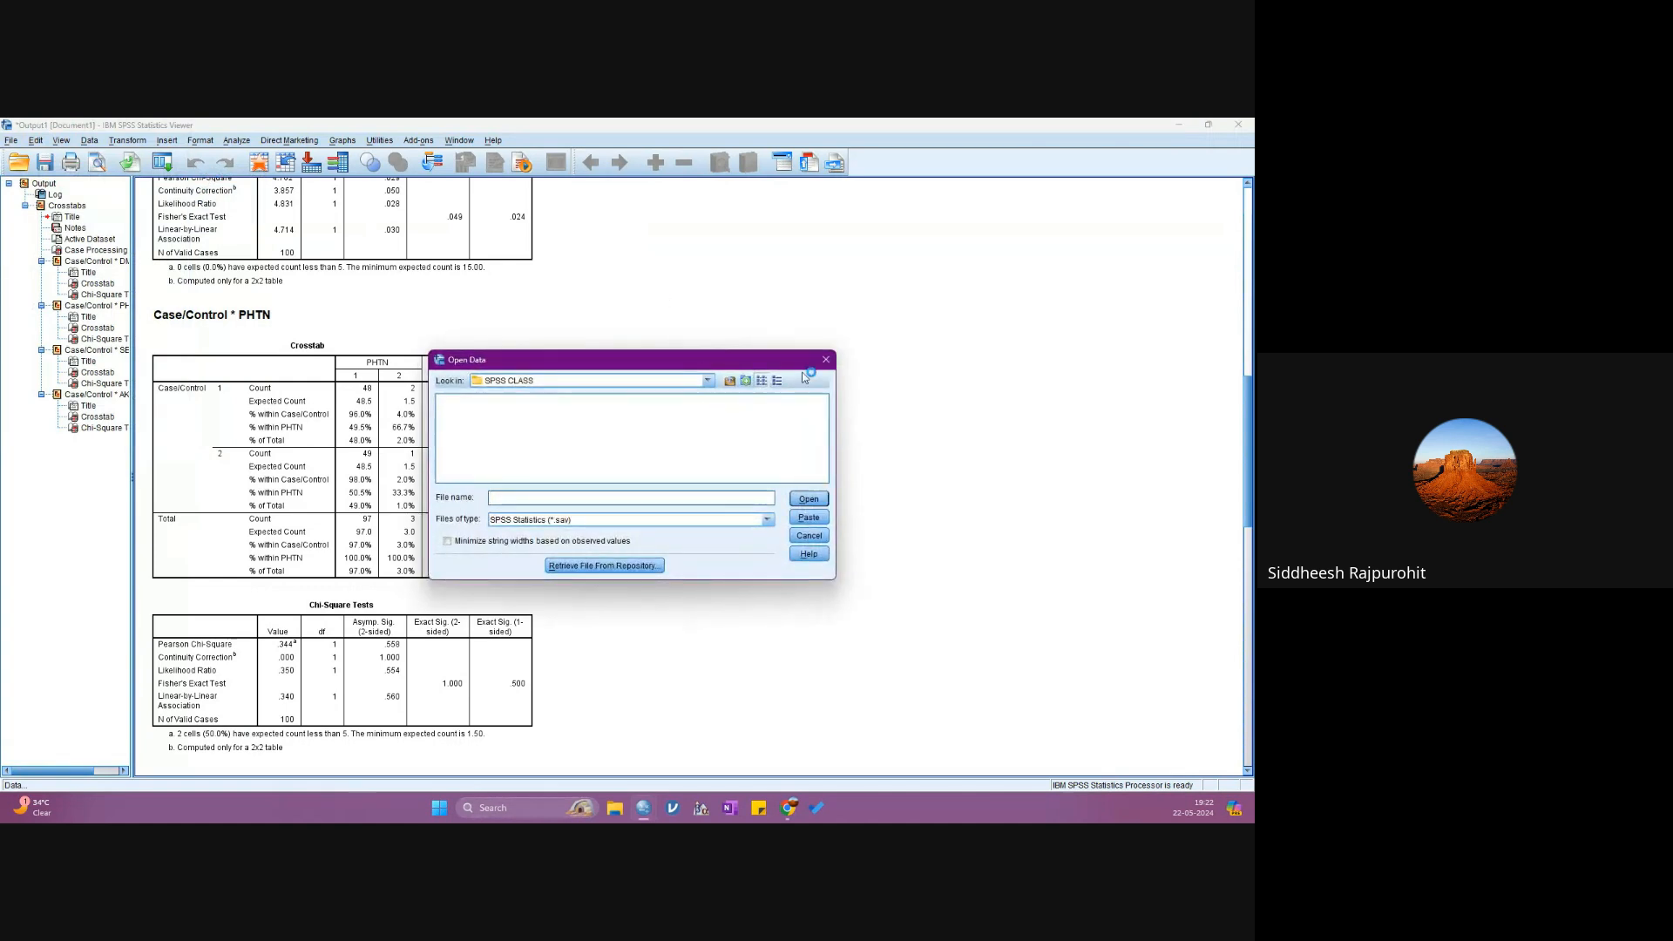
{"action": "left_click", "coordinate": [826, 359]}
- Create a new, empty dataset from the output viewer
{"action": "left_click", "coordinate": [12, 141]}
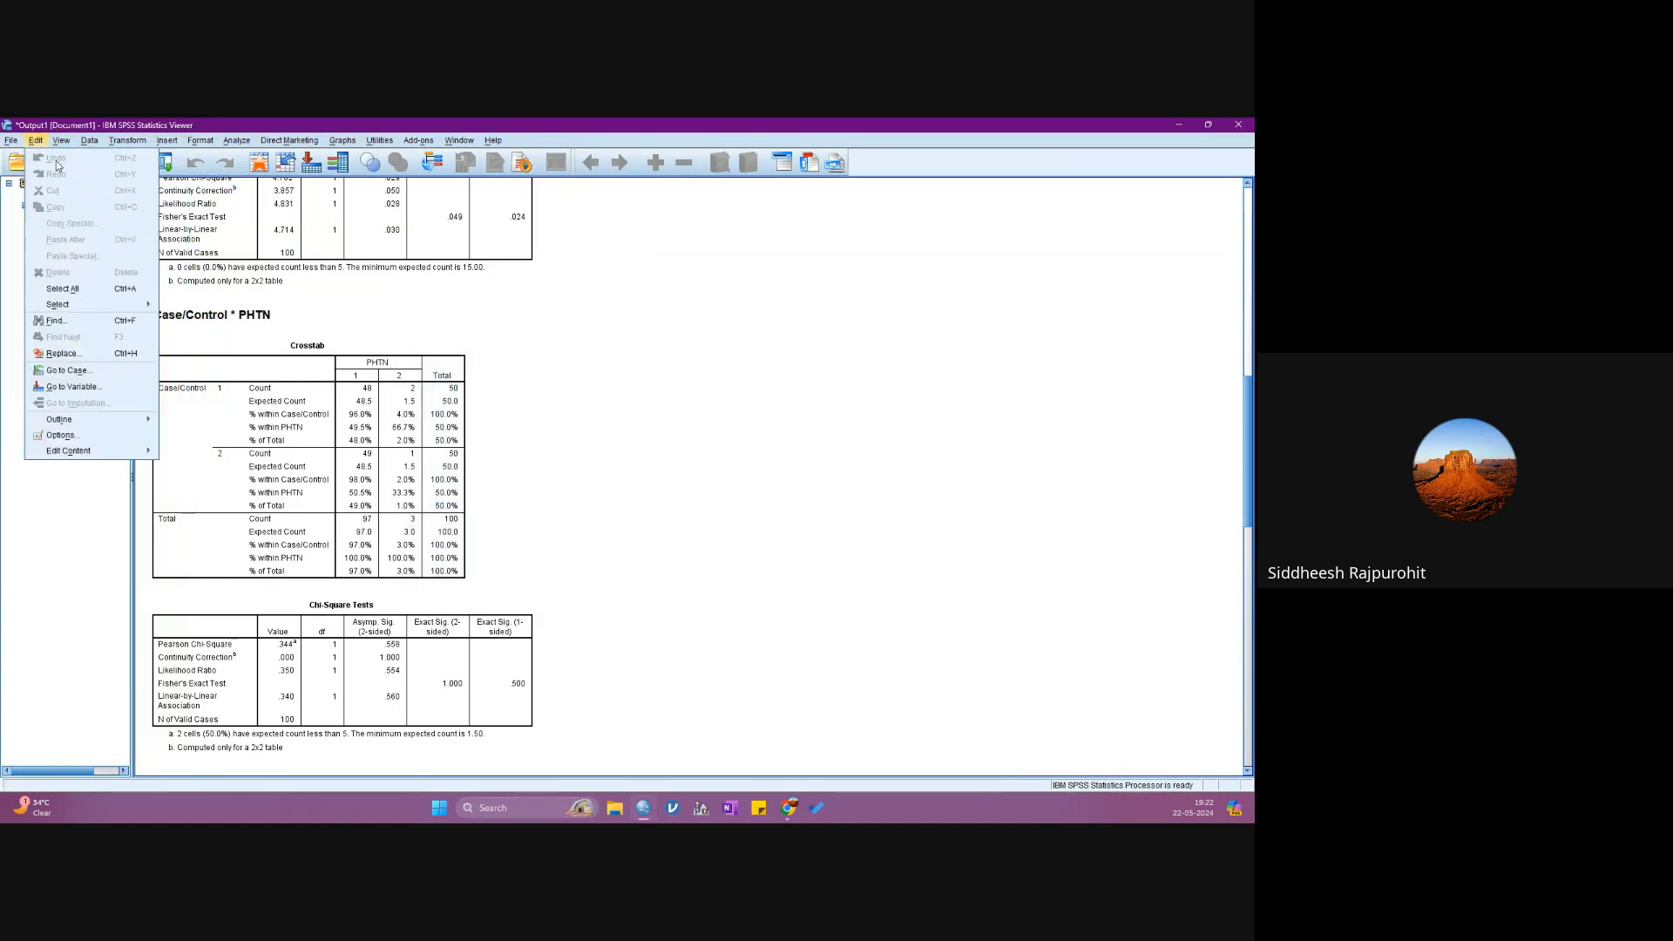
{"action": "mouse_move", "coordinate": [105, 171]}
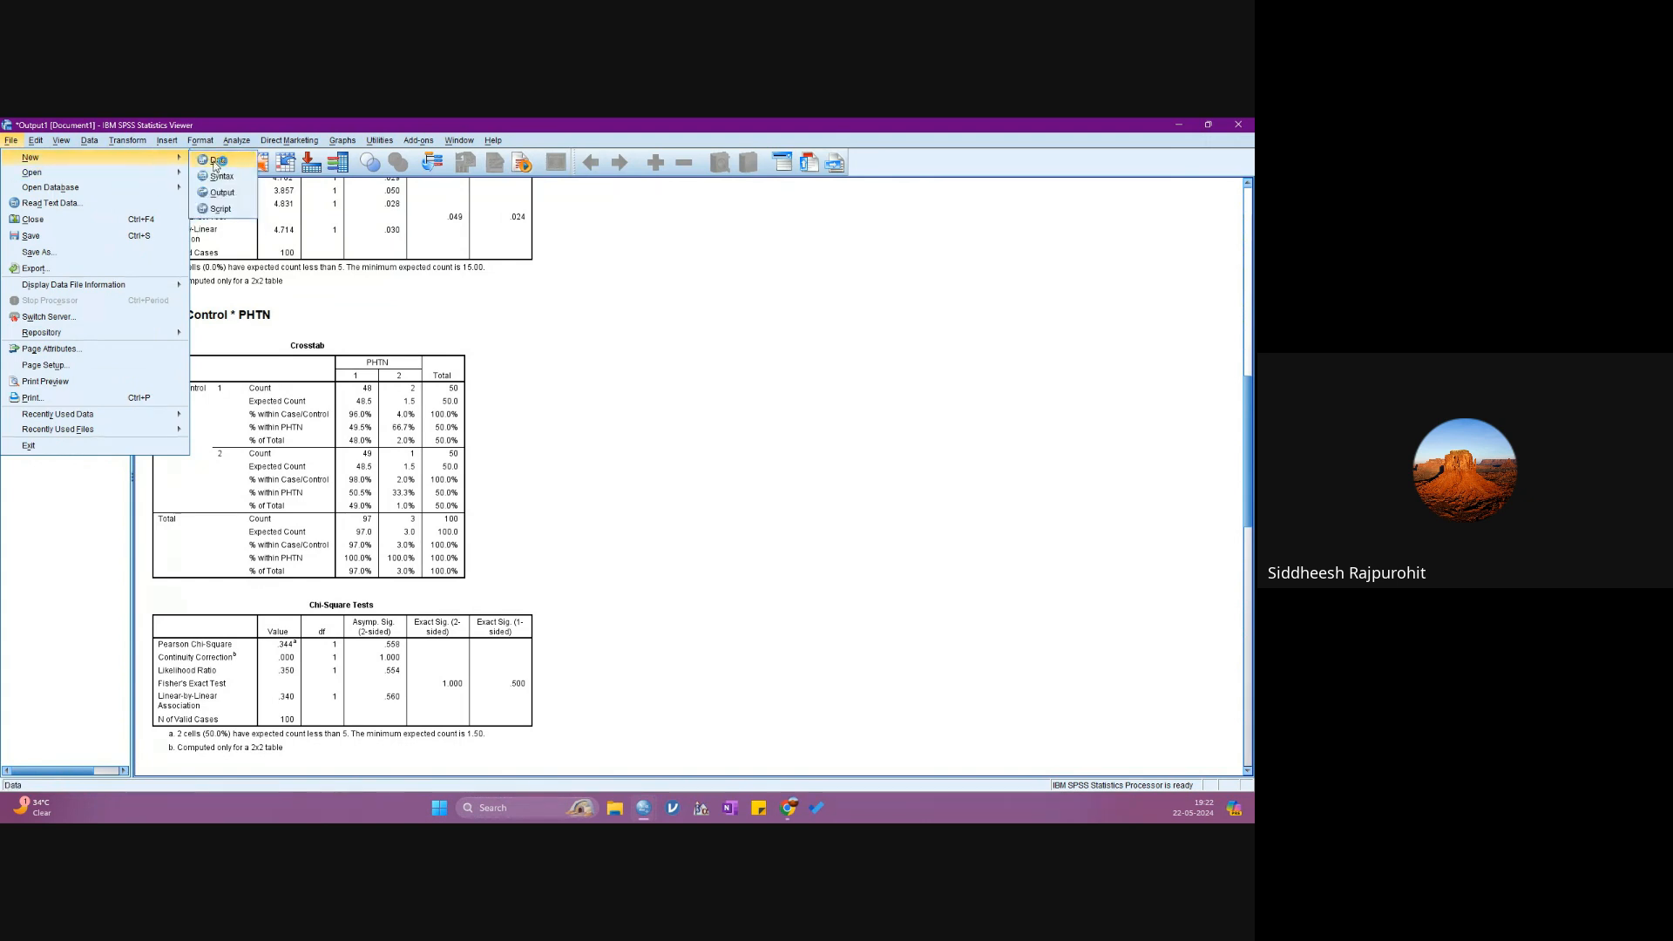
{"action": "left_click", "coordinate": [217, 159]}
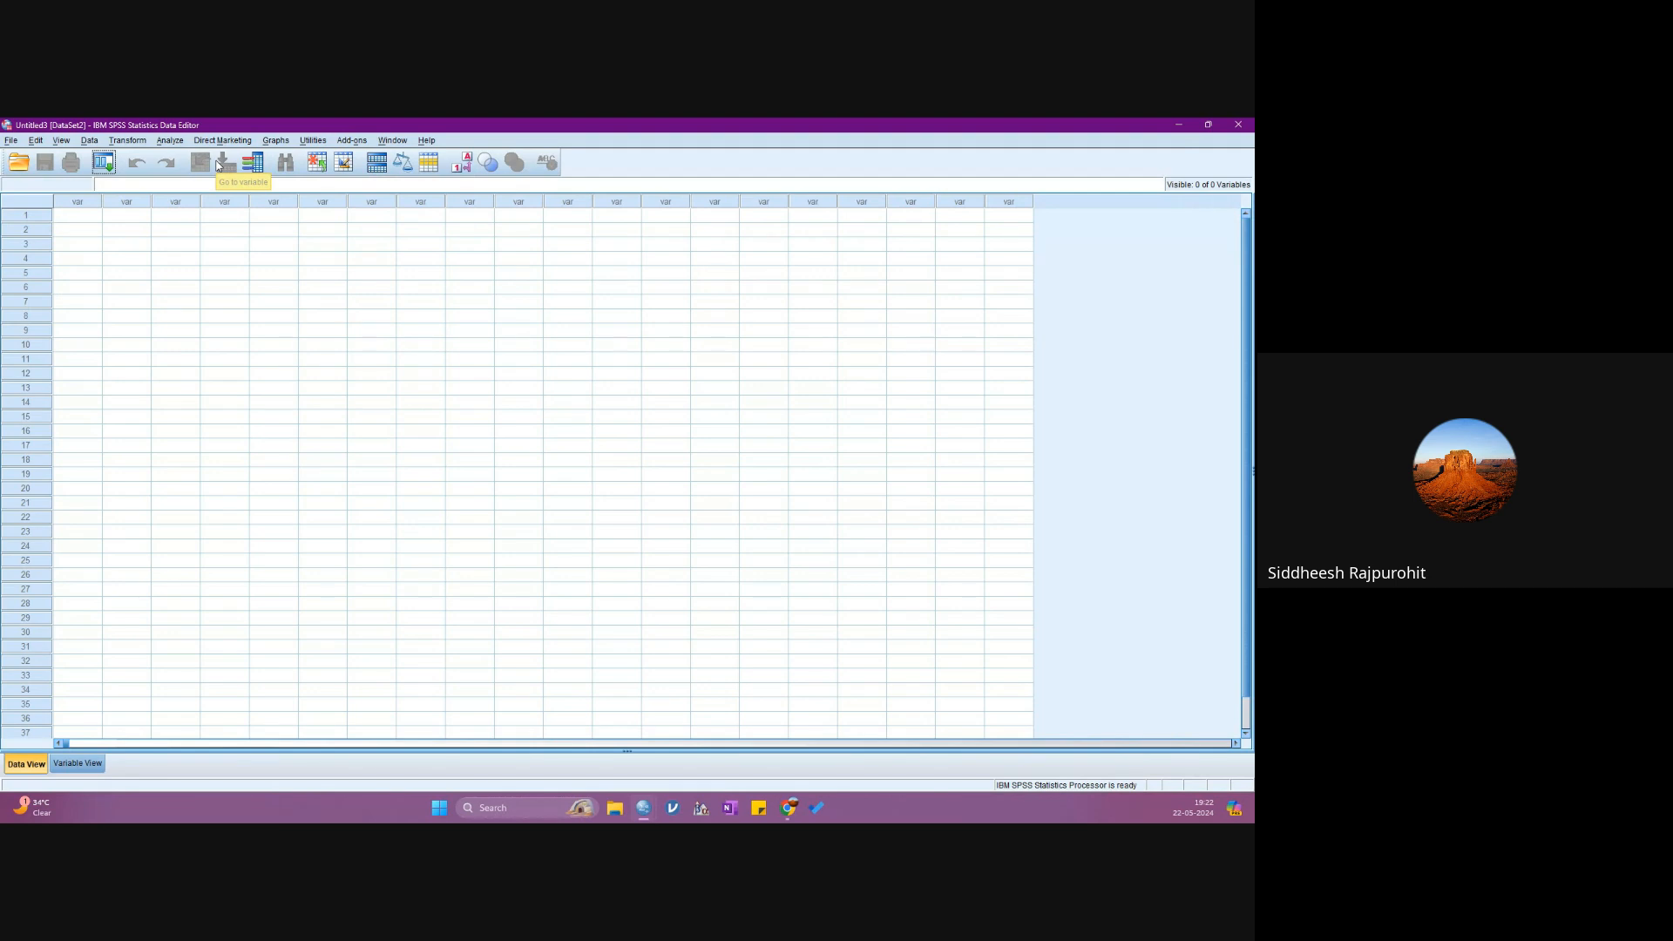
- Open the Excel file "Employee data.sav_15-01-2024 Sheet 02.xlsx" from the SPSS CLASS folder as a dataset
{"action": "left_click", "coordinate": [11, 141]}
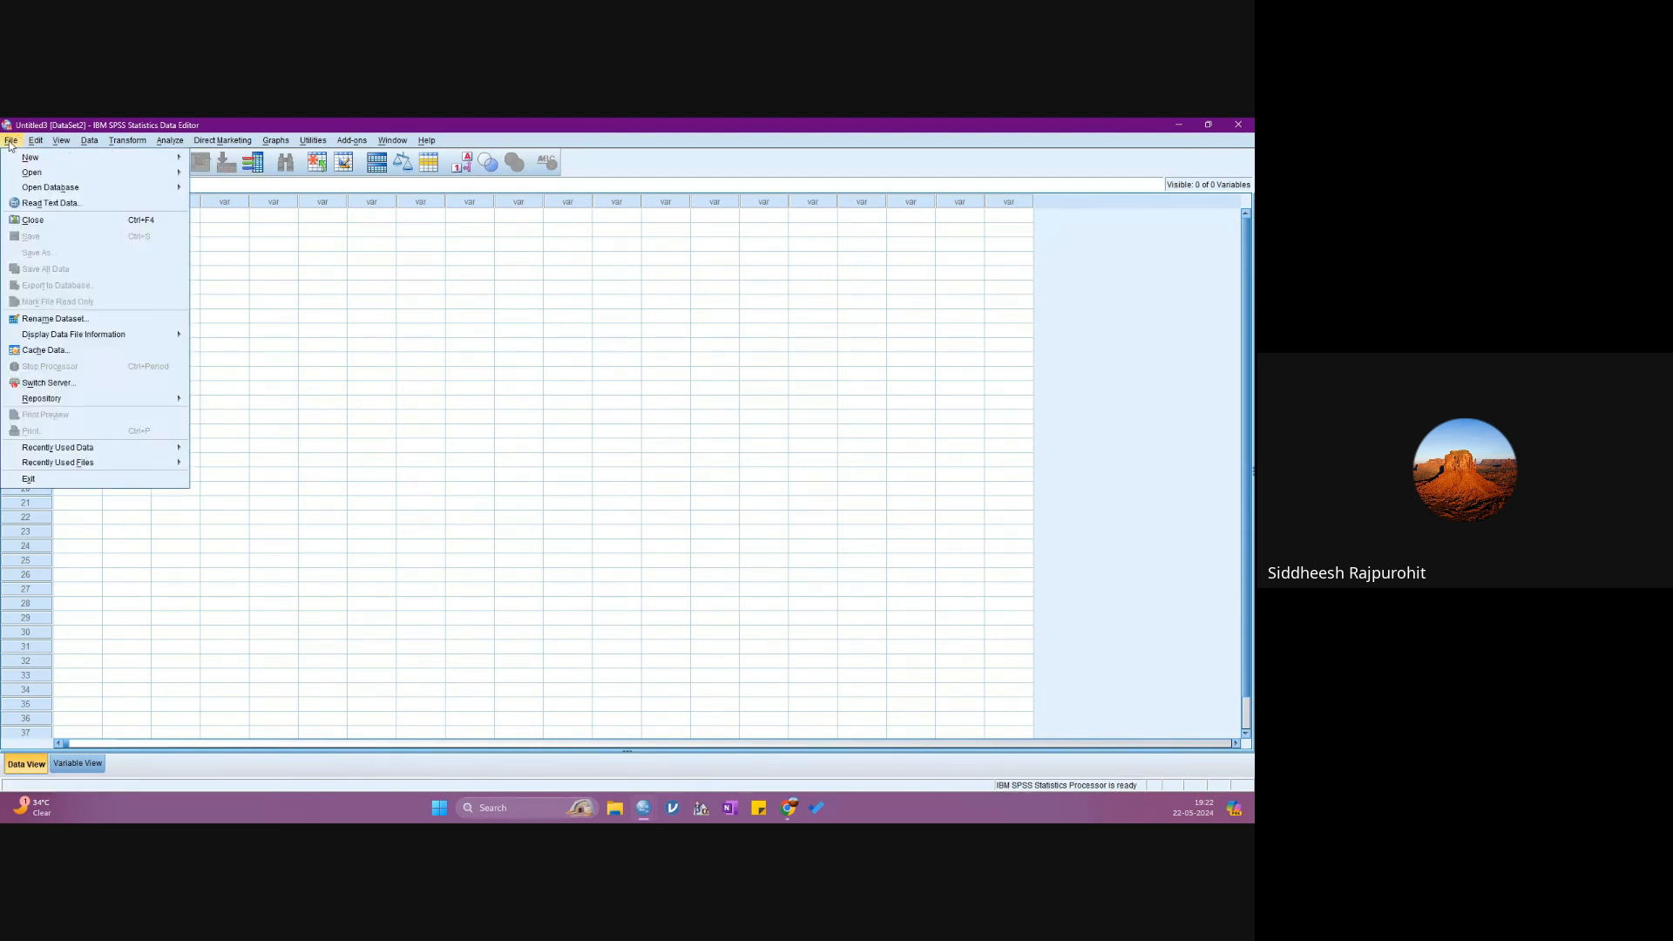
{"action": "mouse_move", "coordinate": [25, 175]}
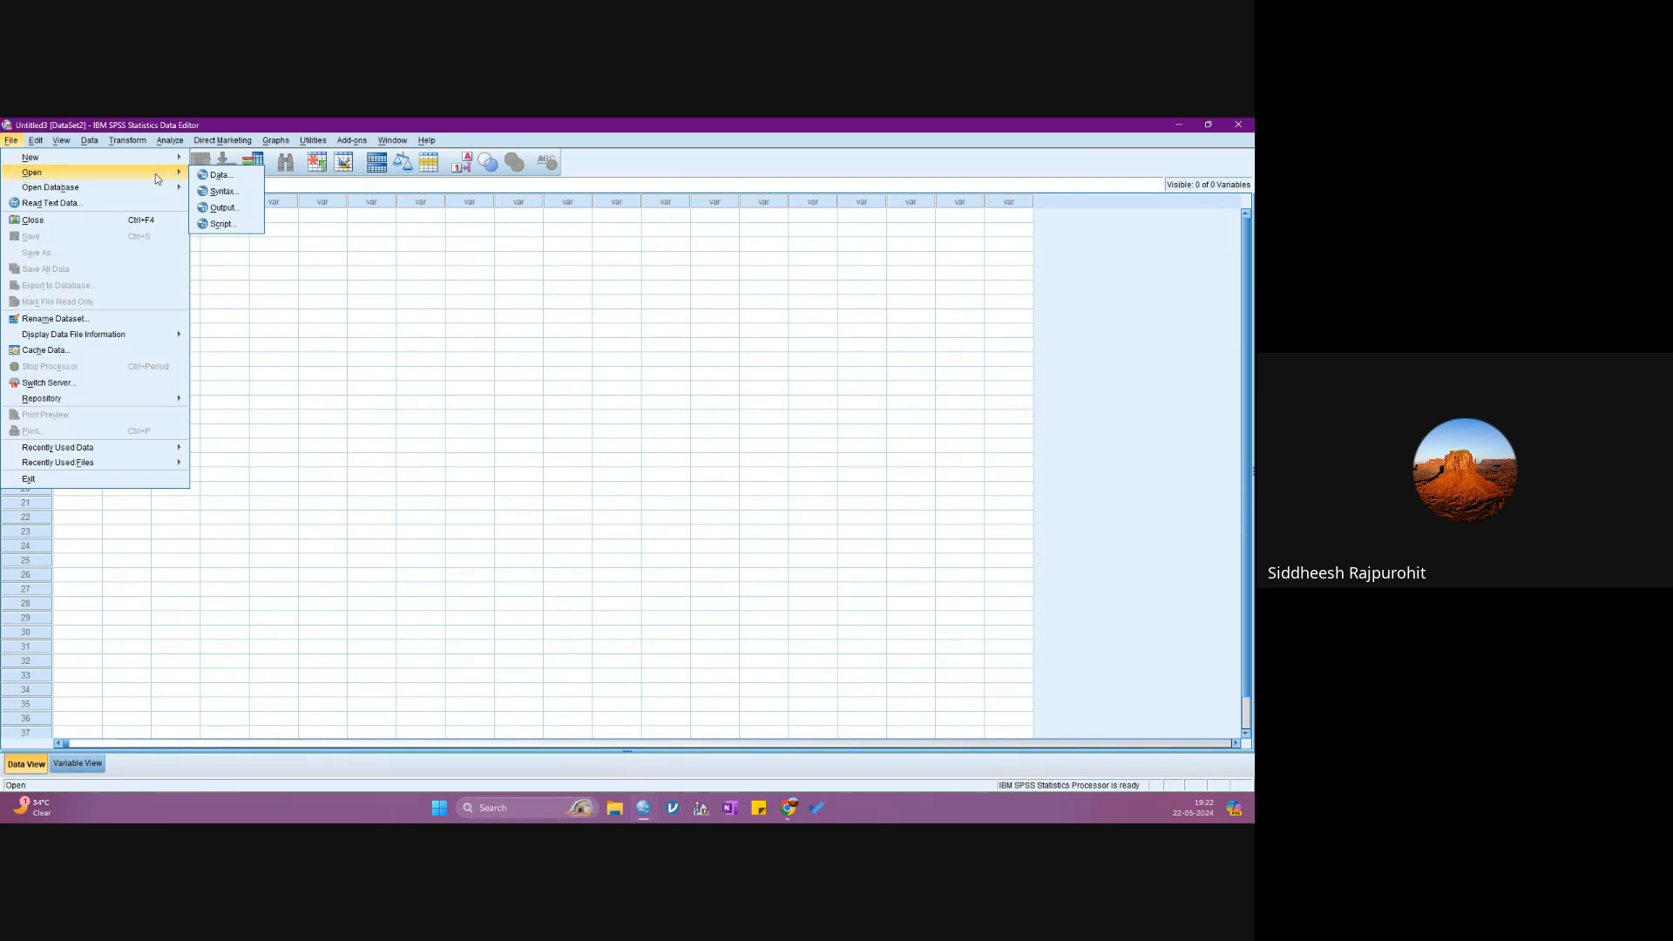
{"action": "left_click", "coordinate": [218, 175]}
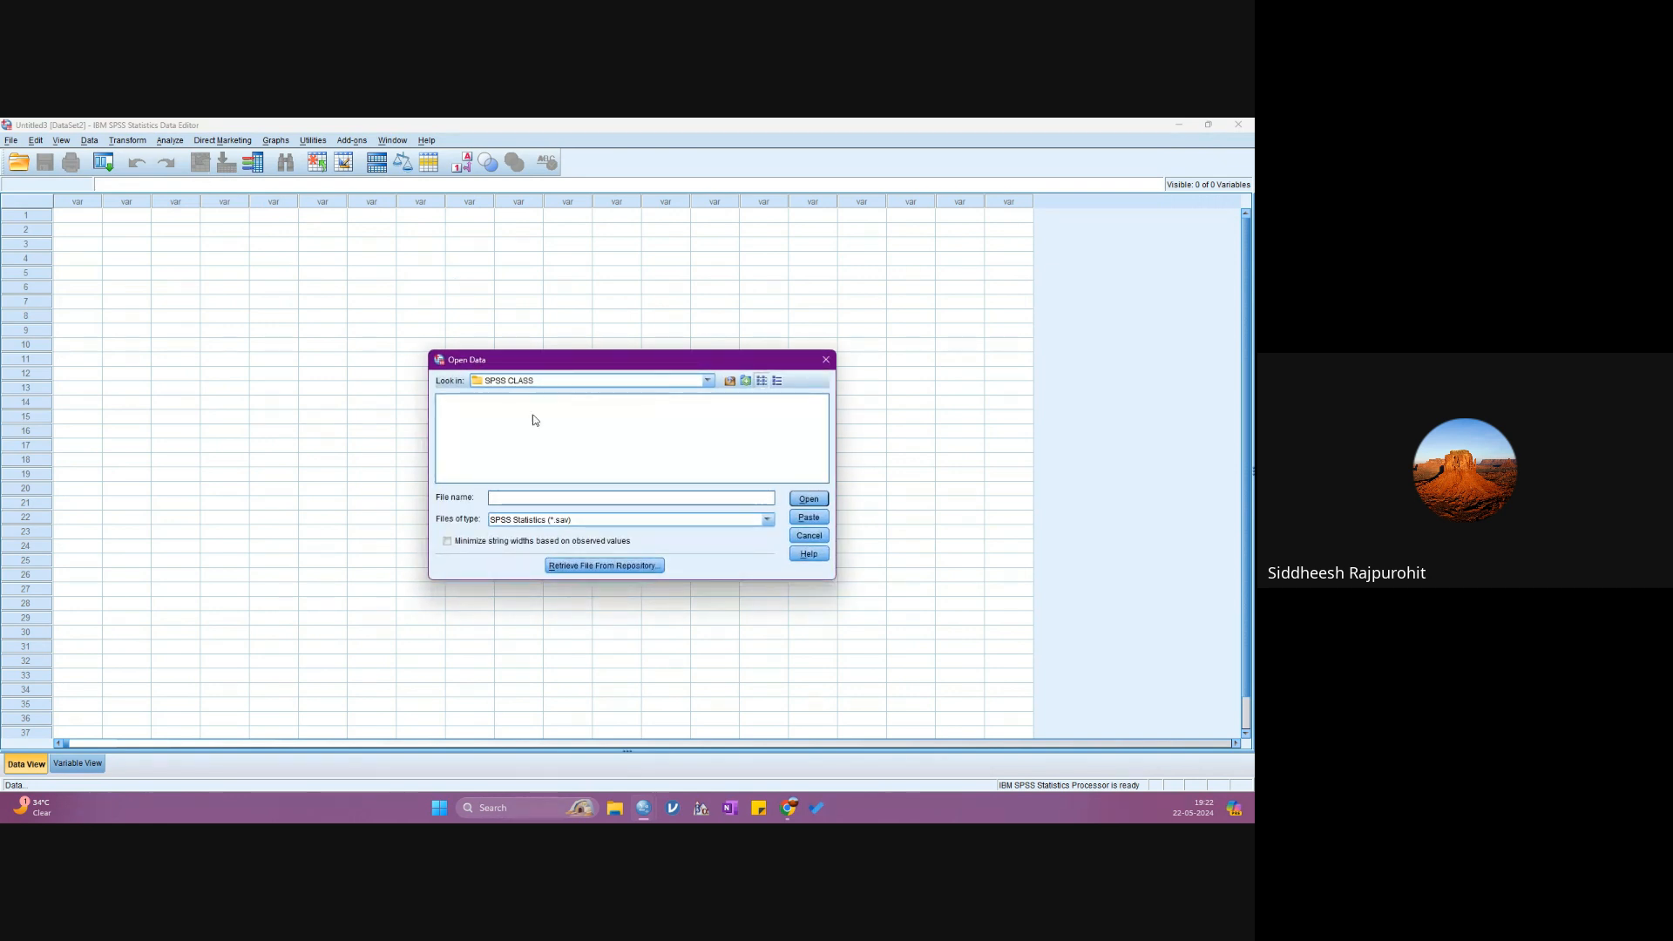
{"action": "left_click", "coordinate": [523, 521]}
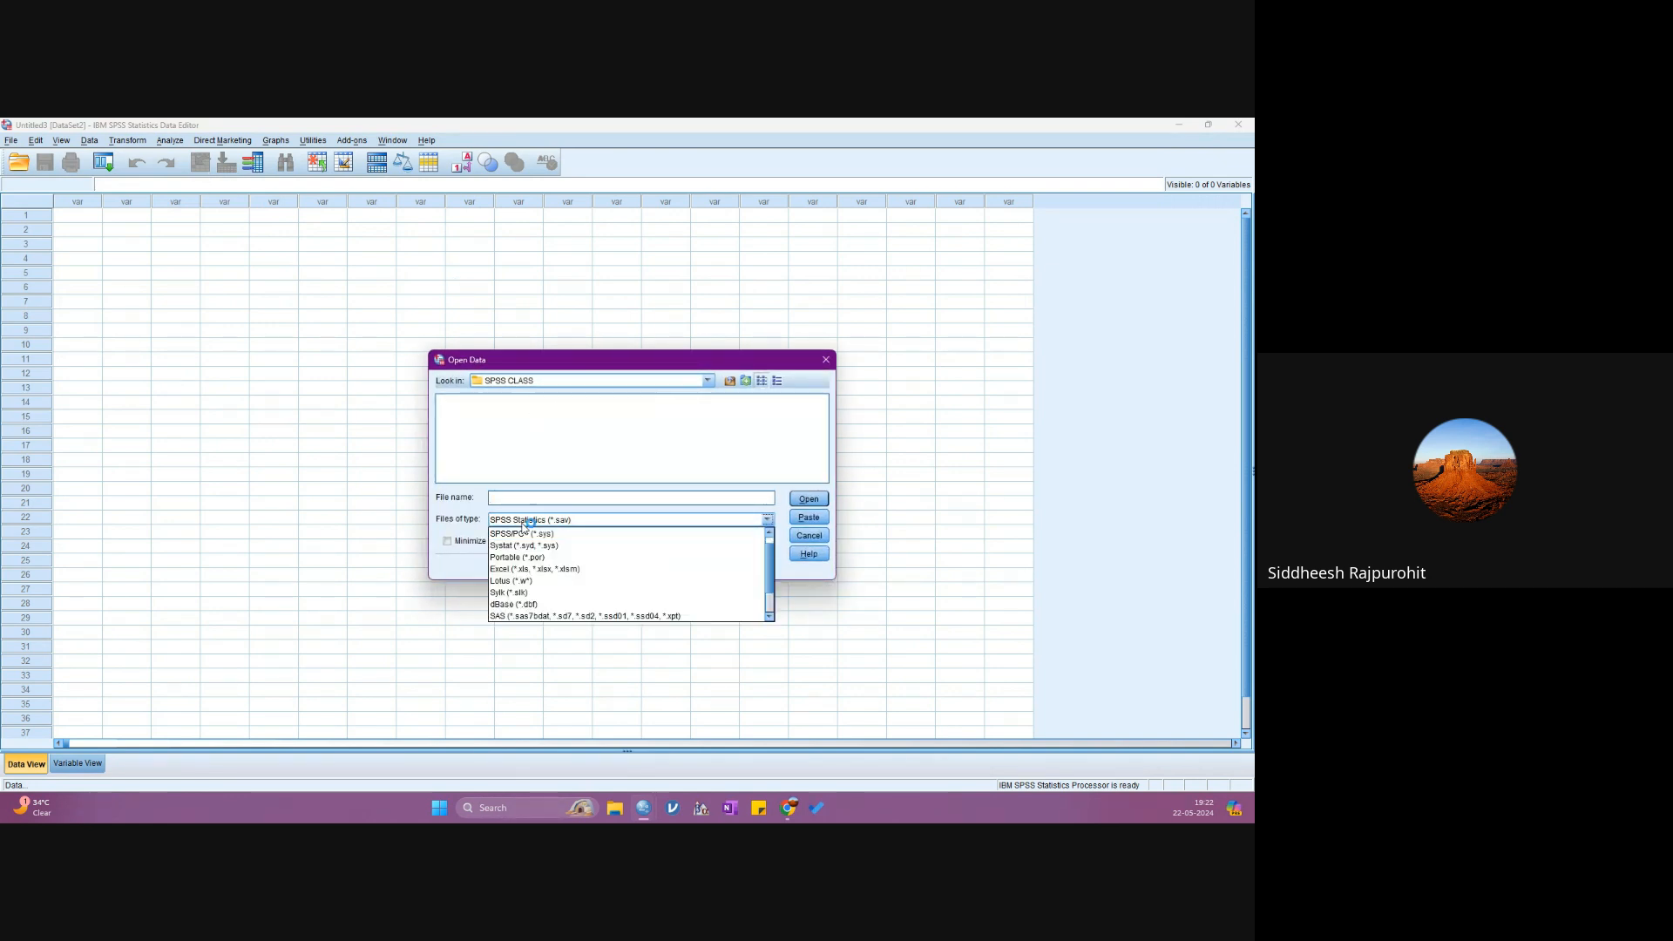
{"action": "left_click", "coordinate": [513, 569]}
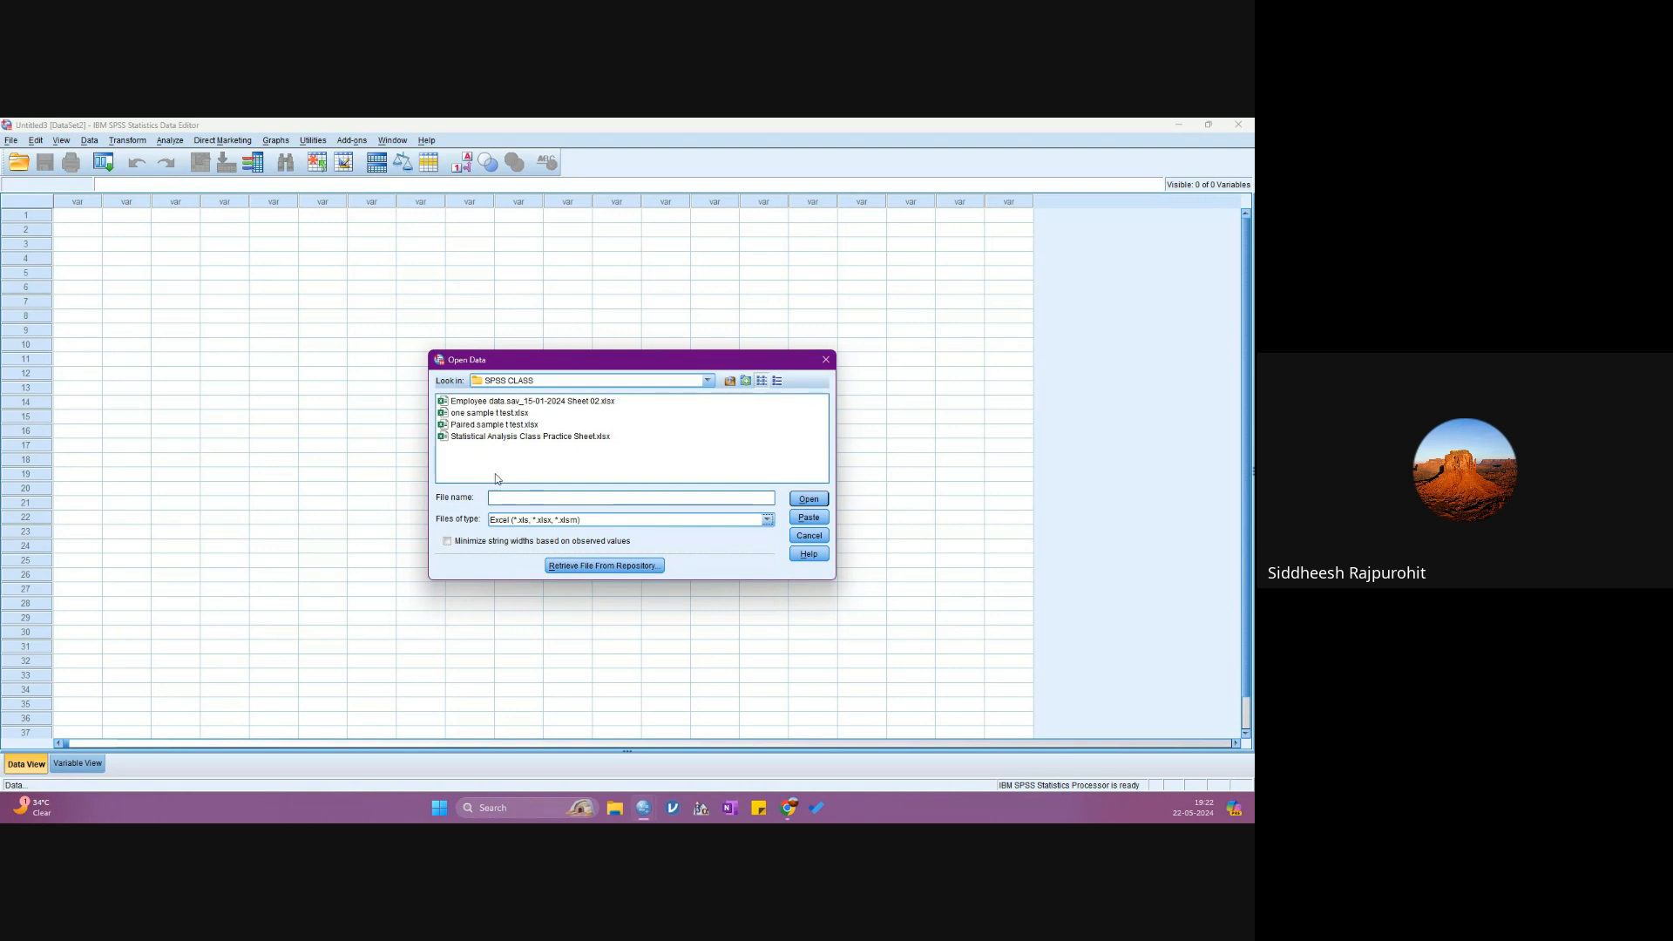
{"action": "left_click", "coordinate": [476, 401]}
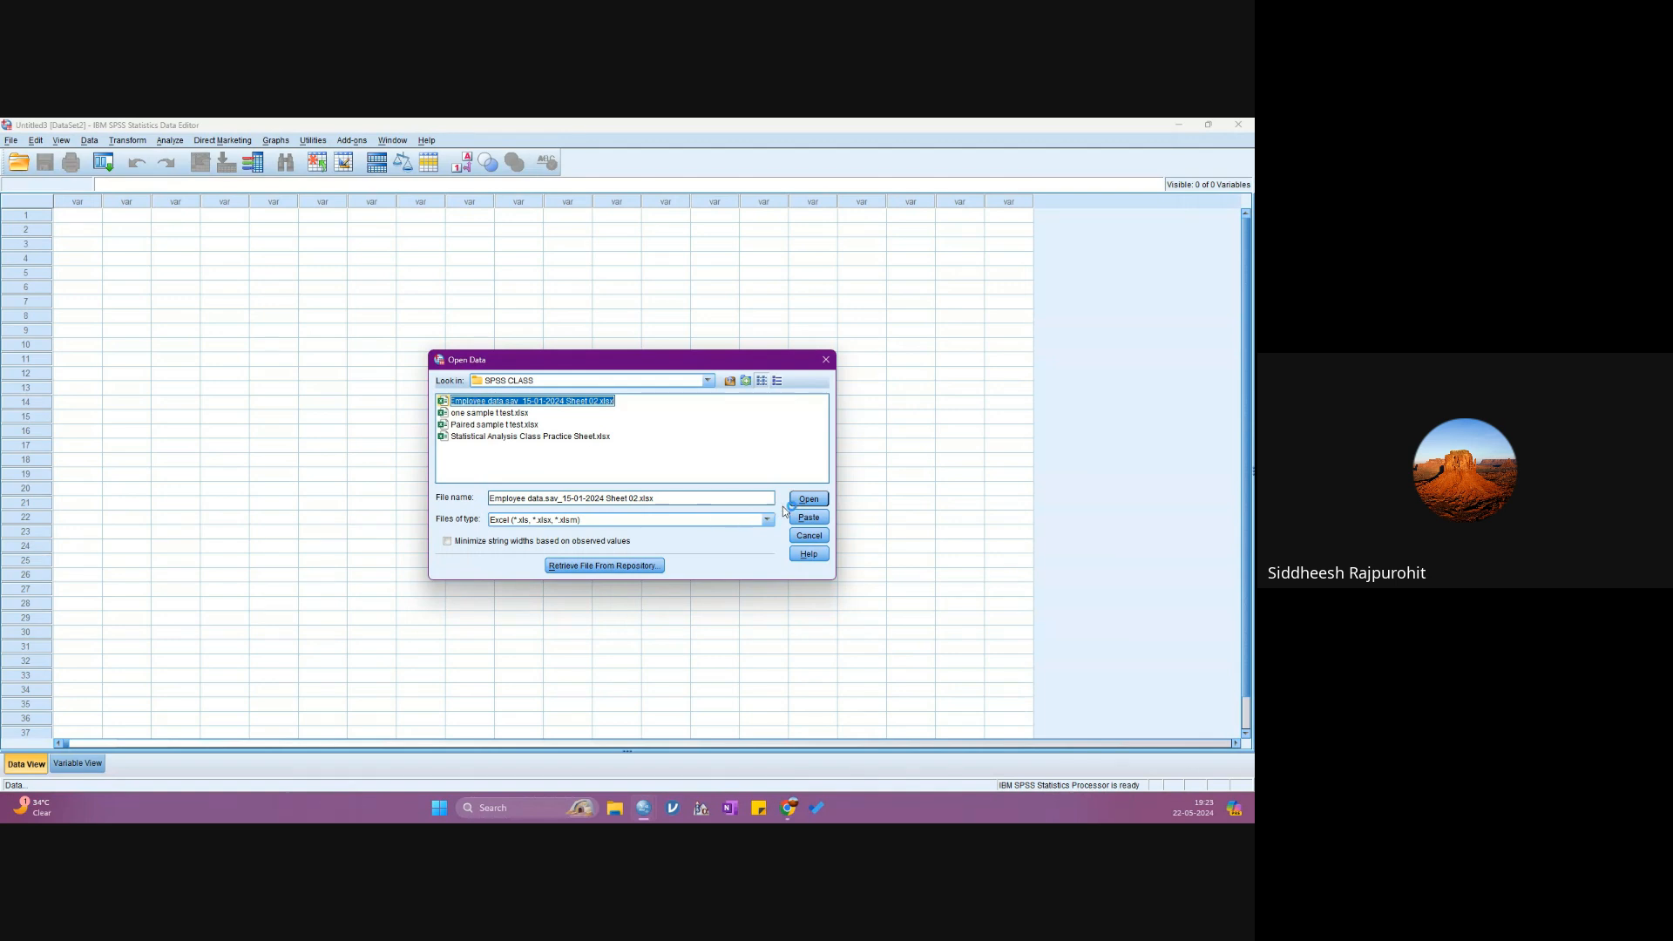
{"action": "left_click", "coordinate": [808, 500]}
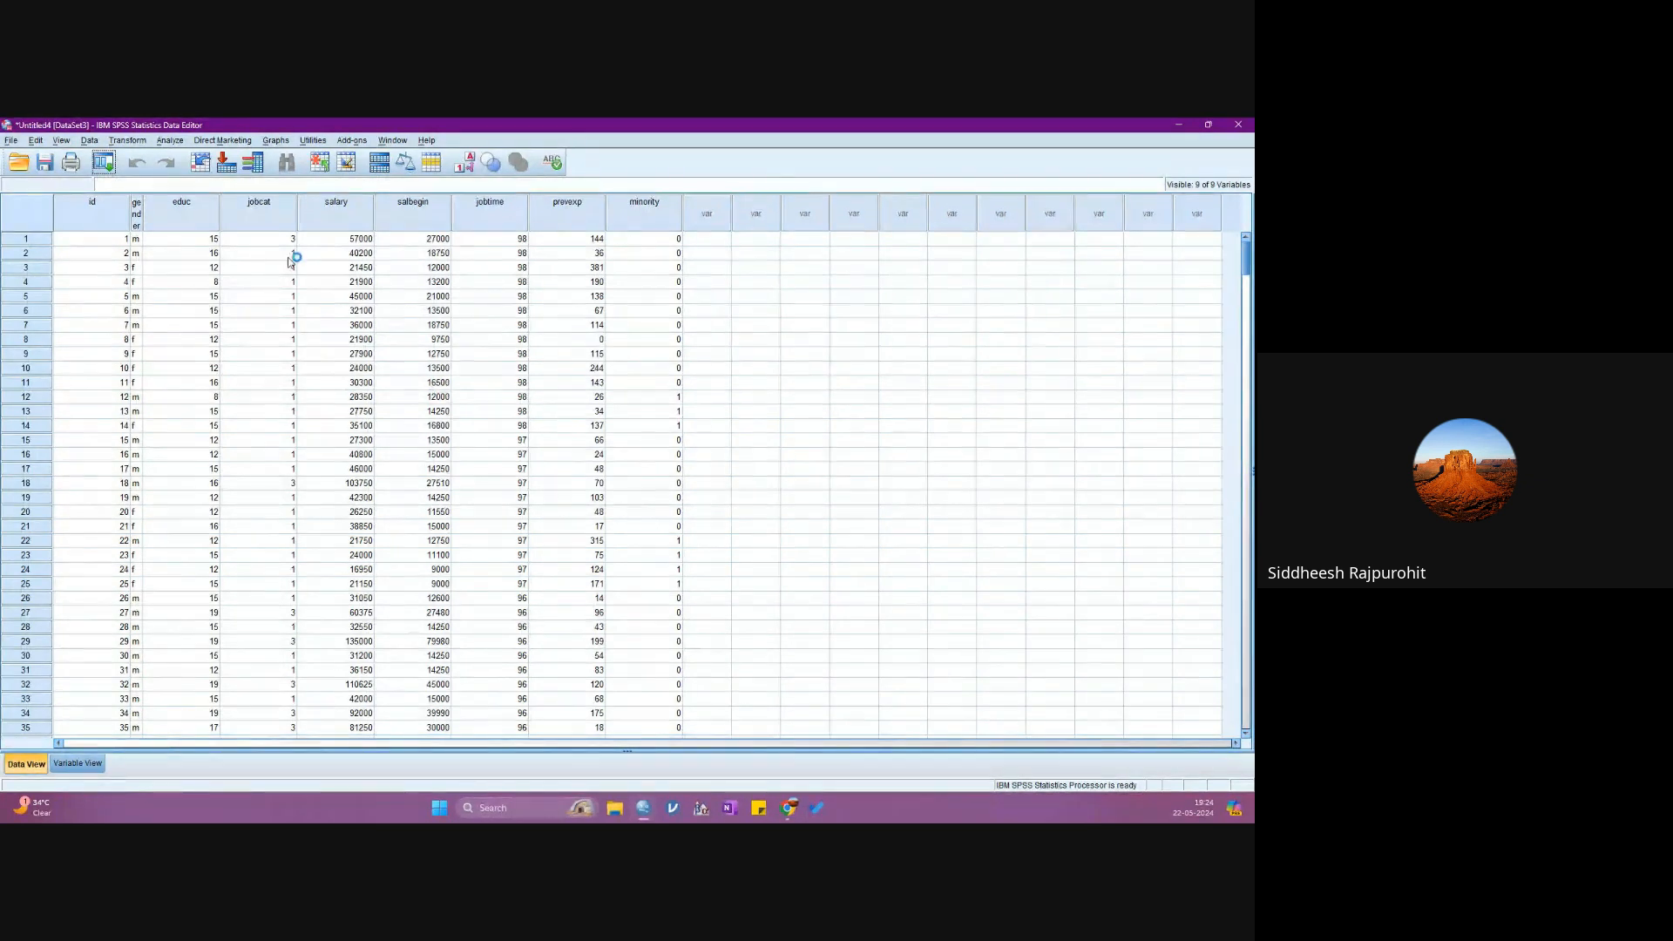
- Examine the coded categories in the jobcat column of the employee dataset across the first 53 cases
{"action": "left_click", "coordinate": [259, 221]}
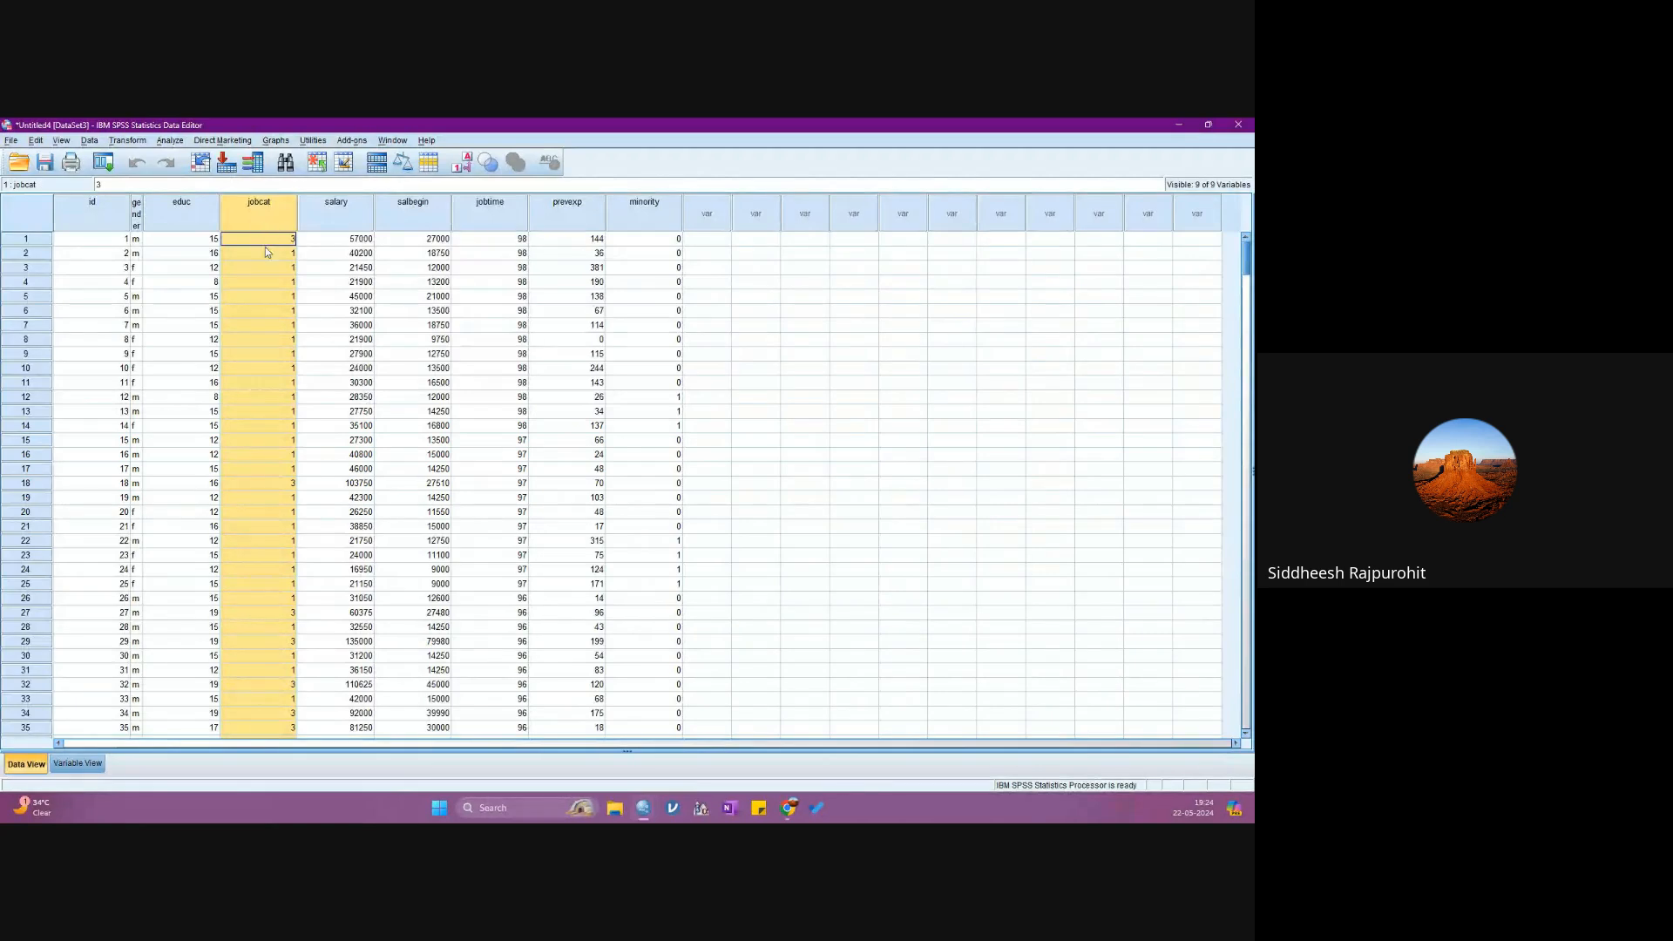
{"action": "left_click", "coordinate": [294, 239]}
{"action": "left_click", "coordinate": [293, 325]}
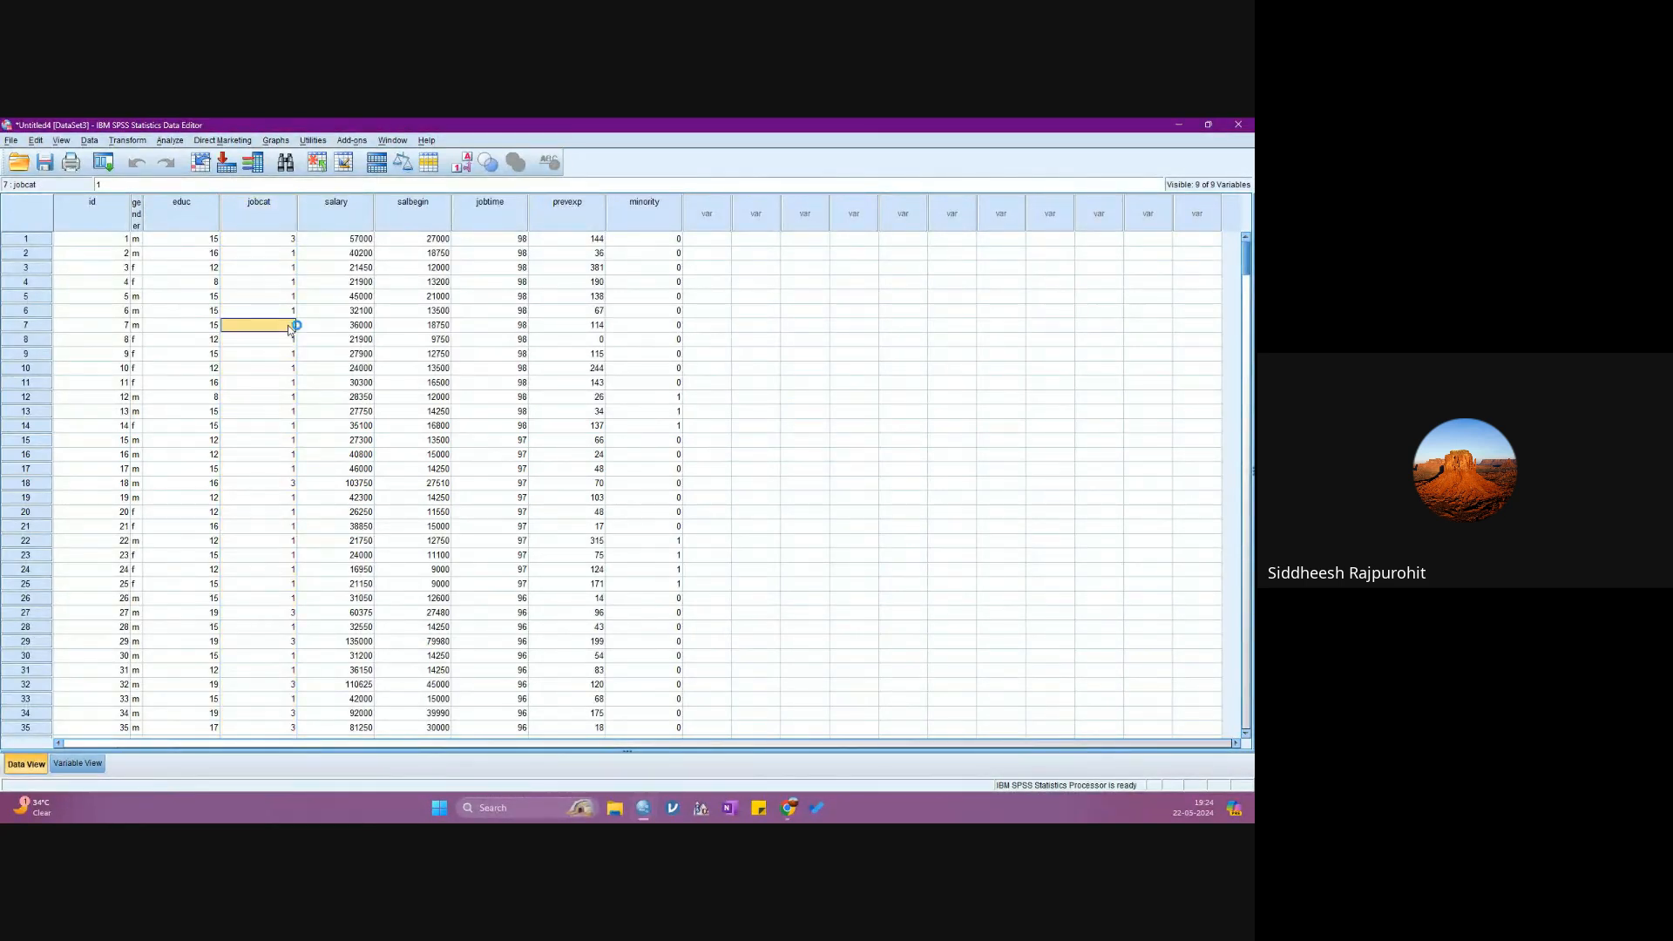
{"action": "scroll", "coordinate": [274, 655], "scroll_direction": "down", "scroll_amount": 3}
{"action": "scroll", "coordinate": [275, 655], "scroll_direction": "down", "scroll_amount": 3}
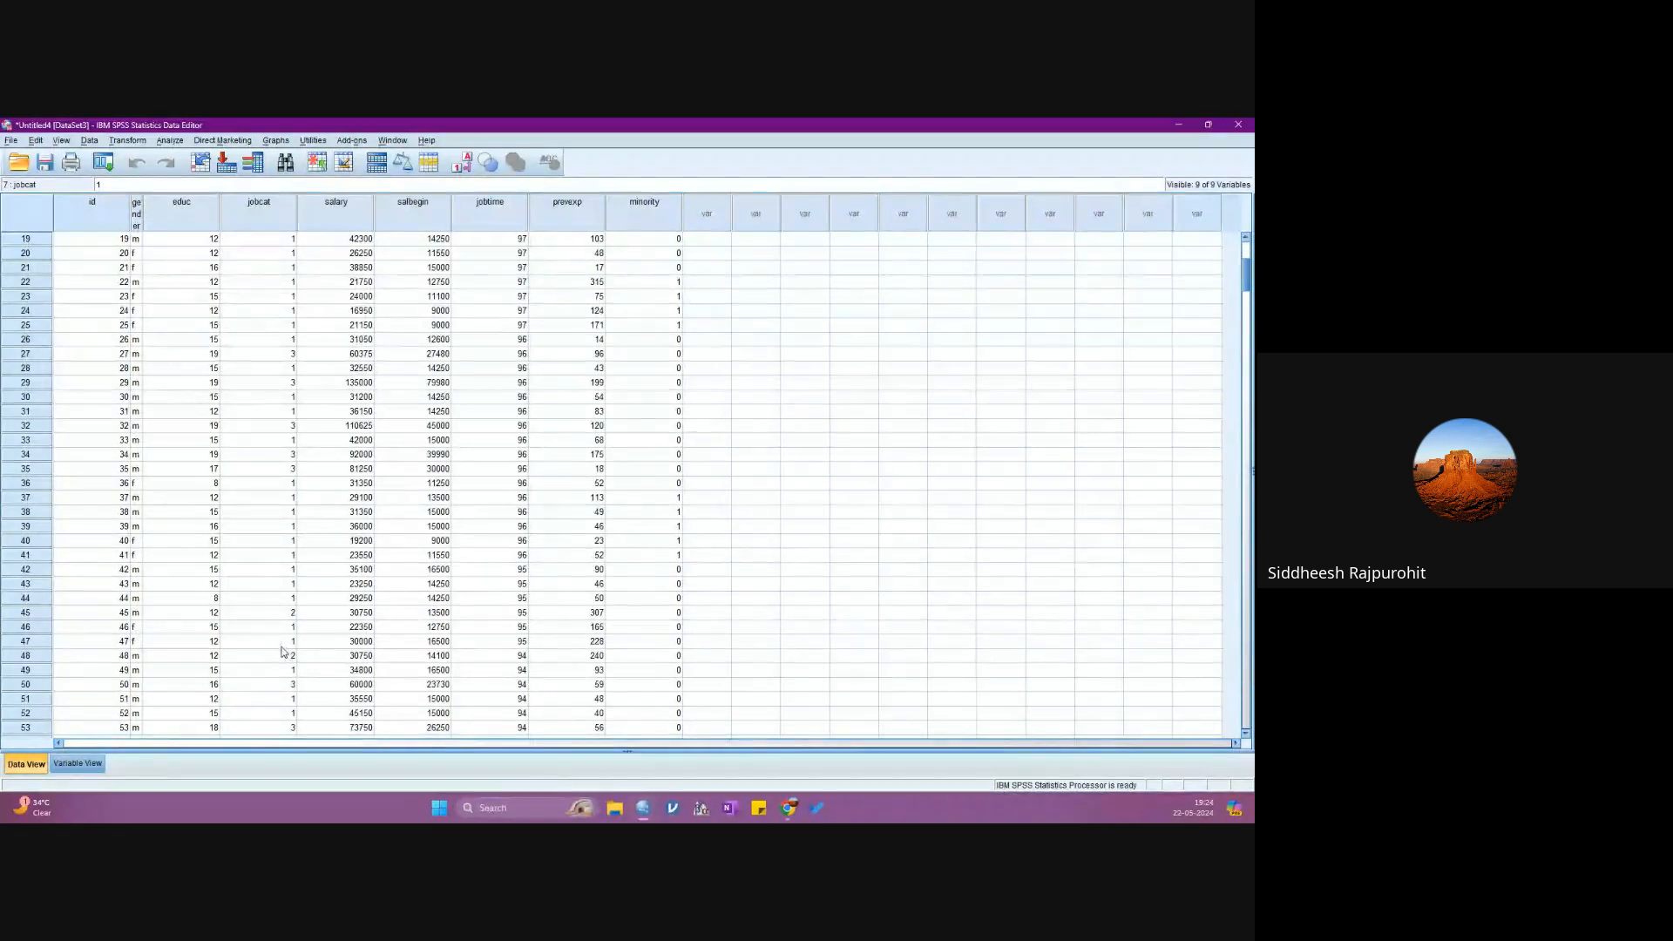
{"action": "left_click", "coordinate": [283, 656]}
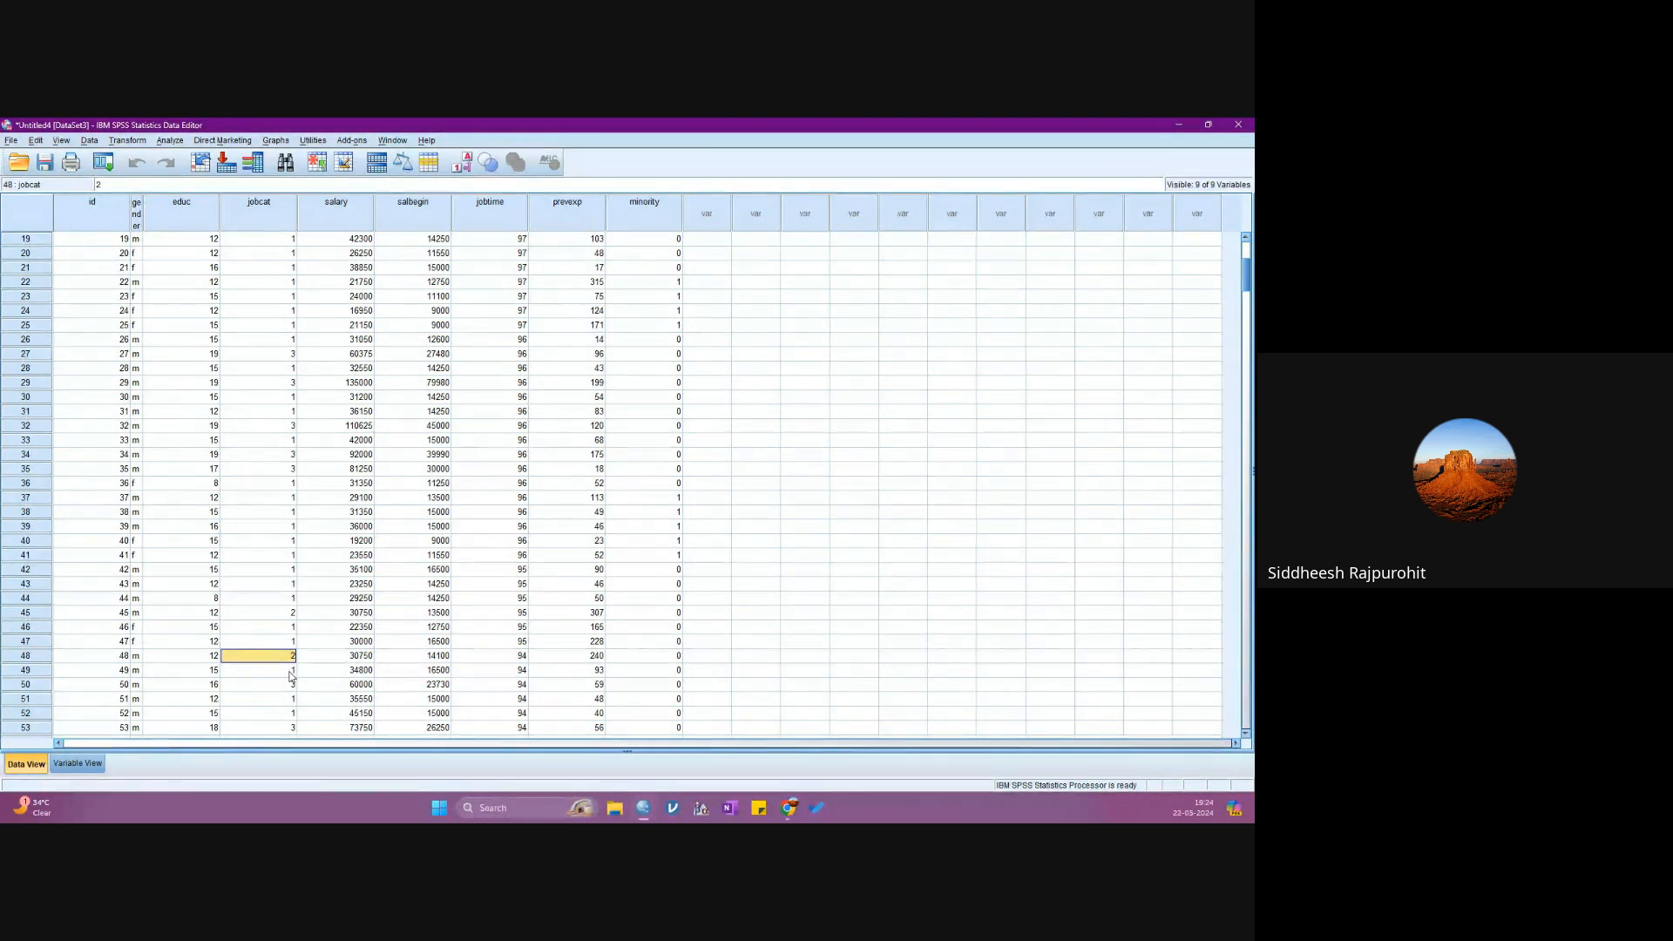
{"action": "left_click", "coordinate": [292, 555]}
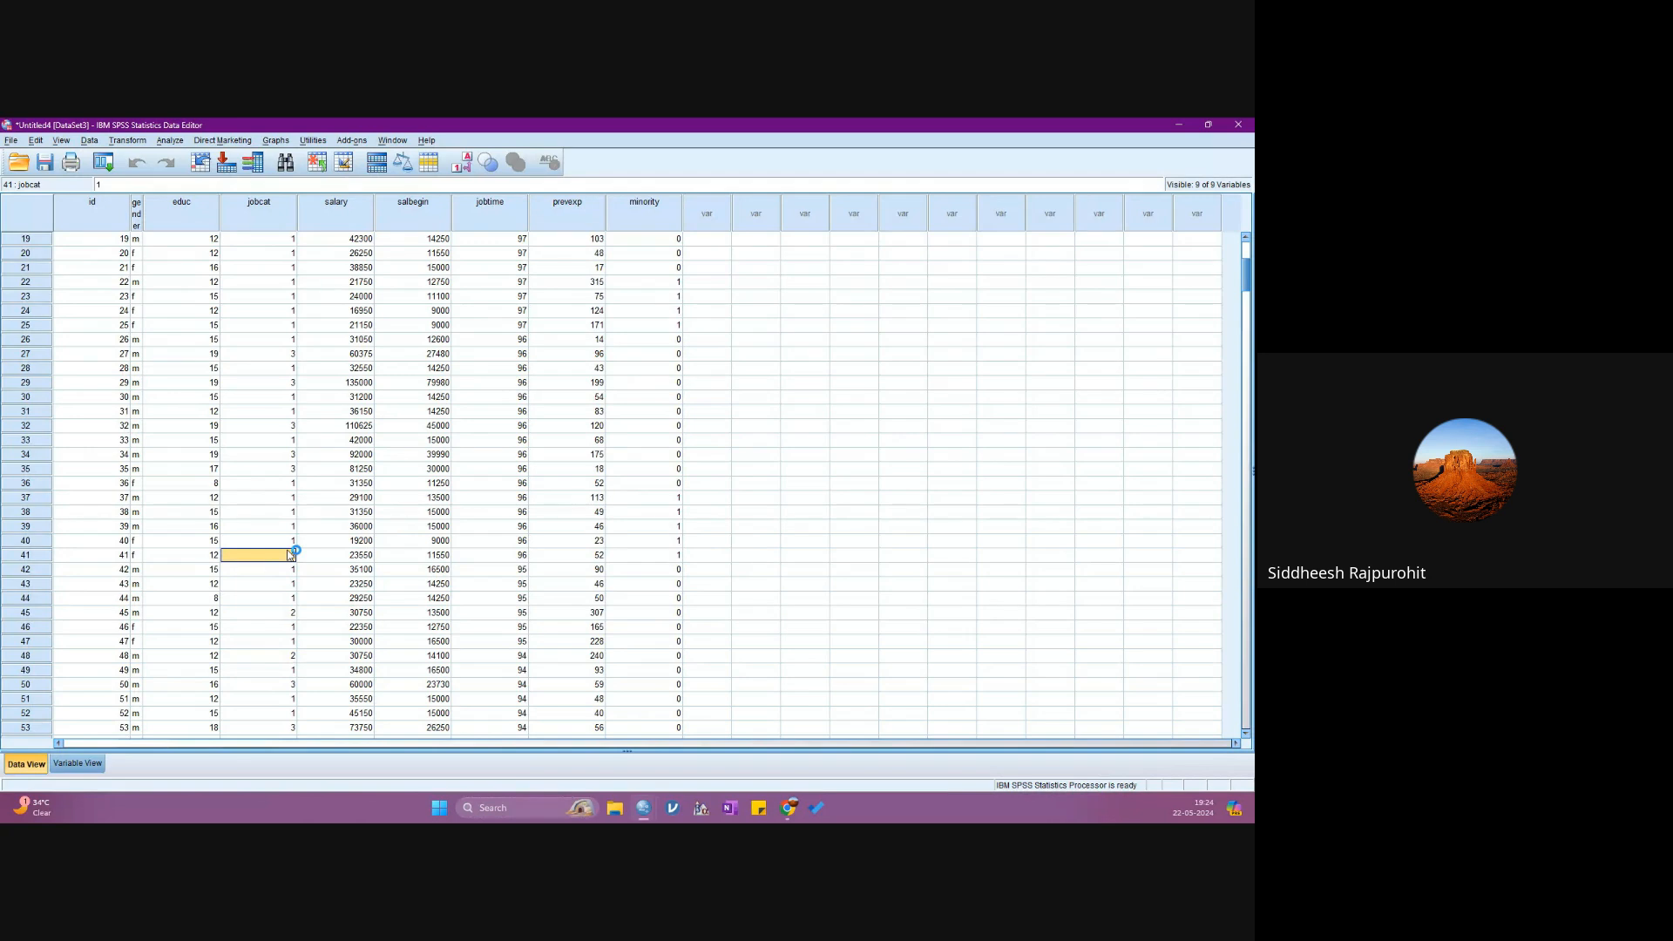
{"action": "left_click_drag", "start_coordinate": [288, 658], "coordinate": [286, 648]}
{"action": "left_click", "coordinate": [282, 667]}
{"action": "left_click", "coordinate": [282, 658]}
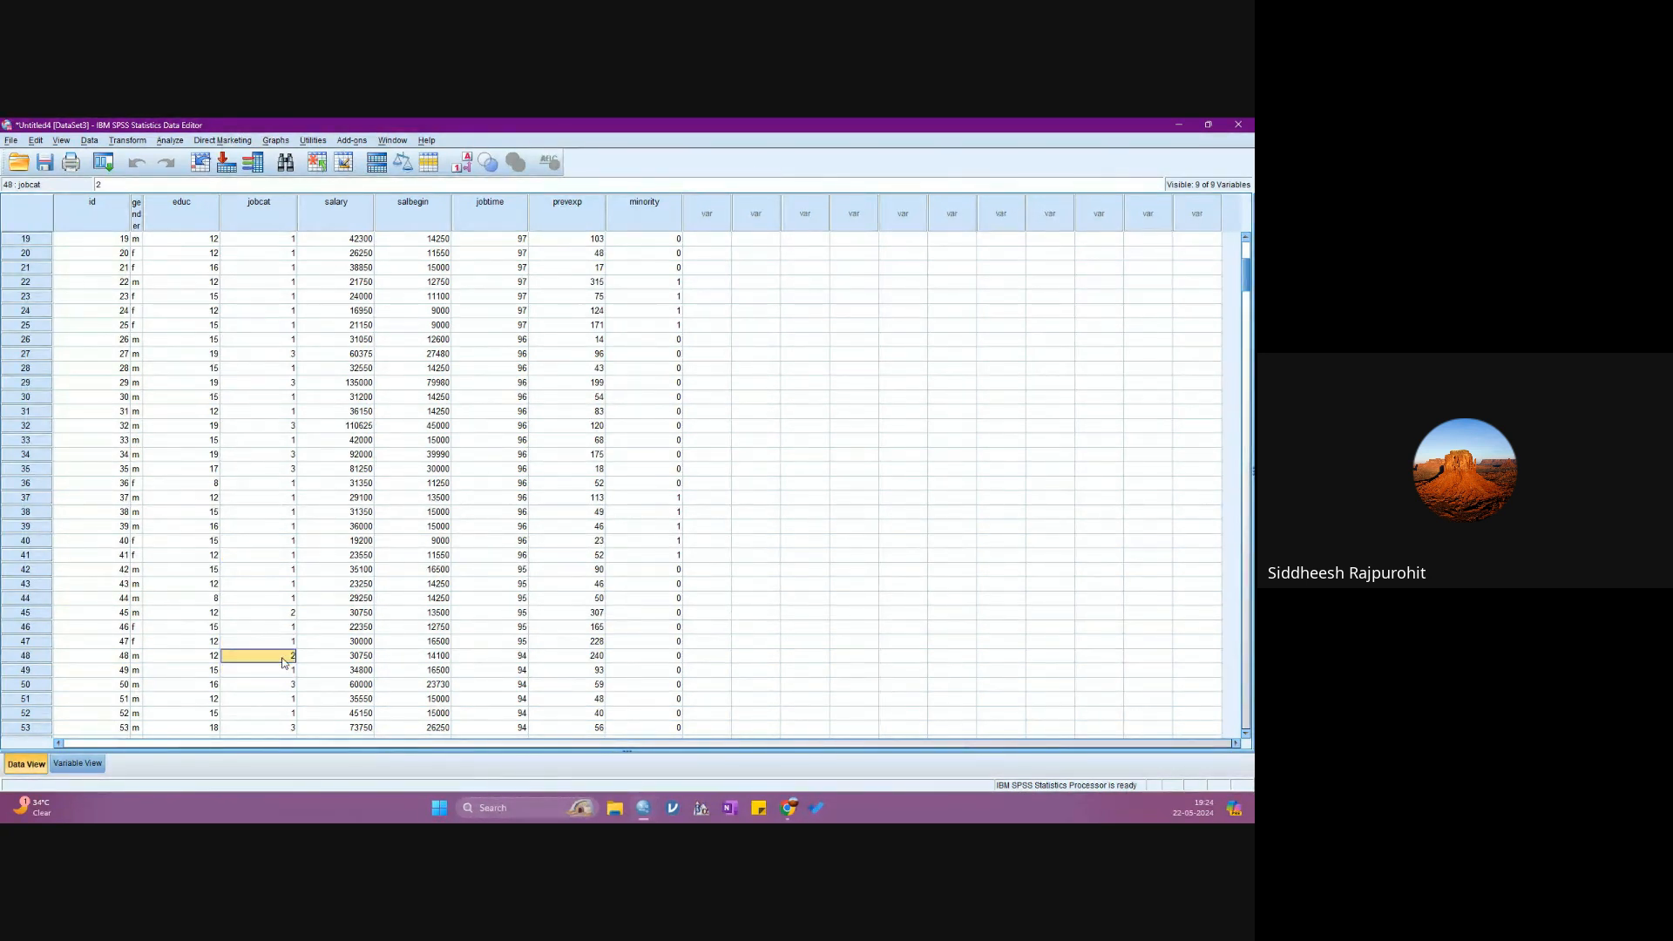
{"action": "left_click", "coordinate": [291, 471]}
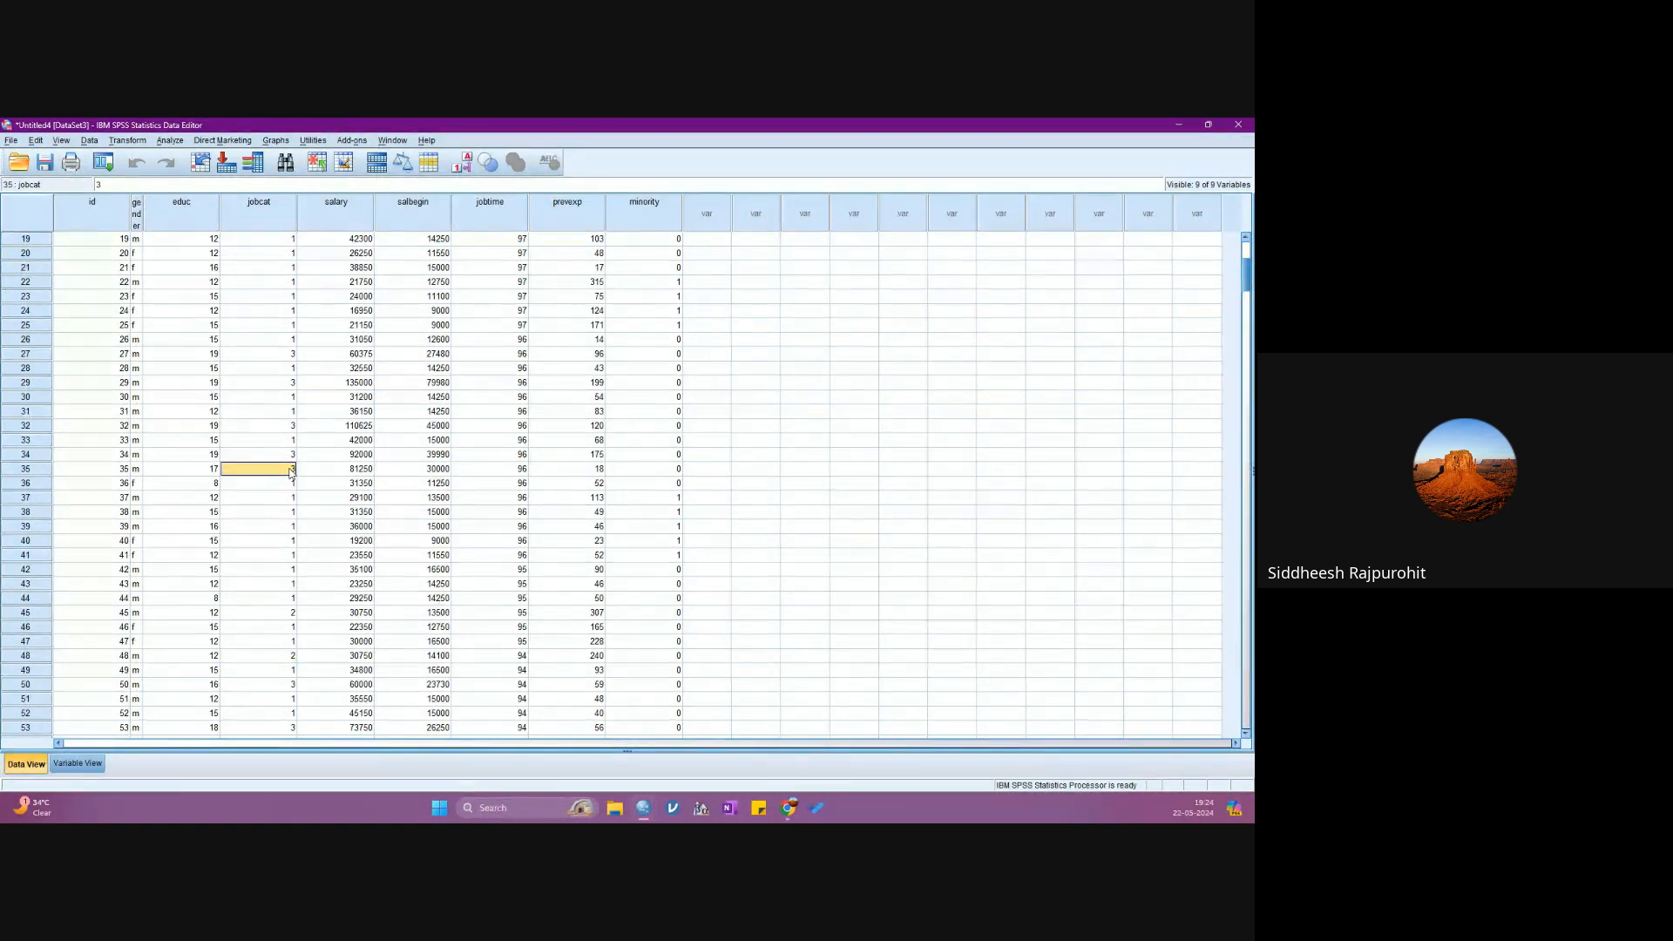
{"action": "scroll", "coordinate": [279, 466], "scroll_direction": "up", "scroll_amount": 6}
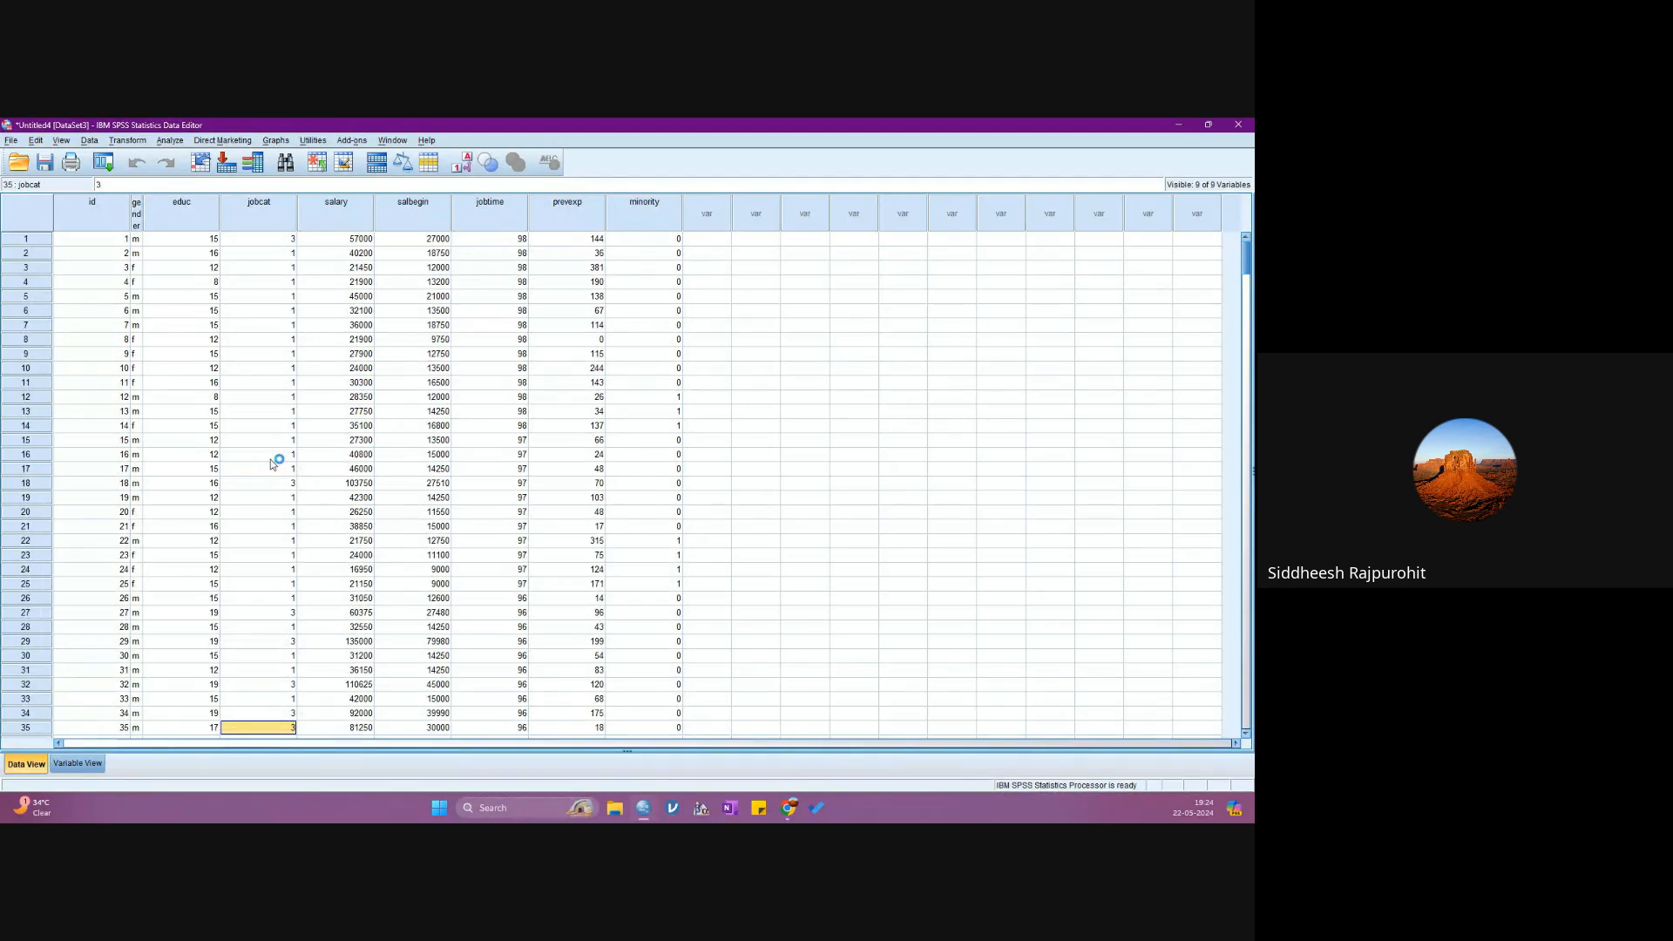
- Set up a One-Way ANOVA of the employee data with salary as the dependent variable and jobcat as the factor
{"action": "left_click", "coordinate": [335, 216]}
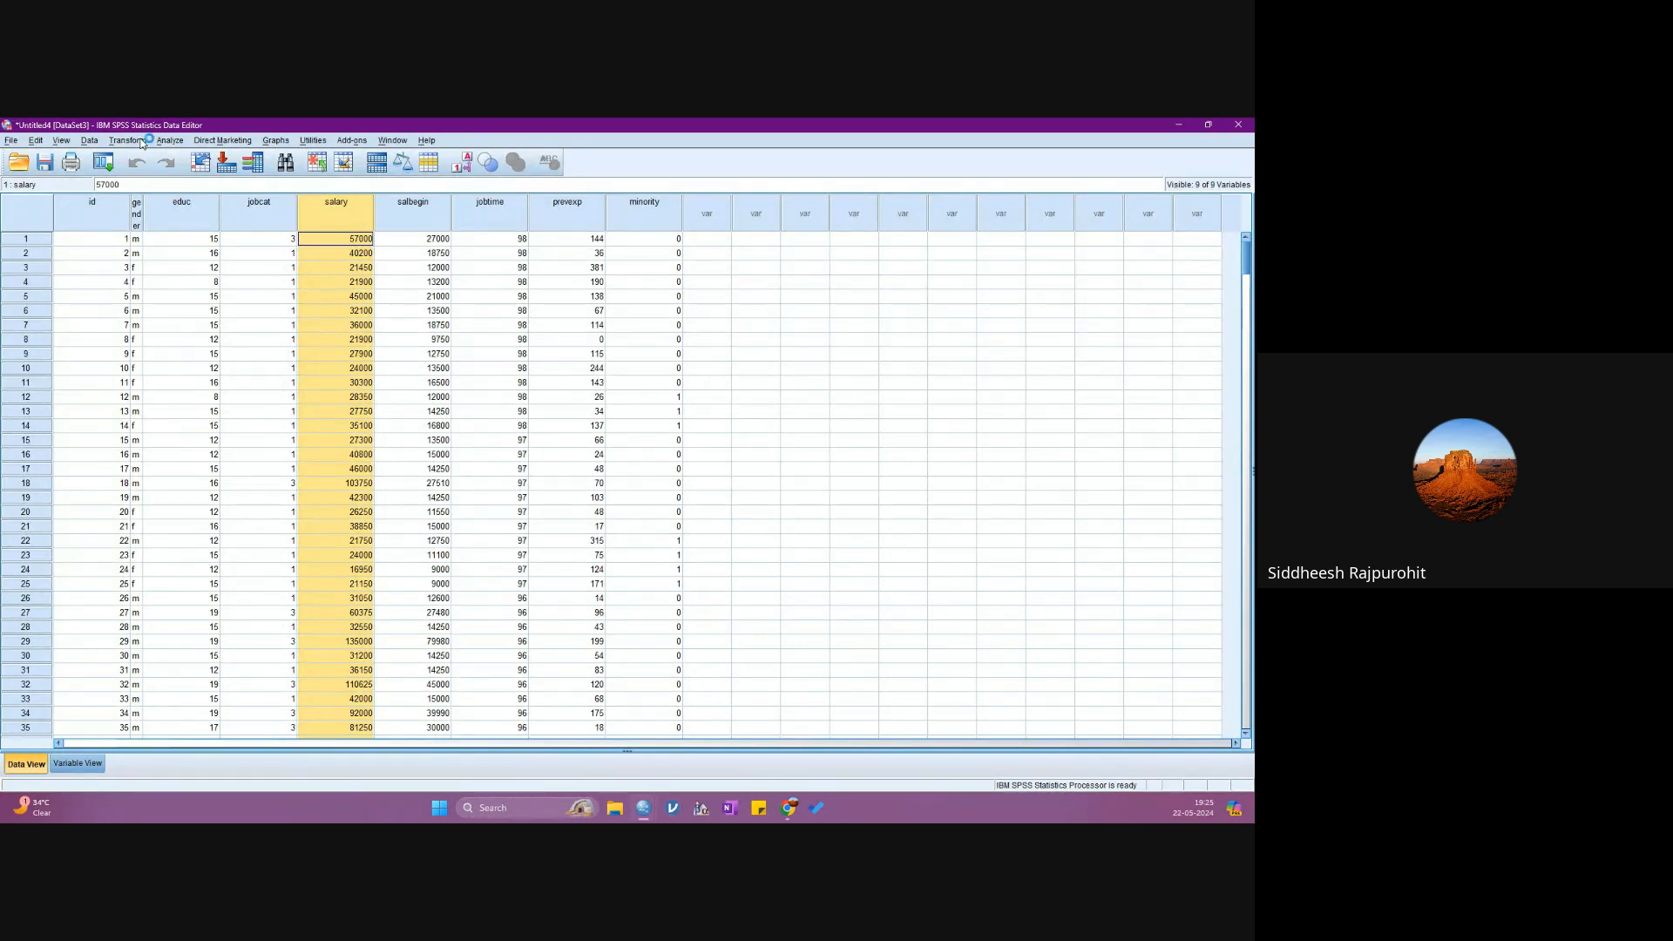
{"action": "left_click", "coordinate": [171, 141]}
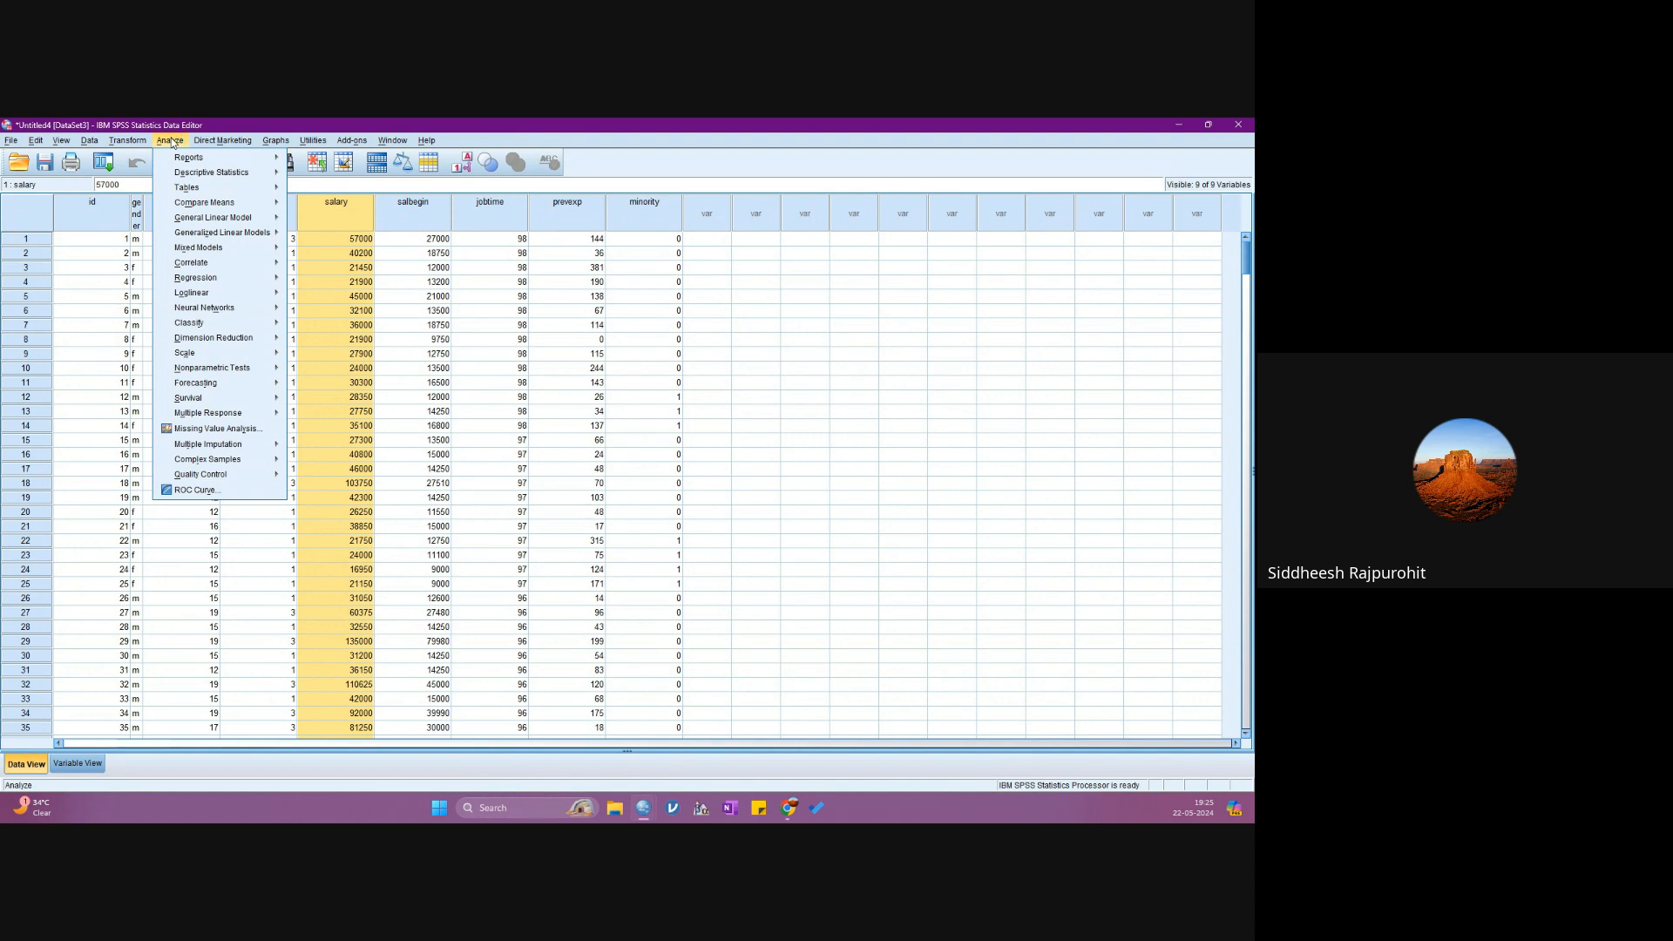
{"action": "mouse_move", "coordinate": [192, 205]}
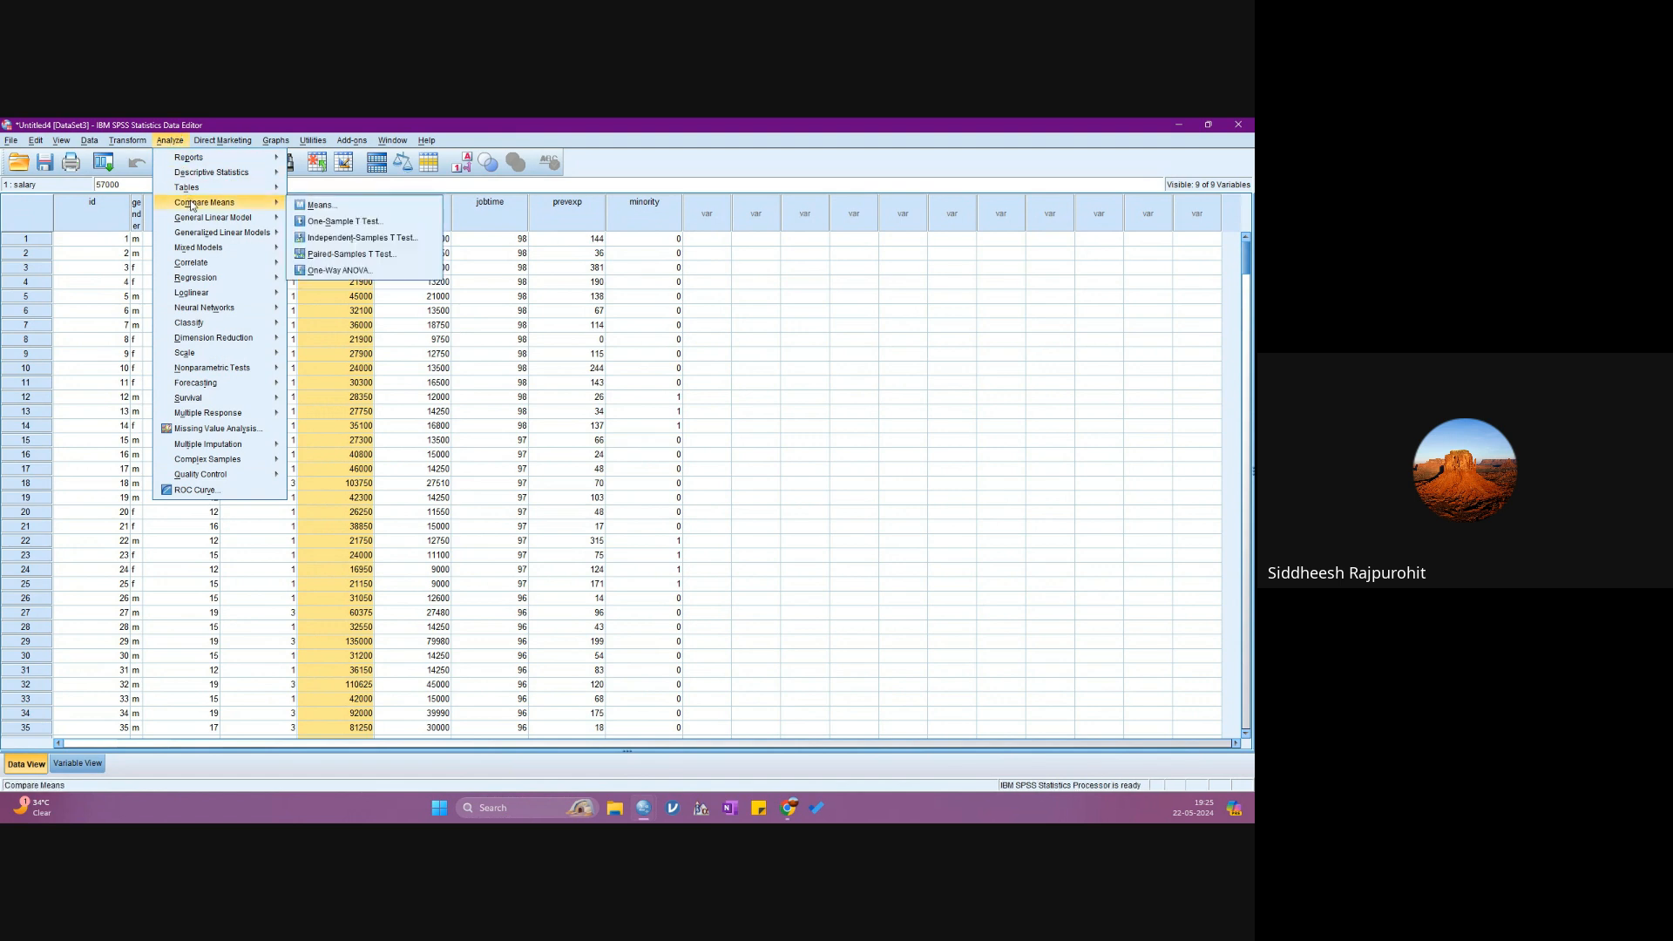
{"action": "left_click", "coordinate": [339, 271]}
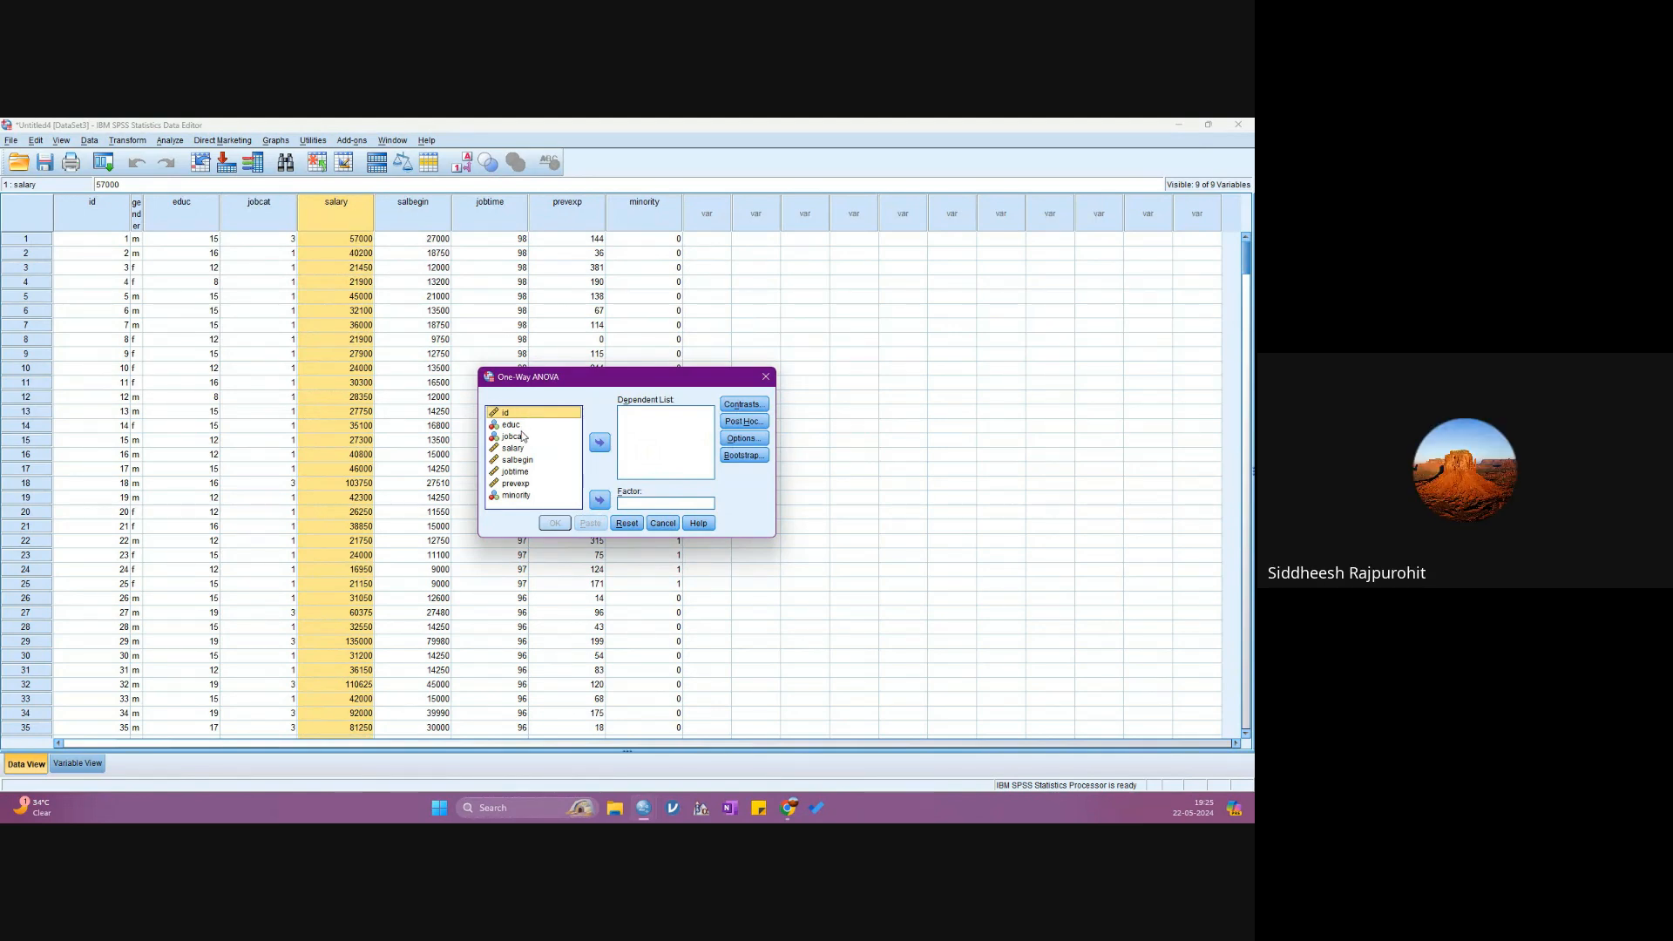
{"action": "left_click", "coordinate": [512, 436]}
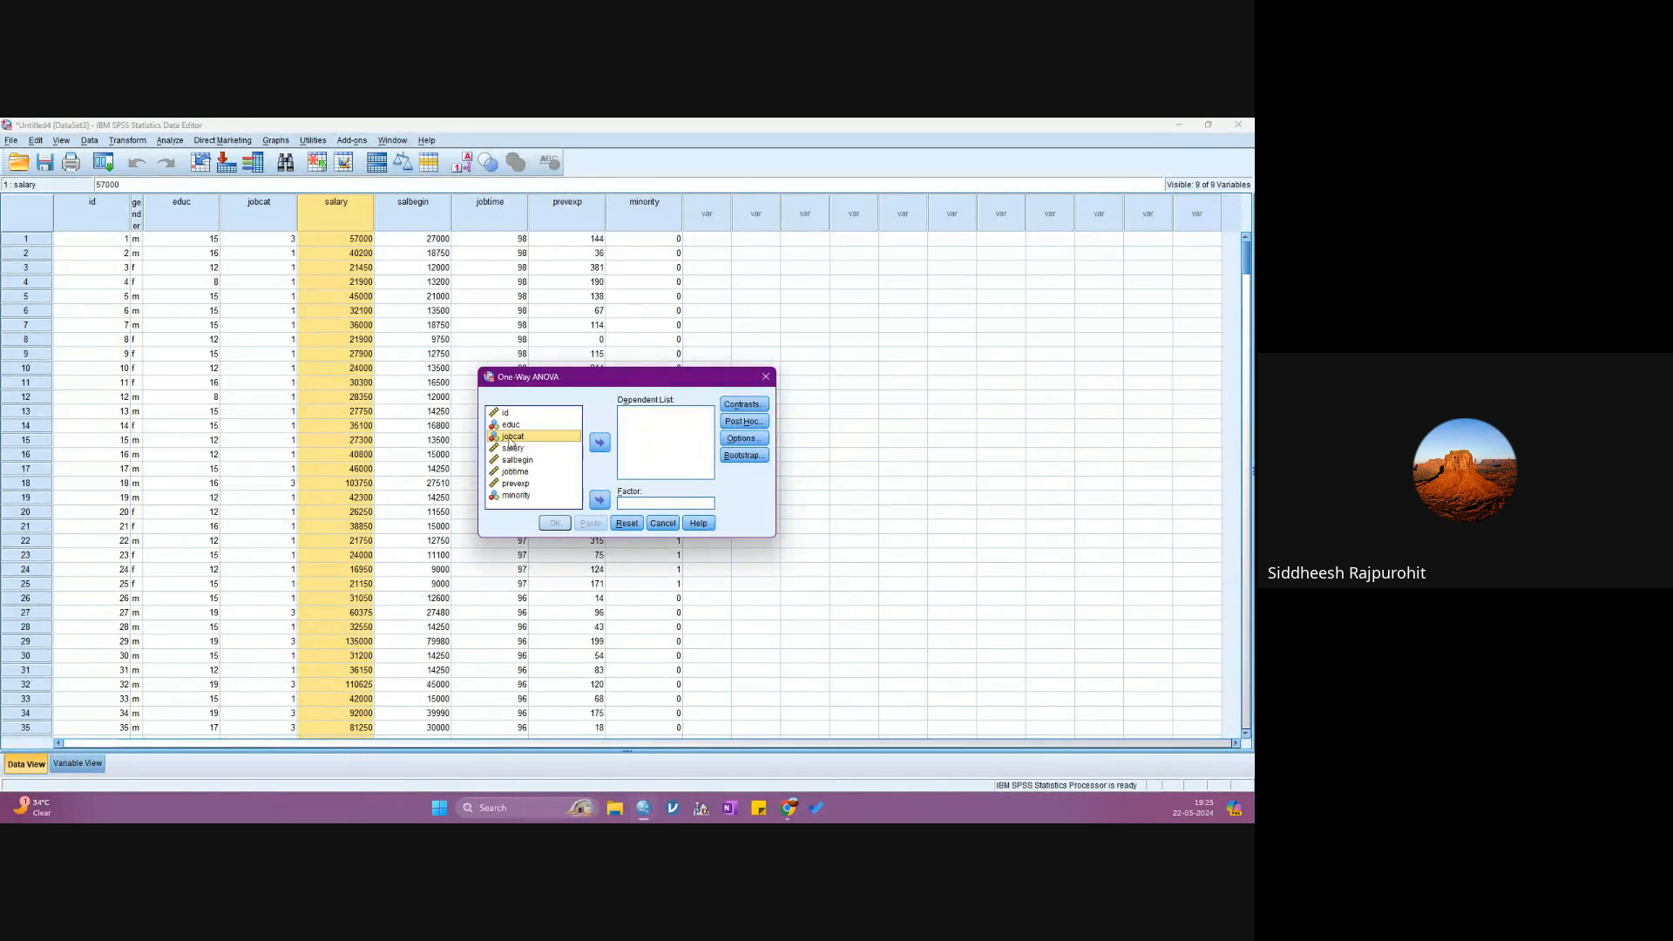
{"action": "left_click", "coordinate": [599, 500]}
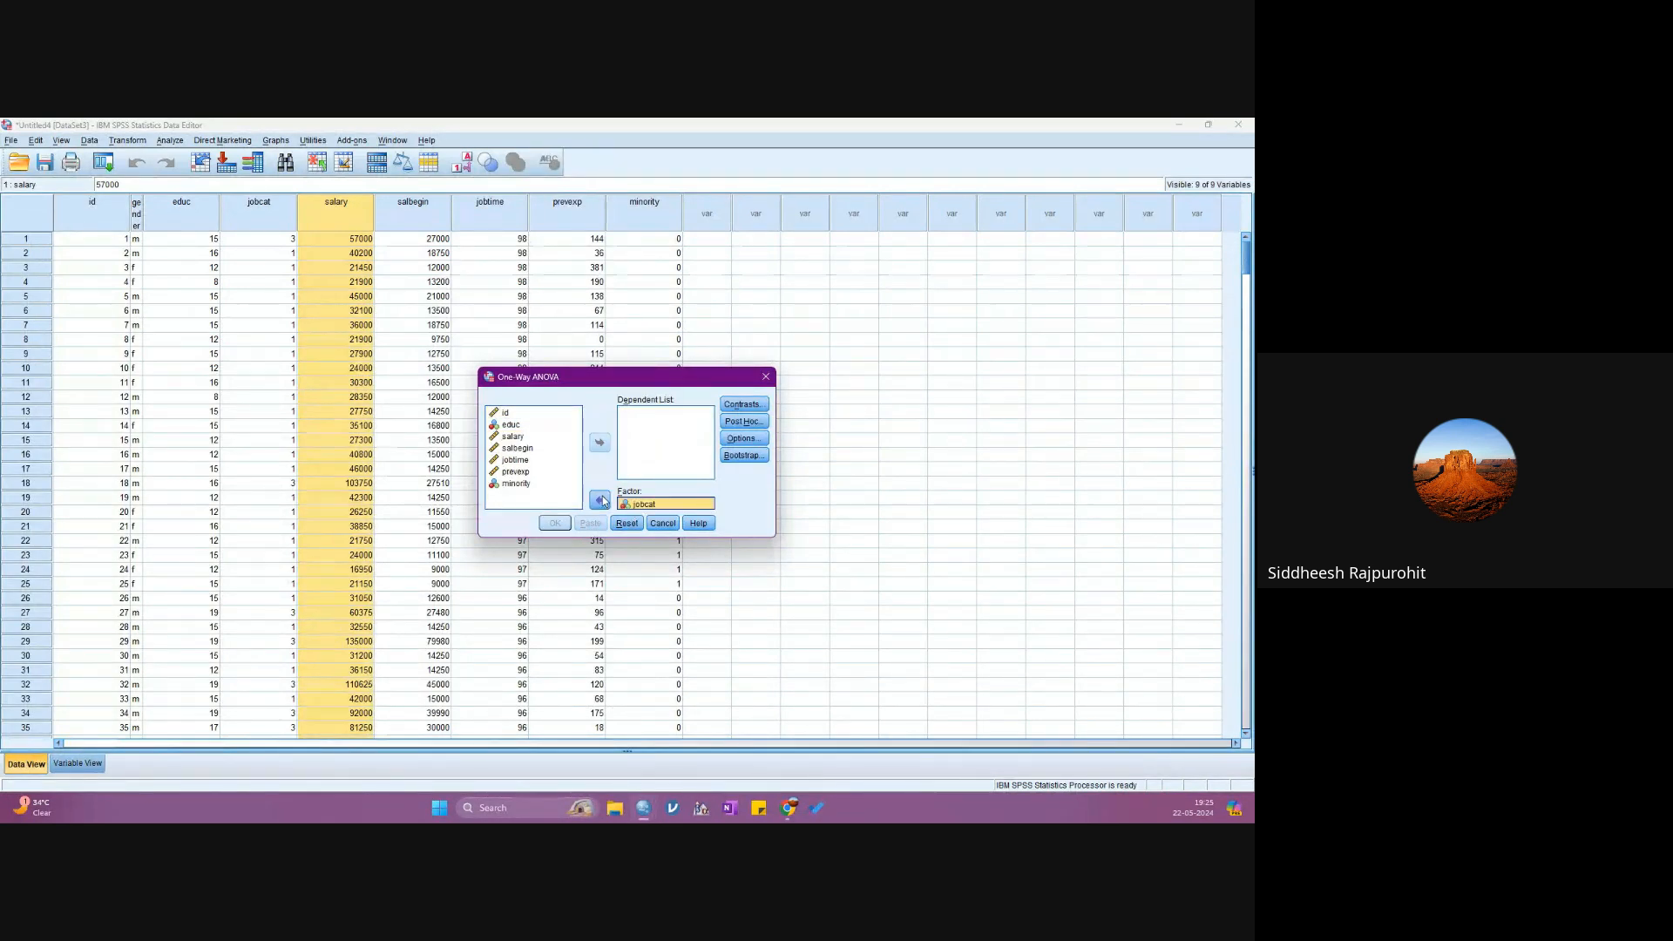
{"action": "left_click", "coordinate": [513, 436]}
{"action": "left_click", "coordinate": [600, 443]}
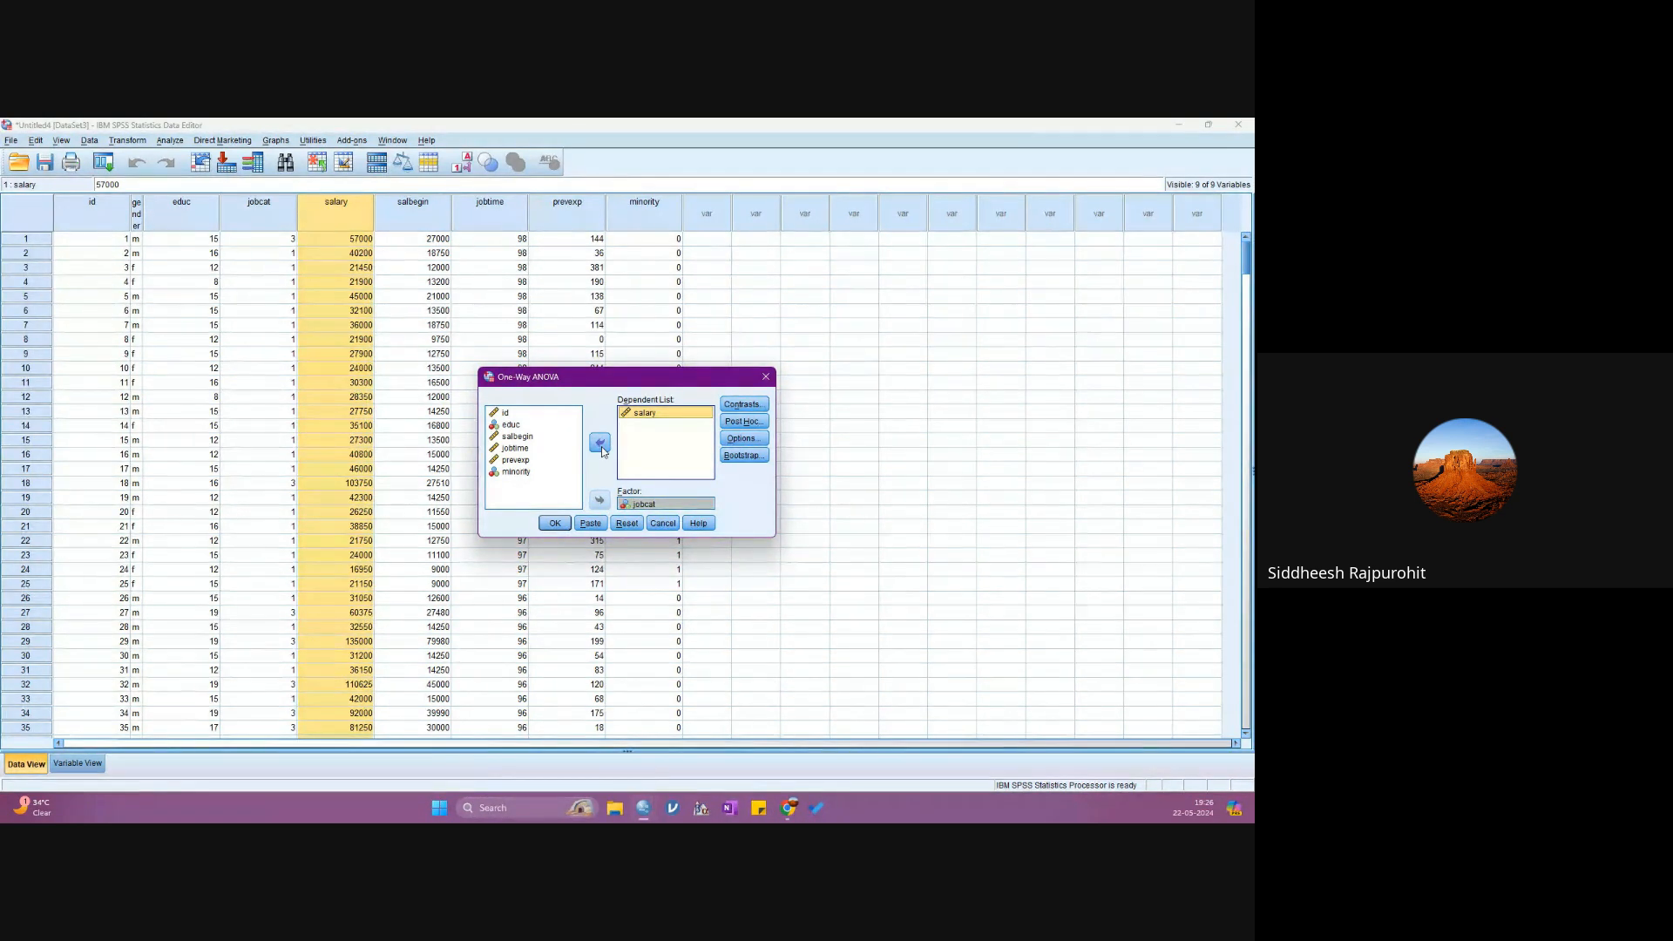
{"action": "left_click", "coordinate": [743, 404]}
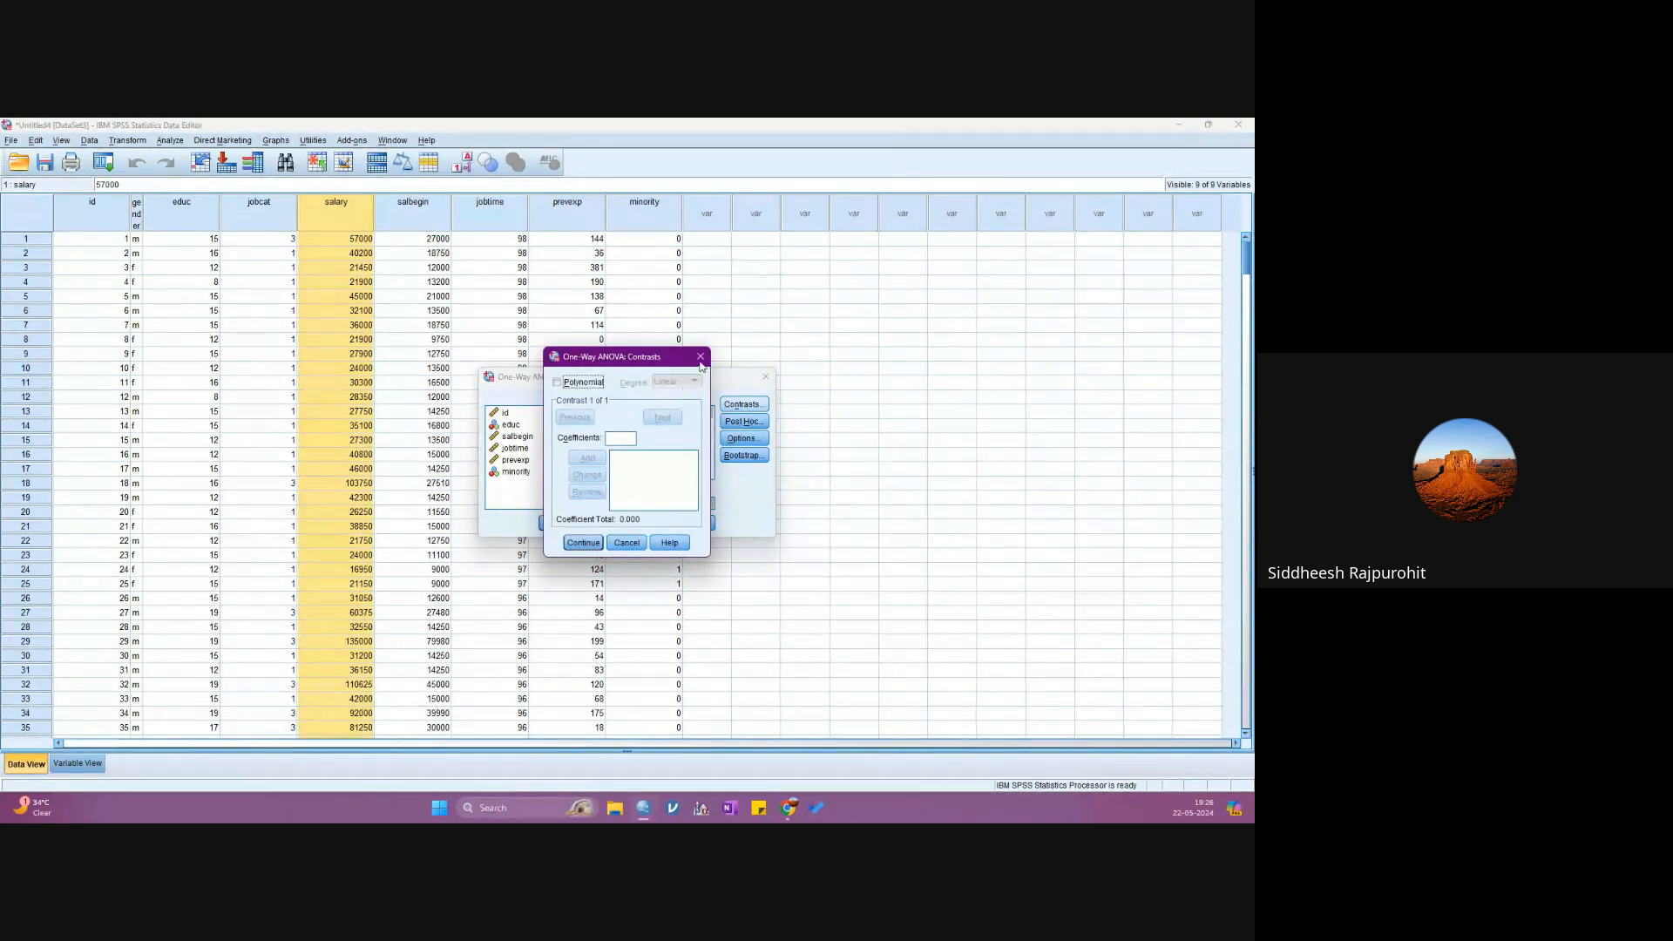
{"action": "key", "text": "Escape"}
{"action": "left_click", "coordinate": [733, 421]}
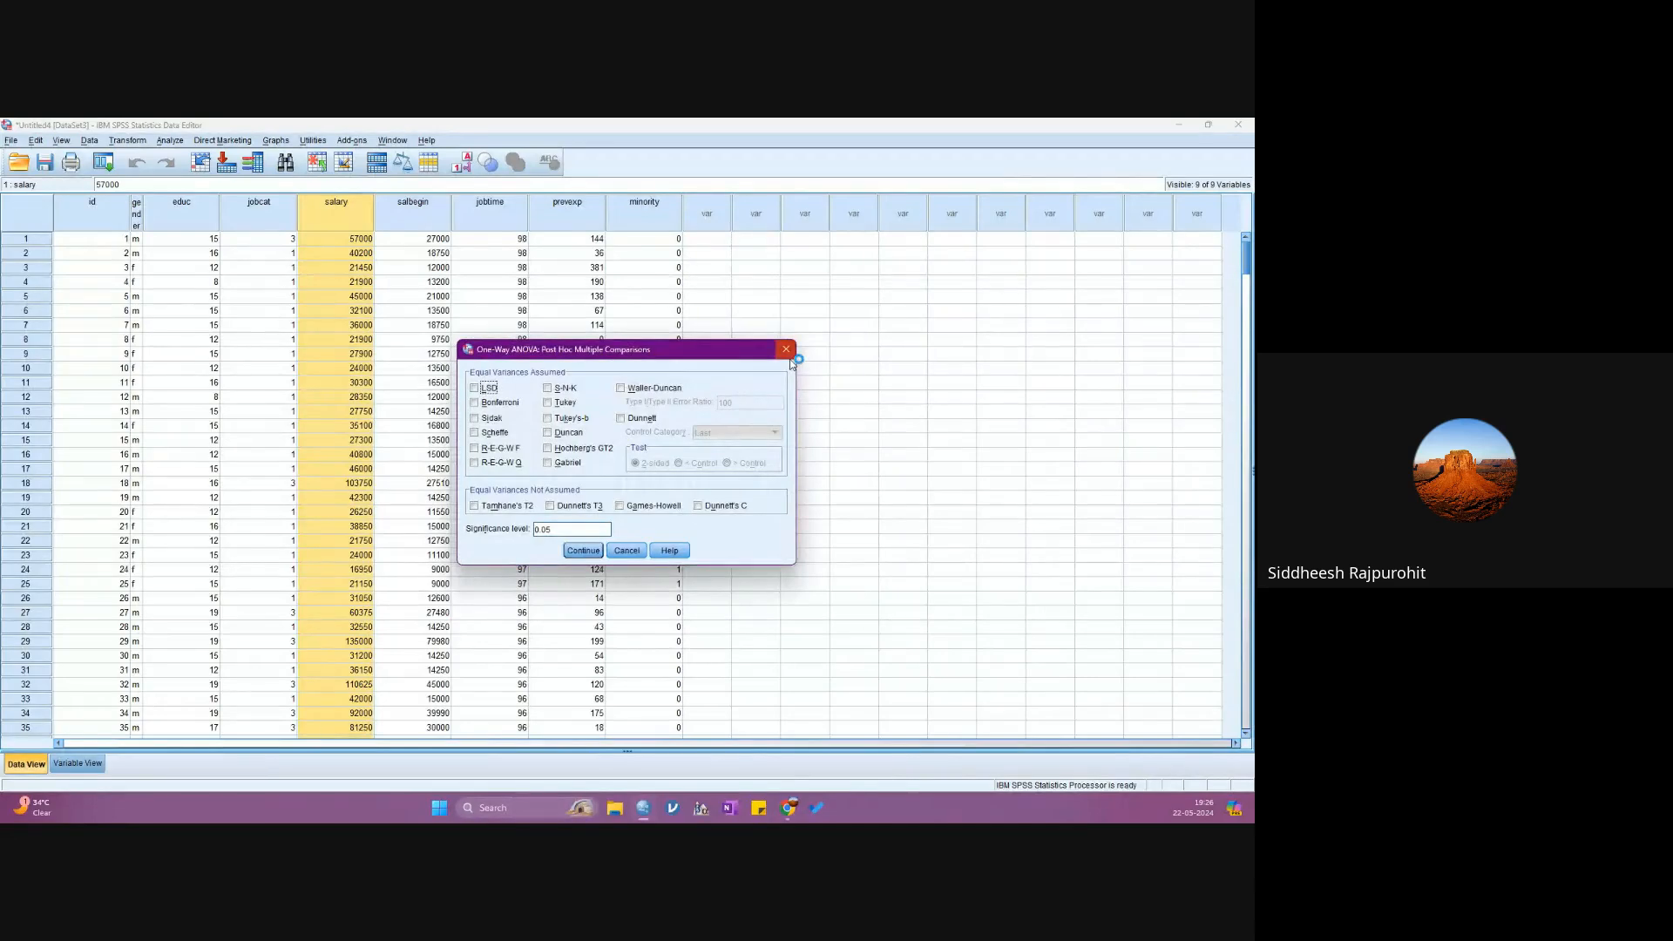
{"action": "left_click", "coordinate": [785, 350]}
- Include Descriptive statistics and the Homogeneity of variance test in the ANOVA options and run the analysis
{"action": "left_click", "coordinate": [742, 438]}
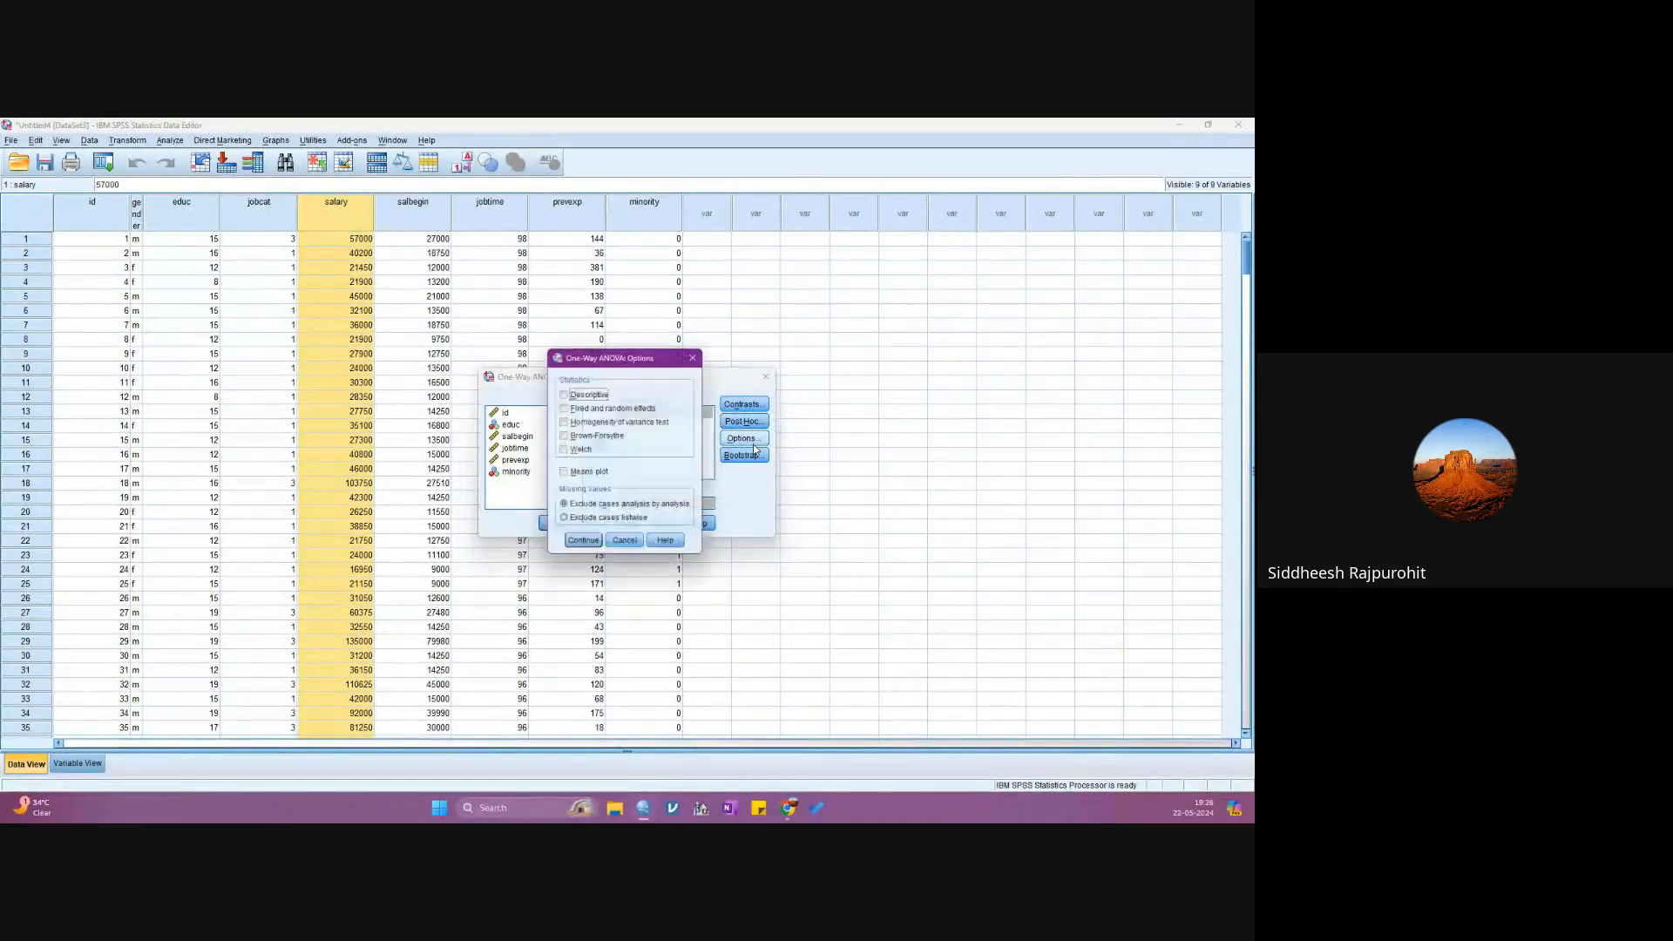
{"action": "left_click", "coordinate": [585, 394]}
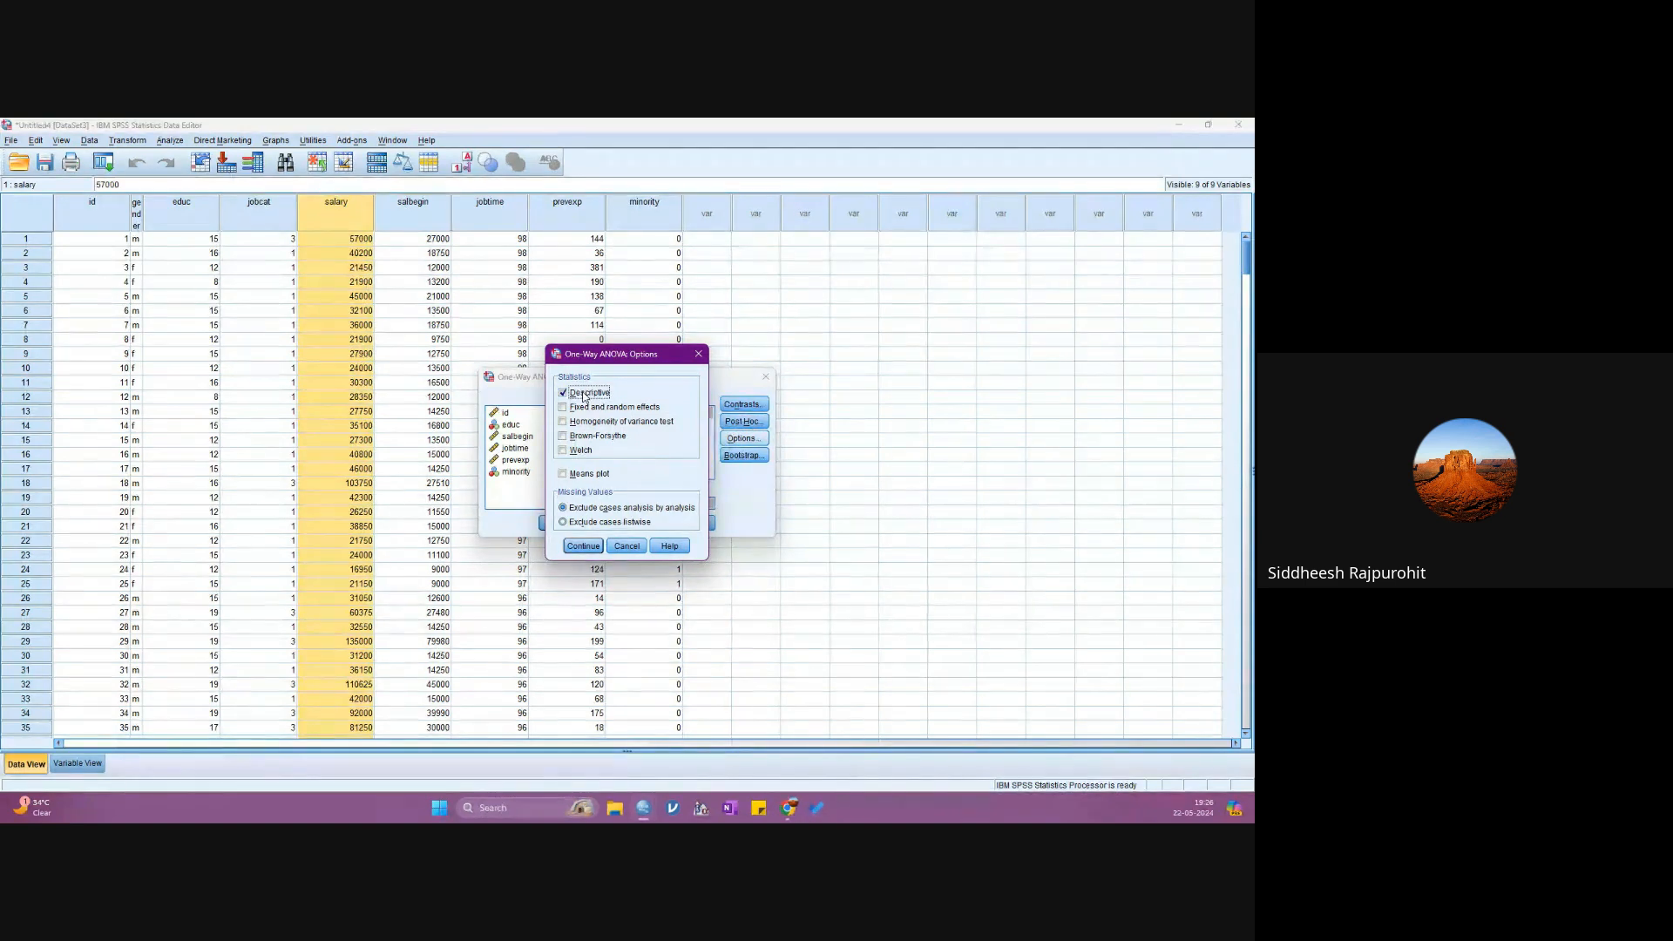
{"action": "left_click", "coordinate": [592, 423]}
{"action": "left_click", "coordinate": [582, 546]}
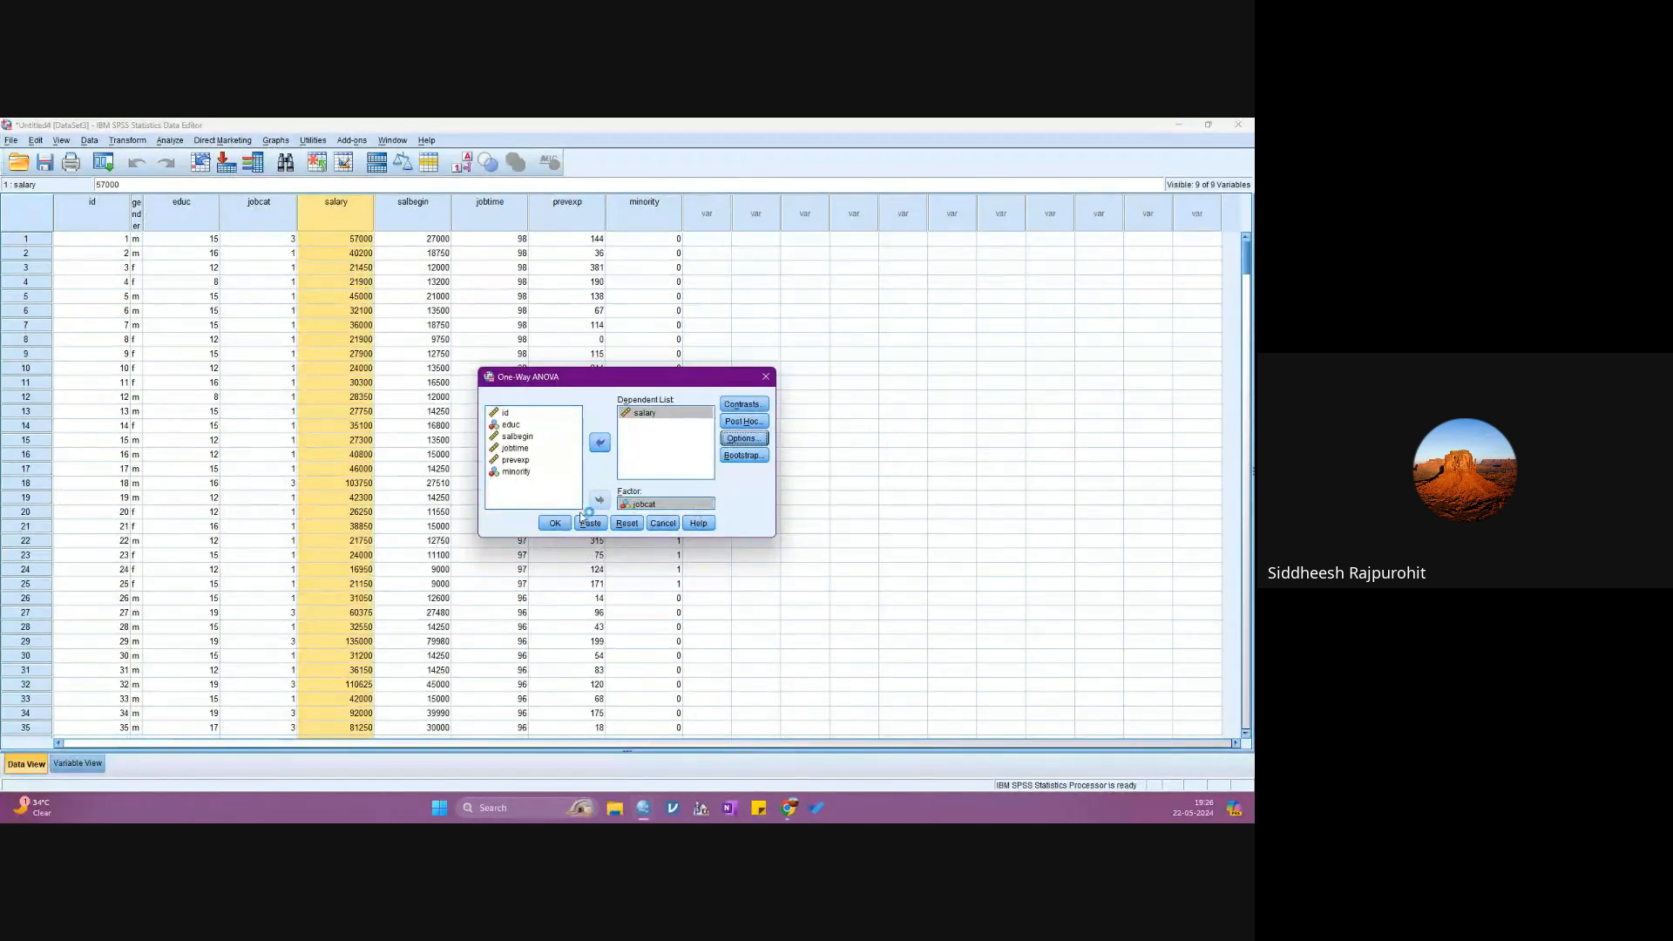
{"action": "left_click", "coordinate": [554, 523]}
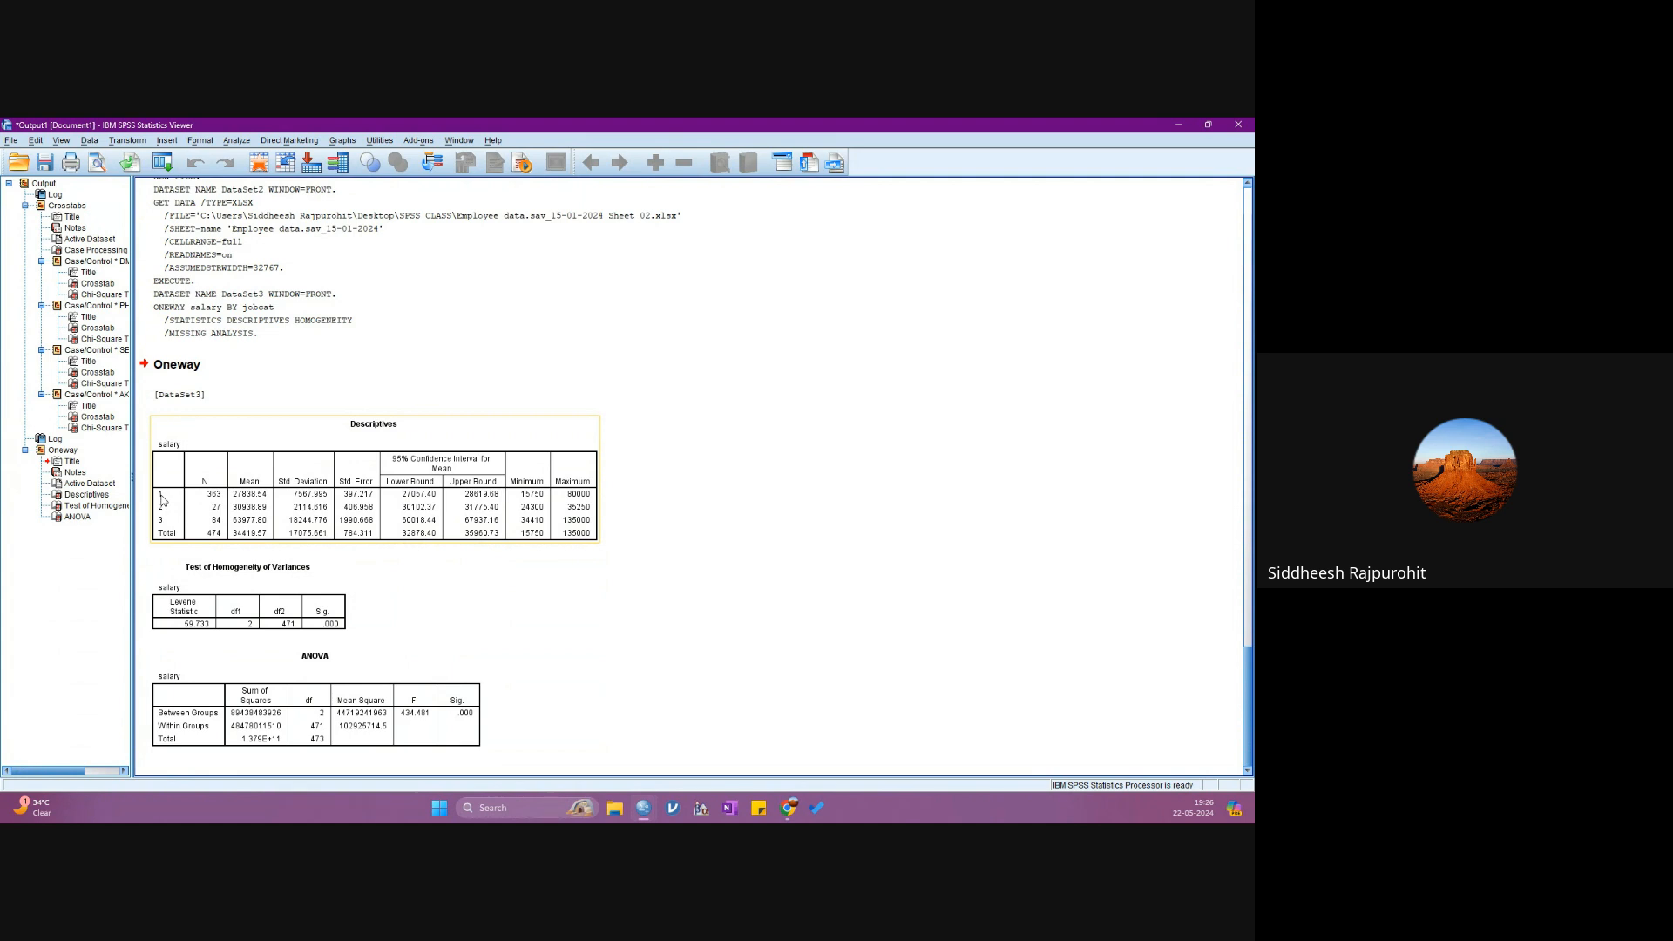
- Examine the Descriptives, Test of Homogeneity of Variances and ANOVA tables for salary across the job categories
{"action": "left_click", "coordinate": [567, 636]}
{"action": "left_click", "coordinate": [349, 650]}
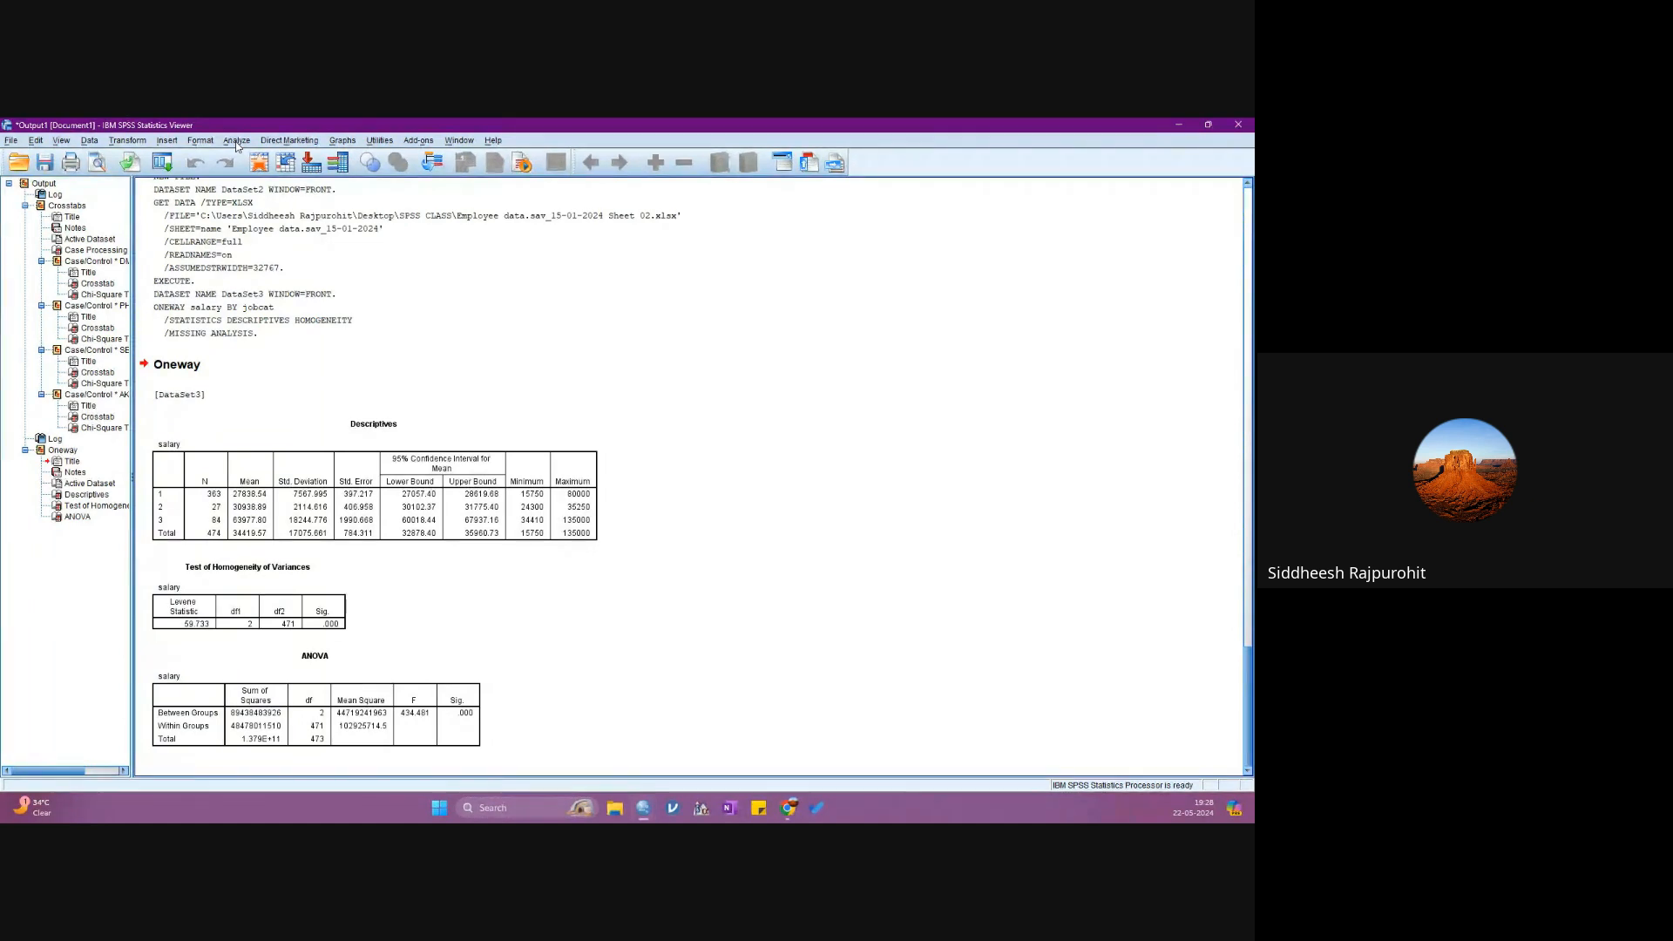
{"action": "left_click", "coordinate": [236, 141]}
{"action": "left_click", "coordinate": [237, 142]}
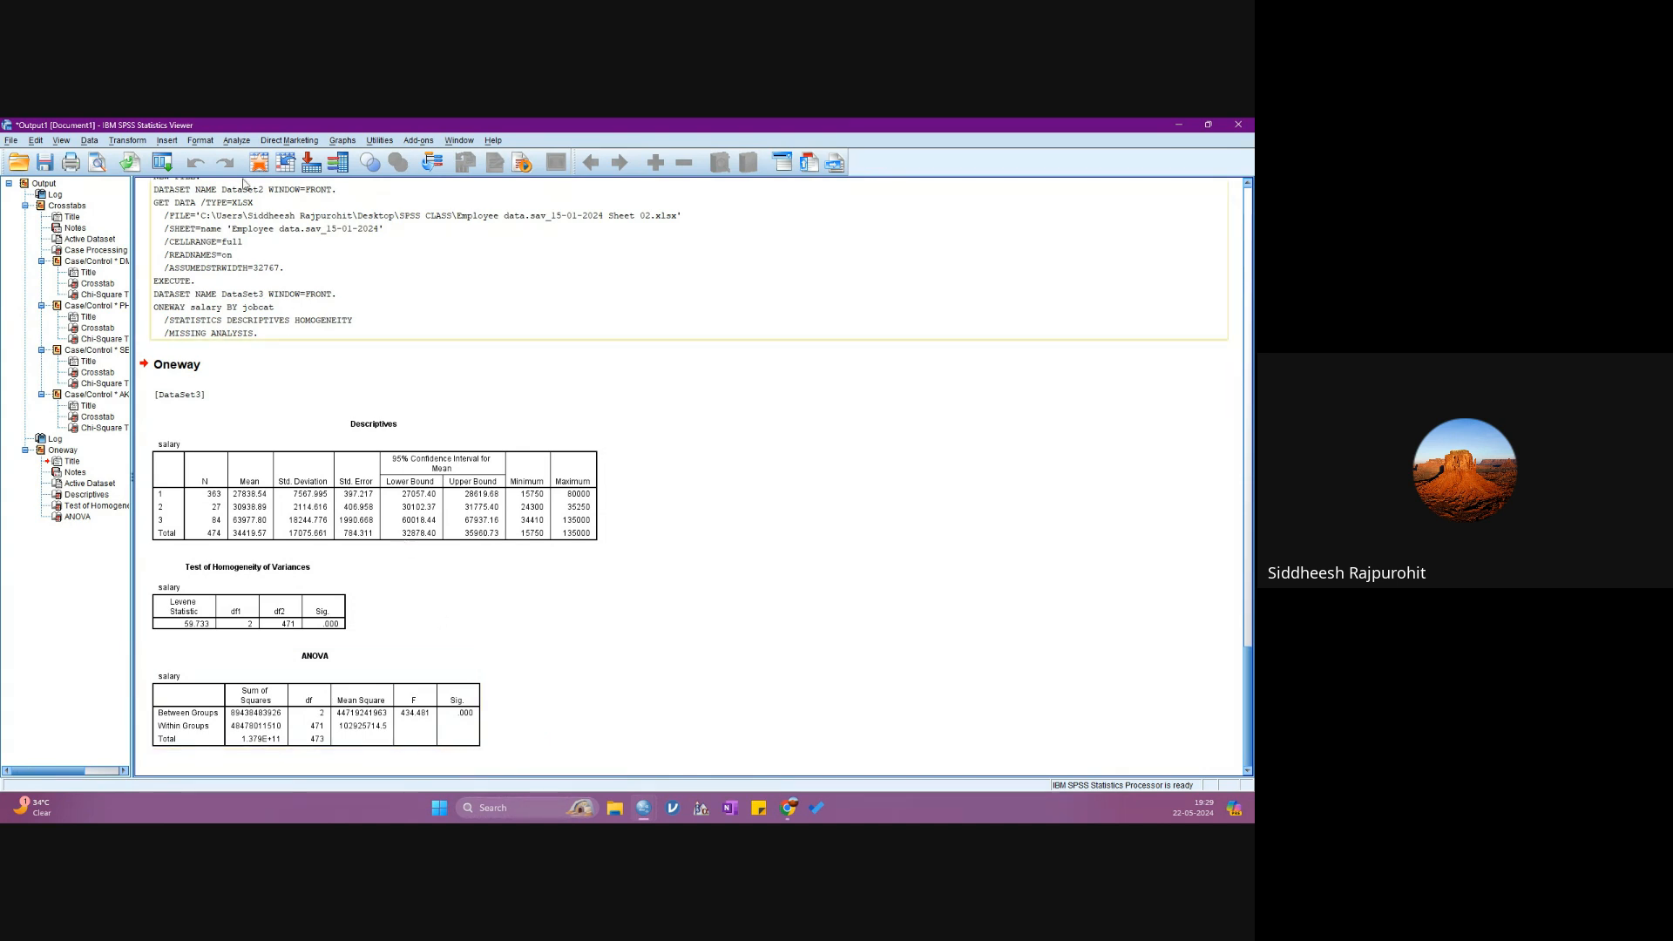
- Reopen the One-Way ANOVA of salary by jobcat and bring up its Post Hoc Multiple Comparisons choices
{"action": "left_click", "coordinate": [237, 142]}
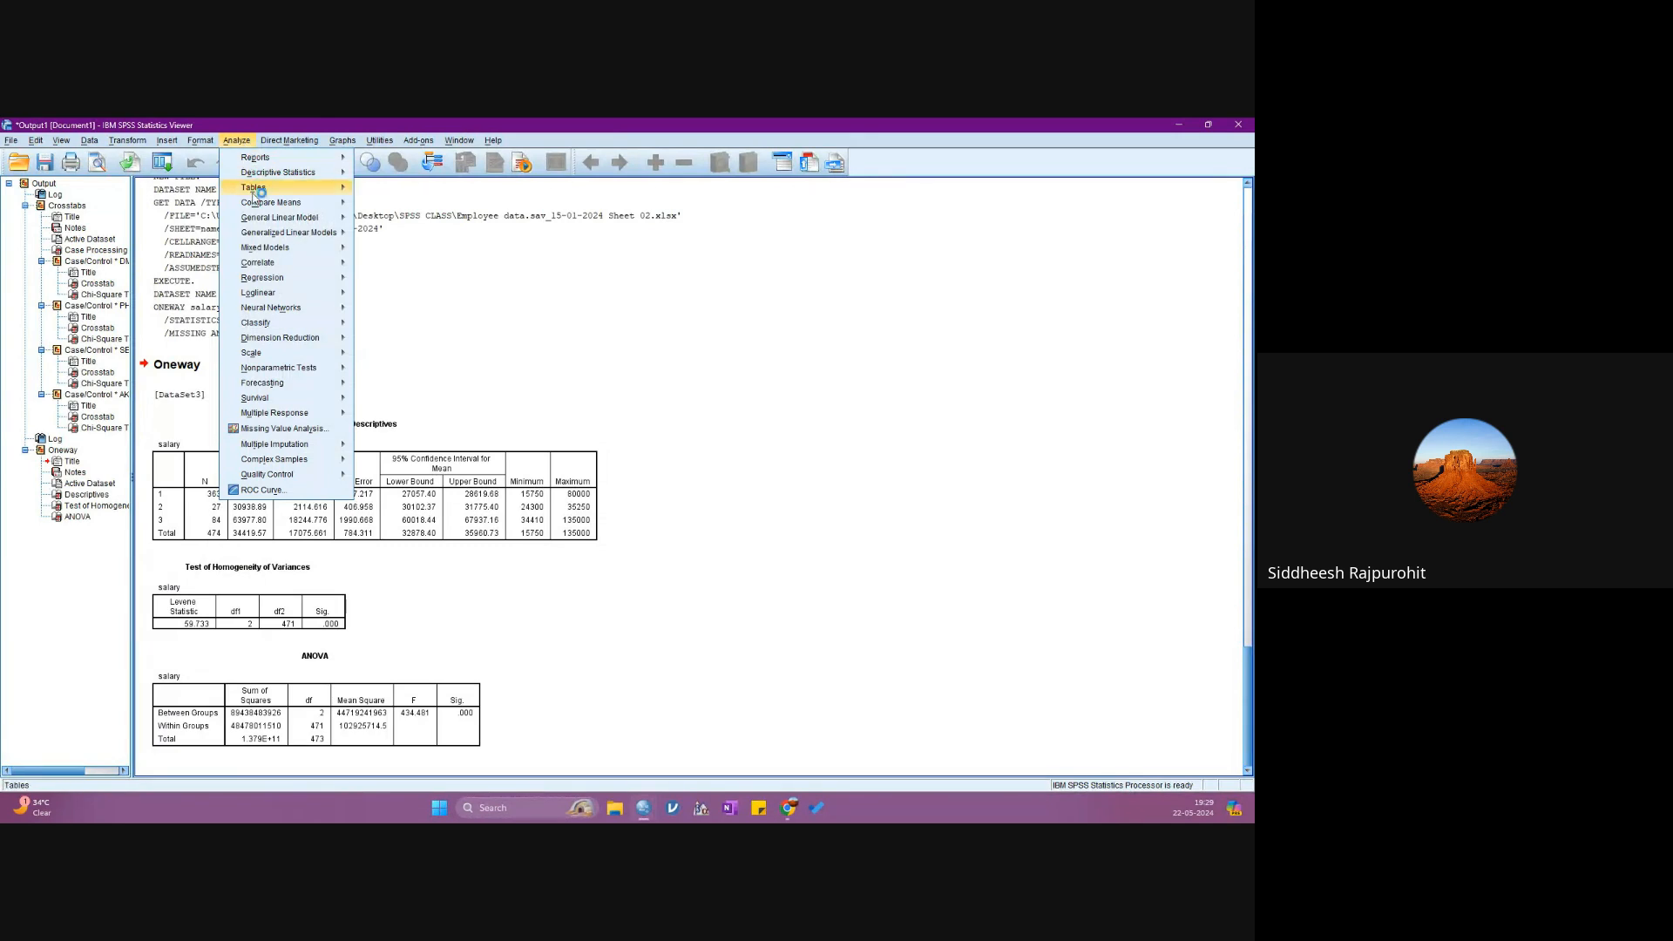
{"action": "mouse_move", "coordinate": [279, 202]}
{"action": "left_click", "coordinate": [426, 275]}
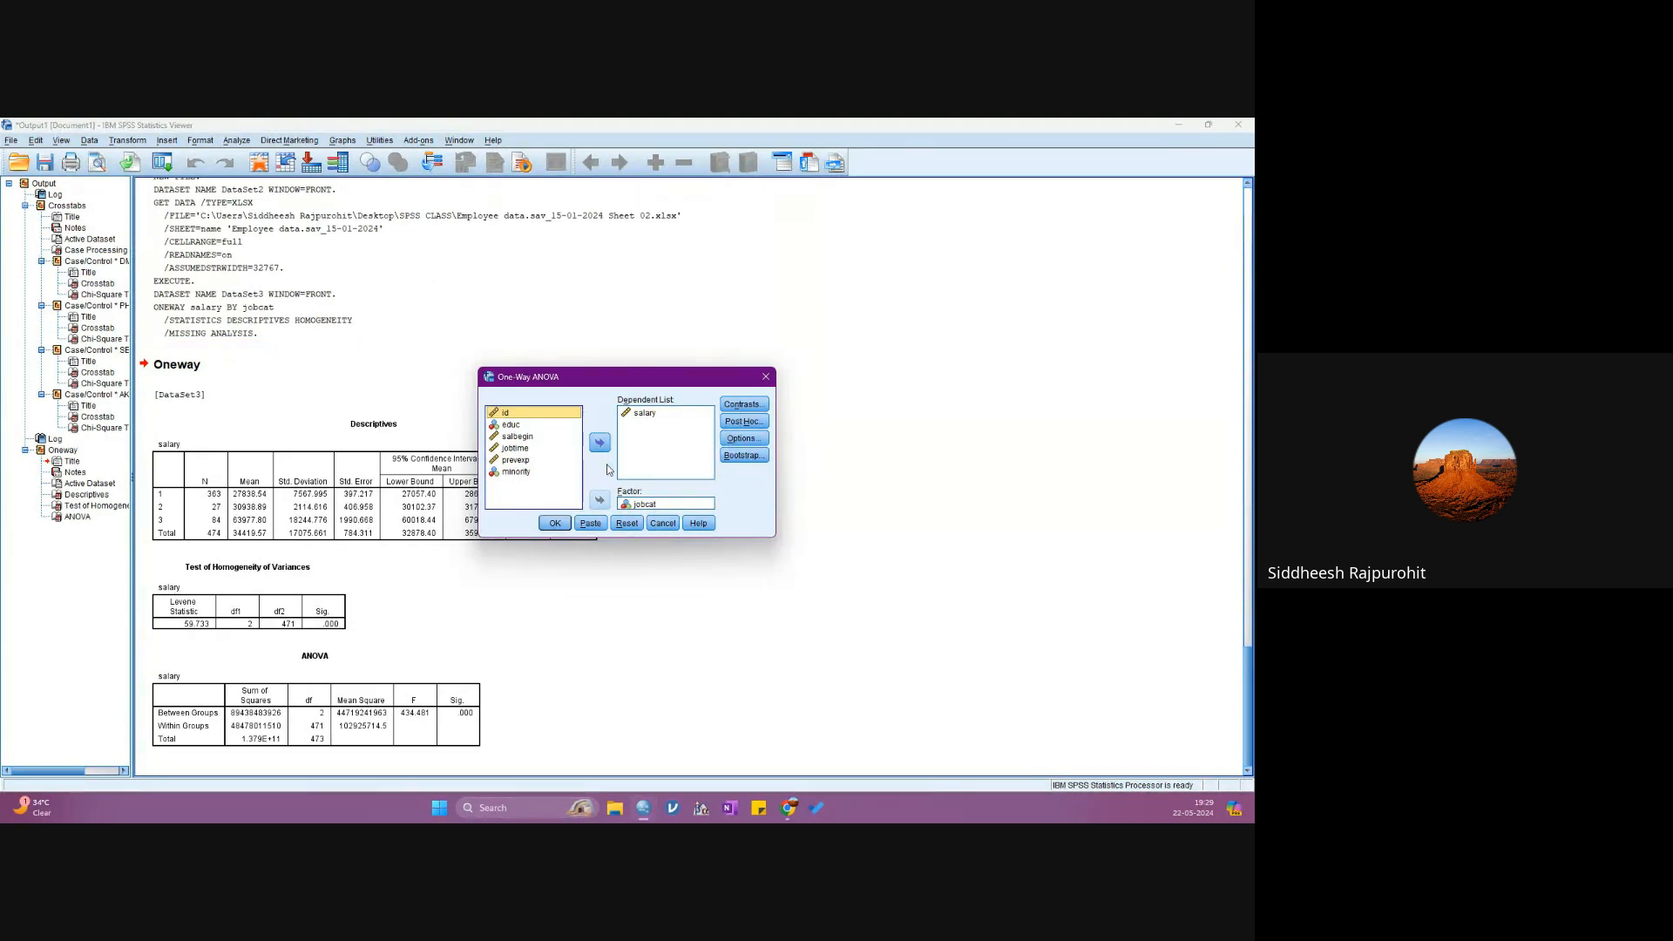
{"action": "left_click", "coordinate": [743, 421]}
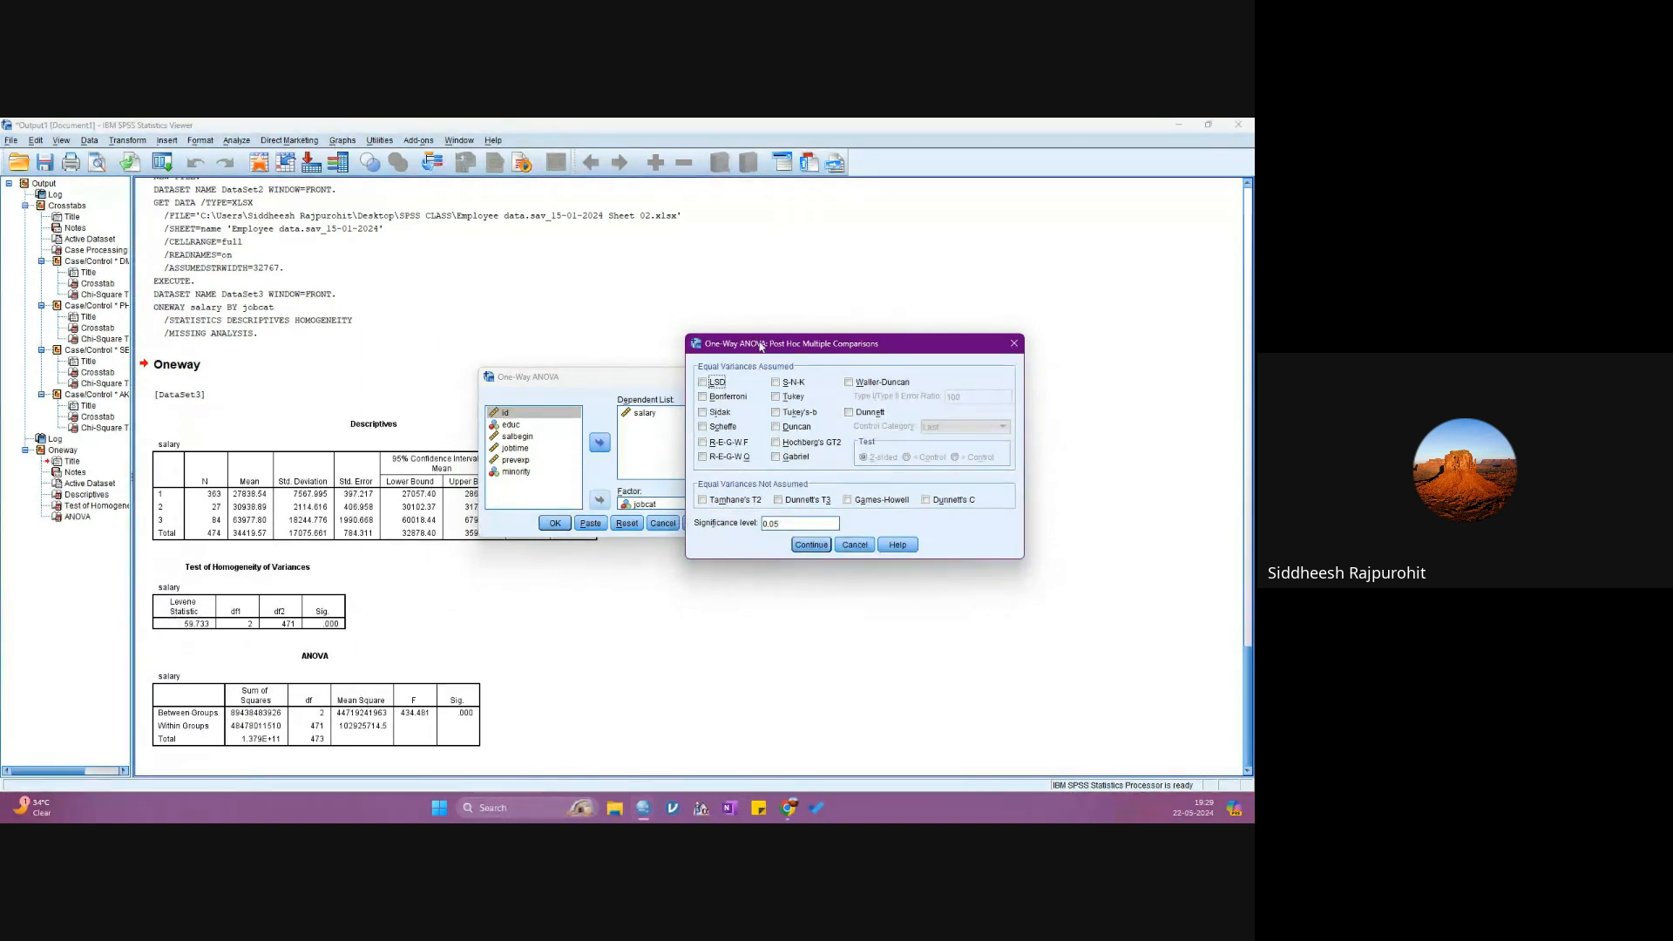
{"action": "left_click_drag", "start_coordinate": [757, 347], "coordinate": [364, 397]}
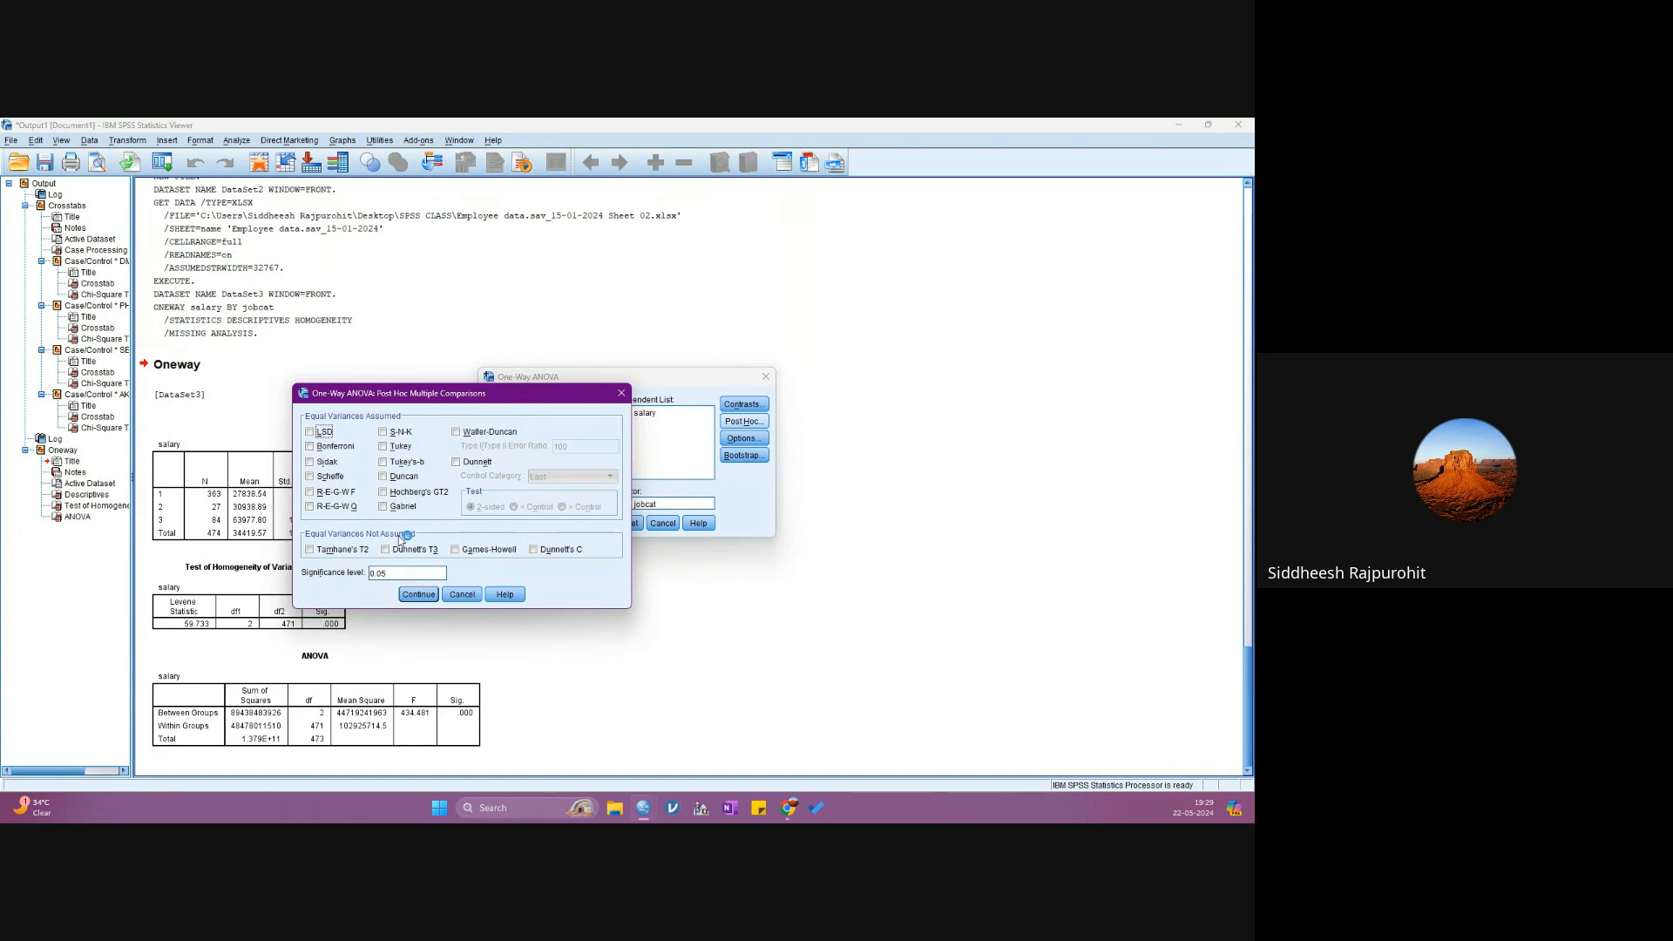
{"action": "left_click_drag", "start_coordinate": [499, 397], "coordinate": [677, 305]}
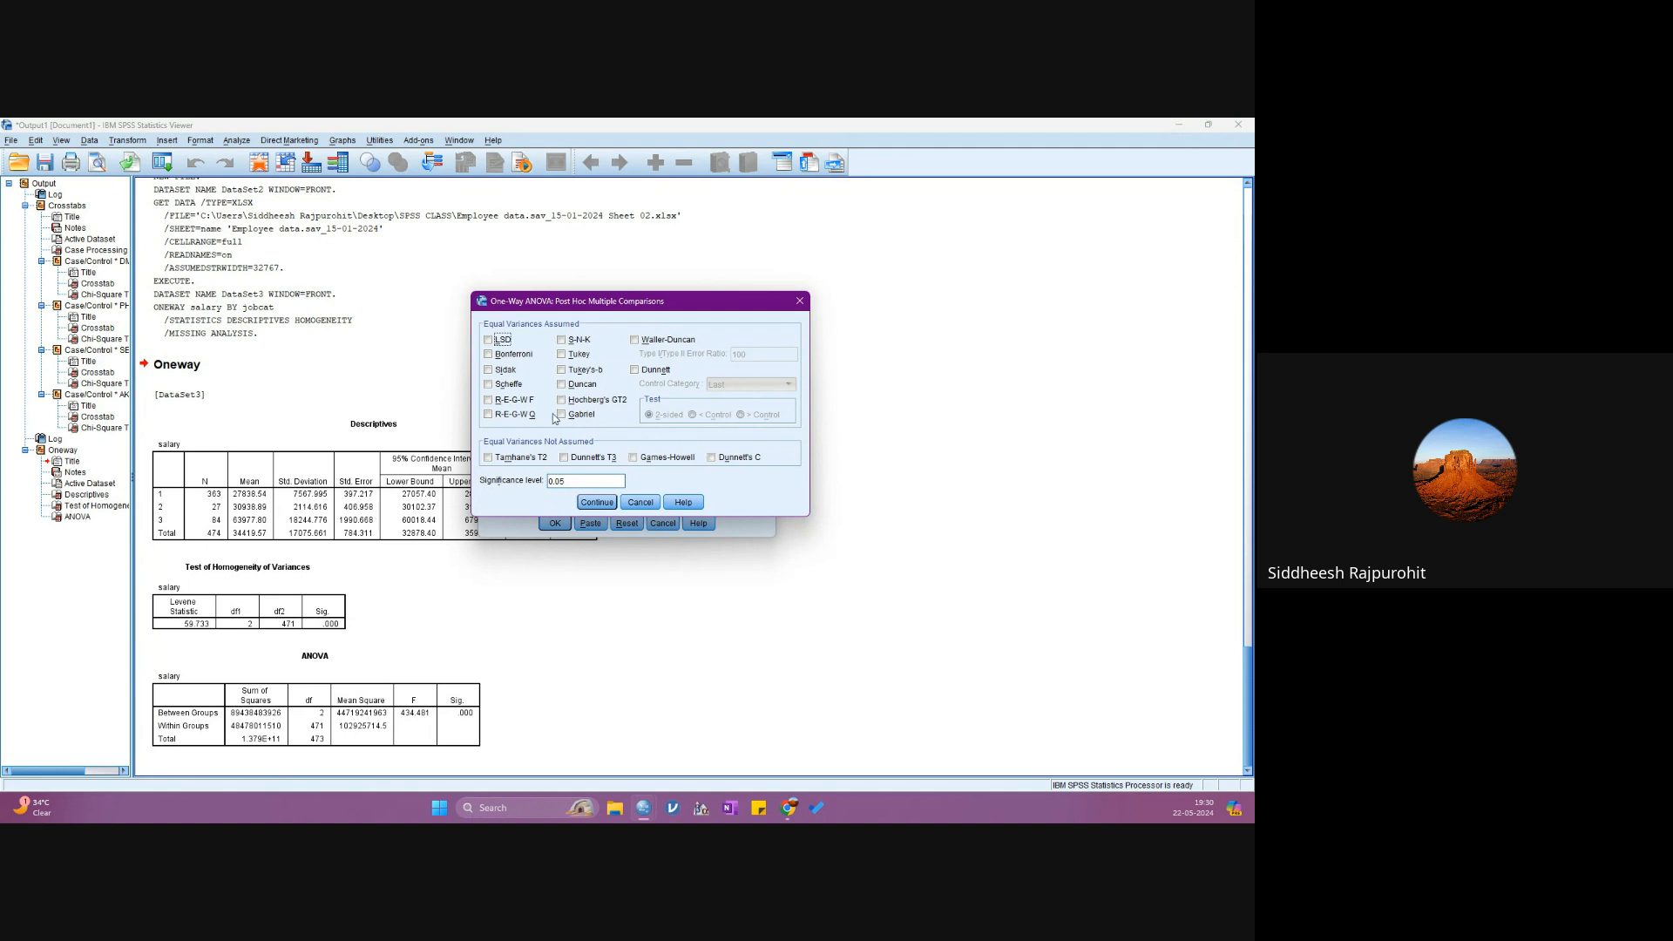
{"action": "left_click", "coordinate": [632, 459]}
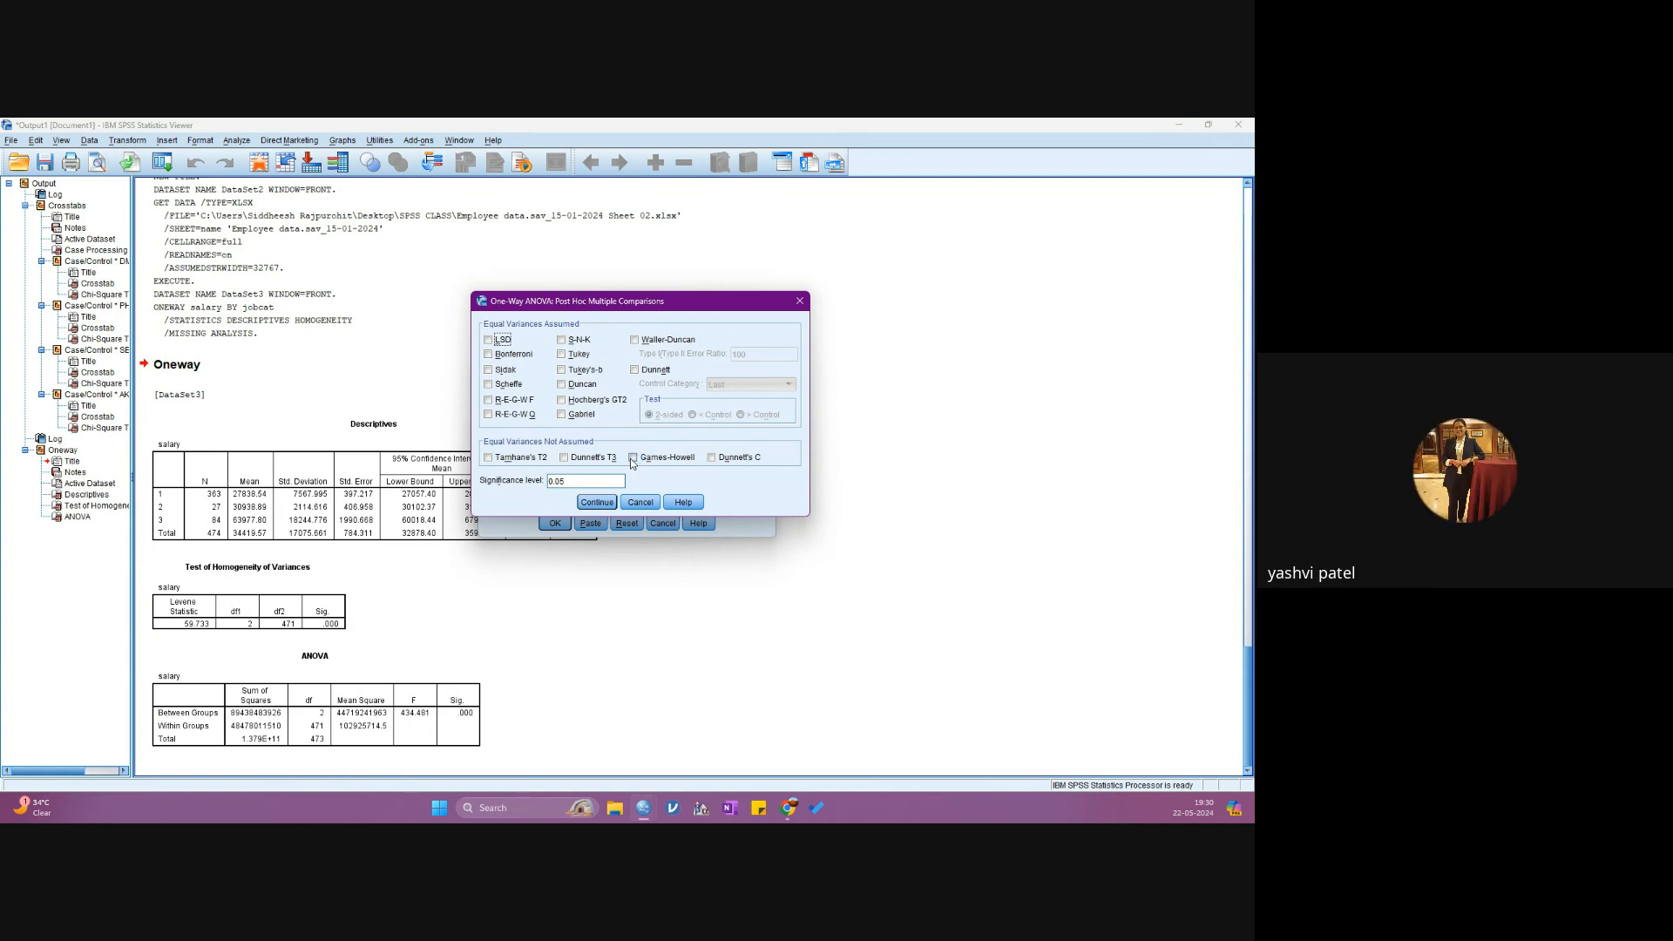
{"action": "left_click", "coordinate": [569, 452]}
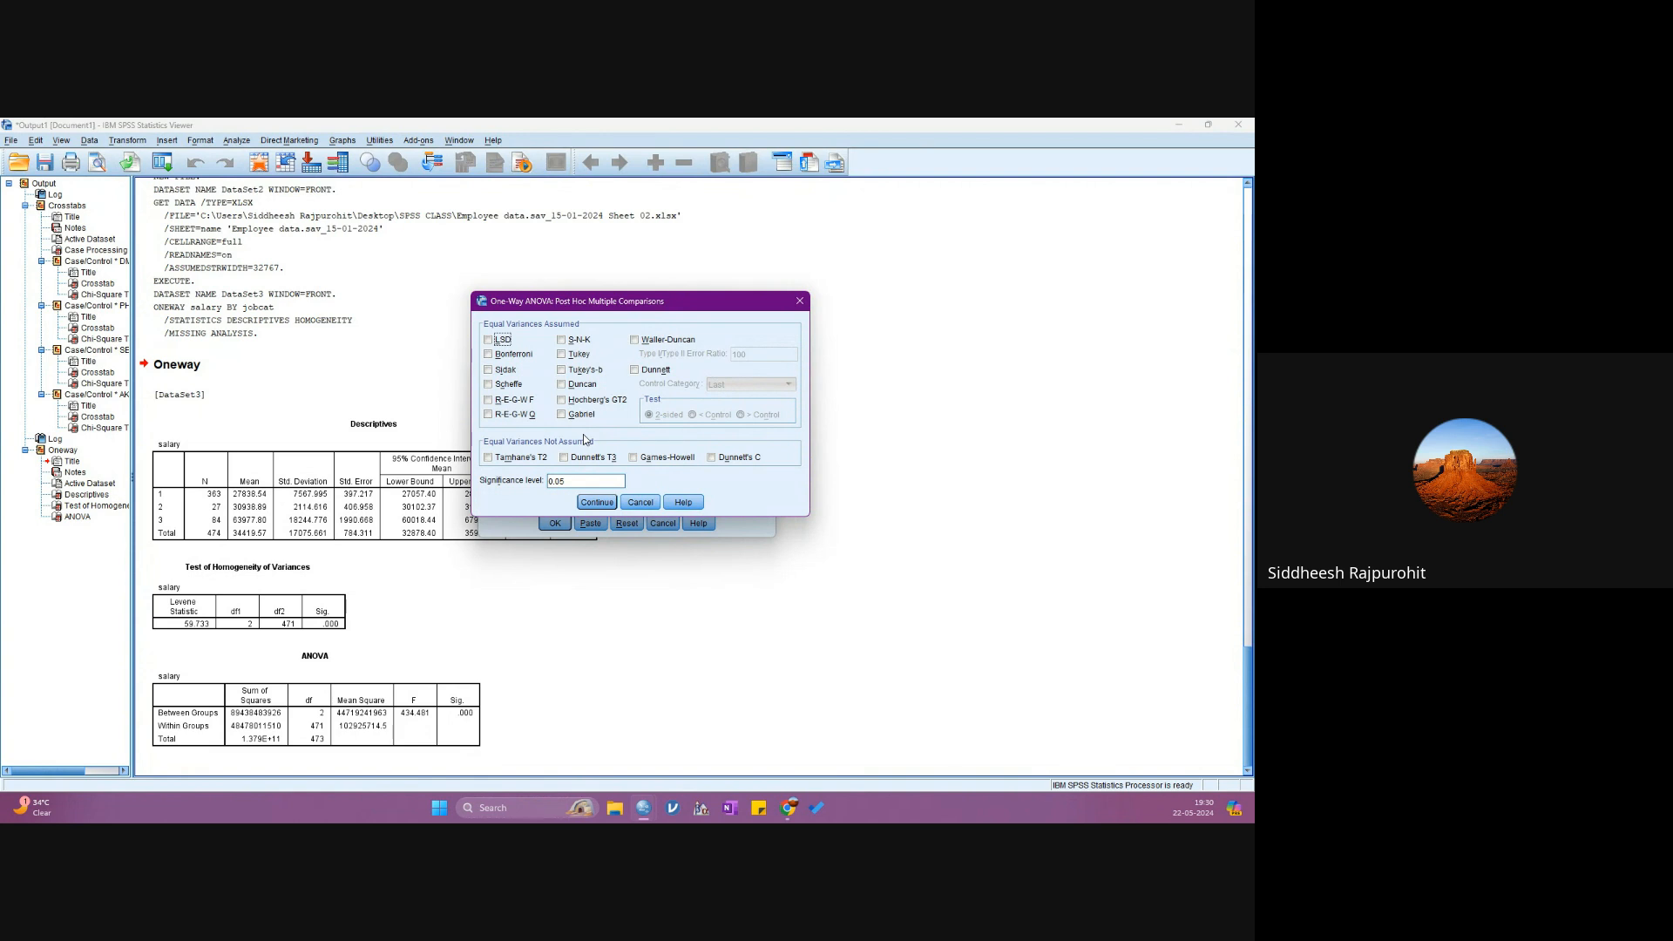
- Choose Games-Howell as the only post hoc test, under equal variances not assumed, and run the ANOVA
{"action": "left_click", "coordinate": [564, 355]}
{"action": "left_click", "coordinate": [499, 357]}
{"action": "left_click", "coordinate": [533, 355]}
{"action": "left_click", "coordinate": [635, 459]}
{"action": "left_click", "coordinate": [562, 355]}
{"action": "left_click", "coordinate": [605, 505]}
{"action": "left_click", "coordinate": [555, 523]}
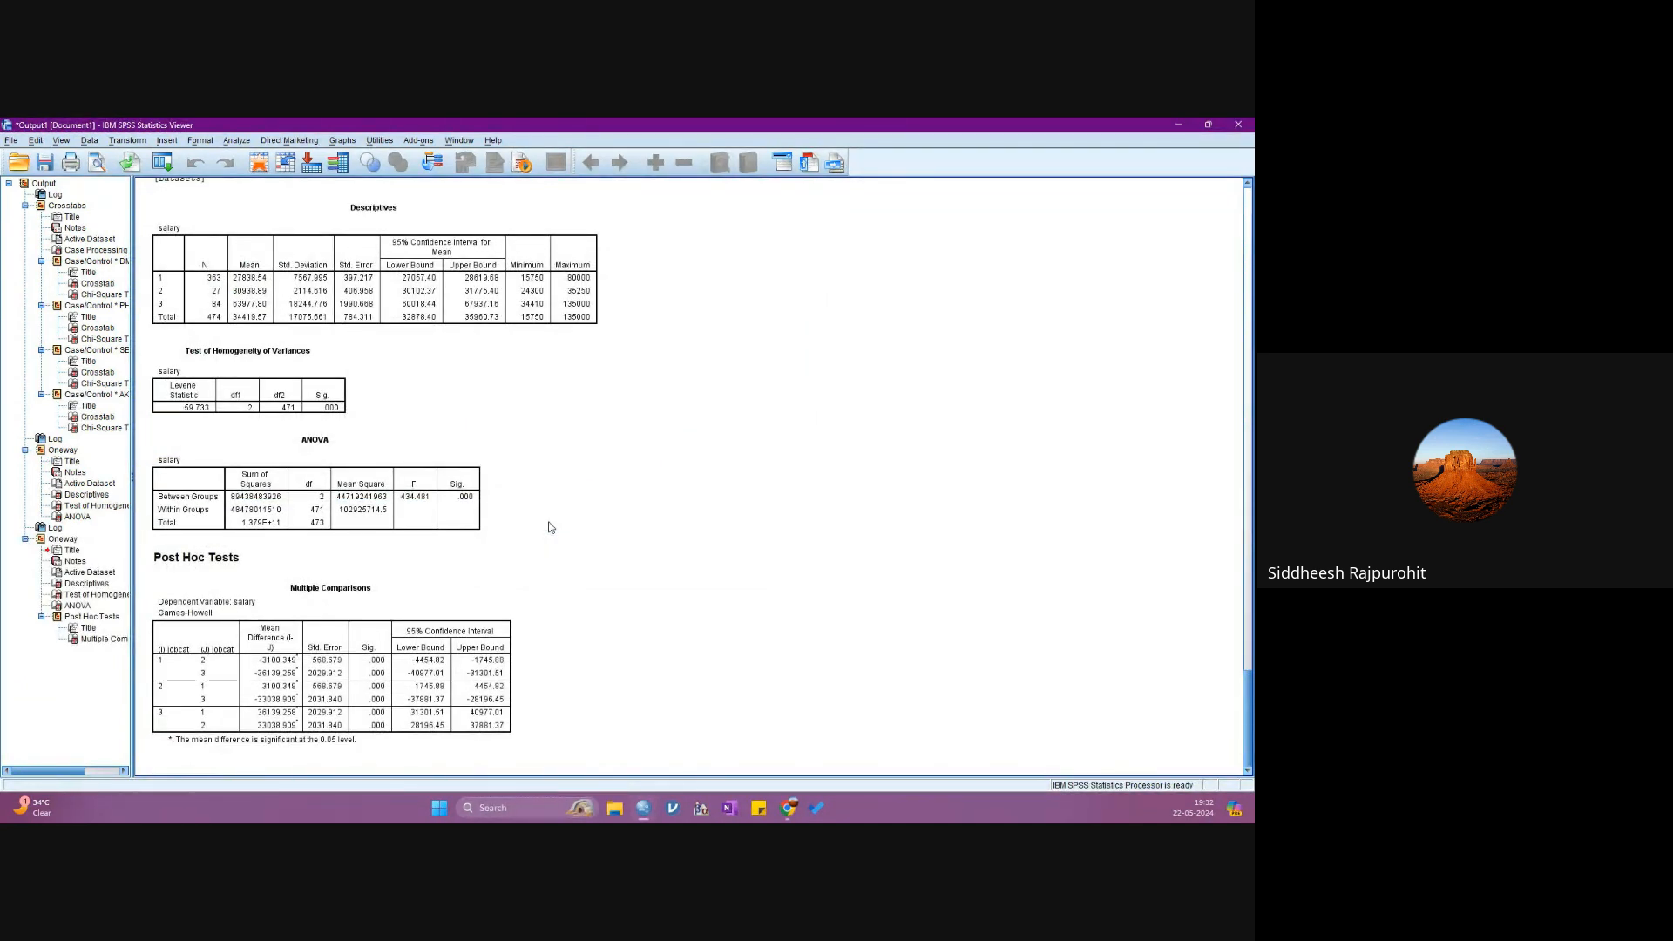
- Recheck the post hoc and statistics options of the salary by jobcat One-Way ANOVA and run it again with the same settings
{"action": "left_click", "coordinate": [446, 584]}
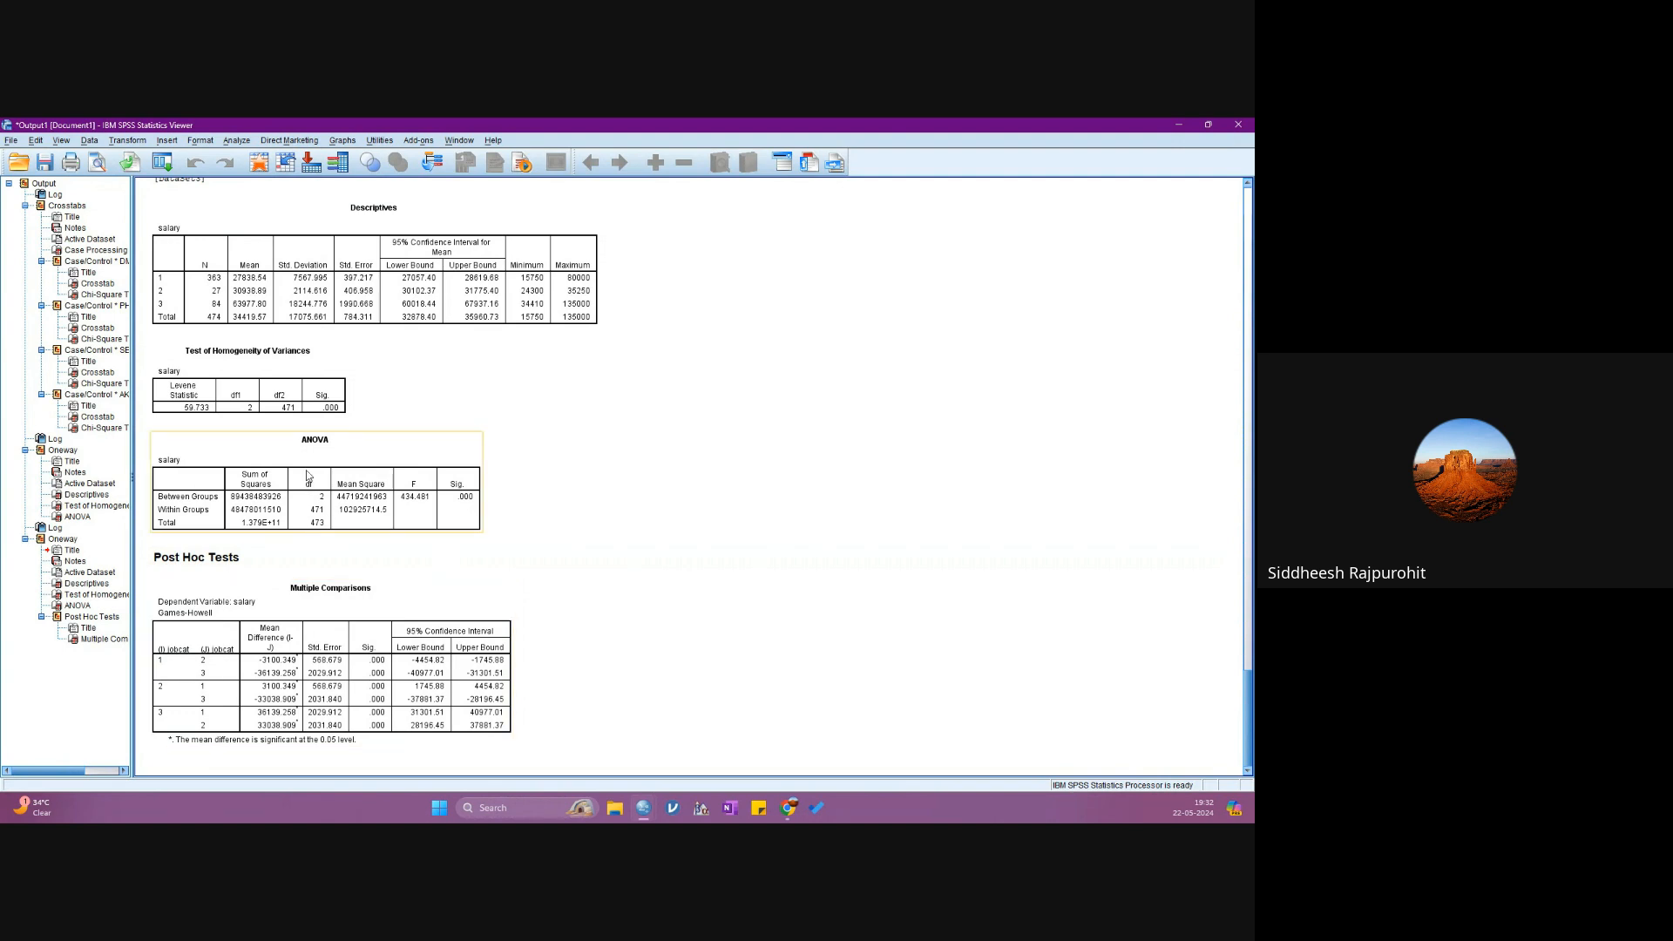
{"action": "left_click", "coordinate": [236, 141]}
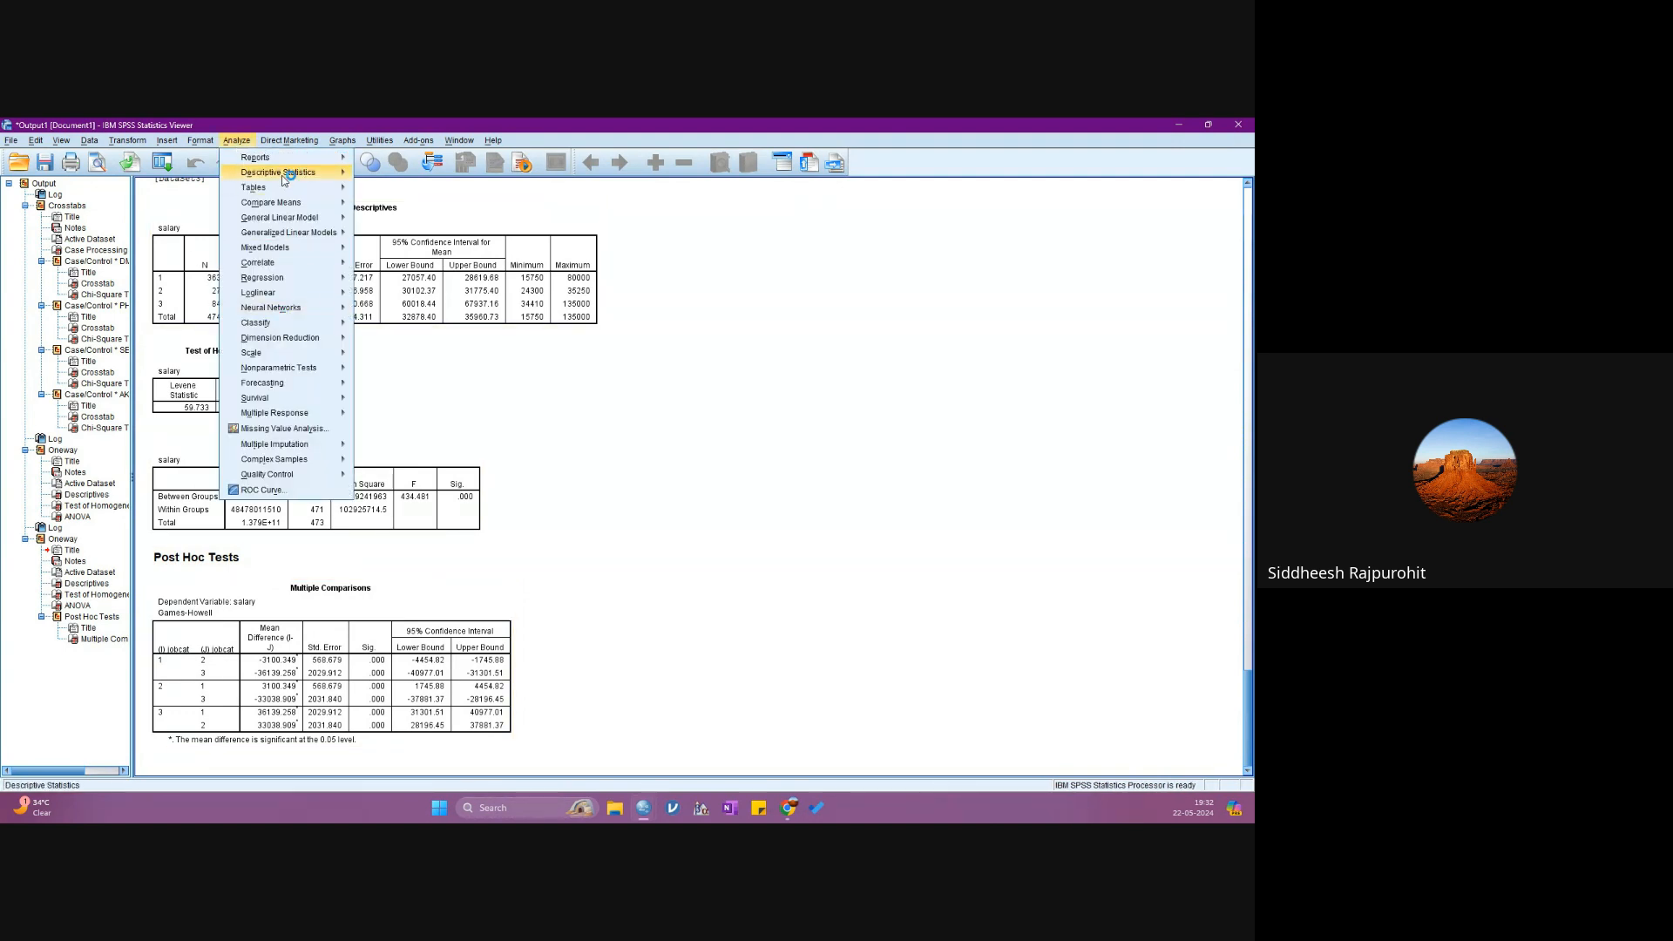
{"action": "mouse_move", "coordinate": [324, 192]}
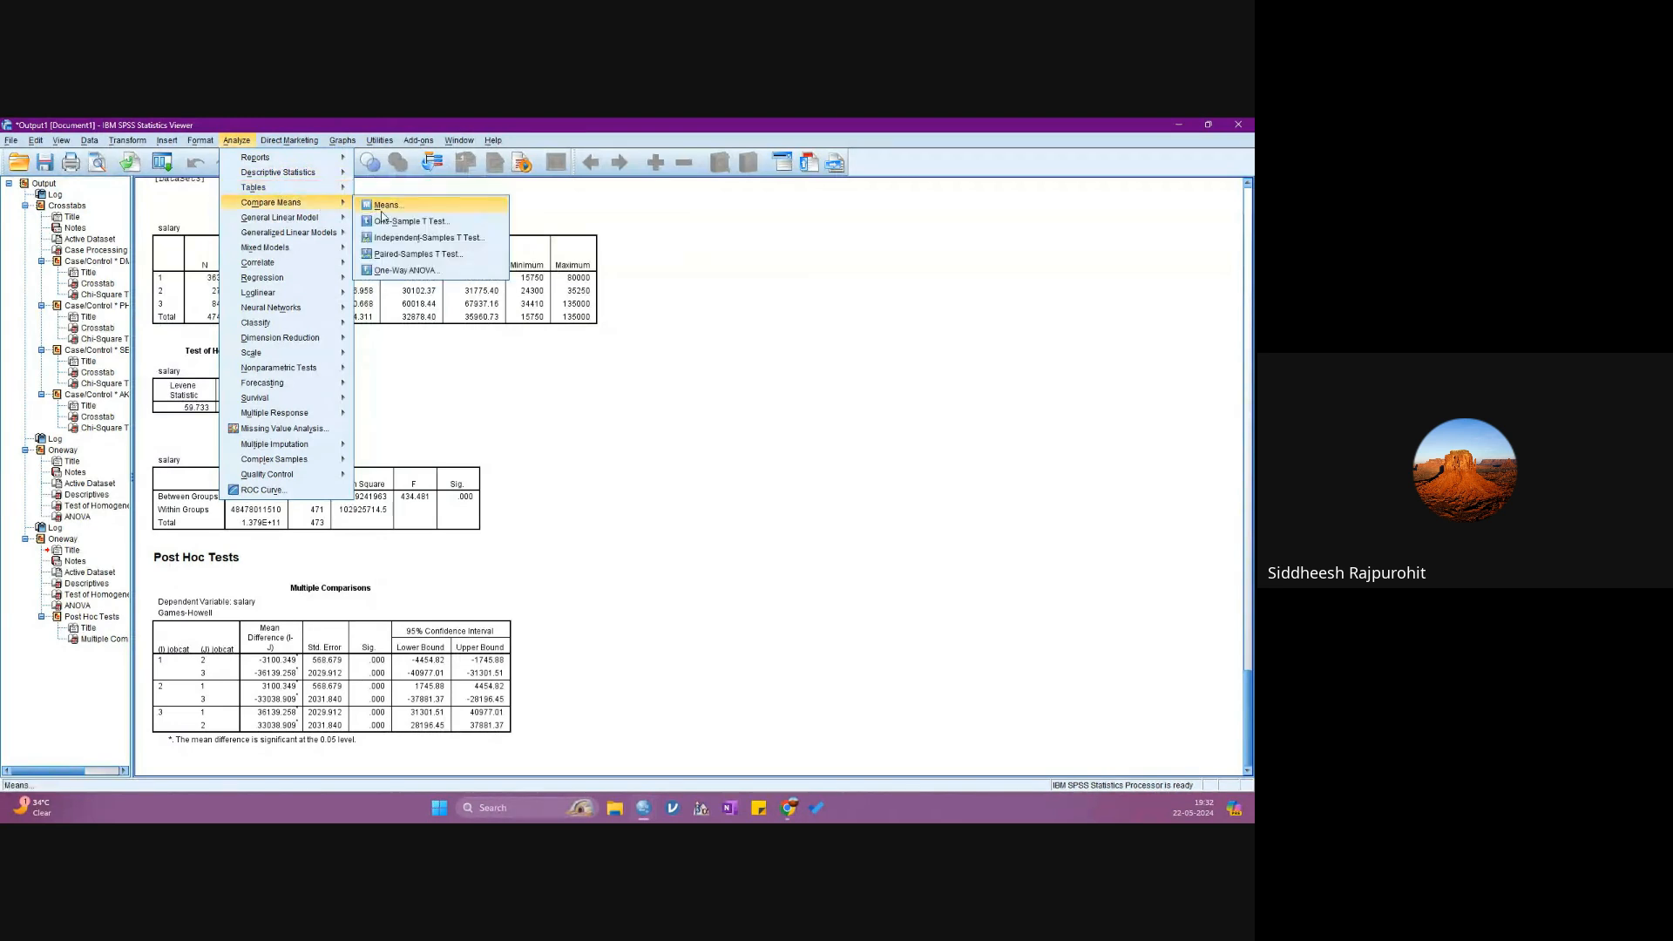
{"action": "left_click", "coordinate": [410, 270]}
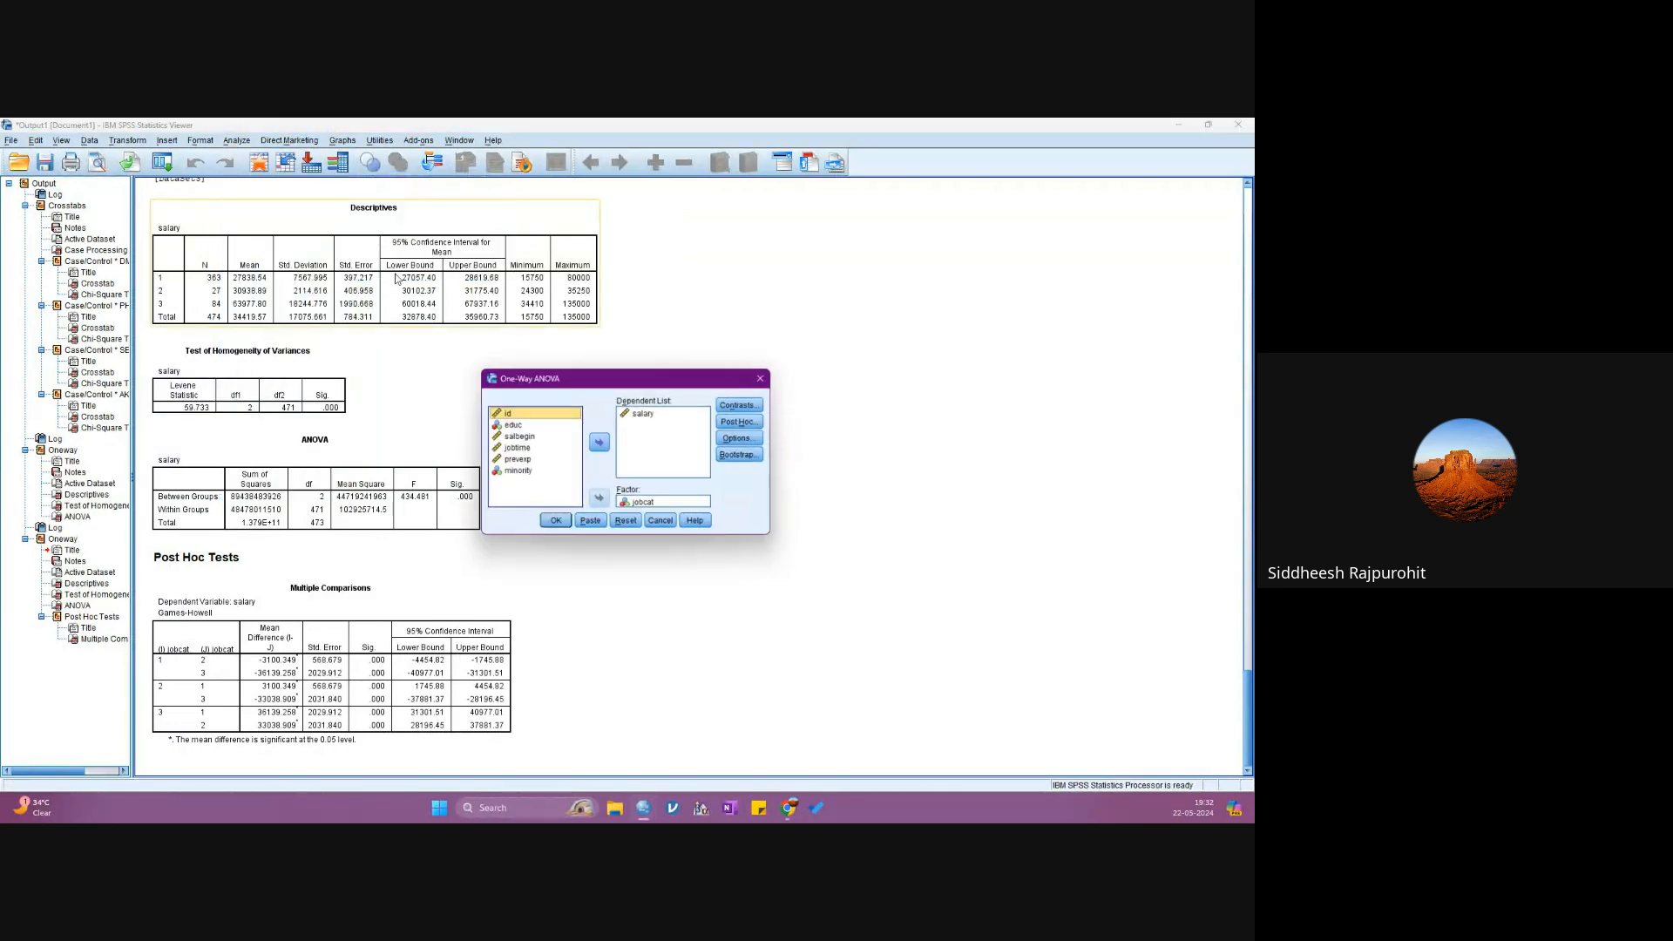
{"action": "left_click", "coordinate": [743, 422]}
{"action": "left_click", "coordinate": [583, 550]}
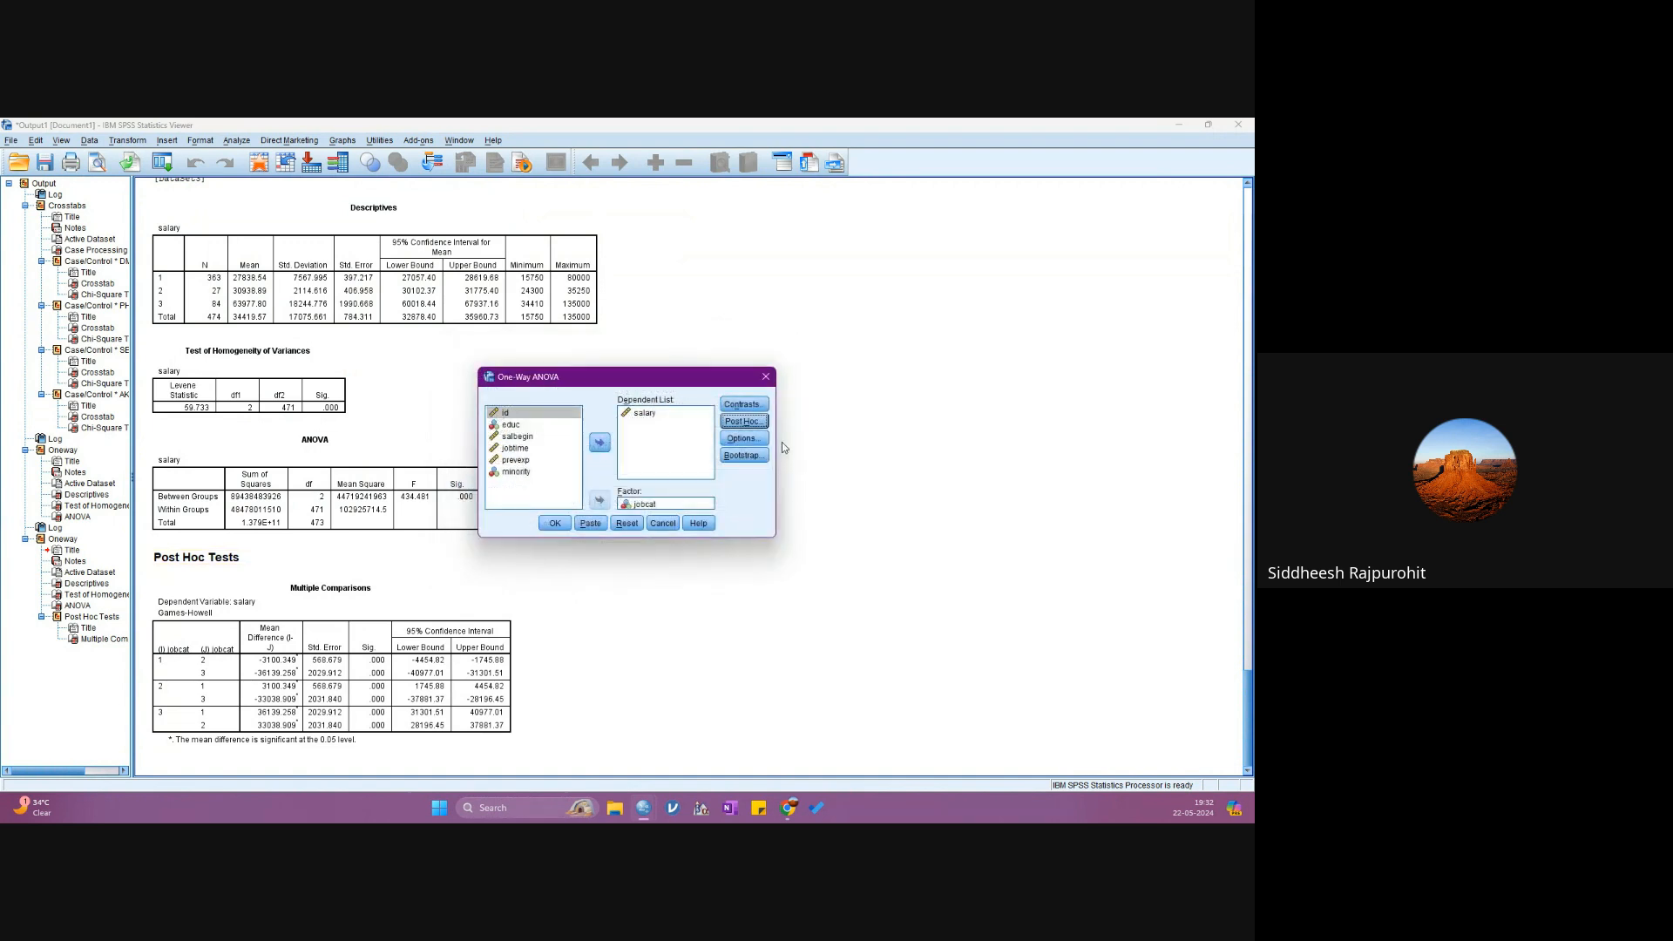
{"action": "left_click", "coordinate": [743, 438]}
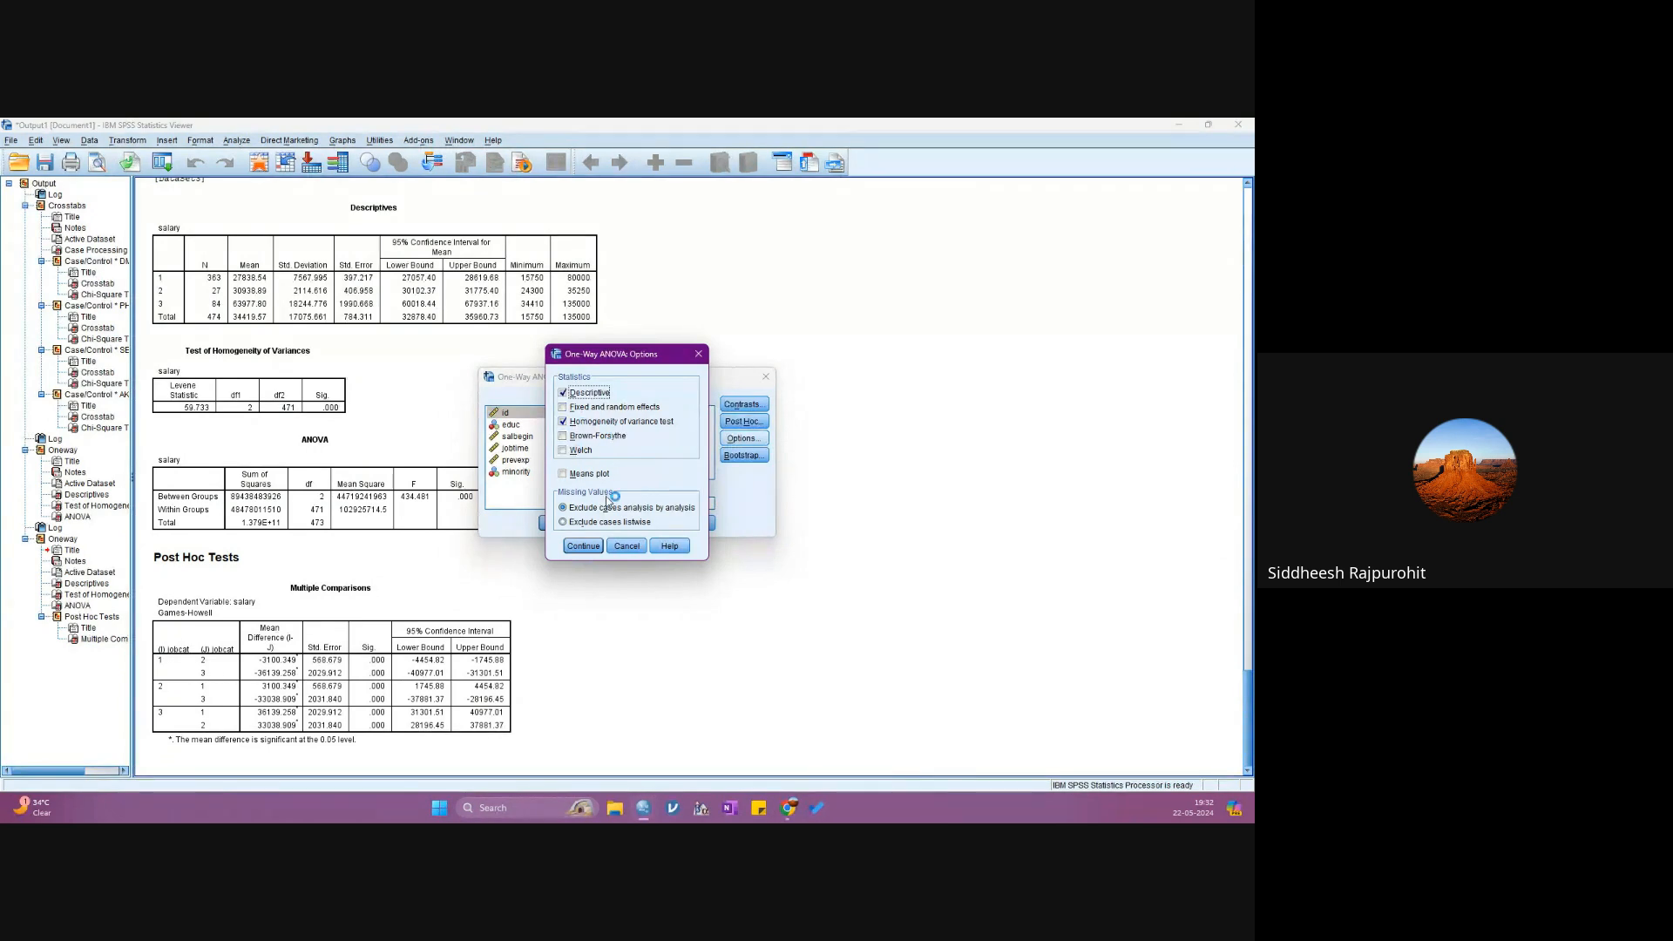
{"action": "left_click", "coordinate": [580, 546]}
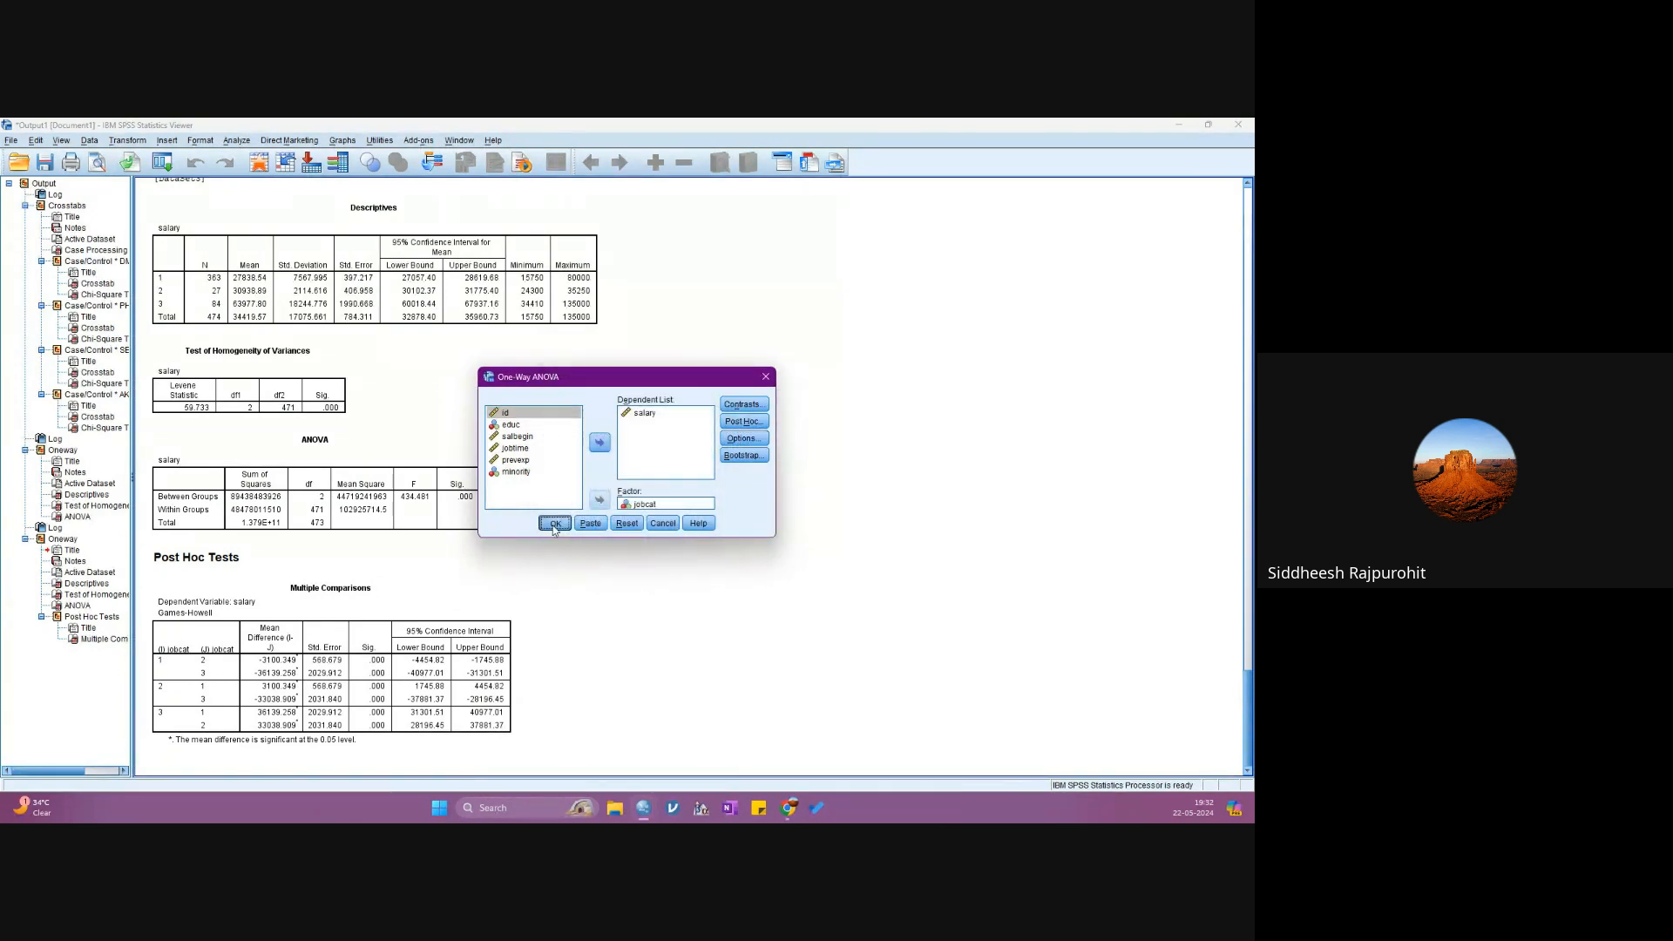
{"action": "left_click", "coordinate": [552, 524]}
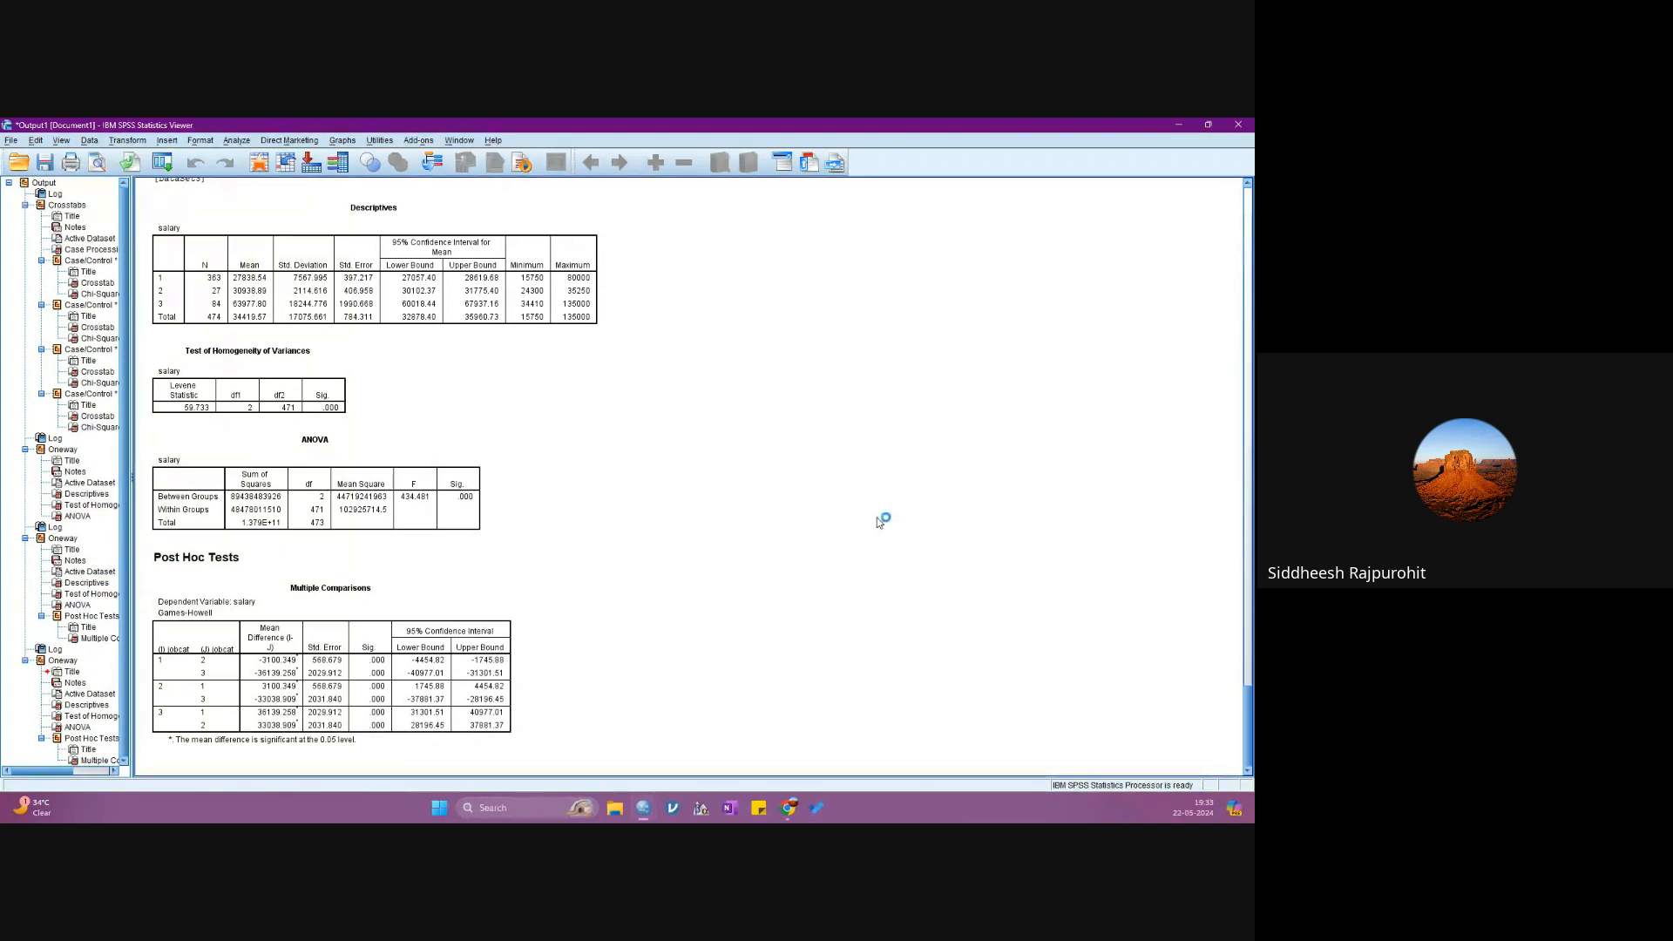
- Examine the Games-Howell Multiple Comparisons table for the pairwise salary differences between job categories
{"action": "left_click", "coordinate": [253, 701]}
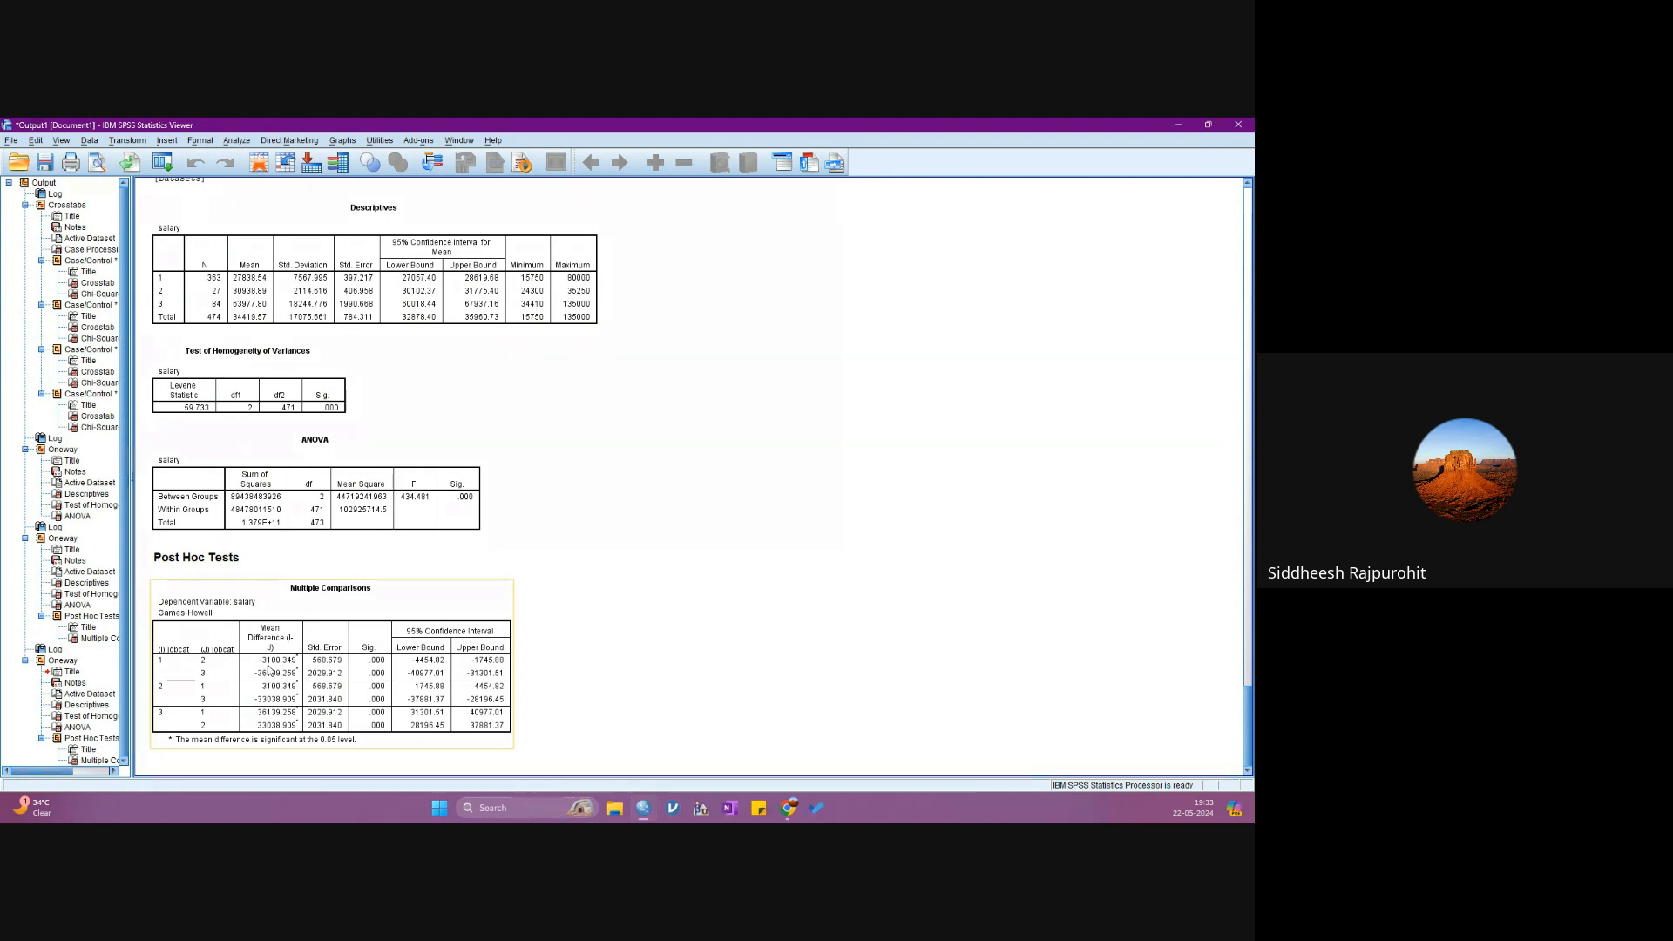
{"action": "left_click", "coordinate": [705, 622]}
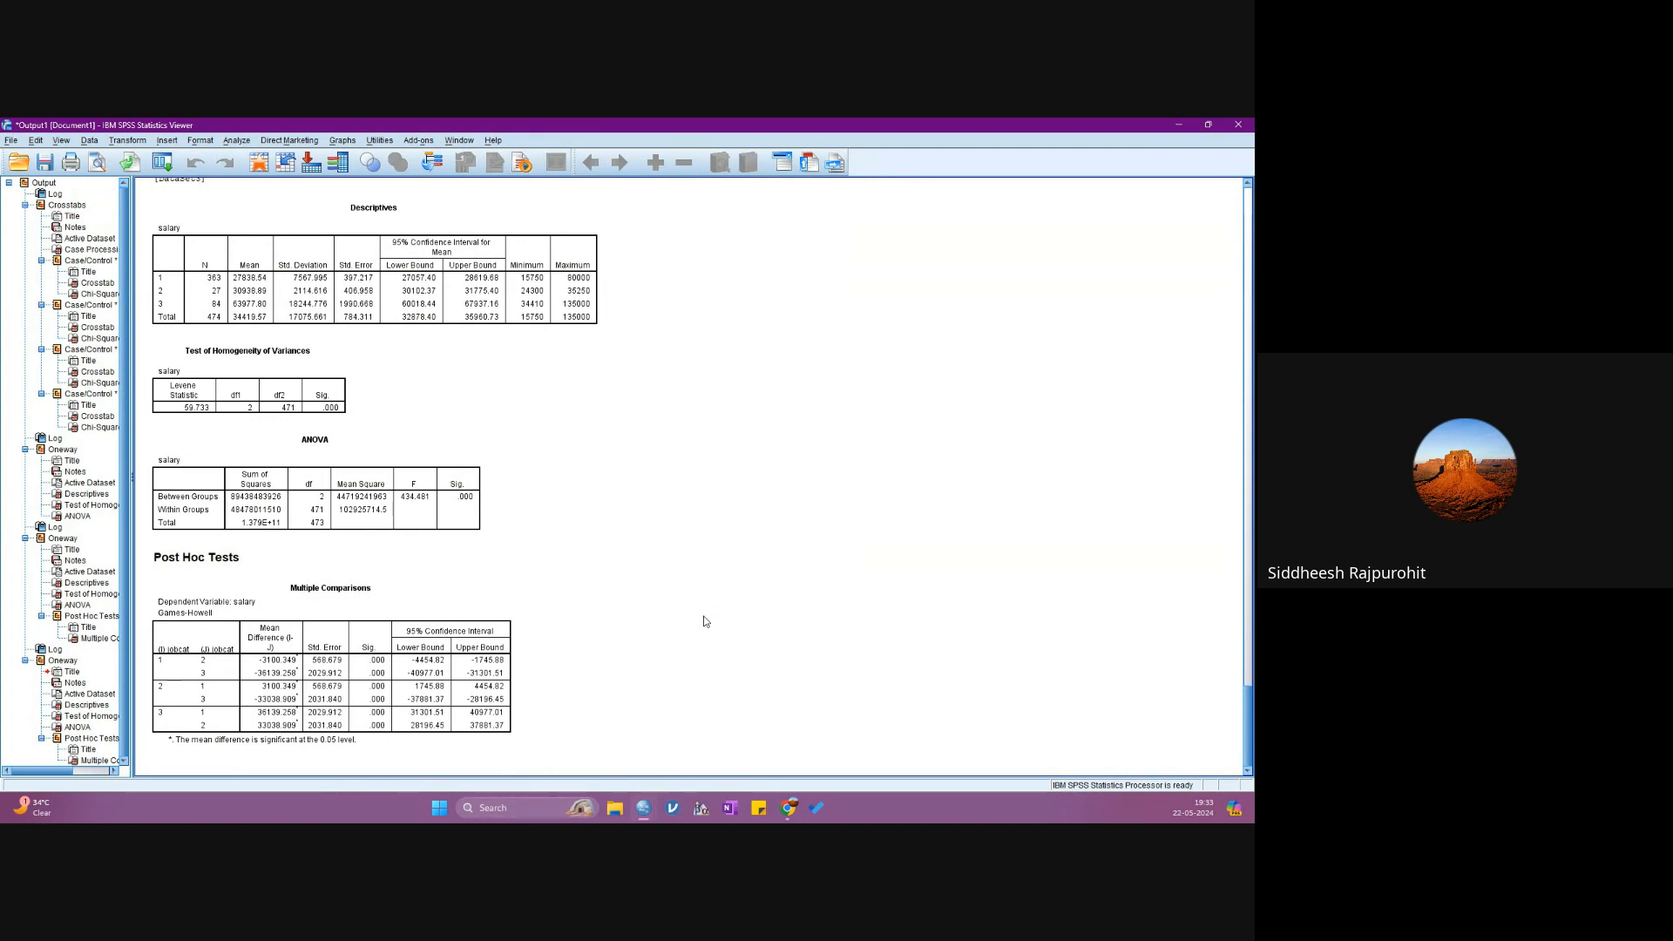
{"action": "left_click", "coordinate": [165, 672]}
{"action": "double_click", "coordinate": [347, 667]}
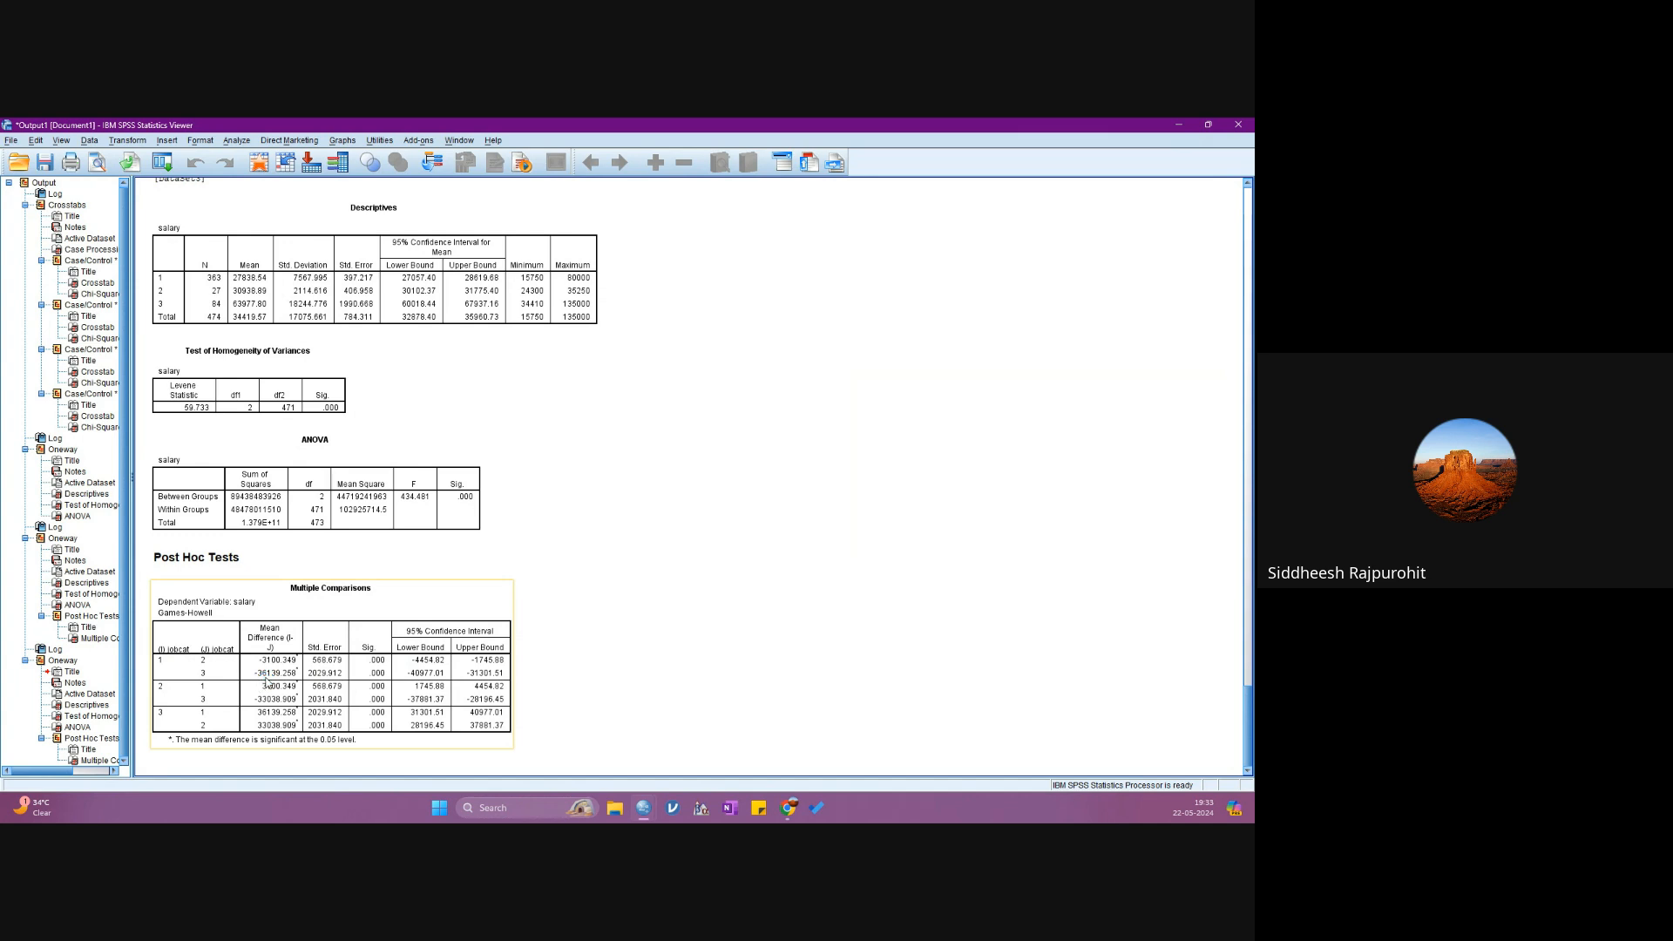
{"action": "left_click", "coordinate": [852, 669]}
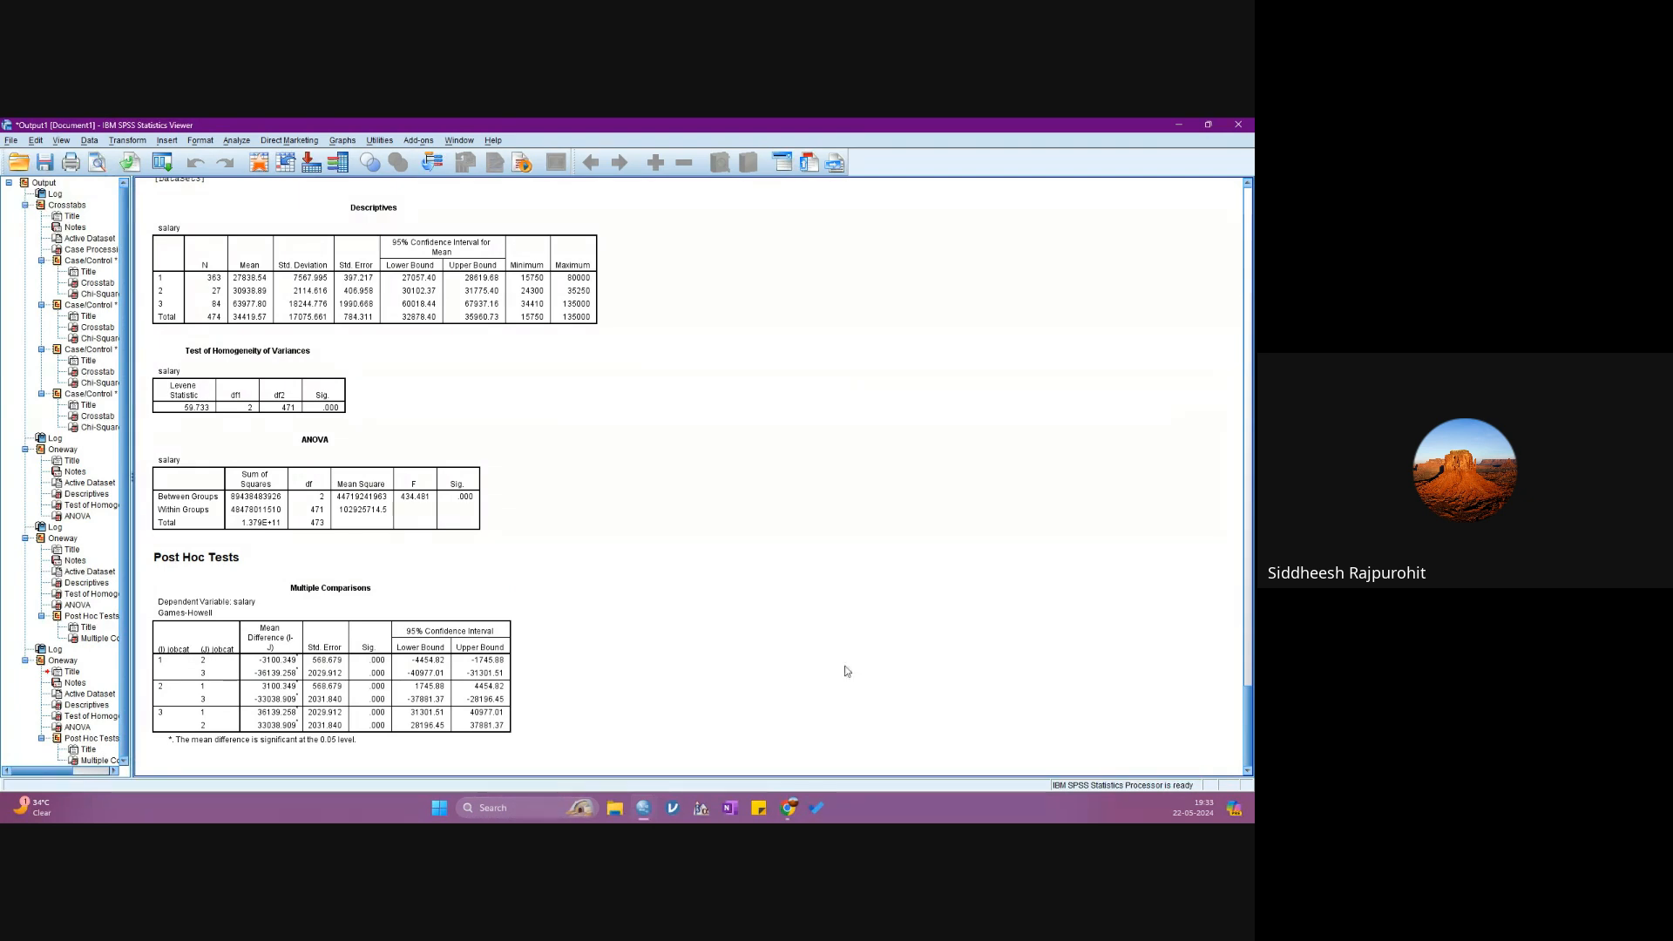
- Open the One-Way ANOVA with salary as dependent and jobcat as factor again, and show its post hoc test choices
{"action": "left_click", "coordinate": [235, 662]}
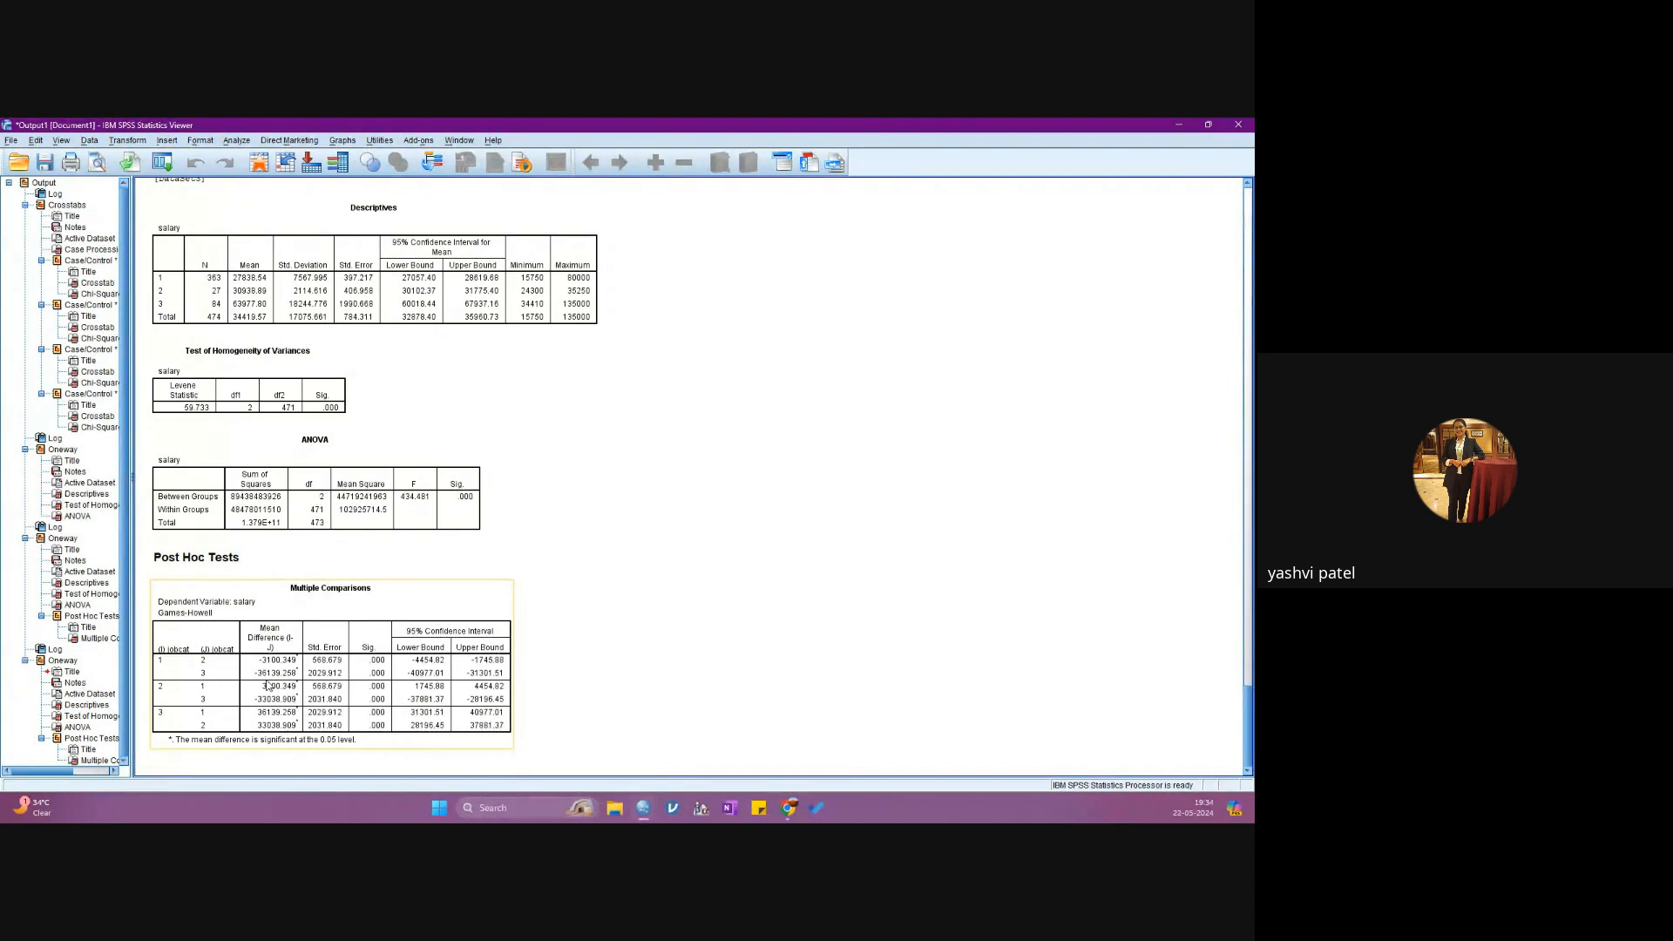
{"action": "left_click", "coordinate": [236, 142]}
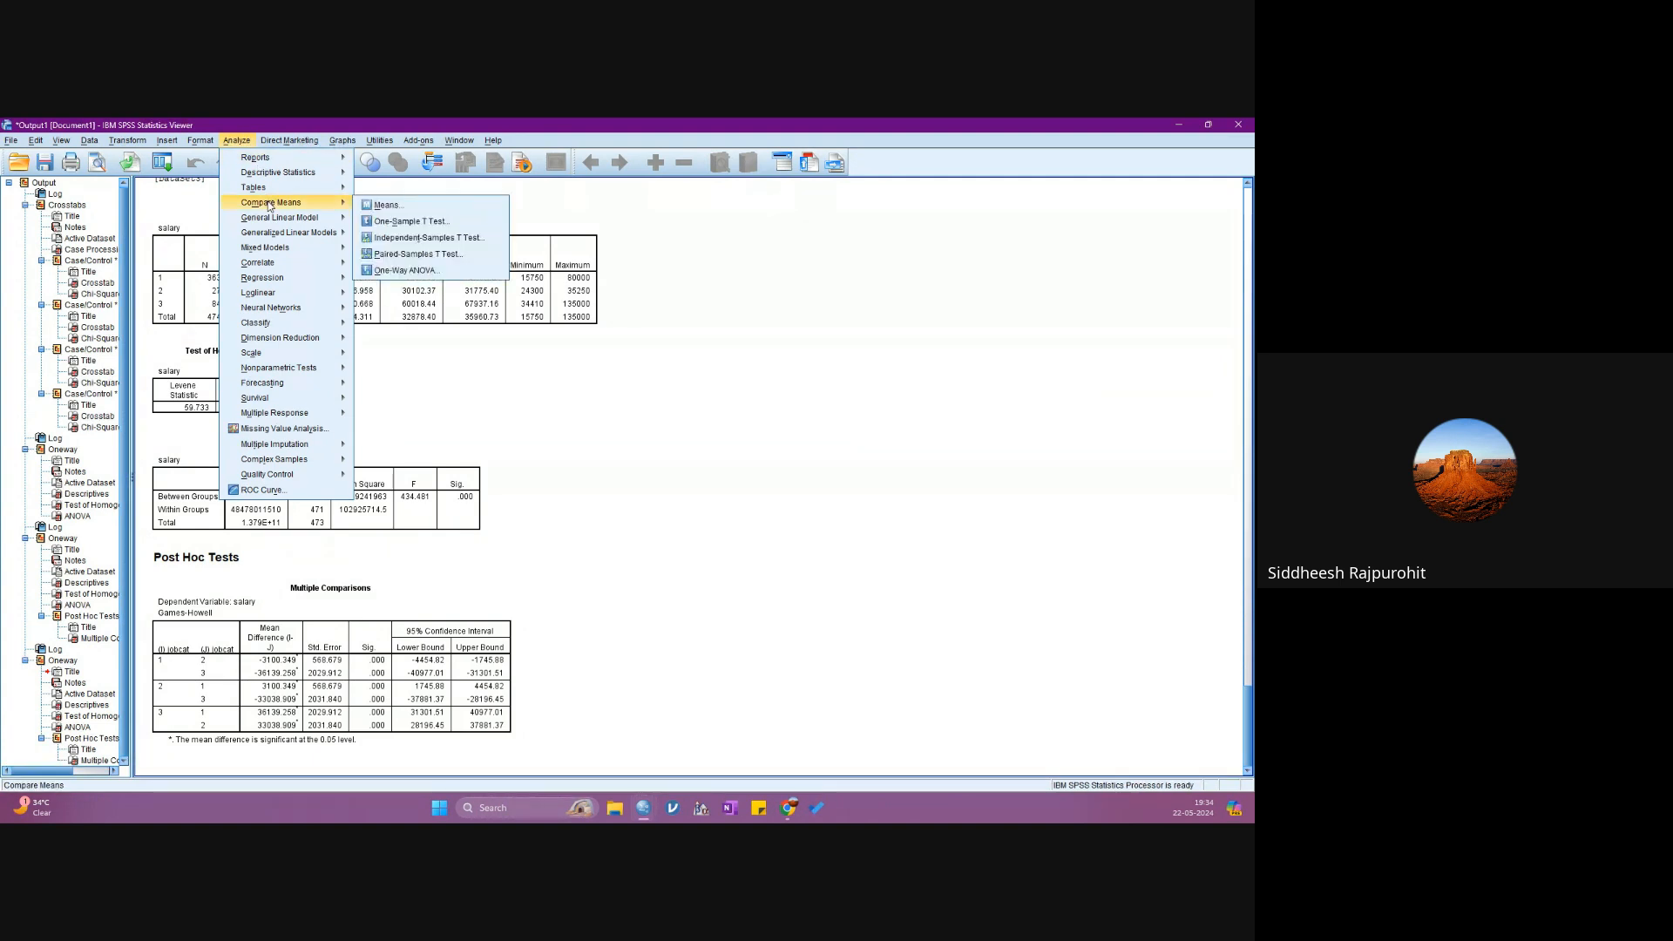
{"action": "left_click", "coordinate": [238, 142]}
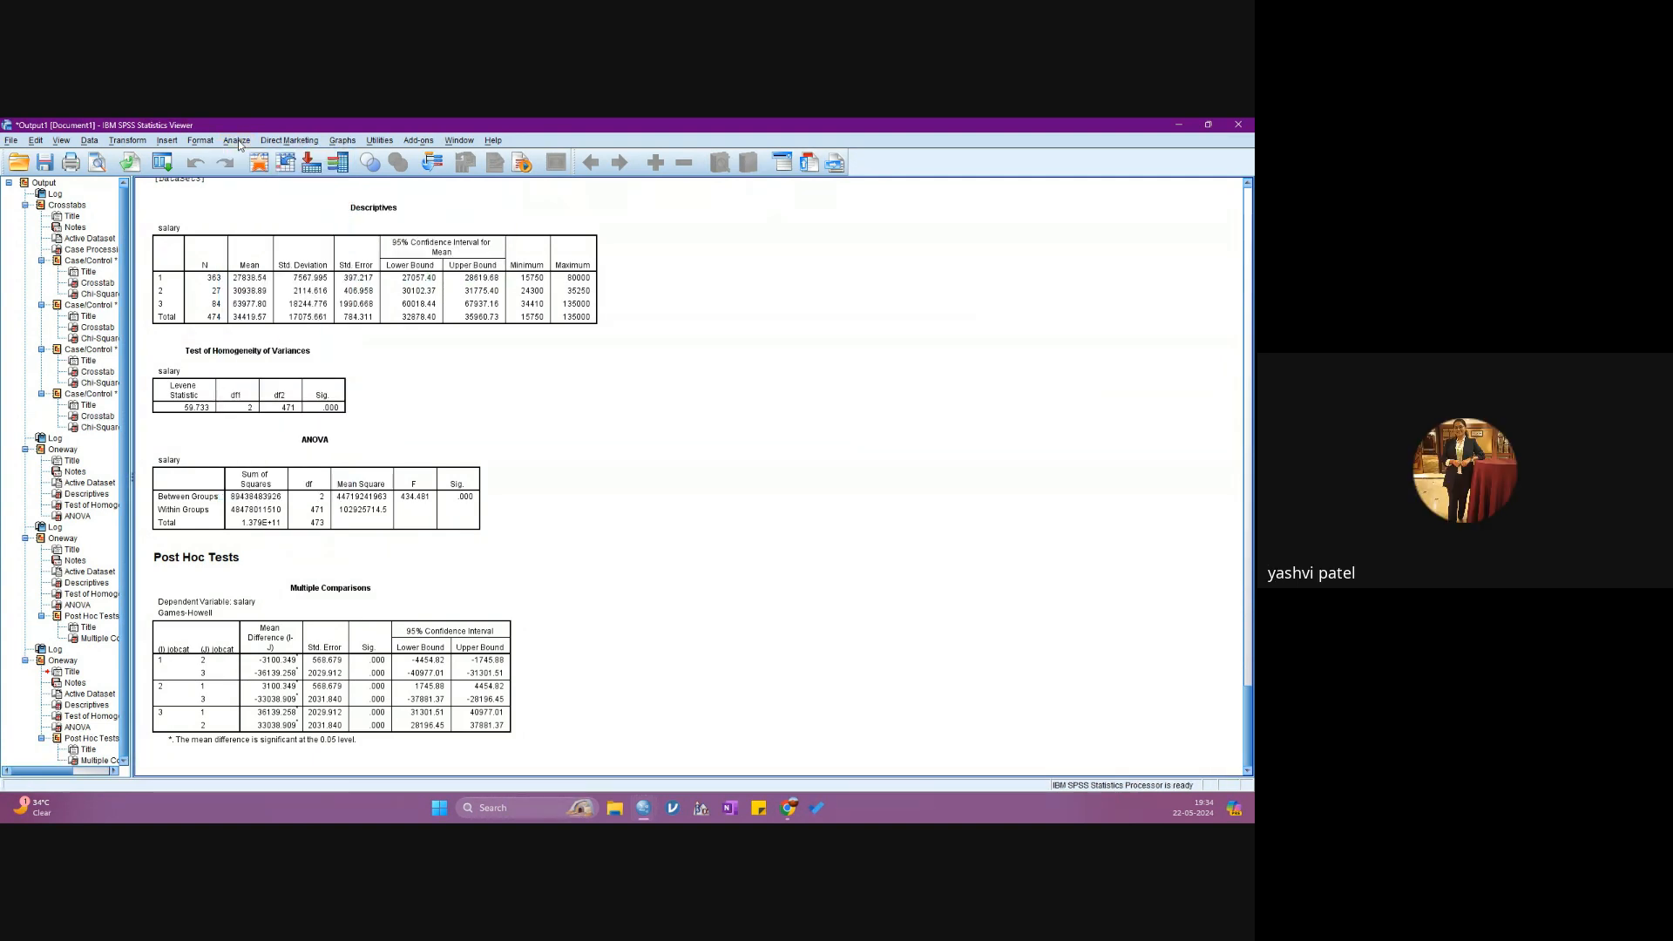
{"action": "left_click", "coordinate": [237, 142]}
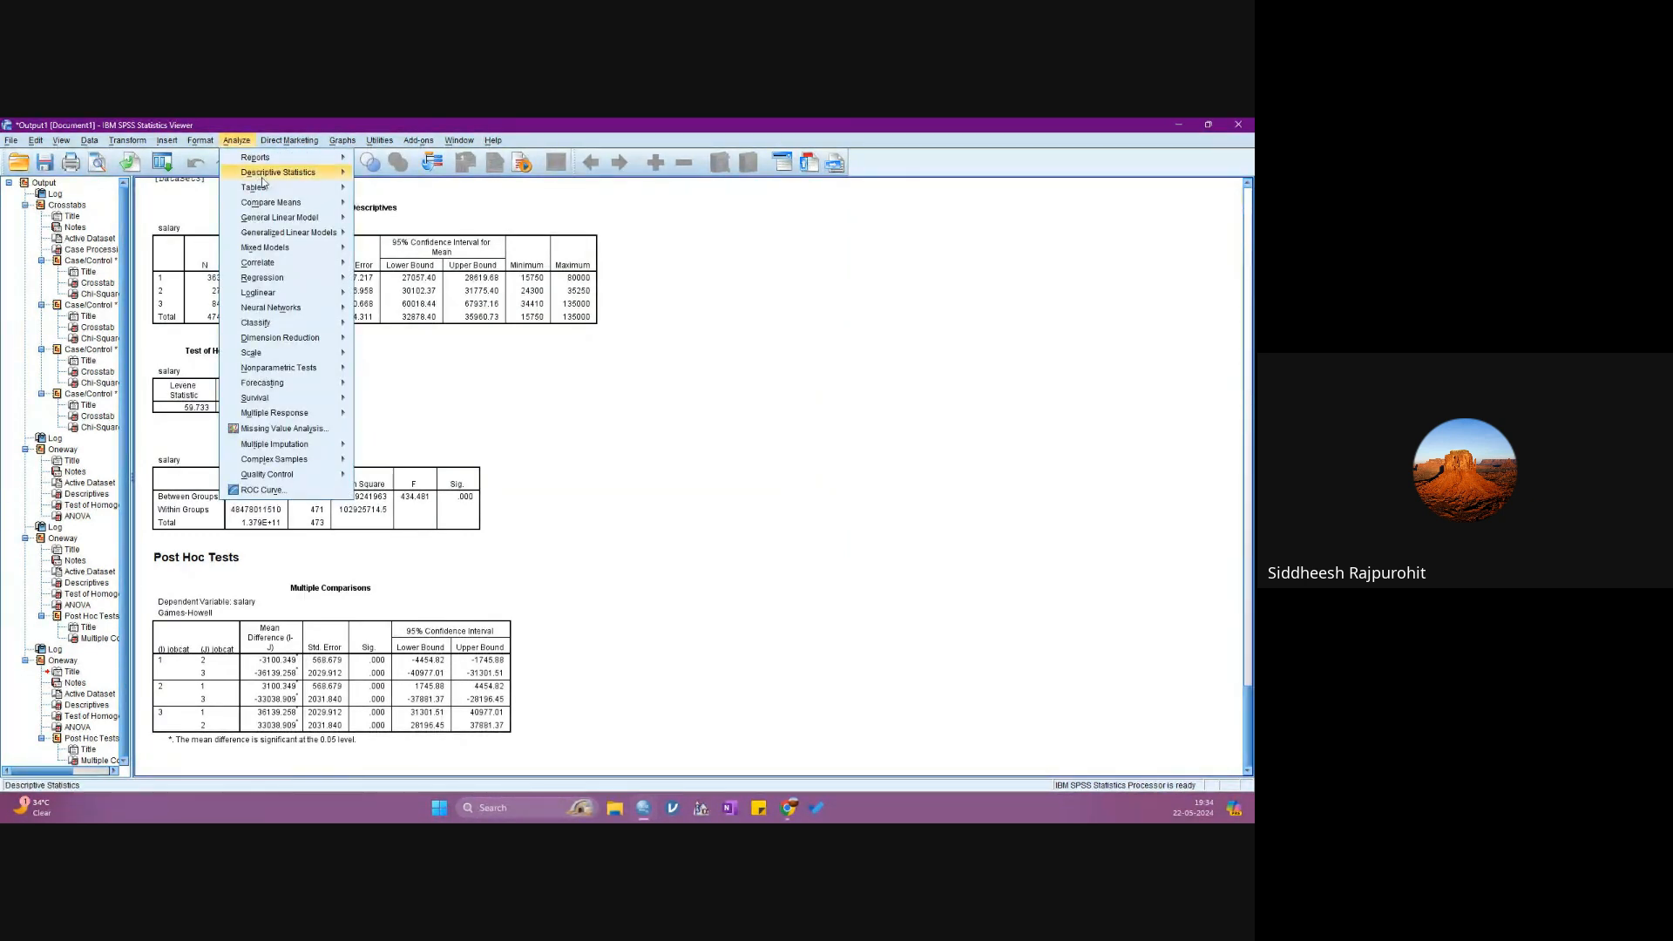
{"action": "mouse_move", "coordinate": [275, 204]}
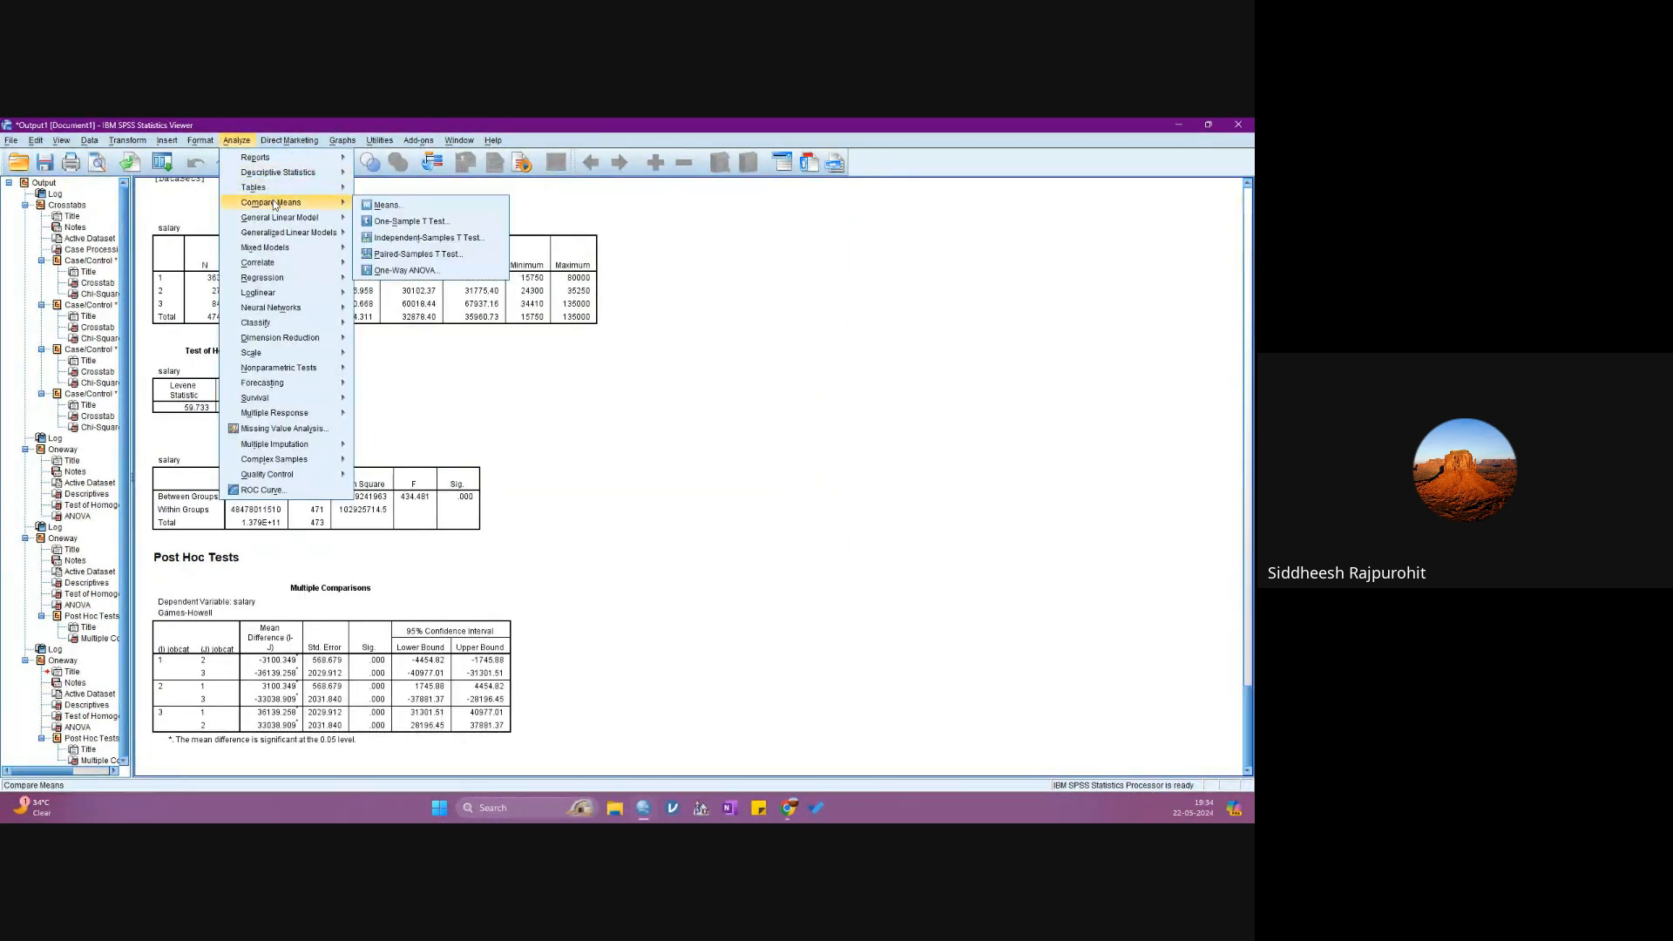
{"action": "left_click", "coordinate": [405, 270]}
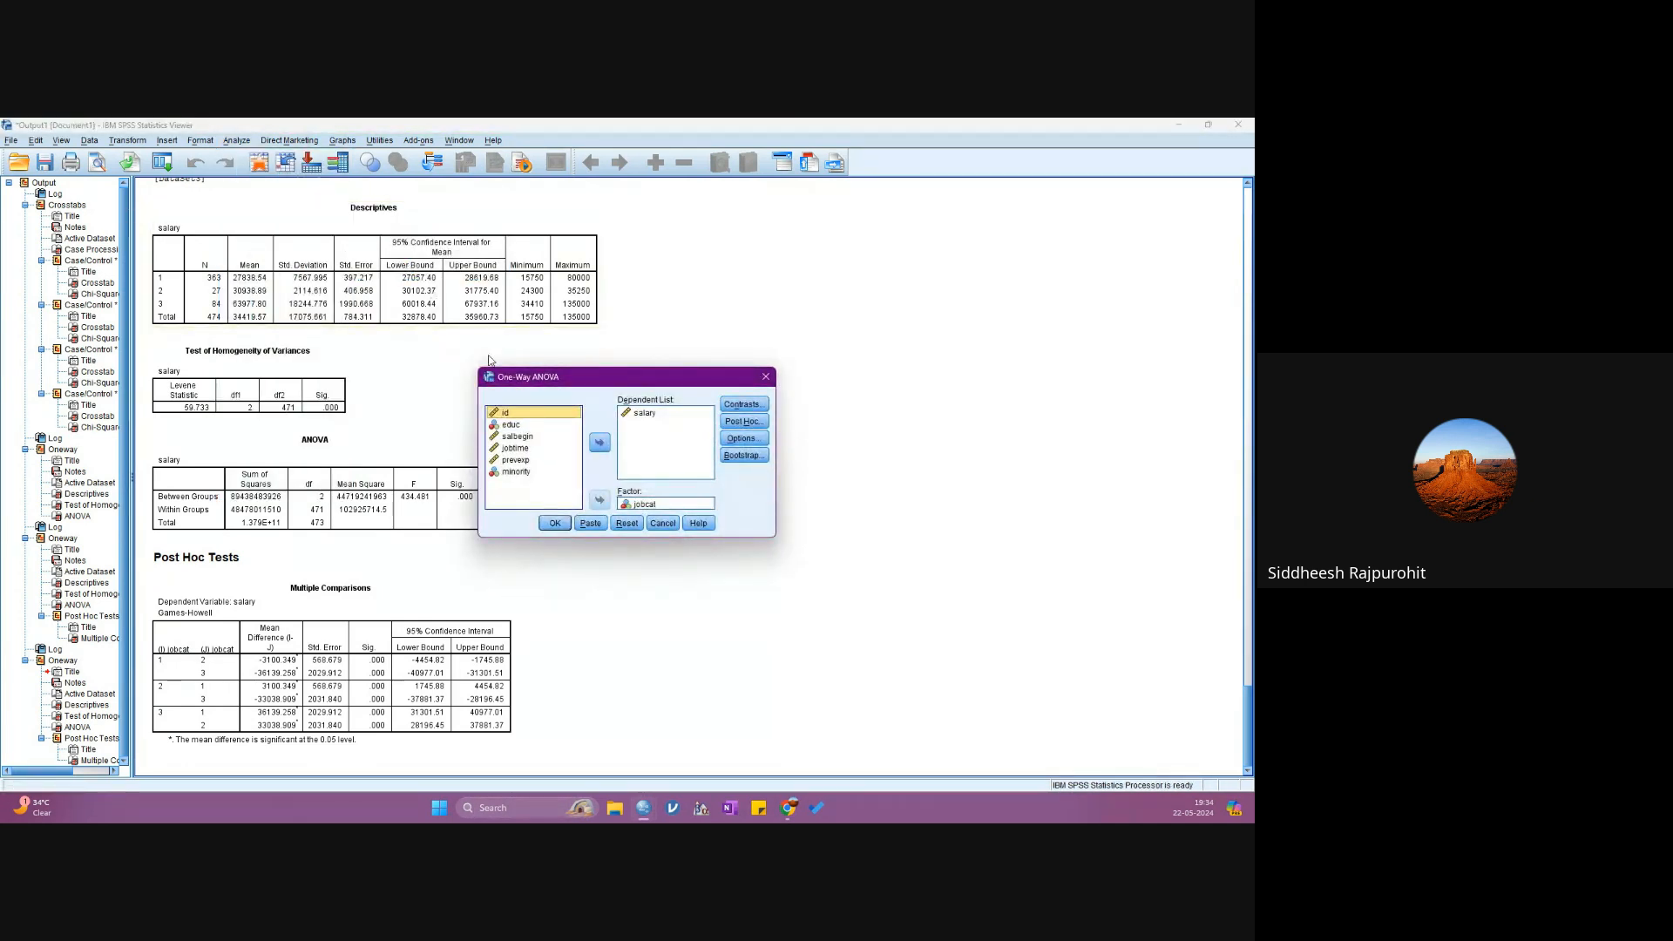
{"action": "left_click_drag", "start_coordinate": [559, 381], "coordinate": [642, 360]}
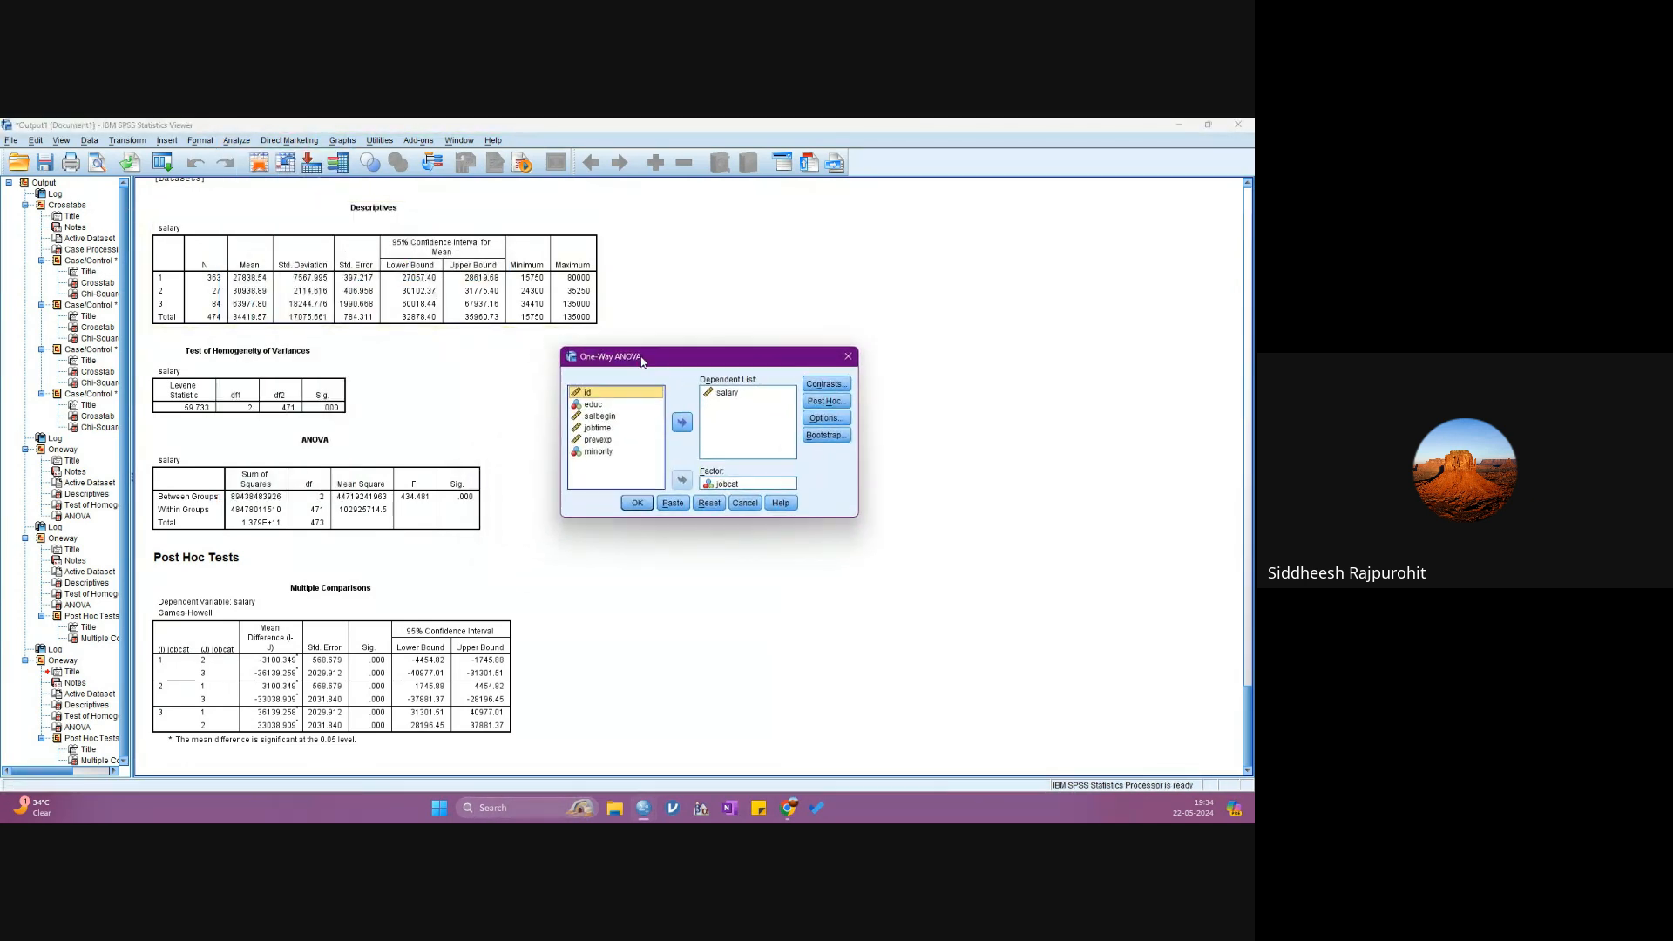
{"action": "left_click", "coordinate": [810, 400]}
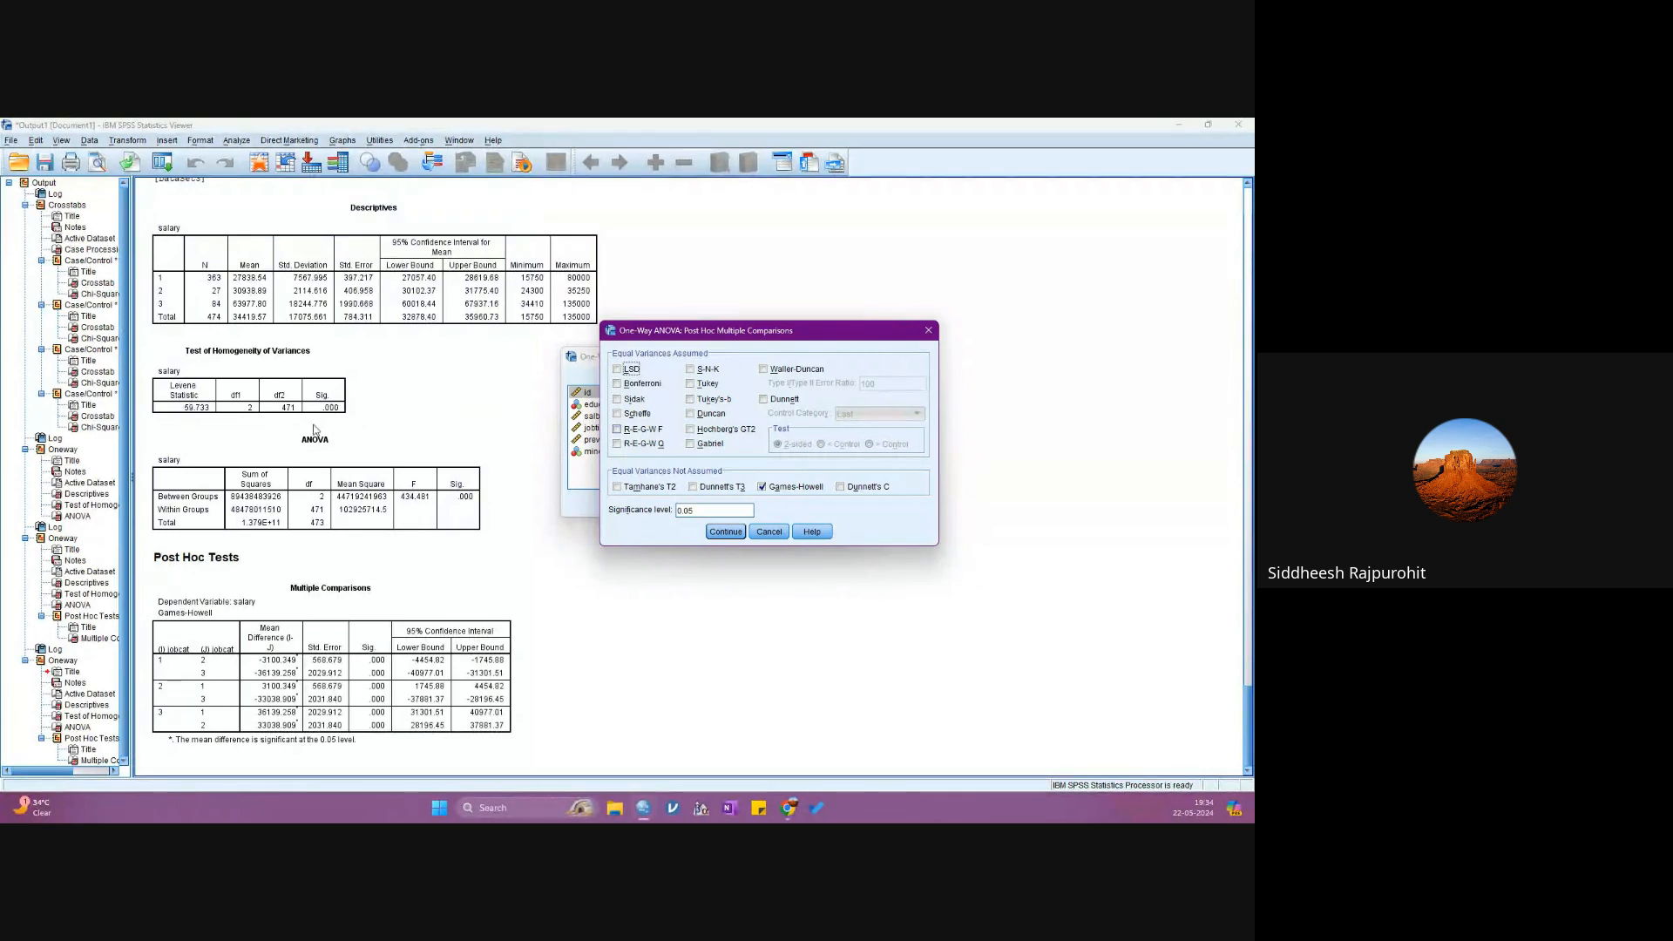
- Select and then deselect Tukey, keep Games-Howell as the only post hoc test, and rerun the ANOVA
{"action": "left_click", "coordinate": [689, 385]}
{"action": "left_click", "coordinate": [706, 385]}
{"action": "left_click", "coordinate": [729, 531]}
{"action": "left_click", "coordinate": [633, 504]}
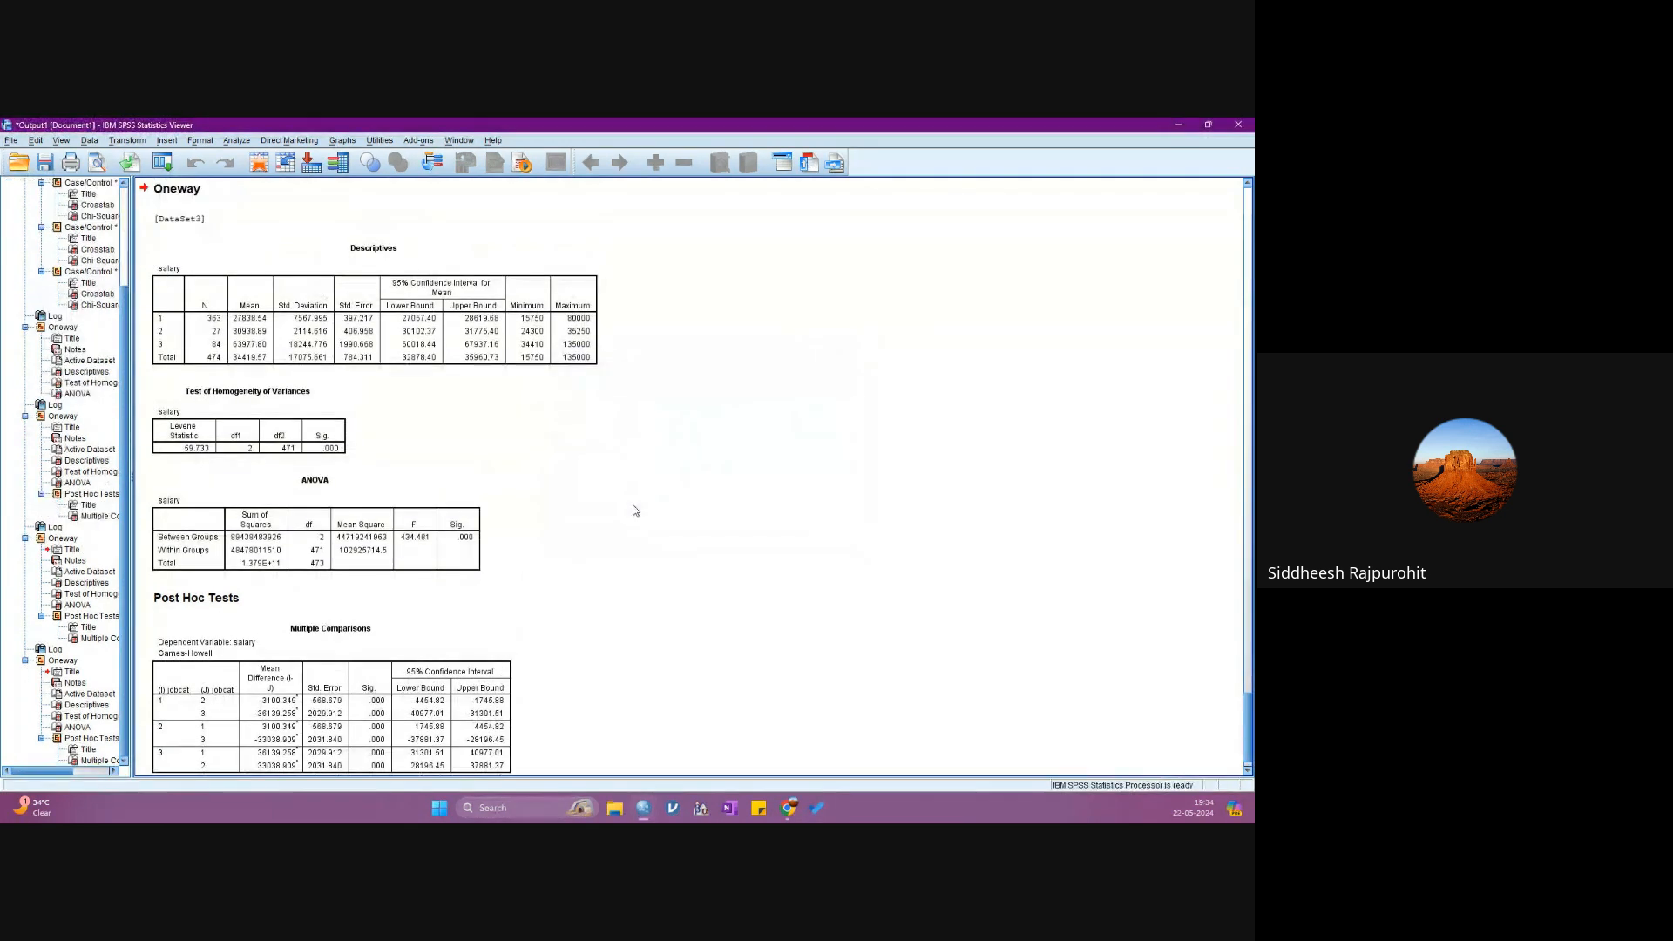
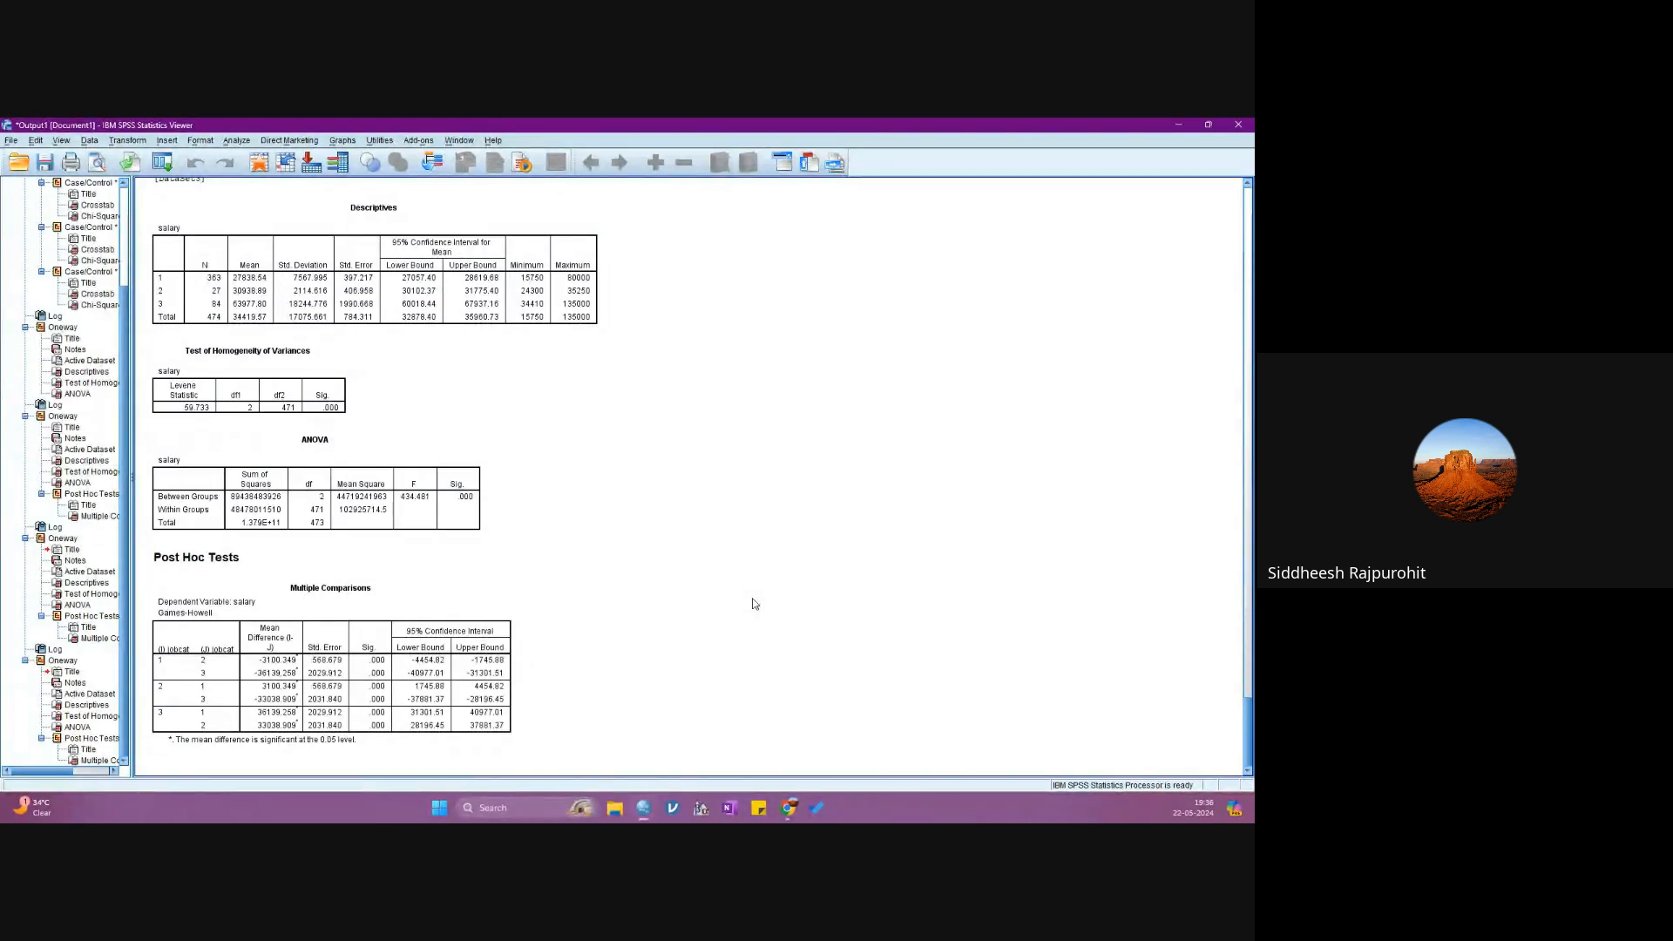
{"action": "left_click", "coordinate": [397, 650]}
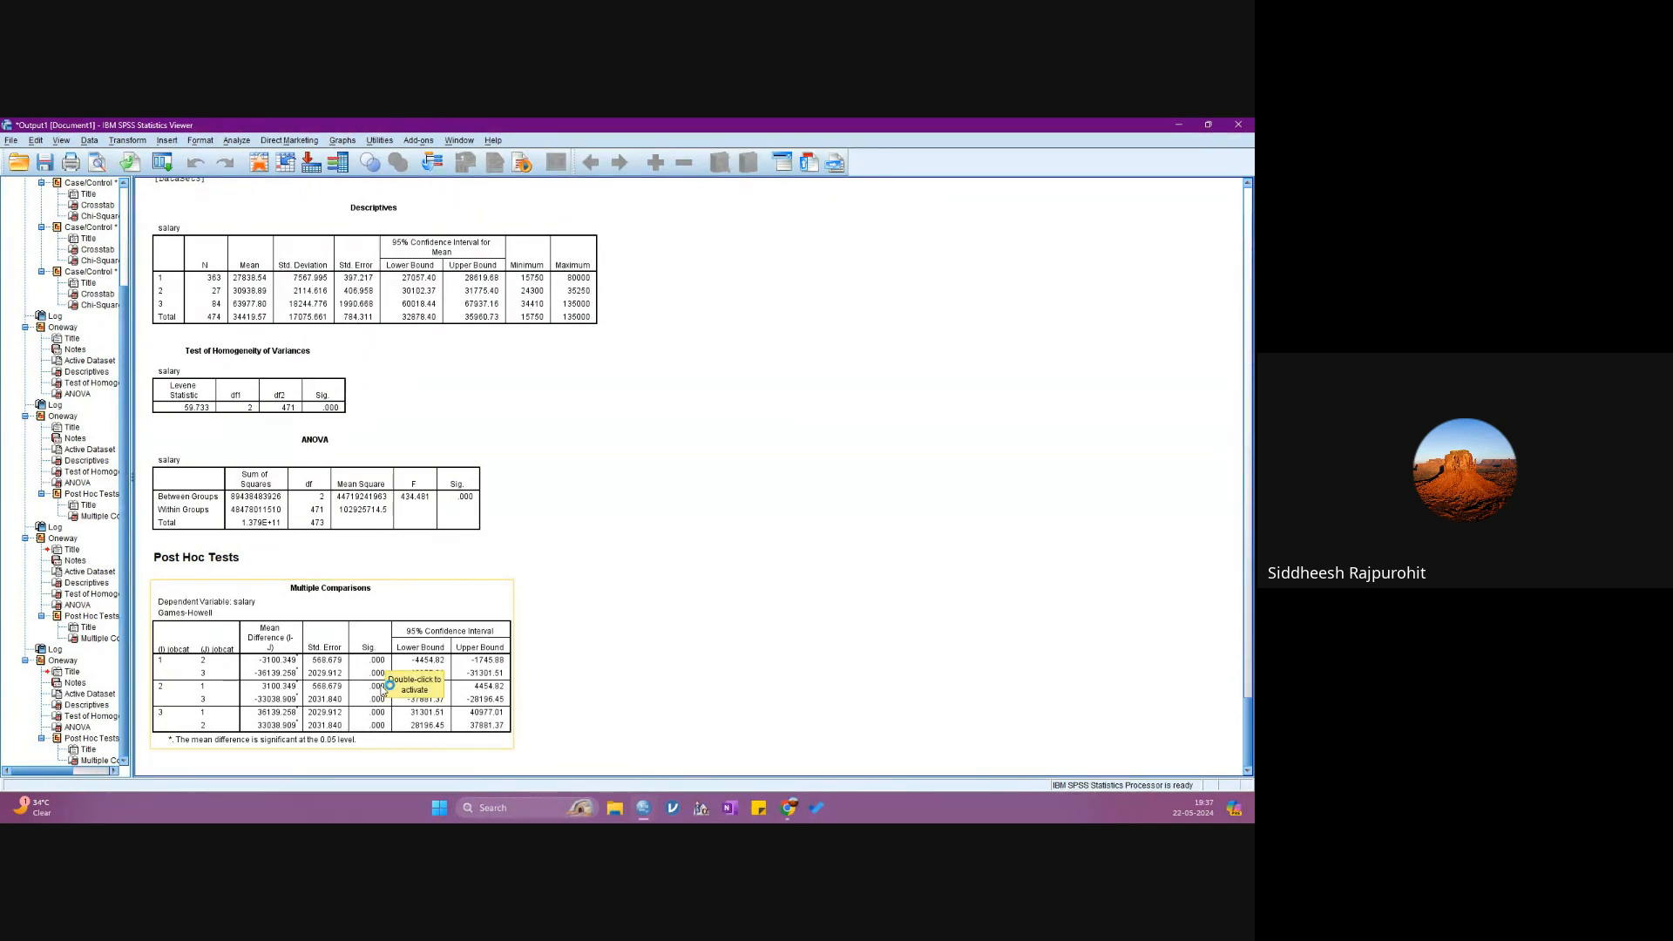
{"action": "left_click", "coordinate": [597, 681]}
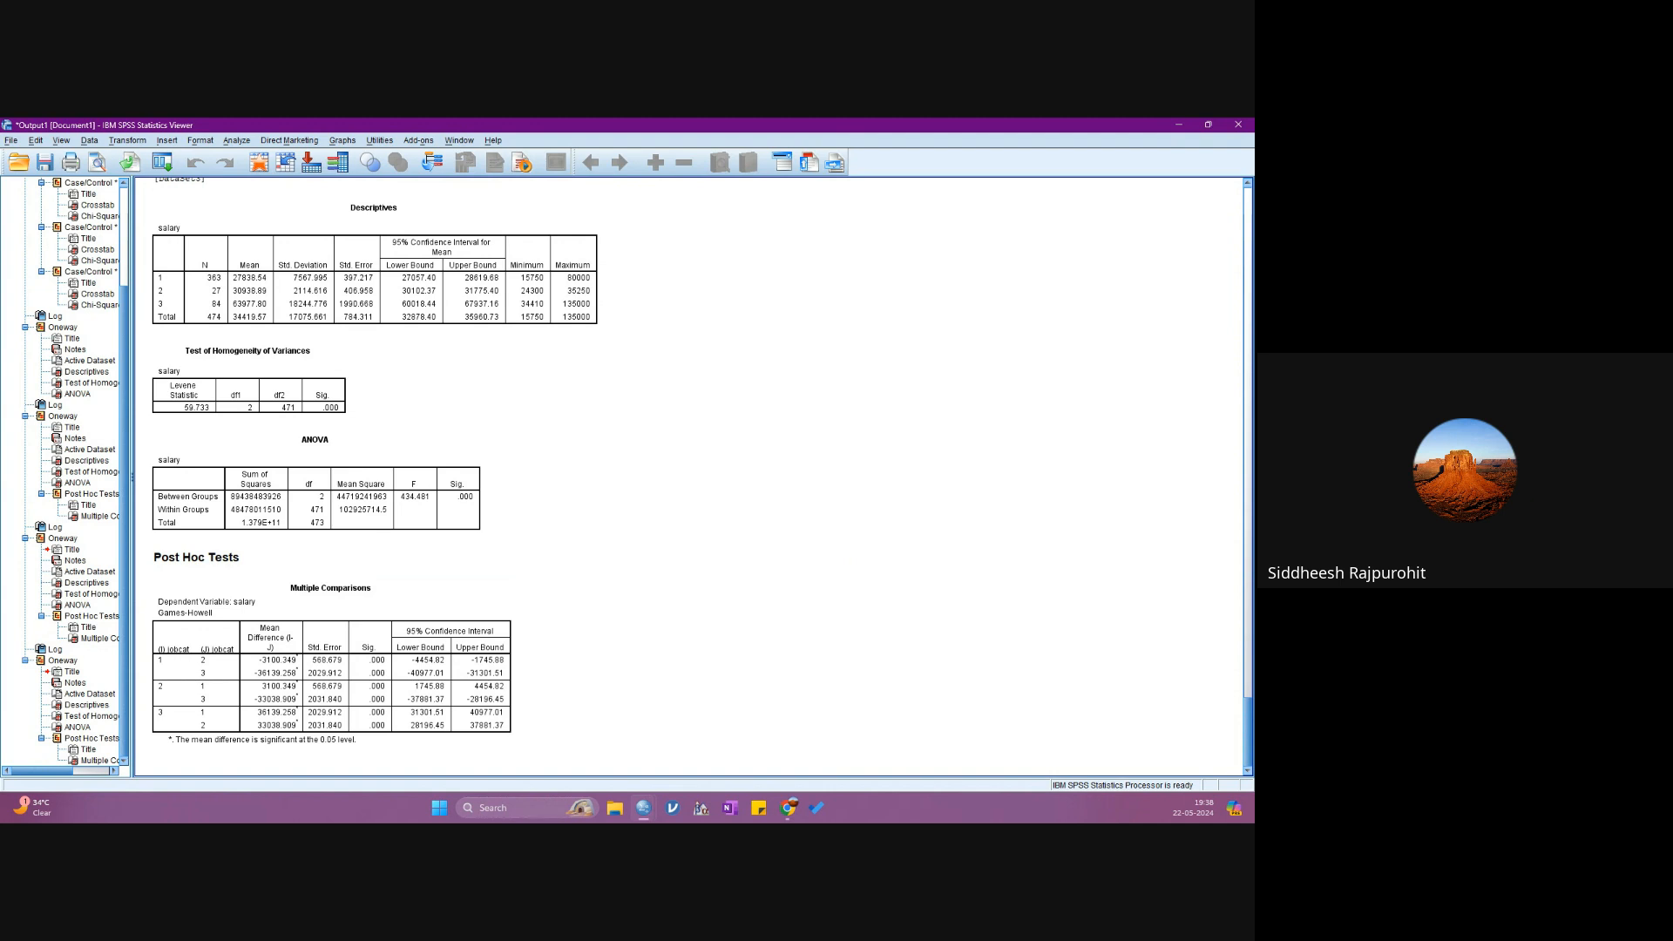
{"action": "key", "text": "alt+Tab"}
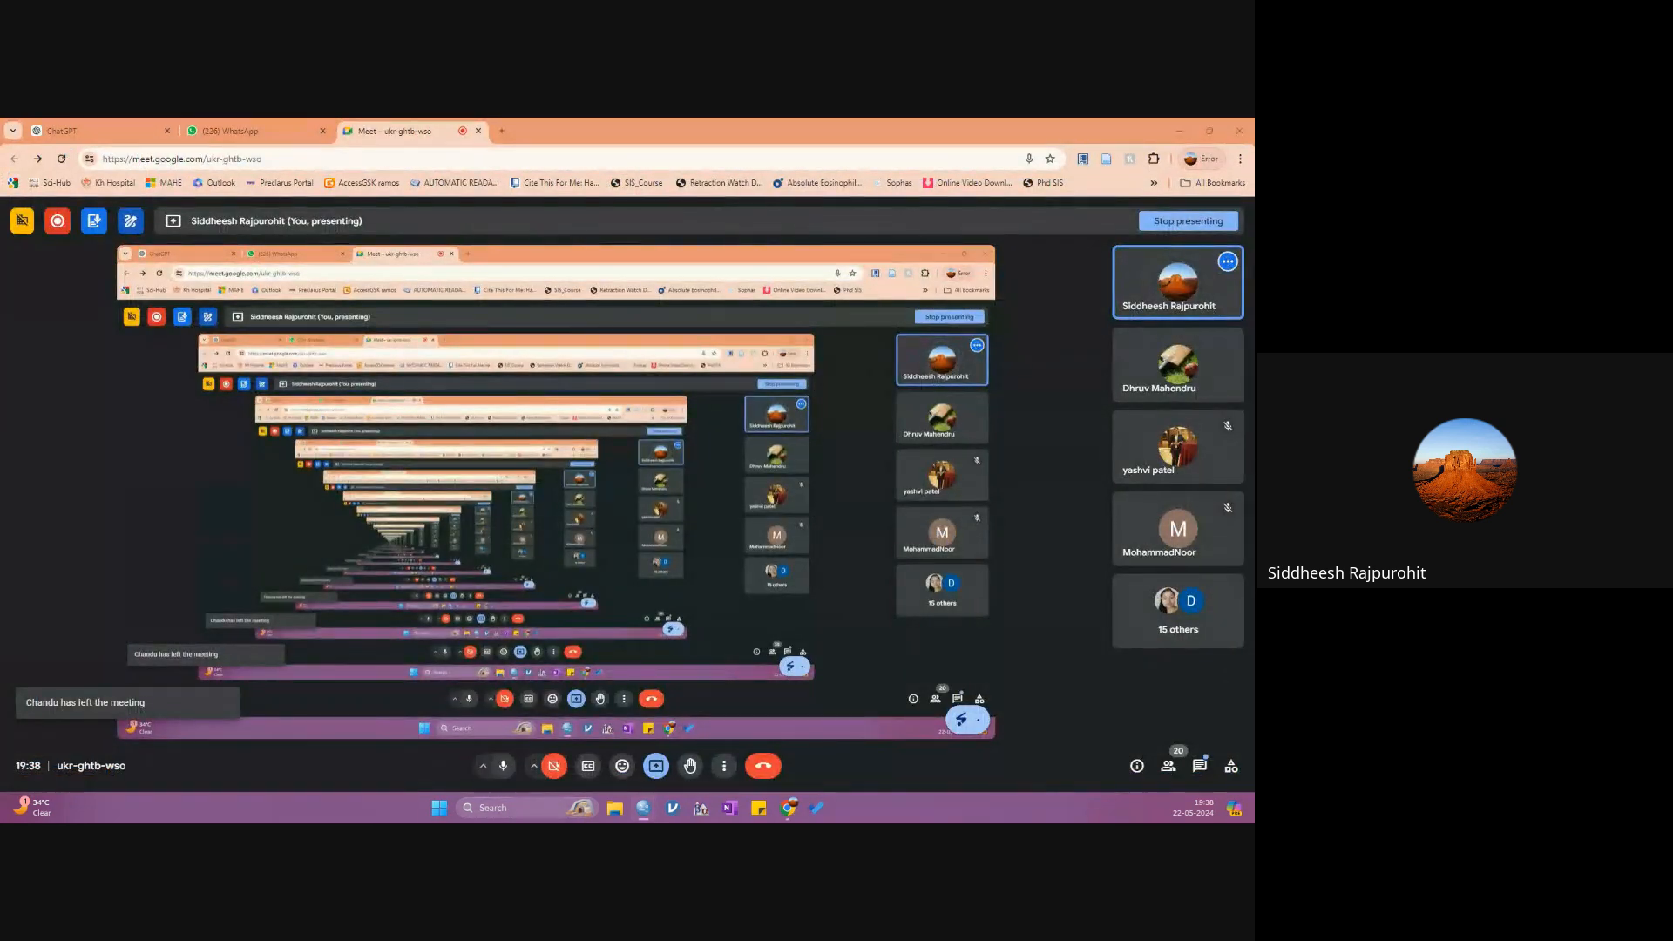
{"action": "key", "text": "ctrl+t"}
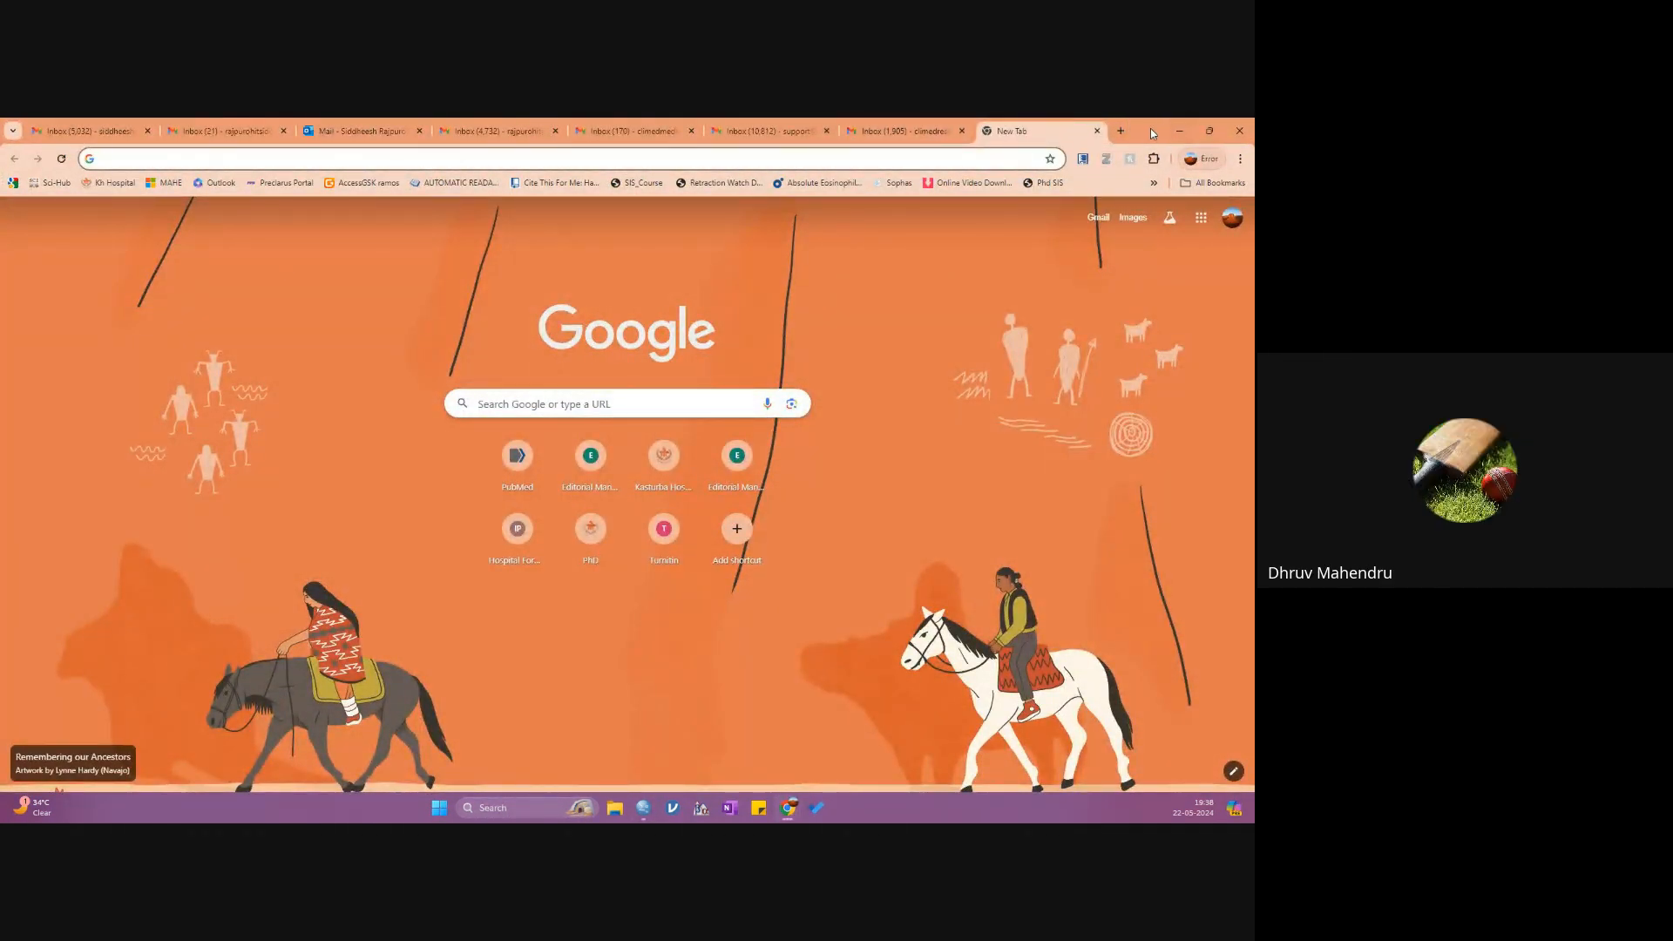
{"action": "left_click_drag", "start_coordinate": [1149, 133], "coordinate": [0, 488]}
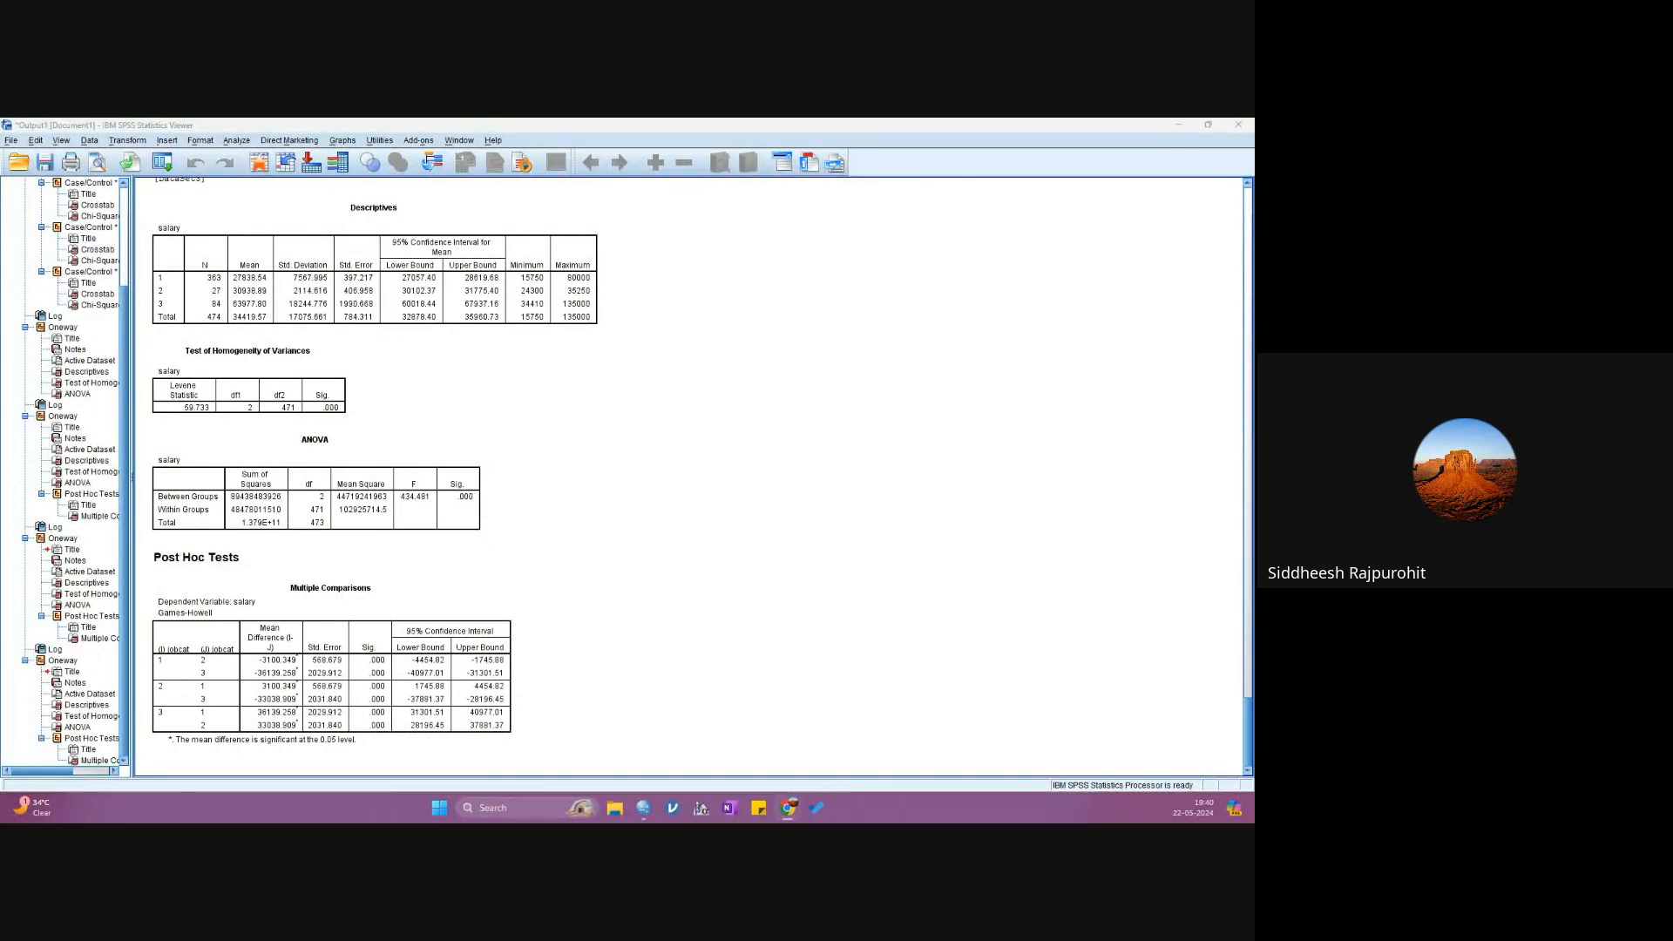
{"action": "key", "text": "alt+Tab"}
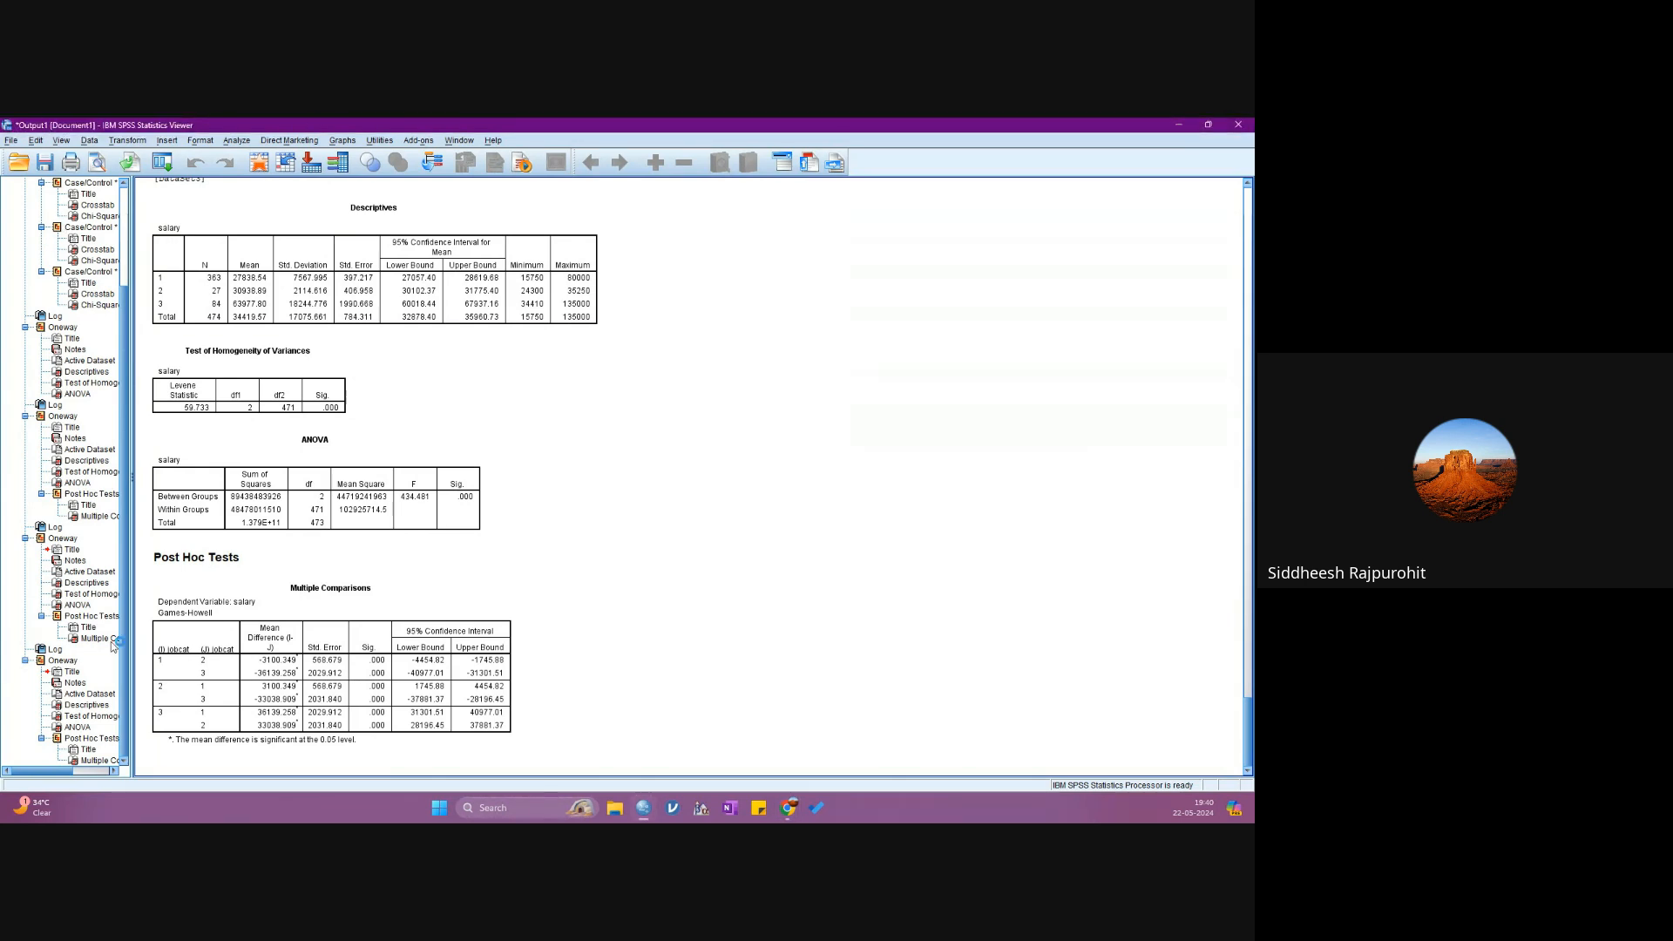
- Switch to the Untitled4 employee data (DataSet3) in the Data Editor
{"action": "mouse_move", "coordinate": [641, 818]}
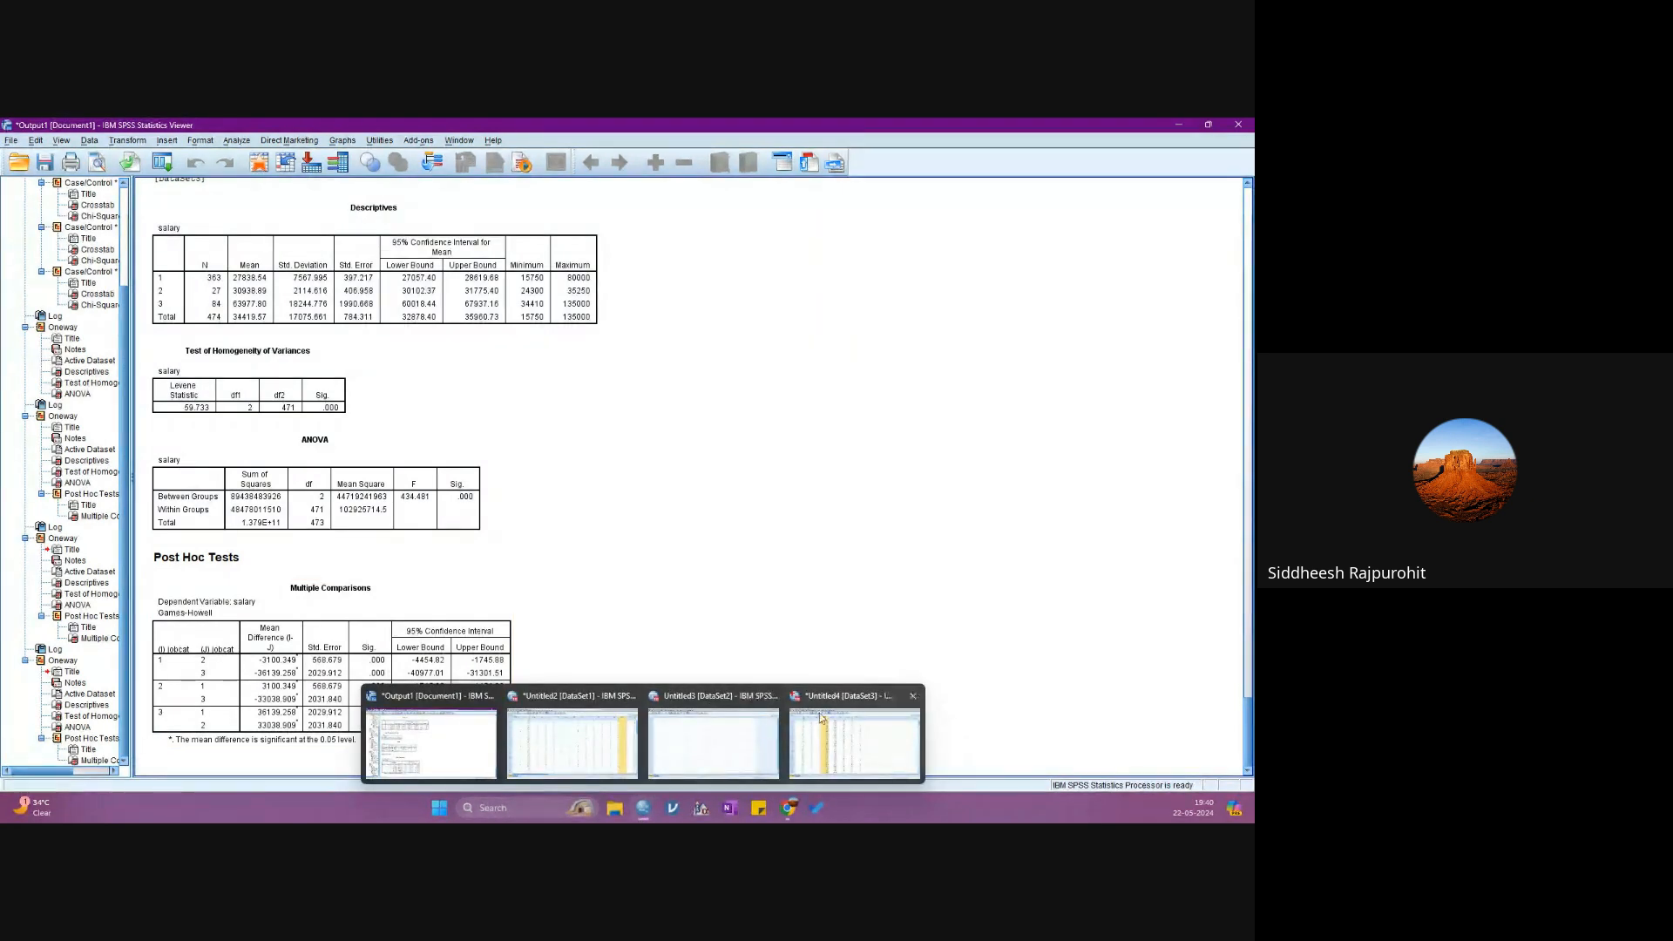
{"action": "left_click", "coordinate": [853, 740]}
{"action": "left_click", "coordinate": [490, 354]}
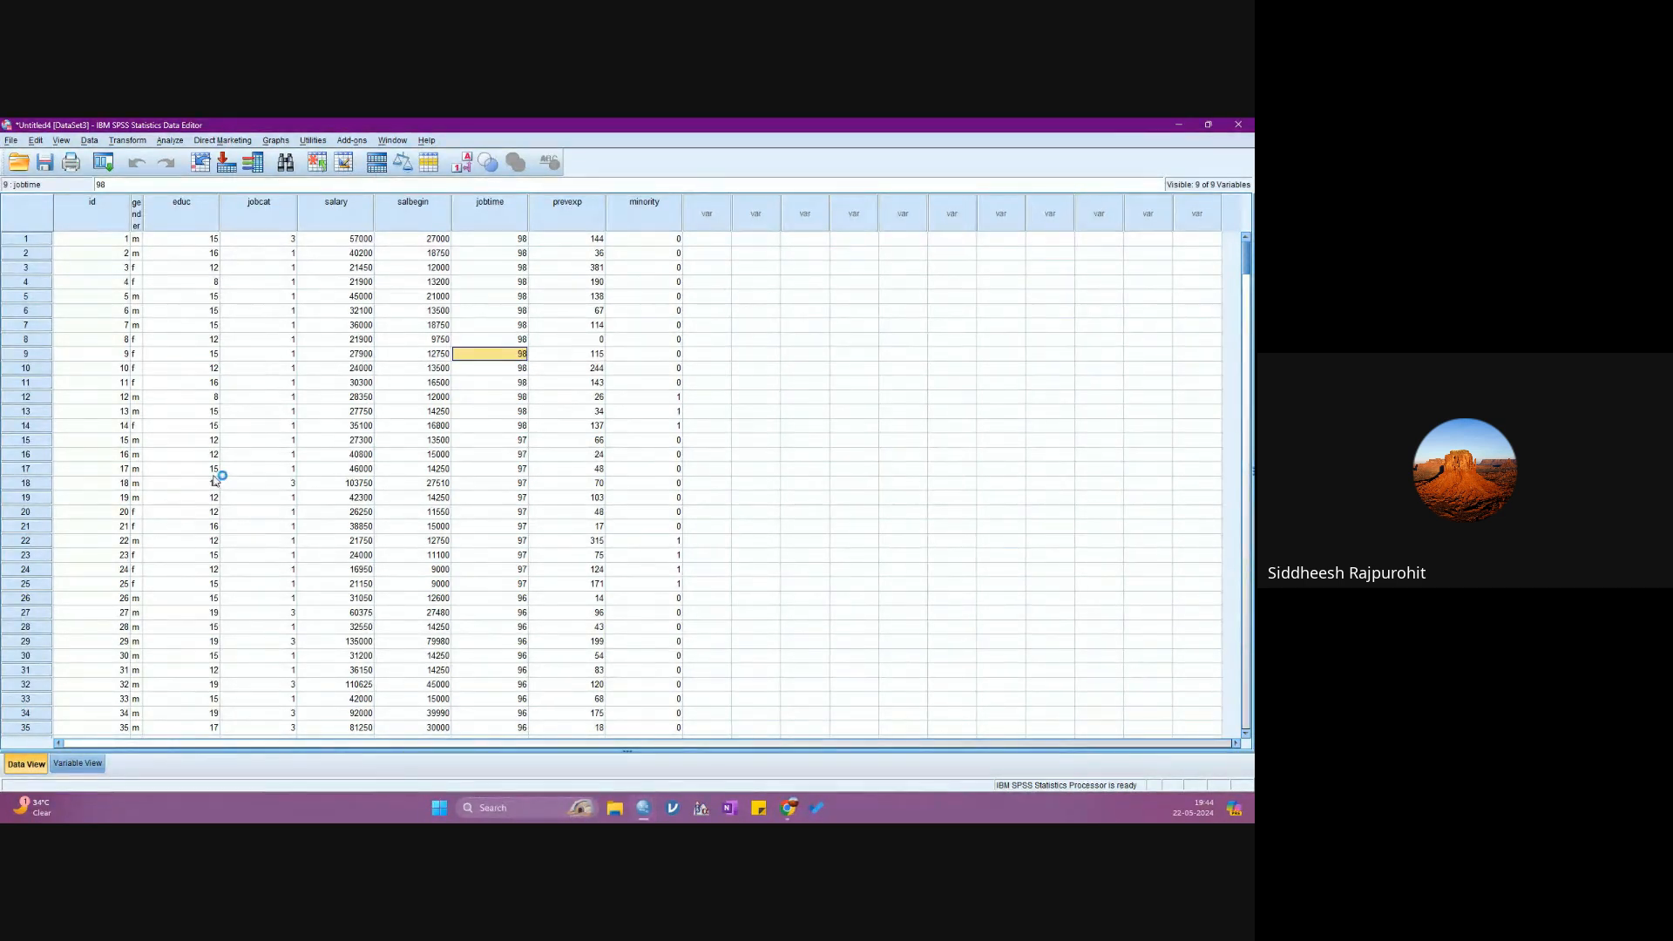
{"action": "left_click", "coordinate": [171, 140]}
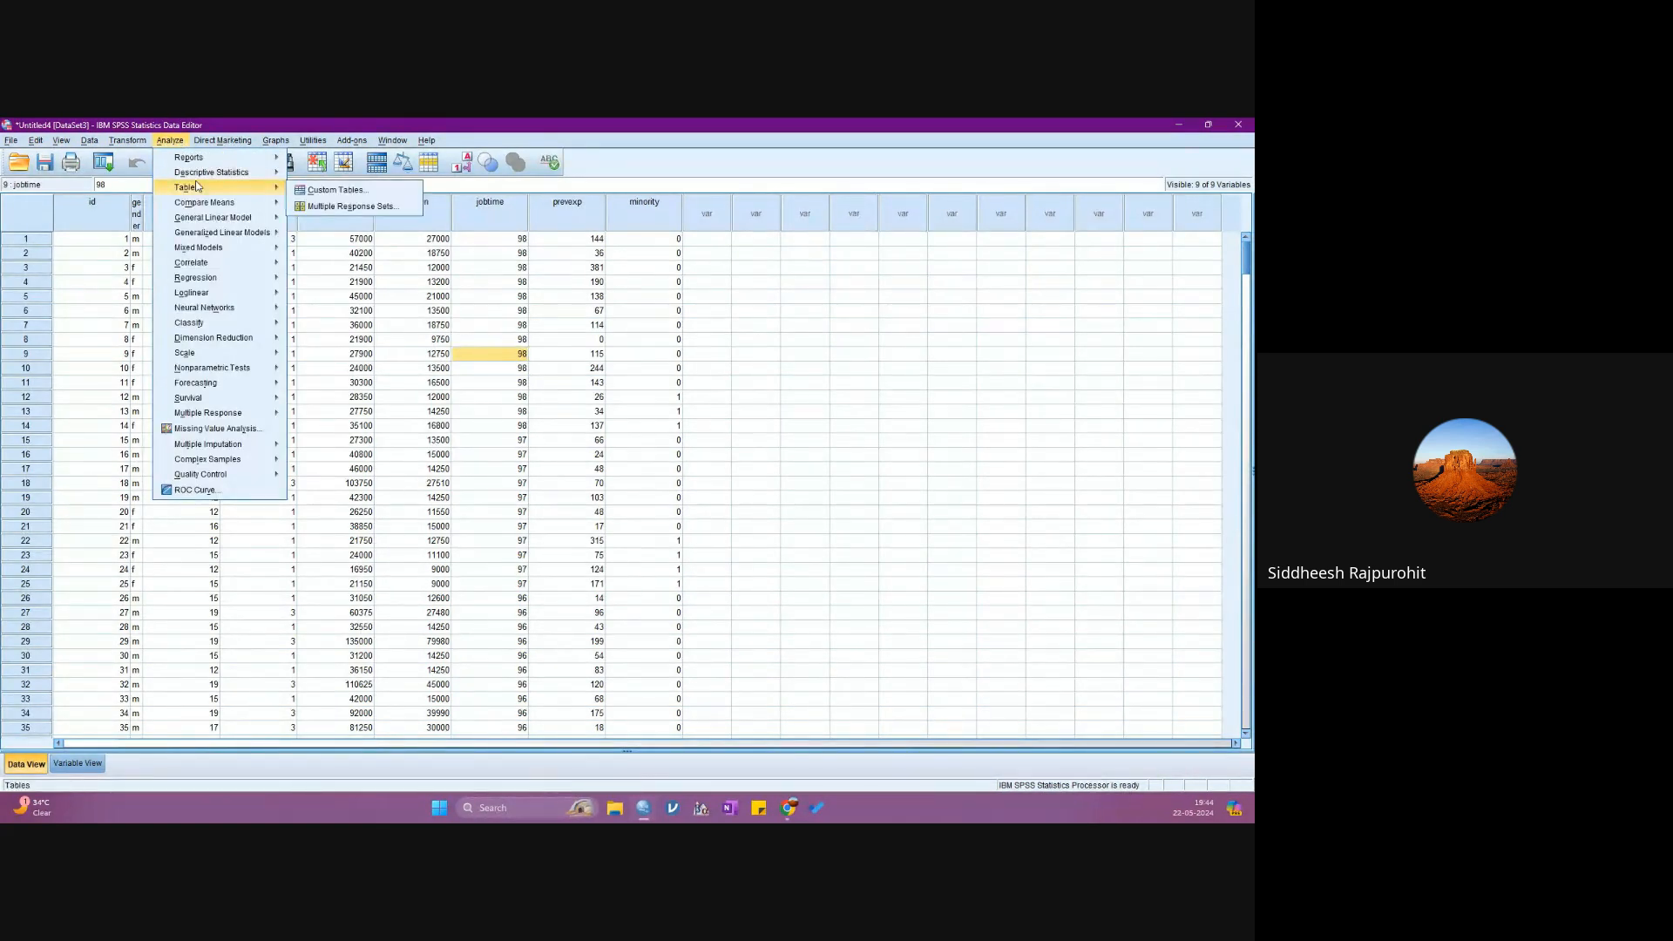
{"action": "left_click", "coordinate": [338, 229]}
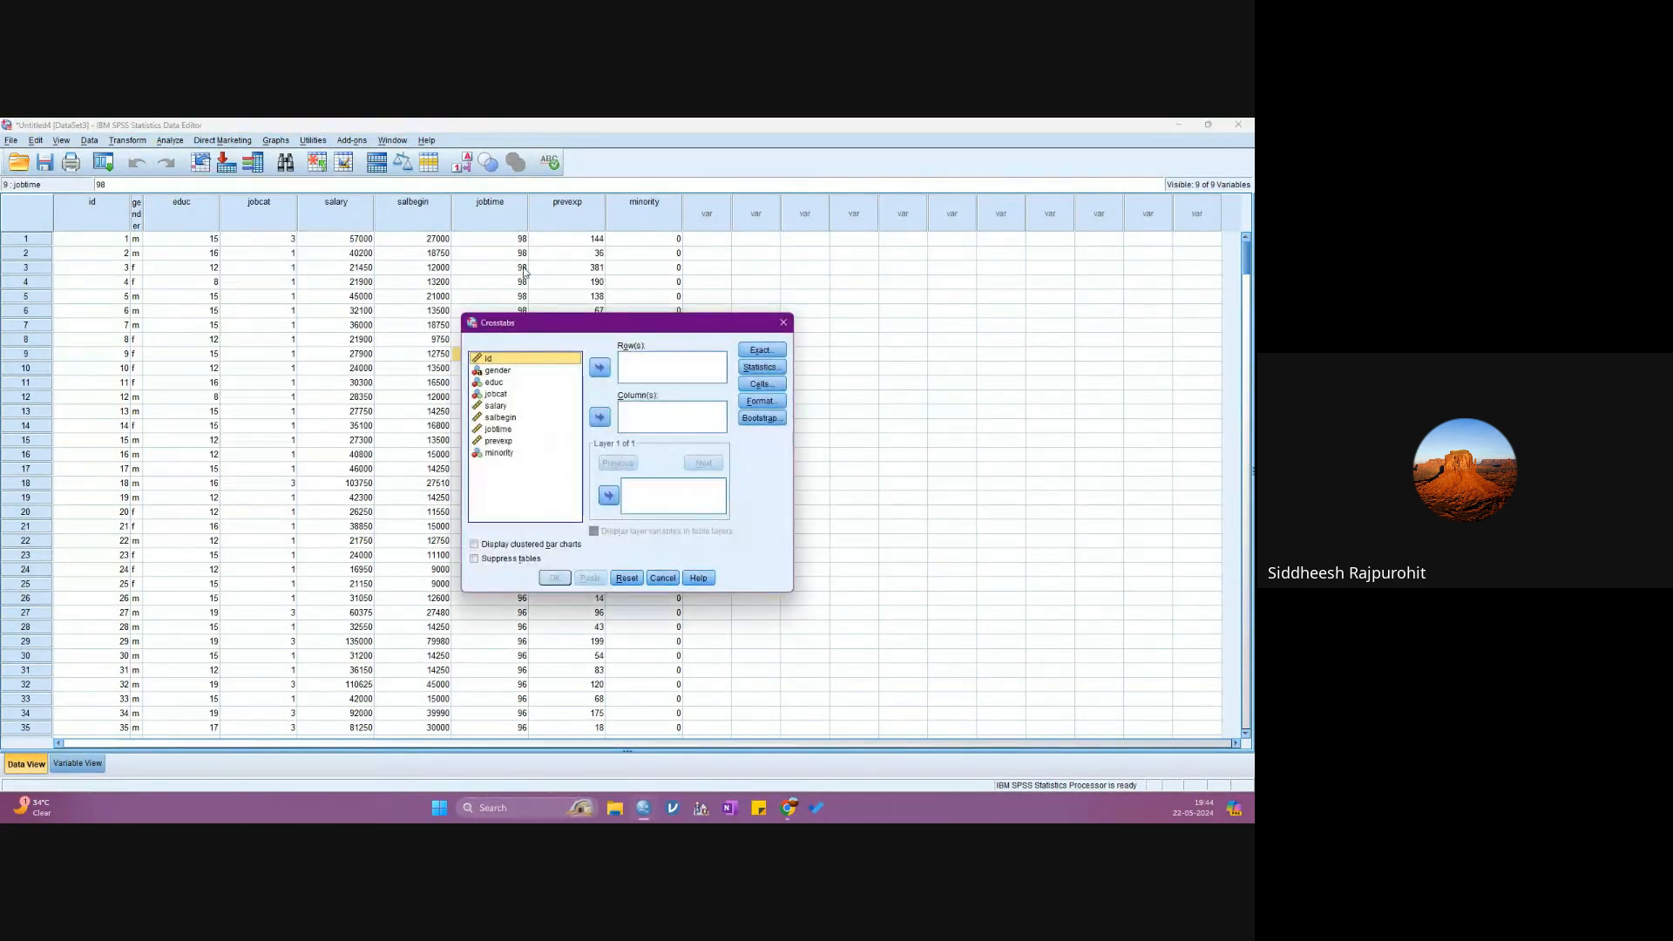
{"action": "left_click", "coordinate": [783, 322]}
- Open the One-Way ANOVA of salary by jobcat and look over its contrast settings without changing them
{"action": "left_click", "coordinate": [172, 141]}
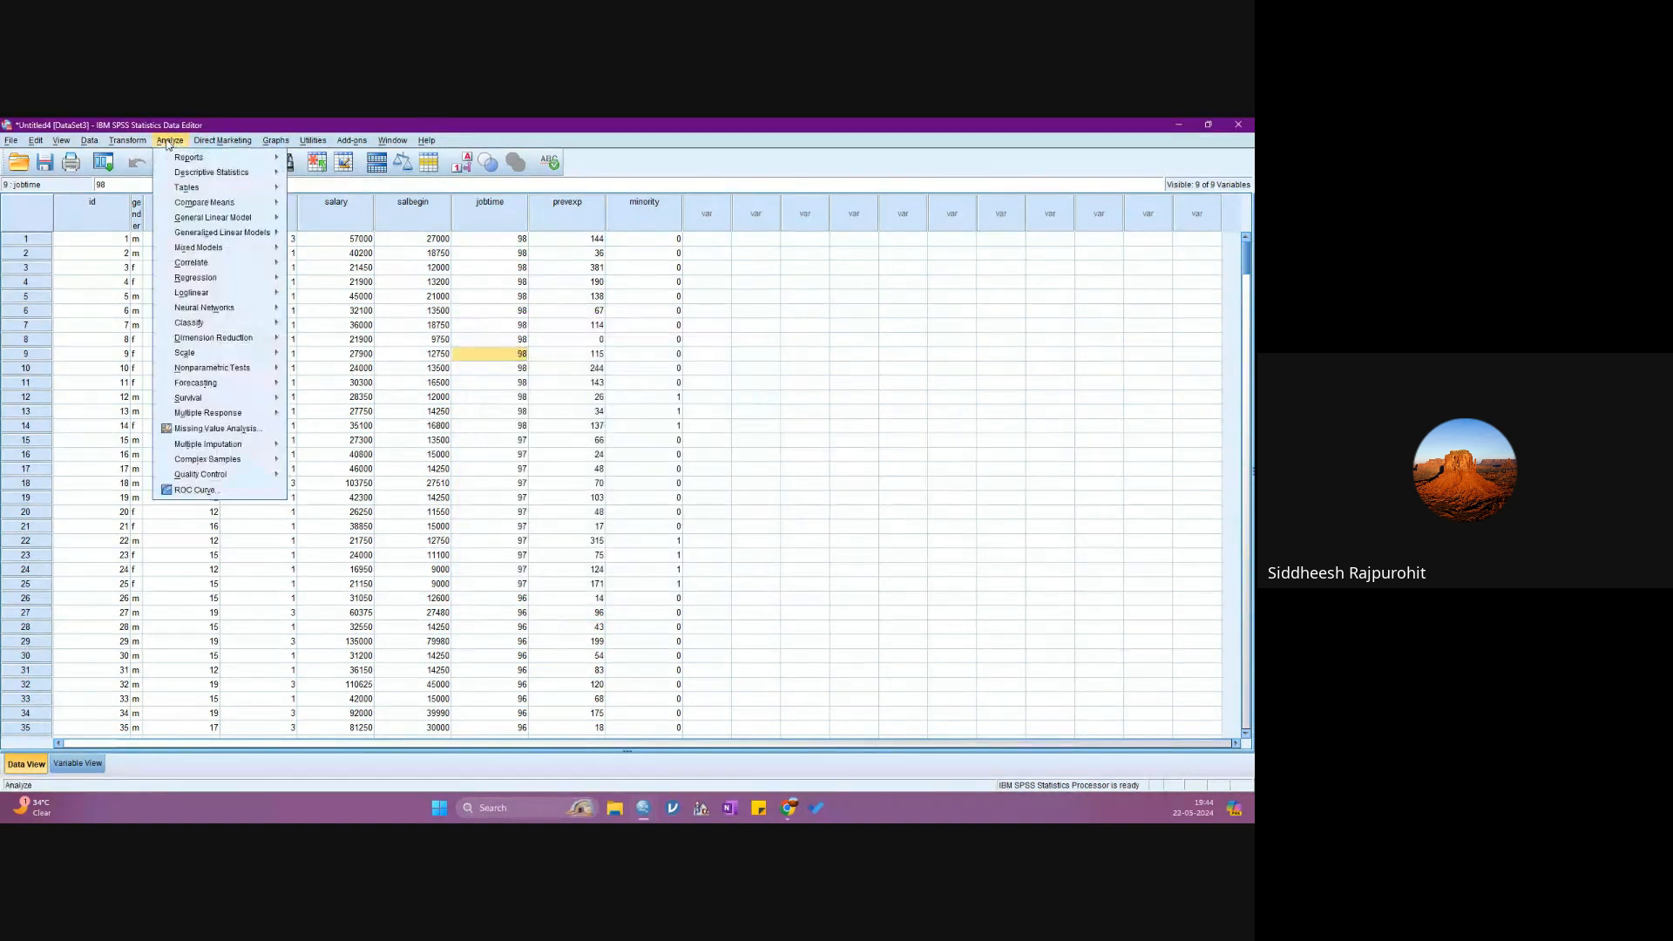
{"action": "mouse_move", "coordinate": [253, 202]}
{"action": "left_click", "coordinate": [341, 271]}
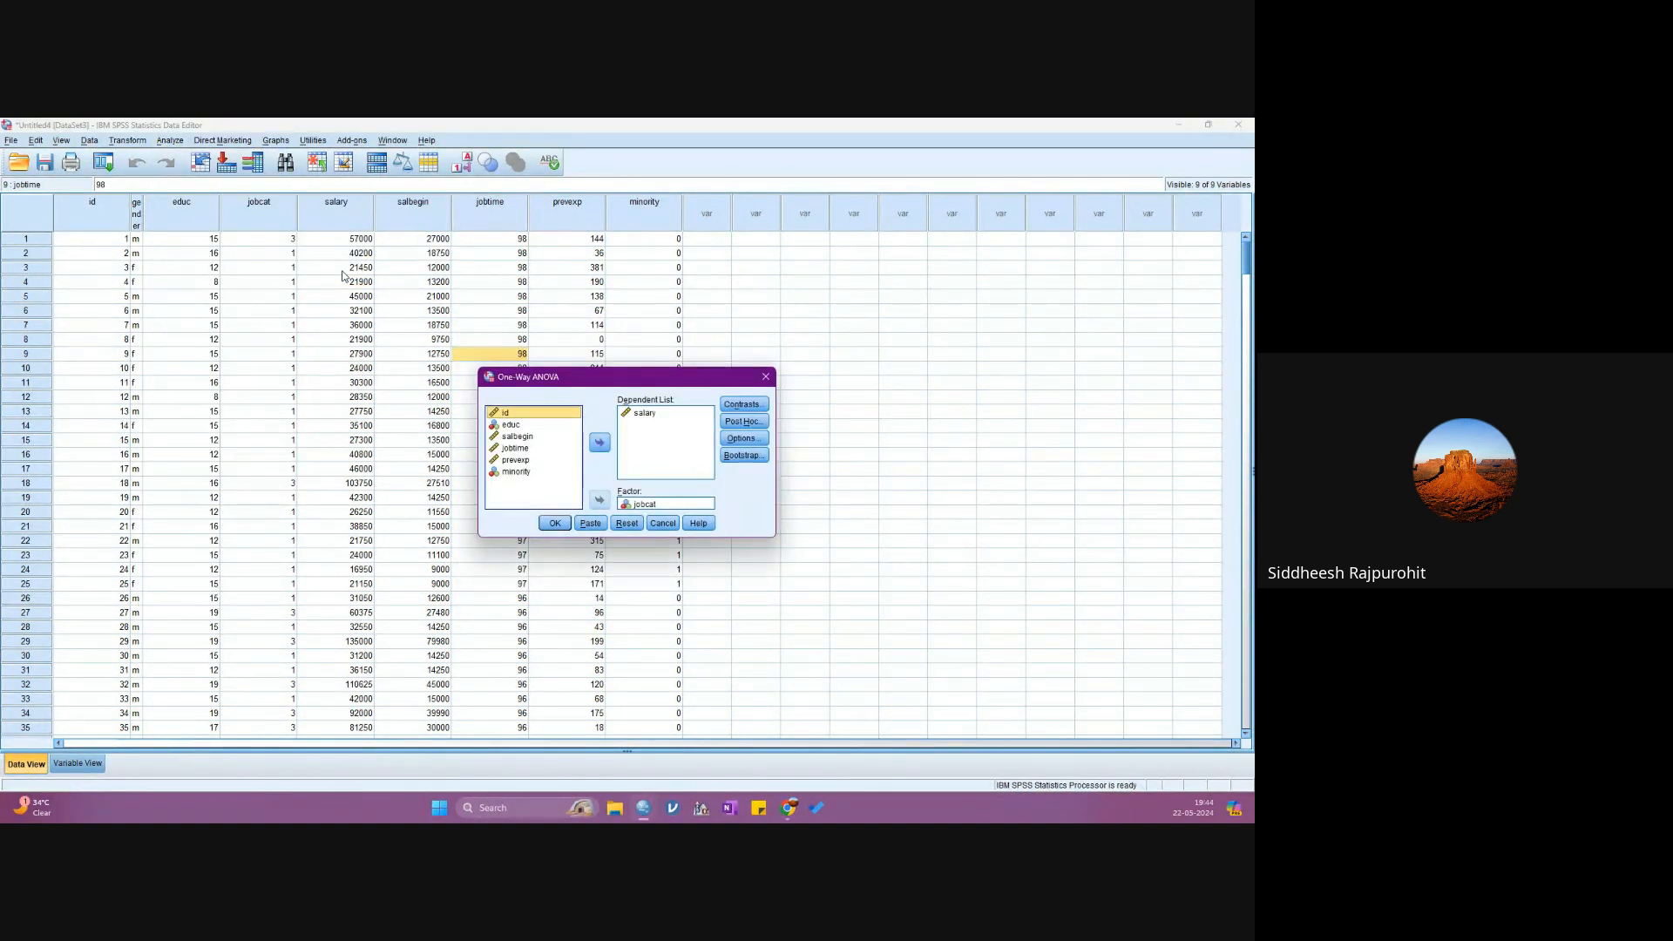
{"action": "left_click", "coordinate": [646, 505]}
{"action": "left_click", "coordinate": [736, 405]}
{"action": "left_click", "coordinate": [708, 357]}
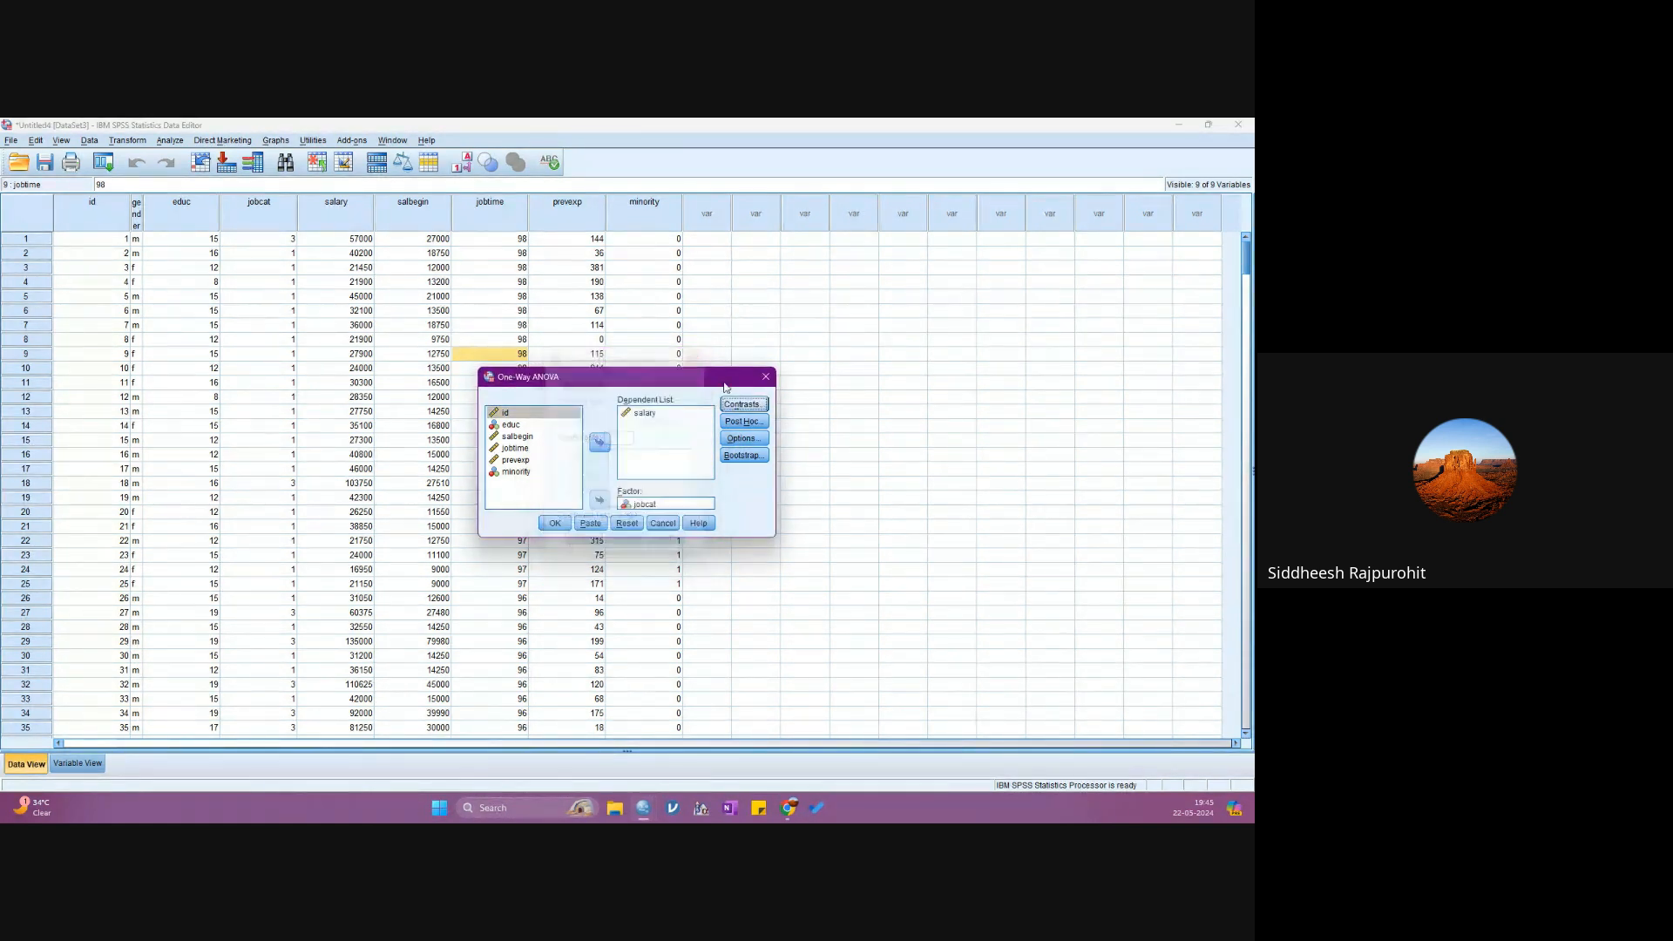
- Keep Games-Howell as the post hoc test and the Descriptive and Homogeneity of variance test options, and run the salary by jobcat ANOVA
{"action": "left_click", "coordinate": [743, 420]}
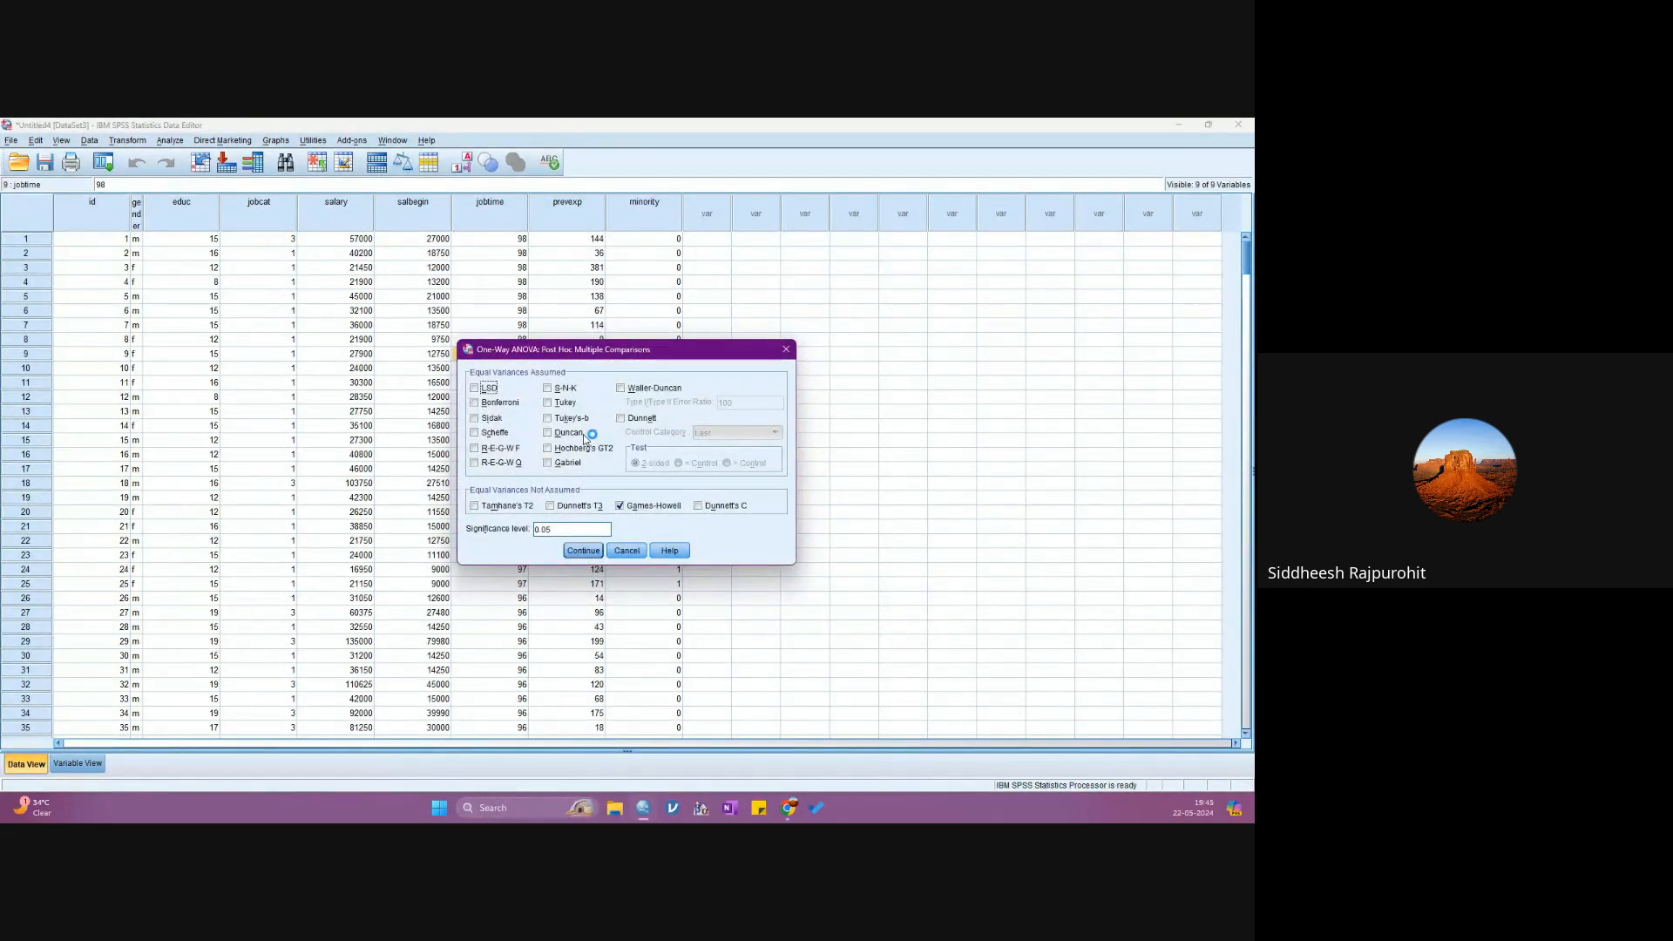
{"action": "left_click", "coordinate": [566, 403]}
{"action": "left_click", "coordinate": [557, 406]}
{"action": "left_click", "coordinate": [584, 551]}
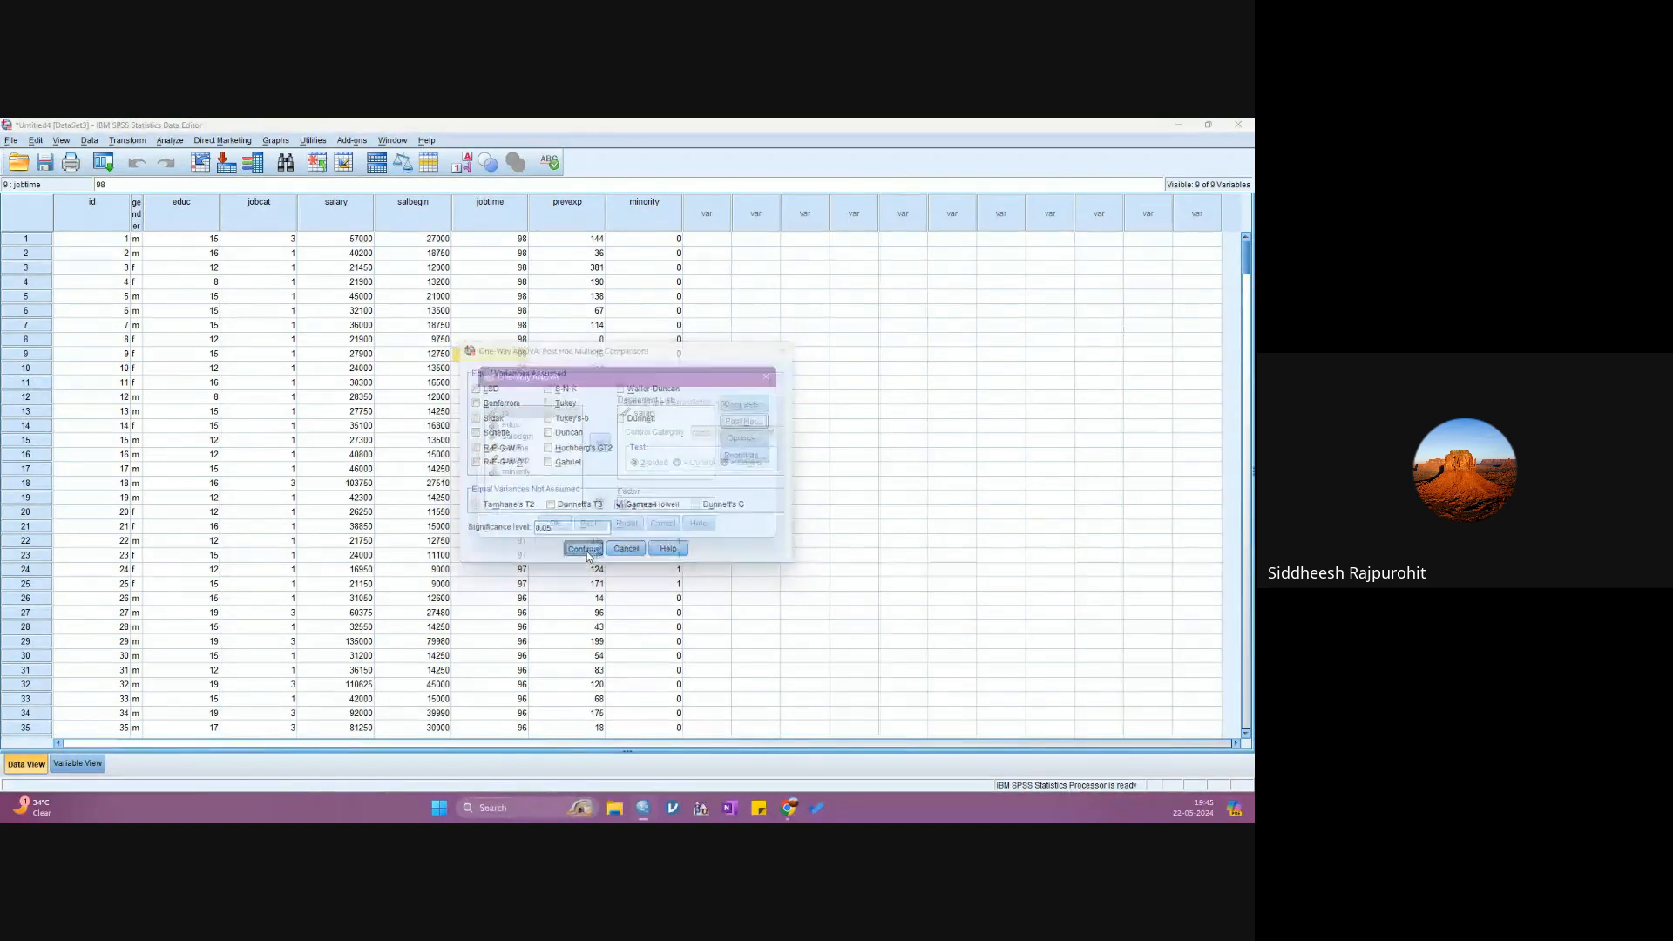
{"action": "left_click", "coordinate": [743, 441]}
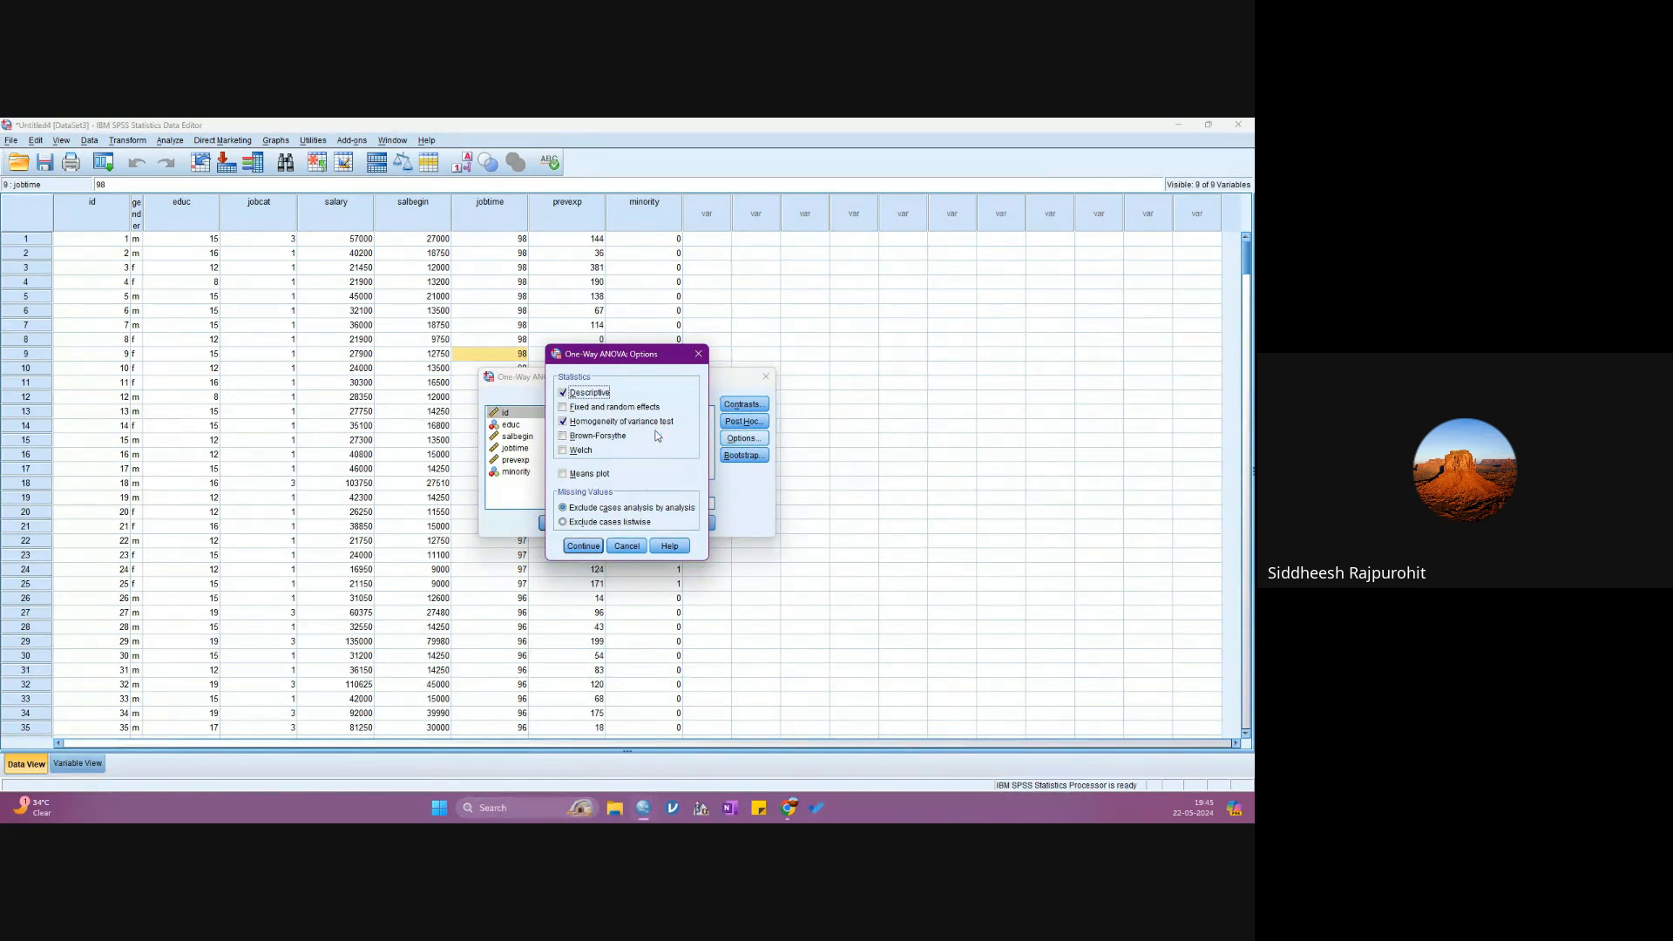
{"action": "left_click", "coordinate": [583, 545]}
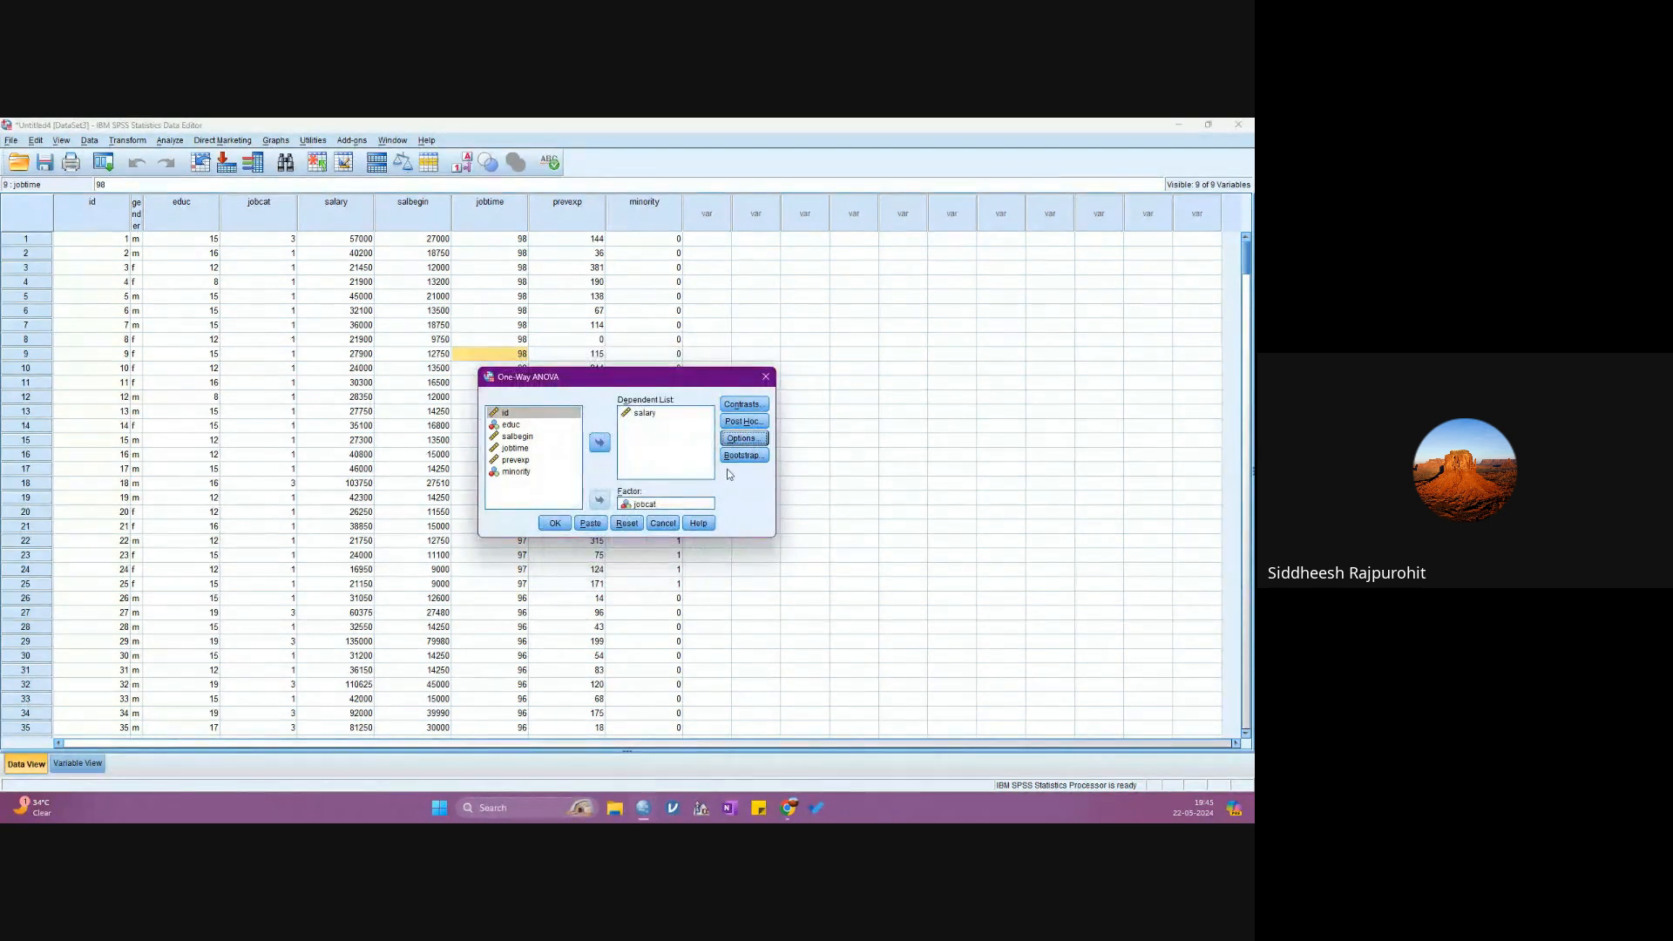
{"action": "left_click", "coordinate": [543, 523]}
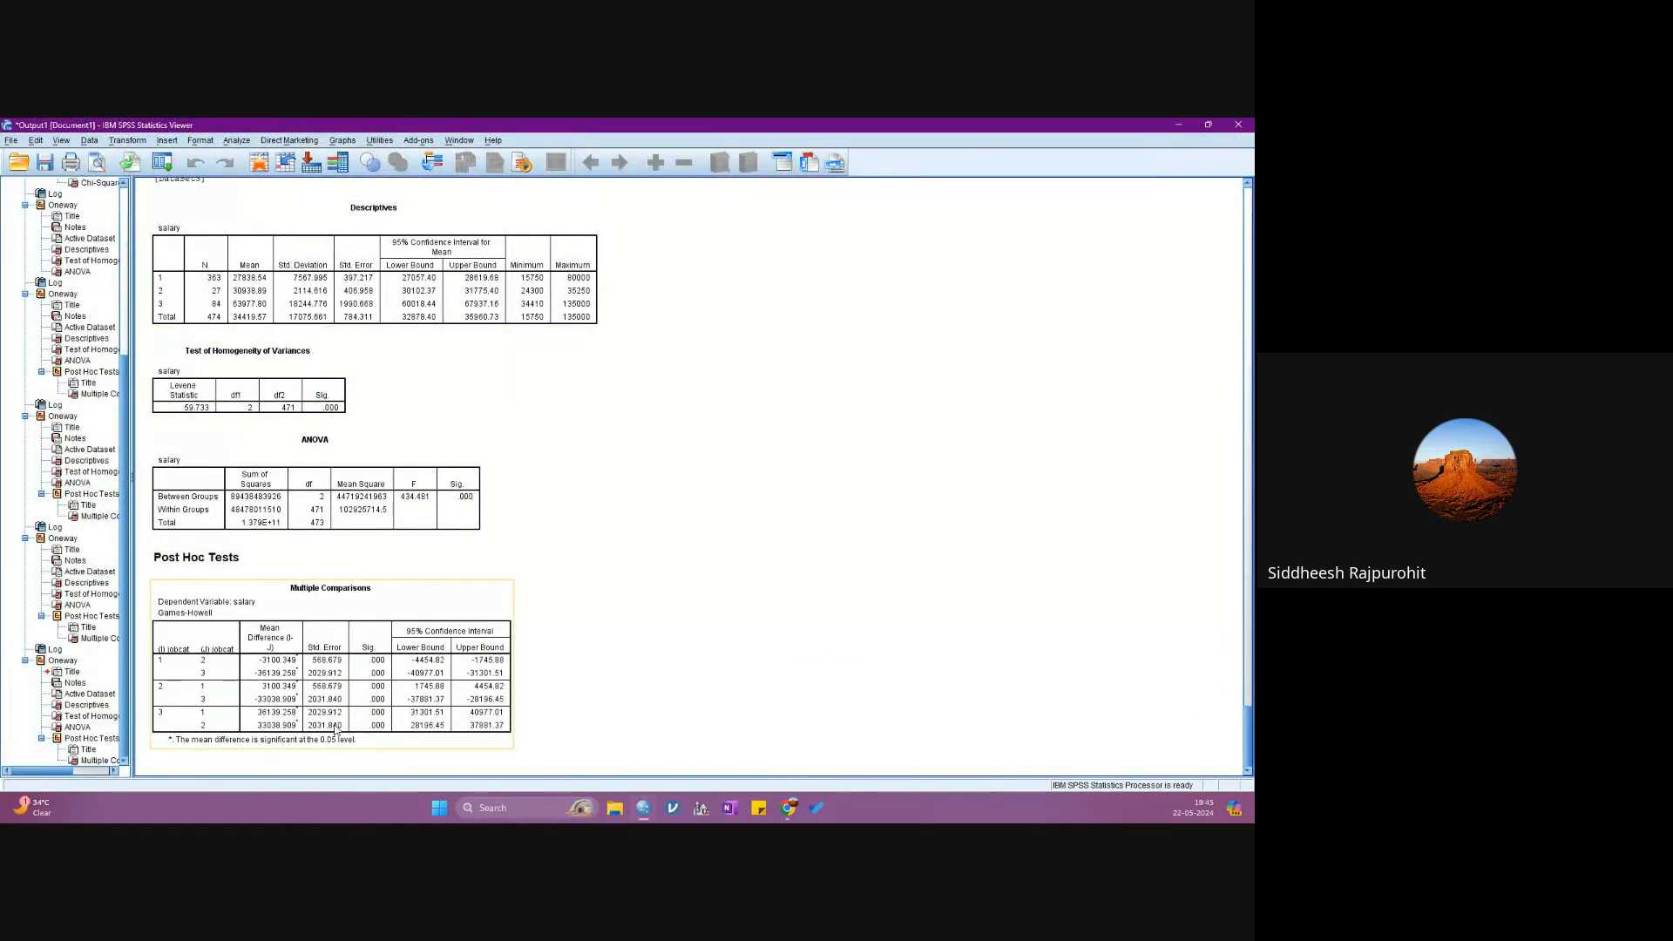
- Examine the salary Descriptives by job category and the Games-Howell pairwise comparisons in the new ANOVA output
{"action": "left_click", "coordinate": [243, 262]}
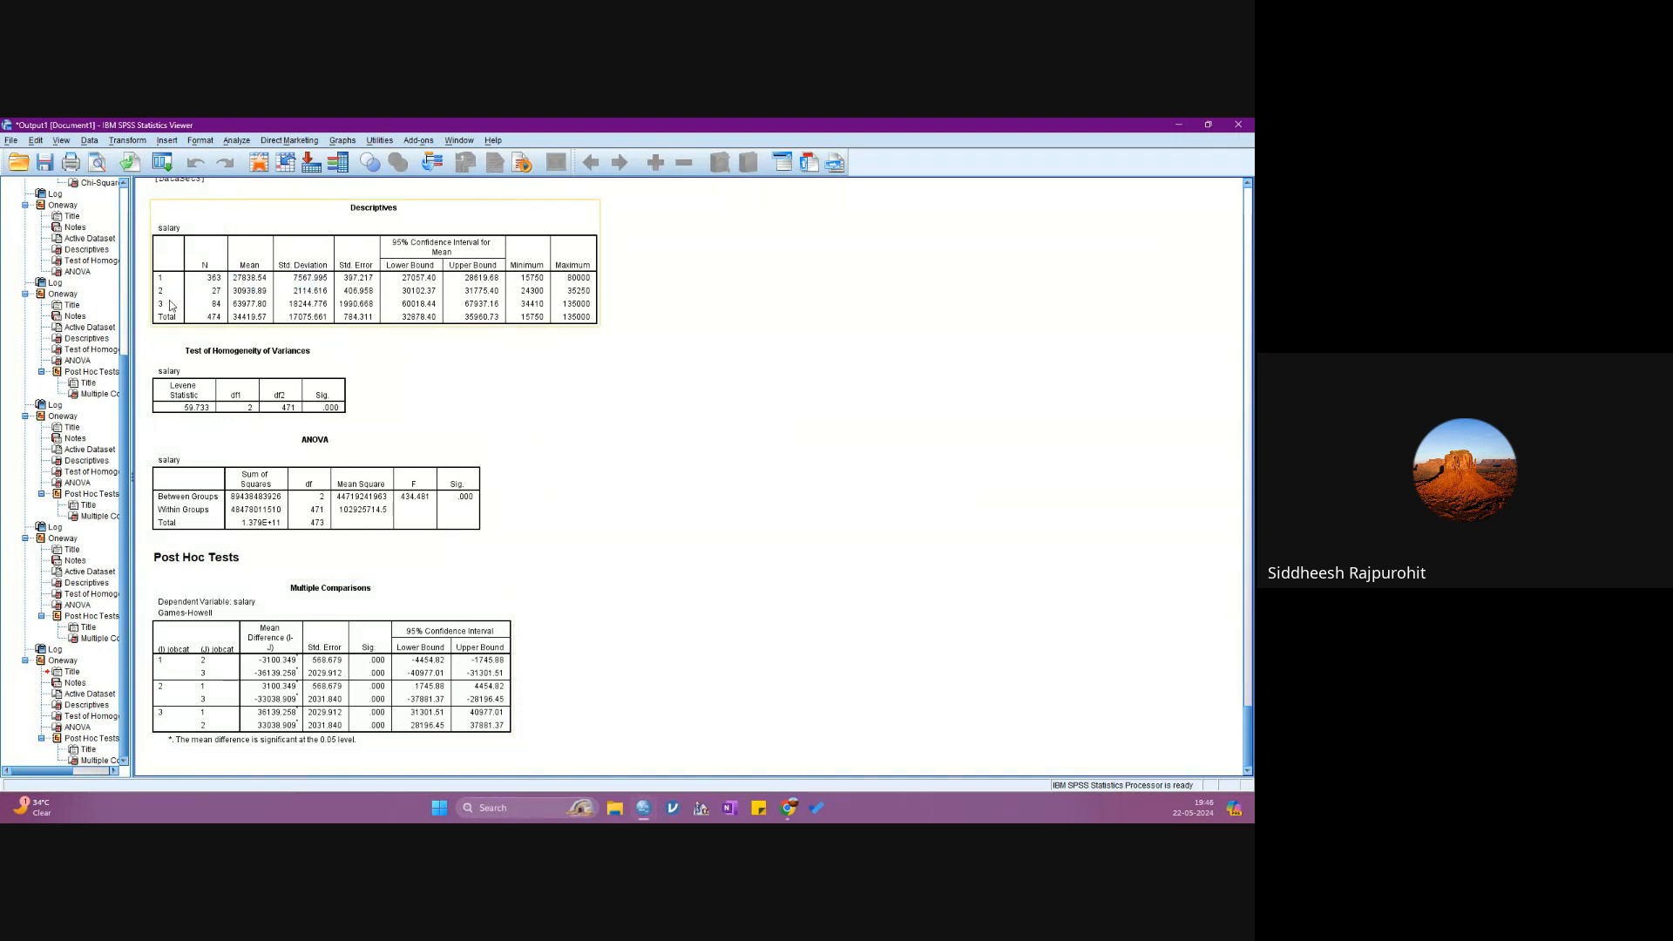
{"action": "left_click", "coordinate": [443, 529]}
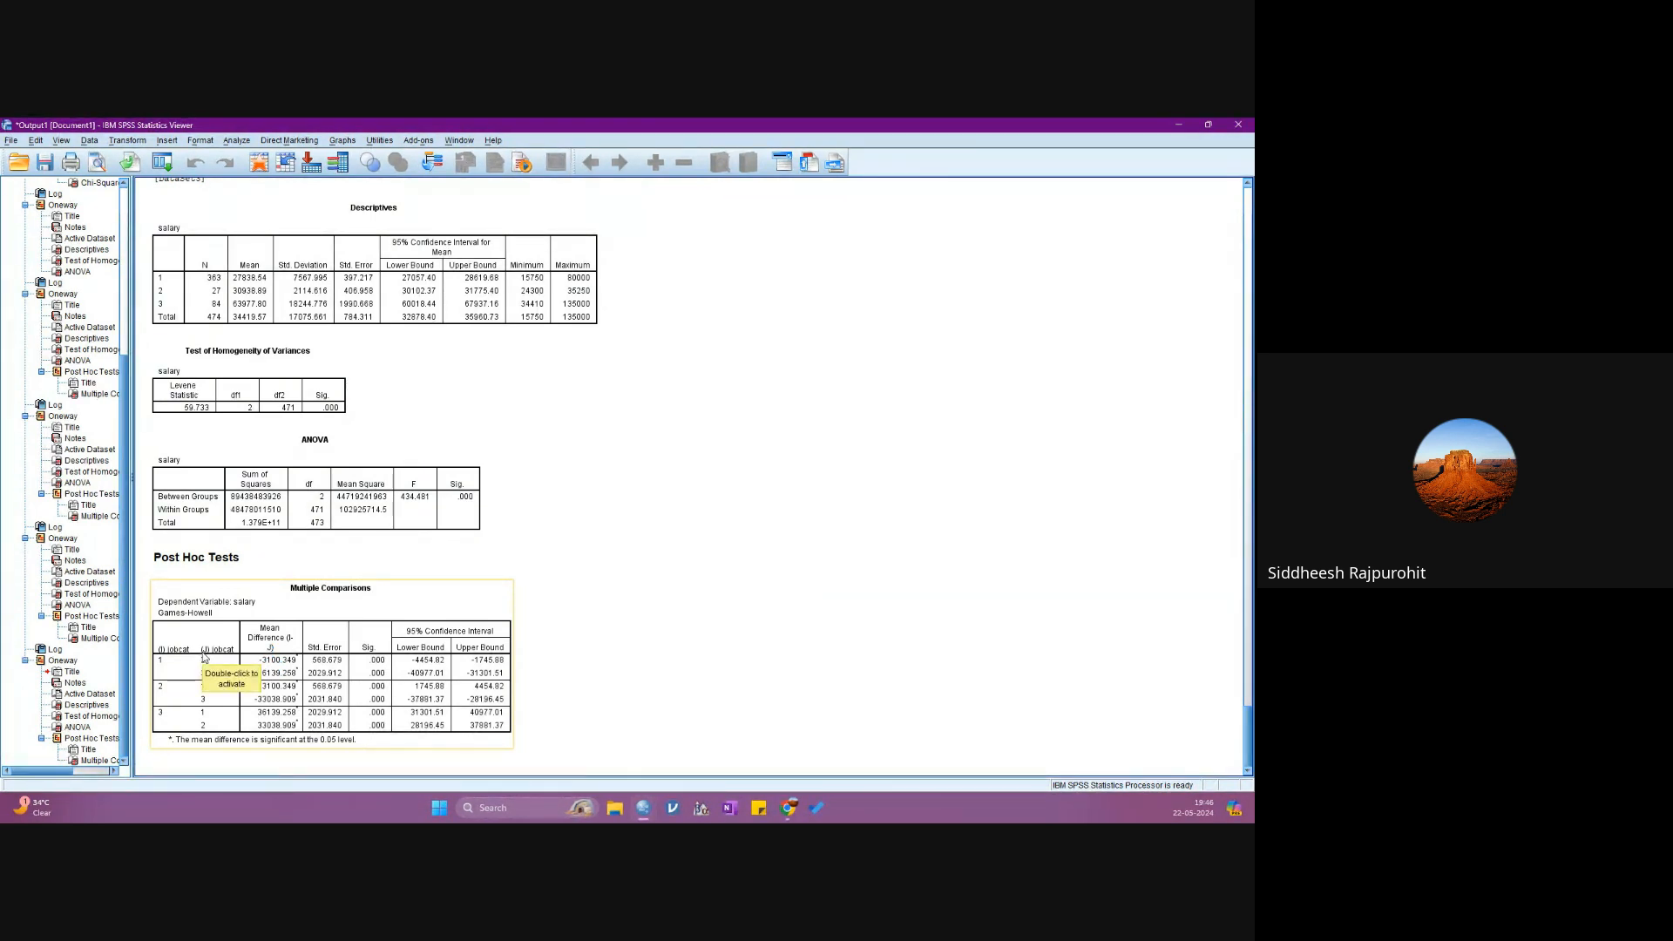
{"action": "left_click", "coordinate": [659, 651]}
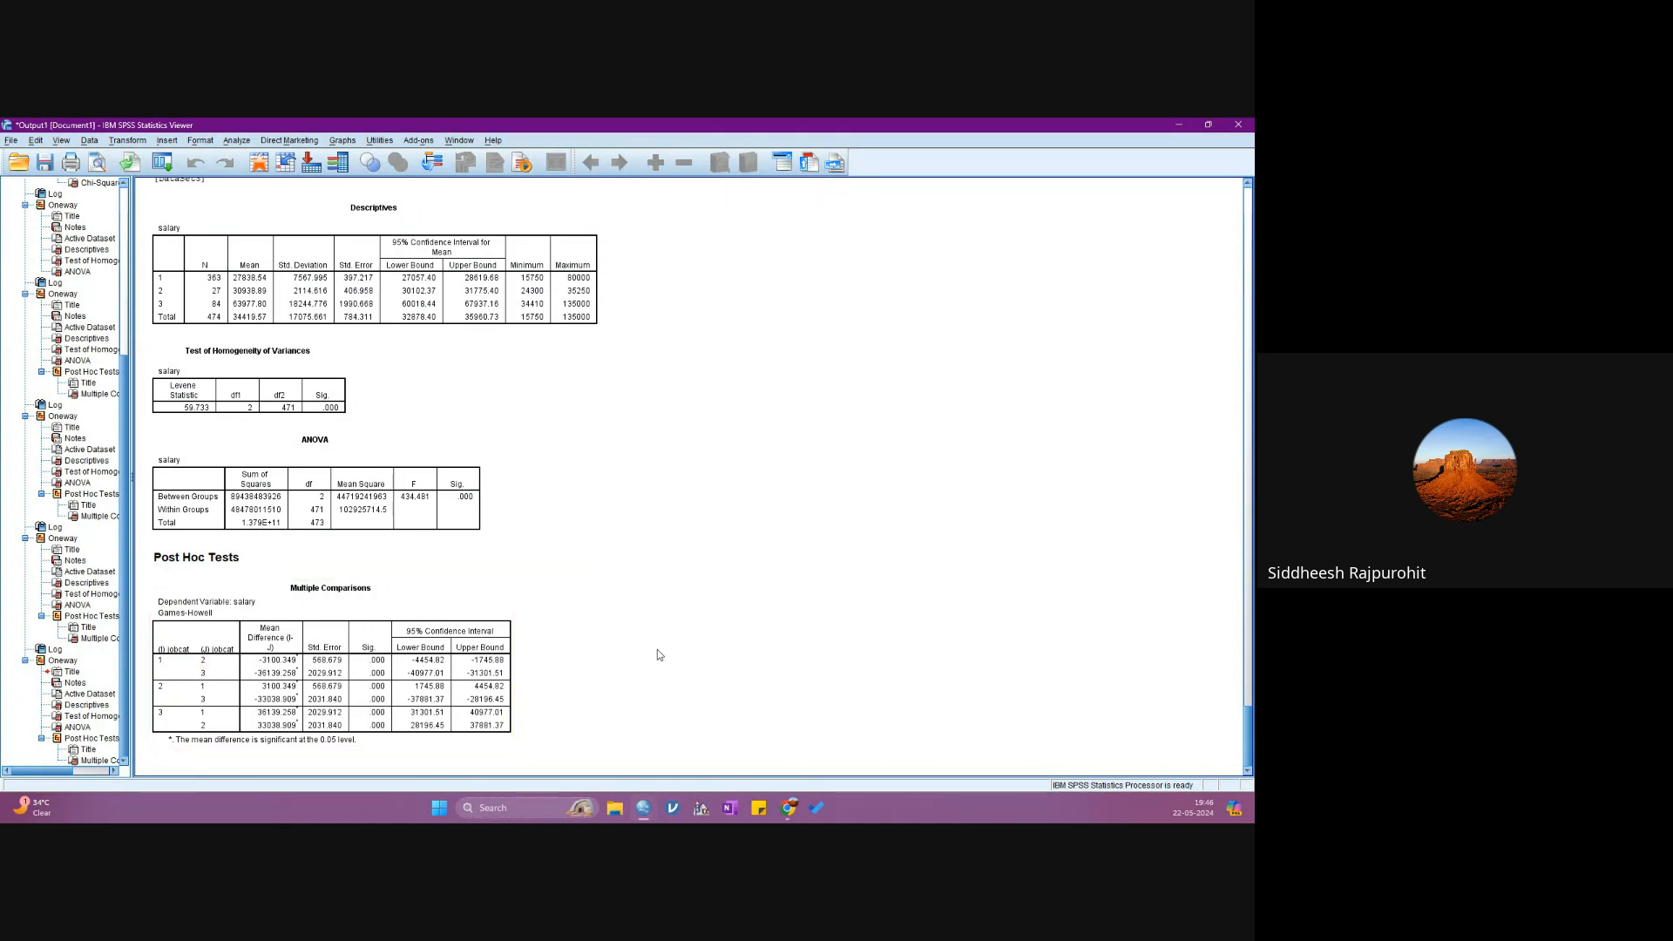
{"action": "left_click", "coordinate": [194, 668]}
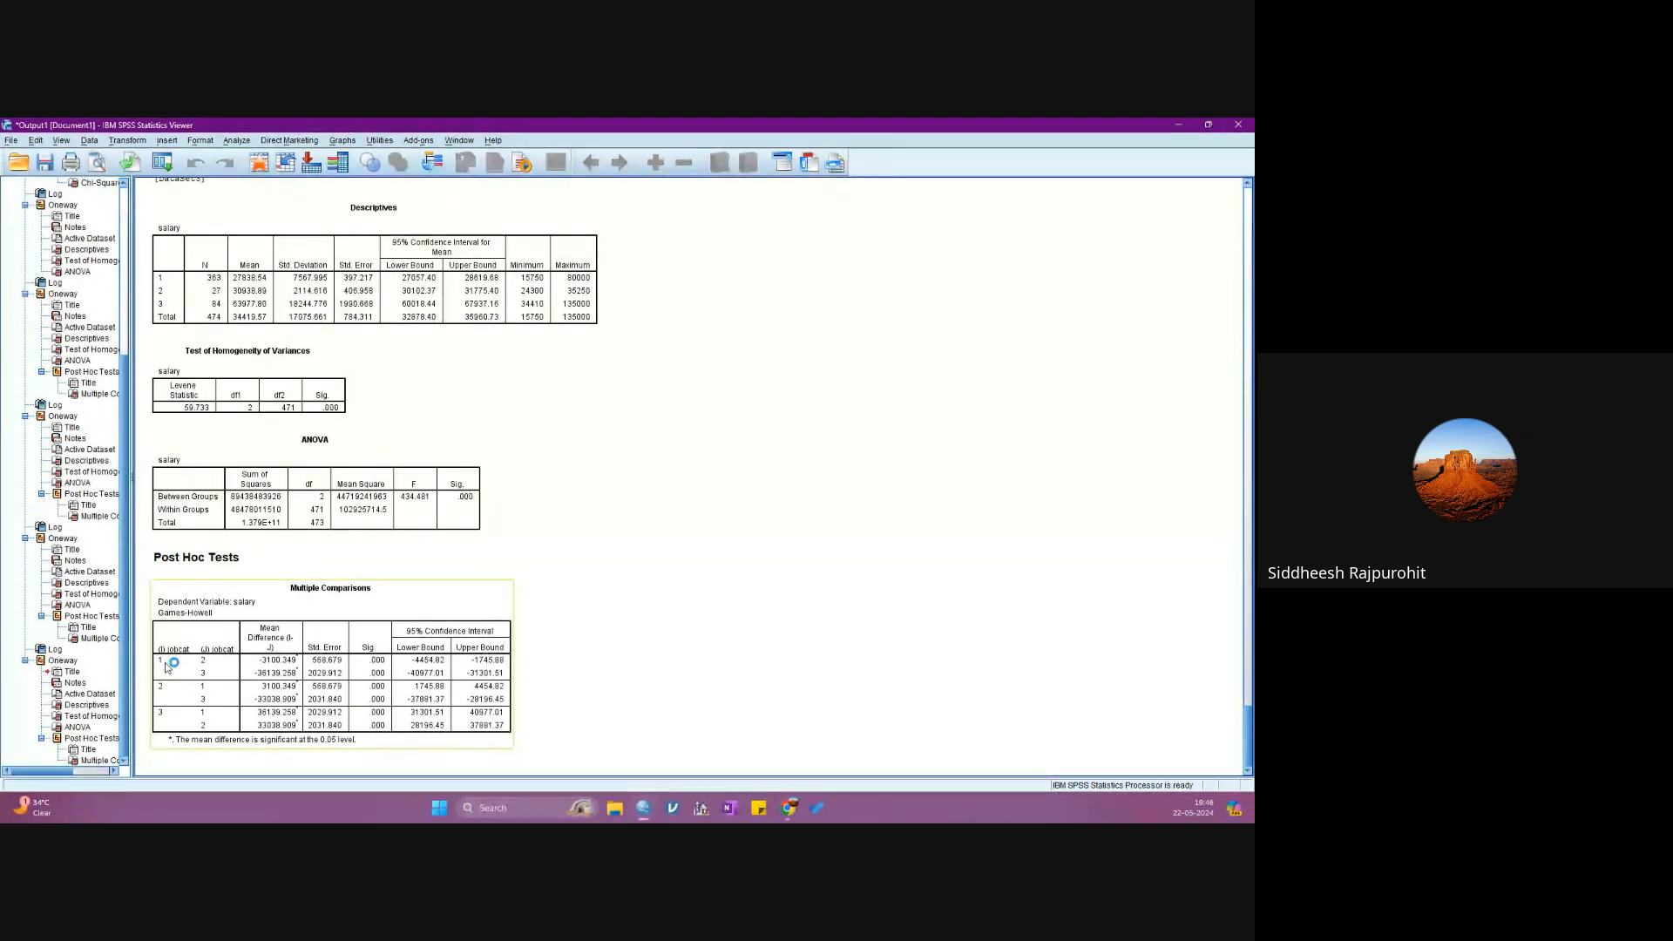
{"action": "left_click", "coordinate": [610, 645]}
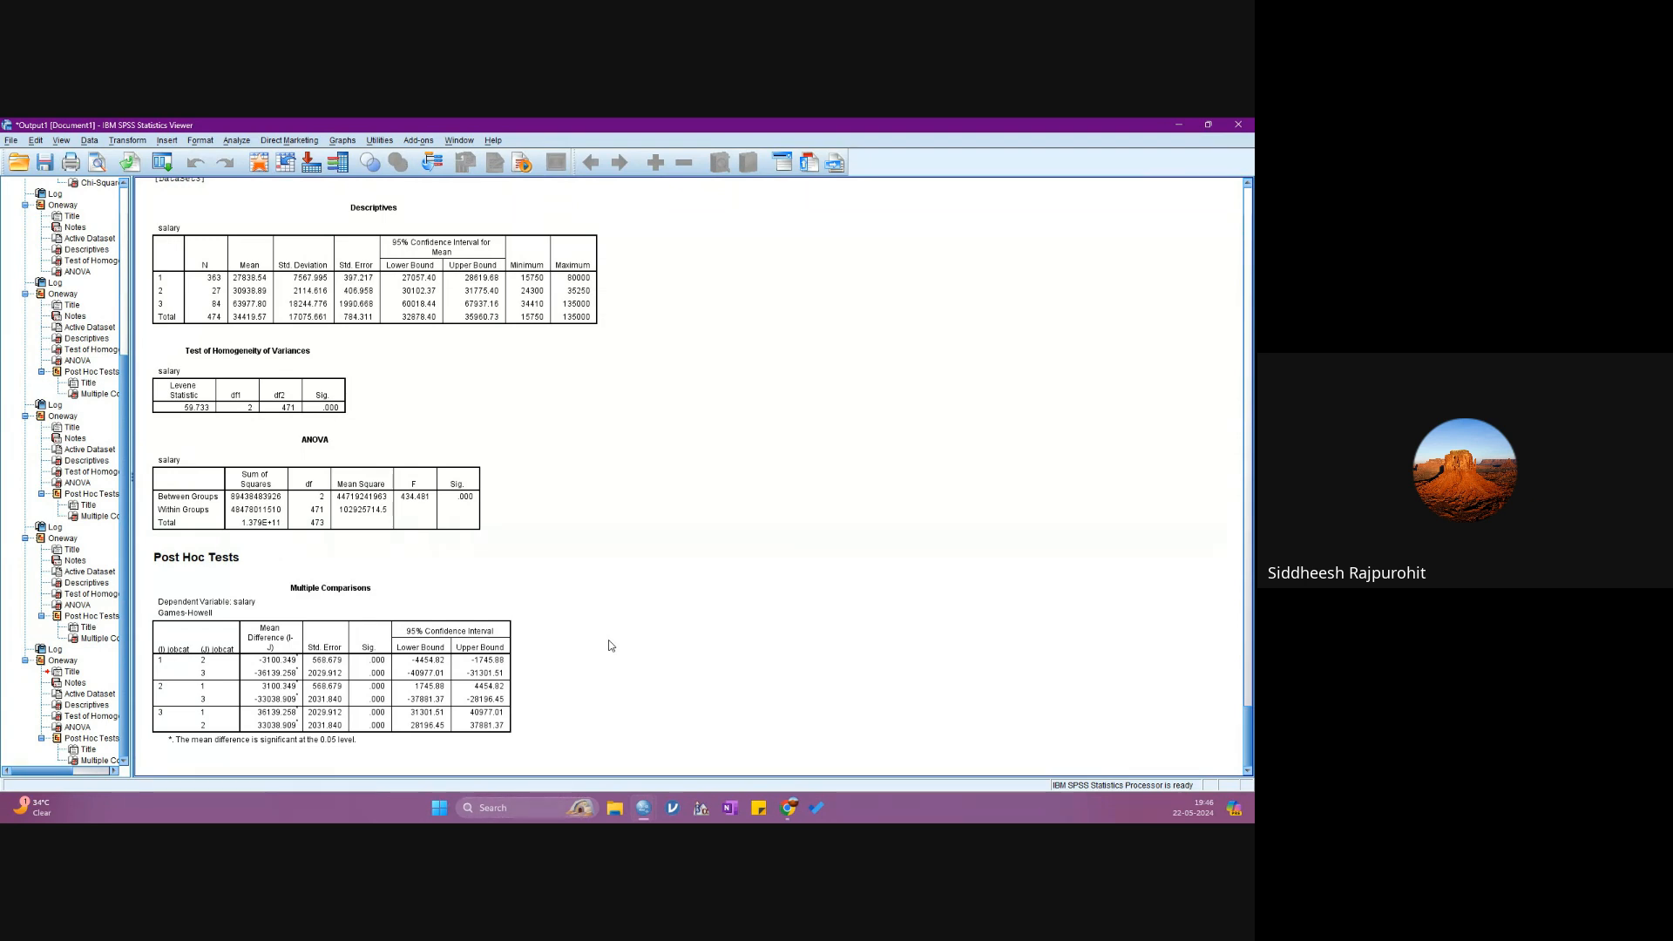
{"action": "left_click", "coordinate": [382, 636]}
- Start a nonparametric independent-samples test with salary as the test field and jobcat as the grouping field
{"action": "left_click", "coordinate": [237, 142]}
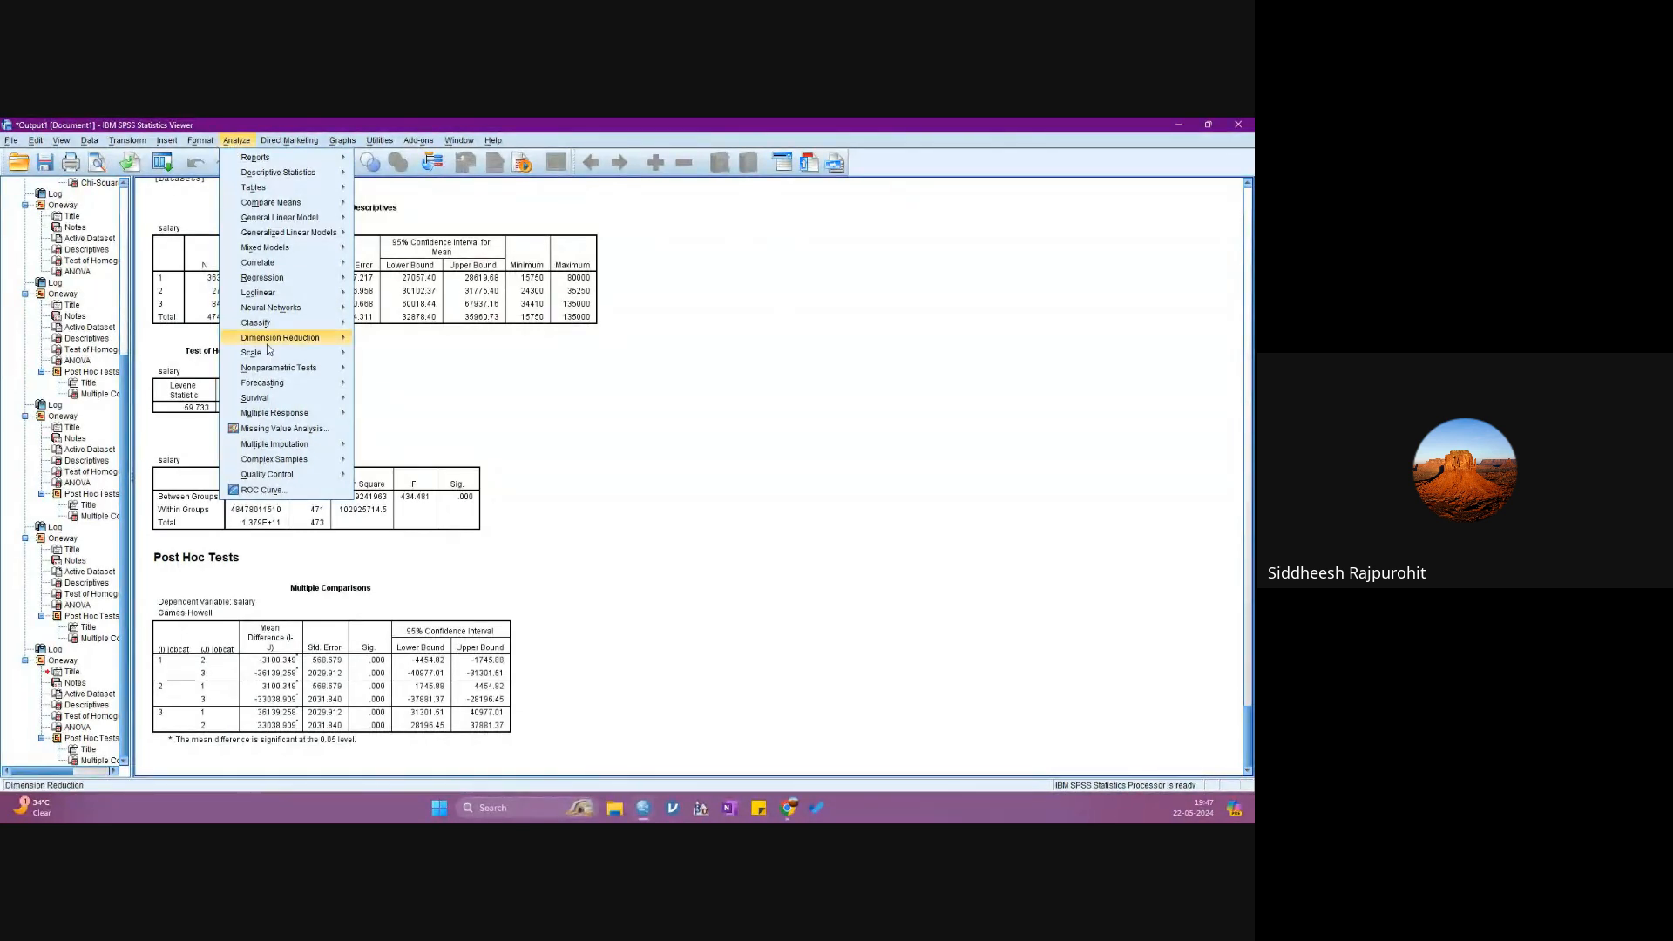
{"action": "mouse_move", "coordinate": [282, 374]}
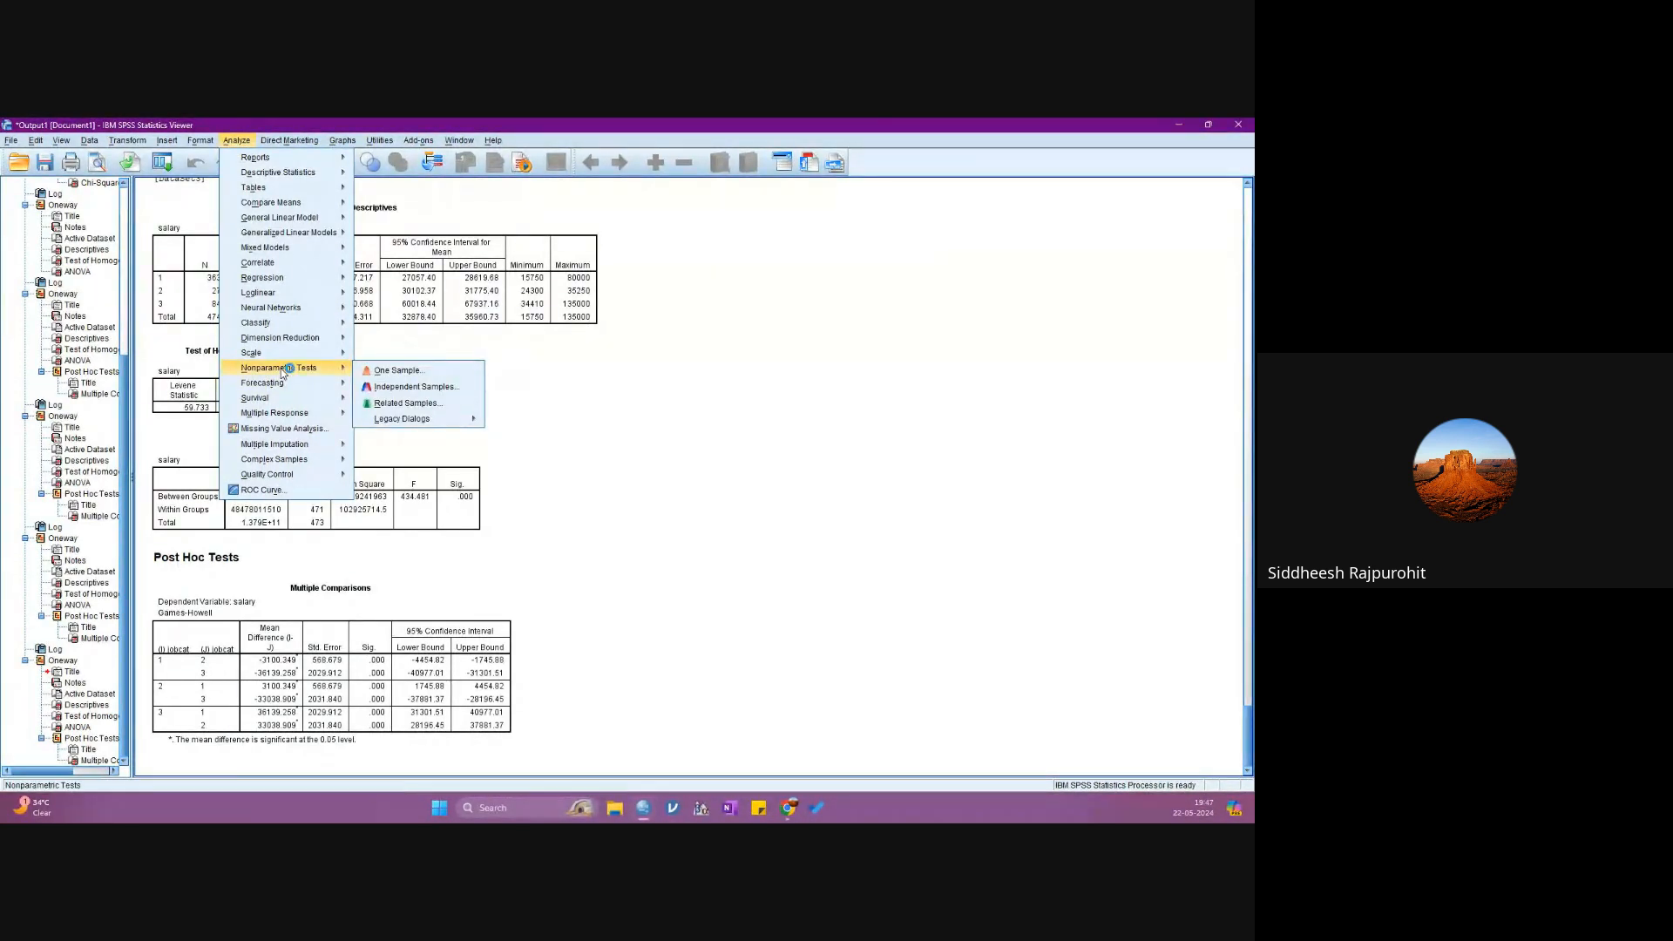
{"action": "left_click", "coordinate": [408, 393]}
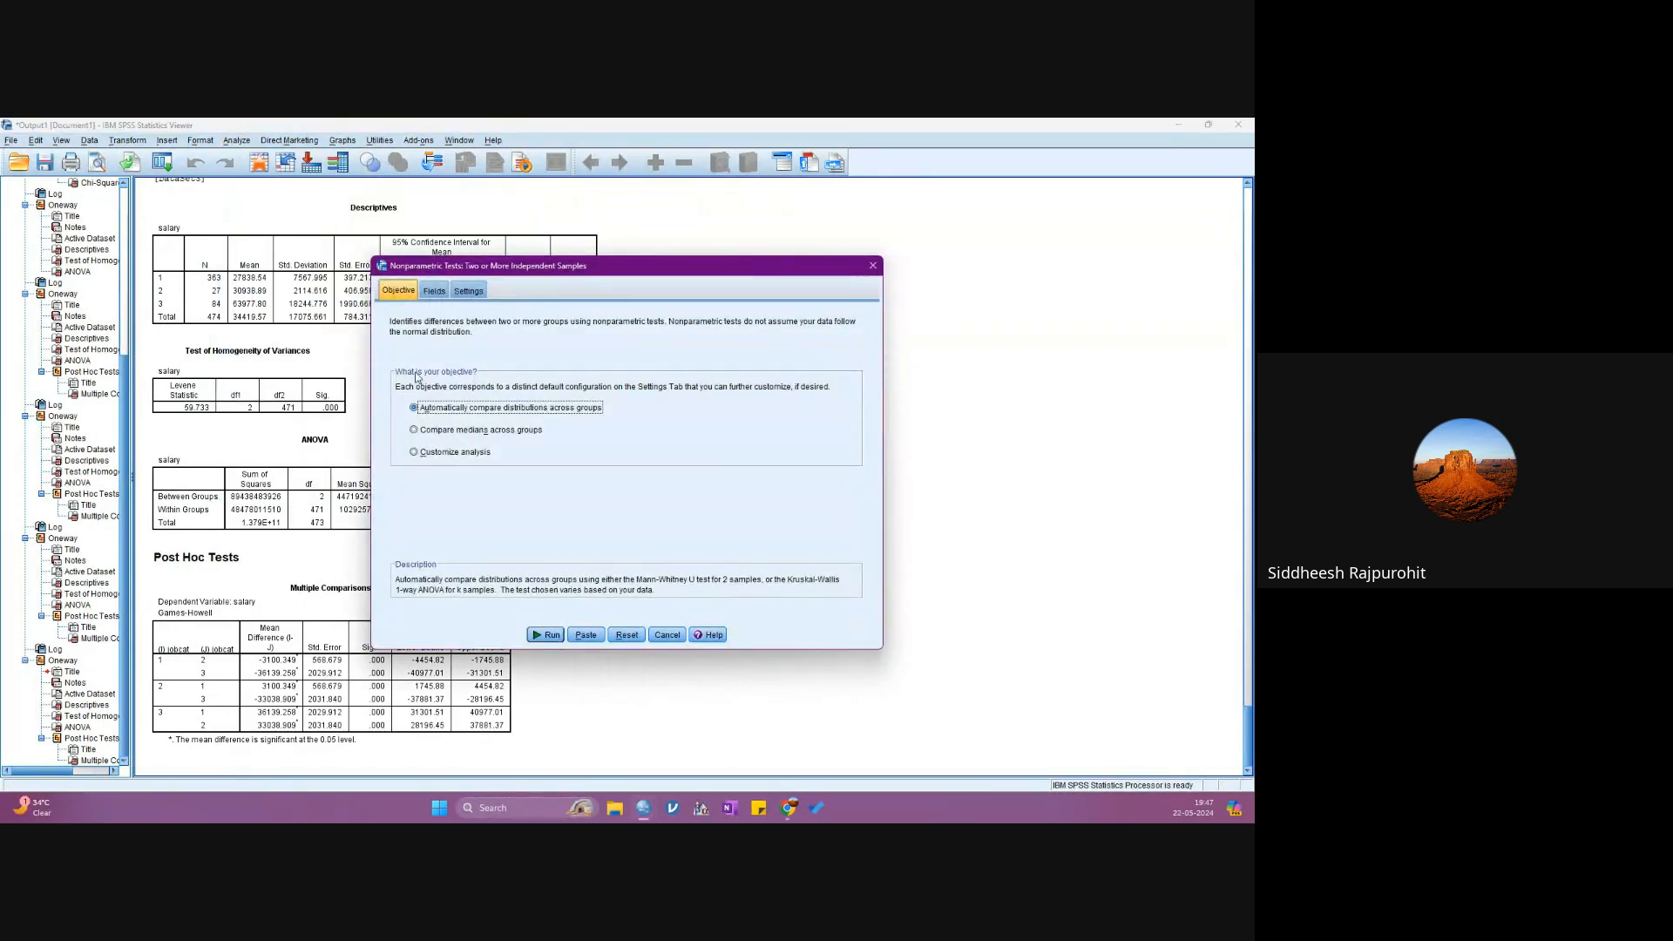
{"action": "left_click", "coordinate": [433, 291]}
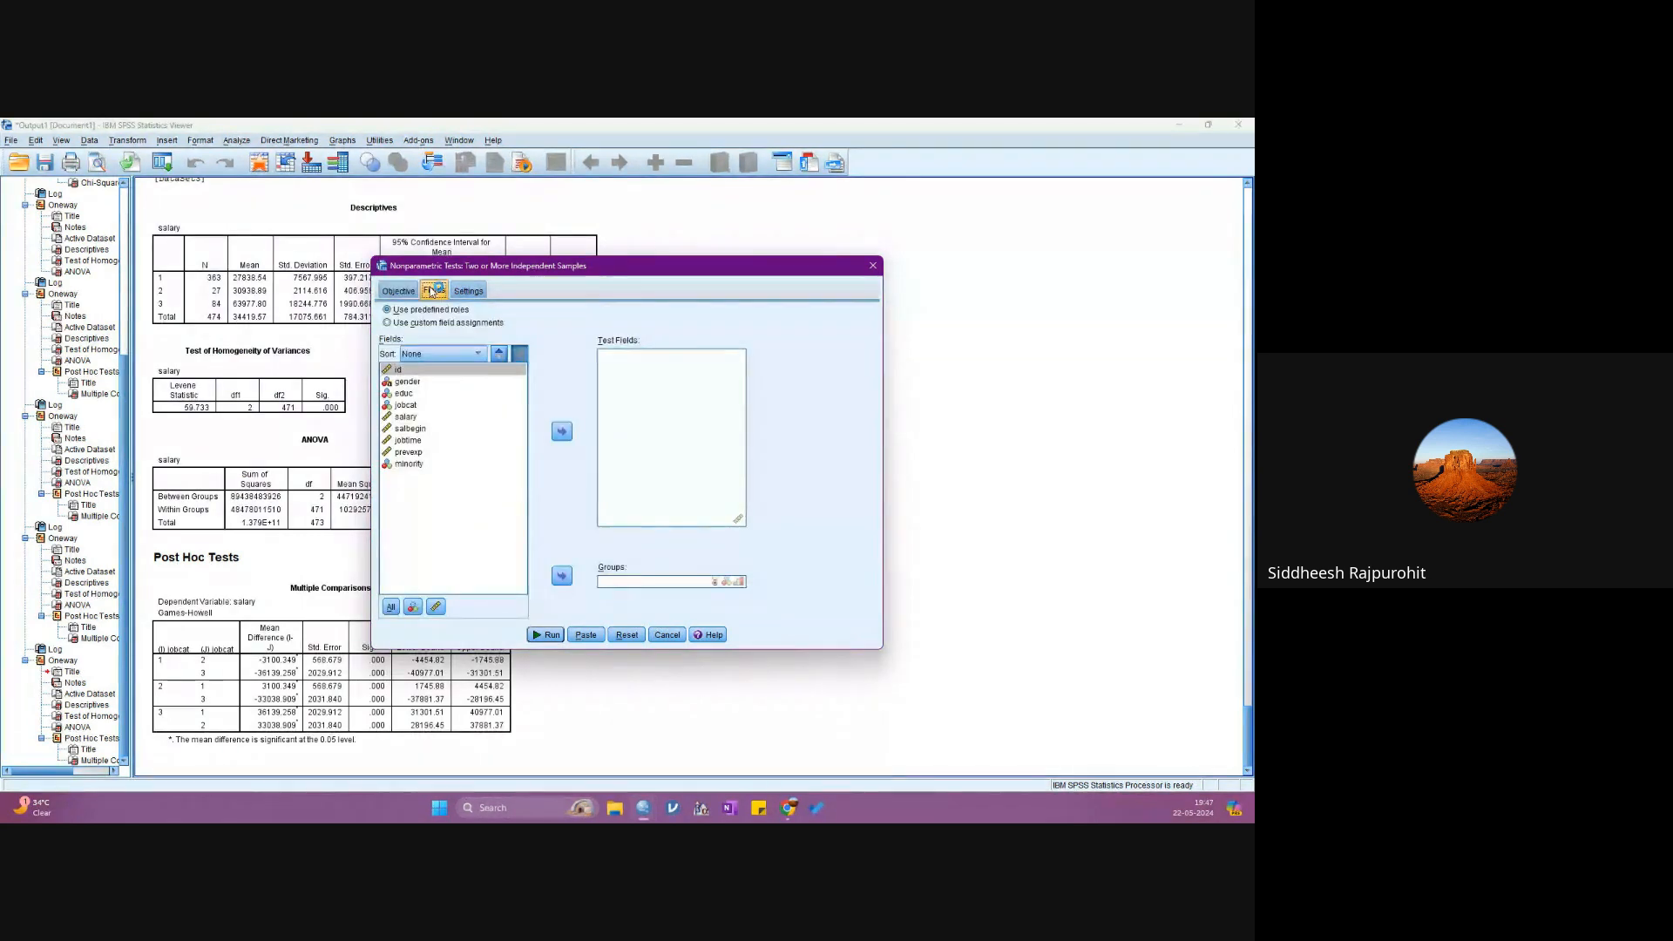
{"action": "left_click", "coordinate": [406, 406]}
{"action": "left_click", "coordinate": [566, 581]}
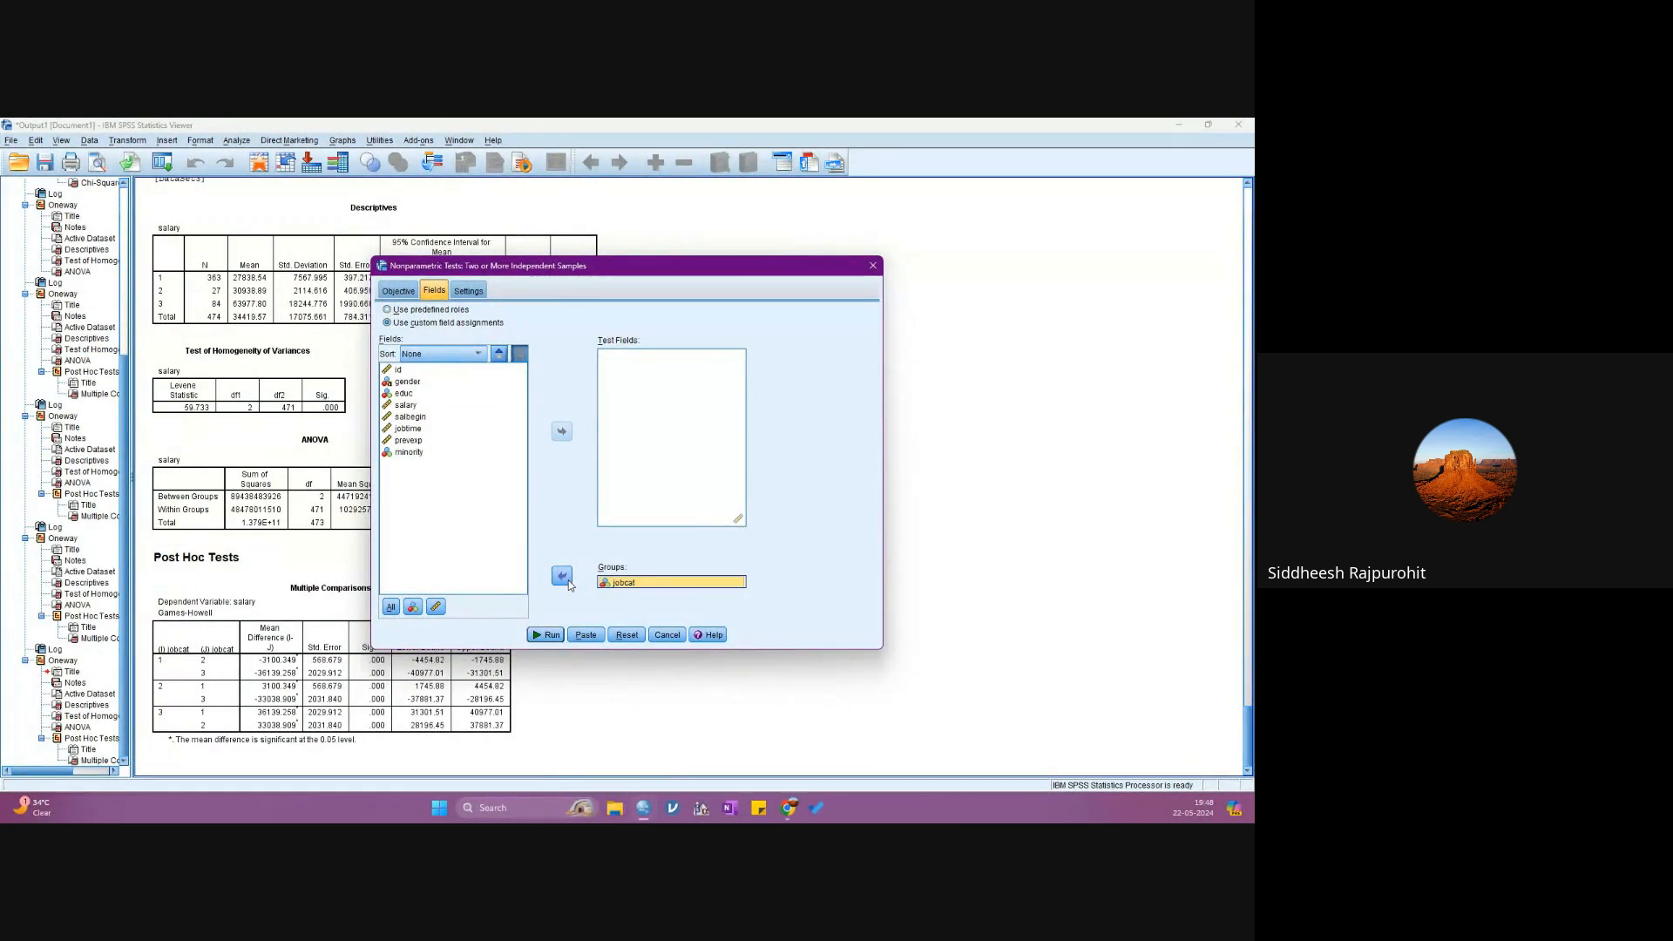
{"action": "left_click", "coordinate": [405, 406]}
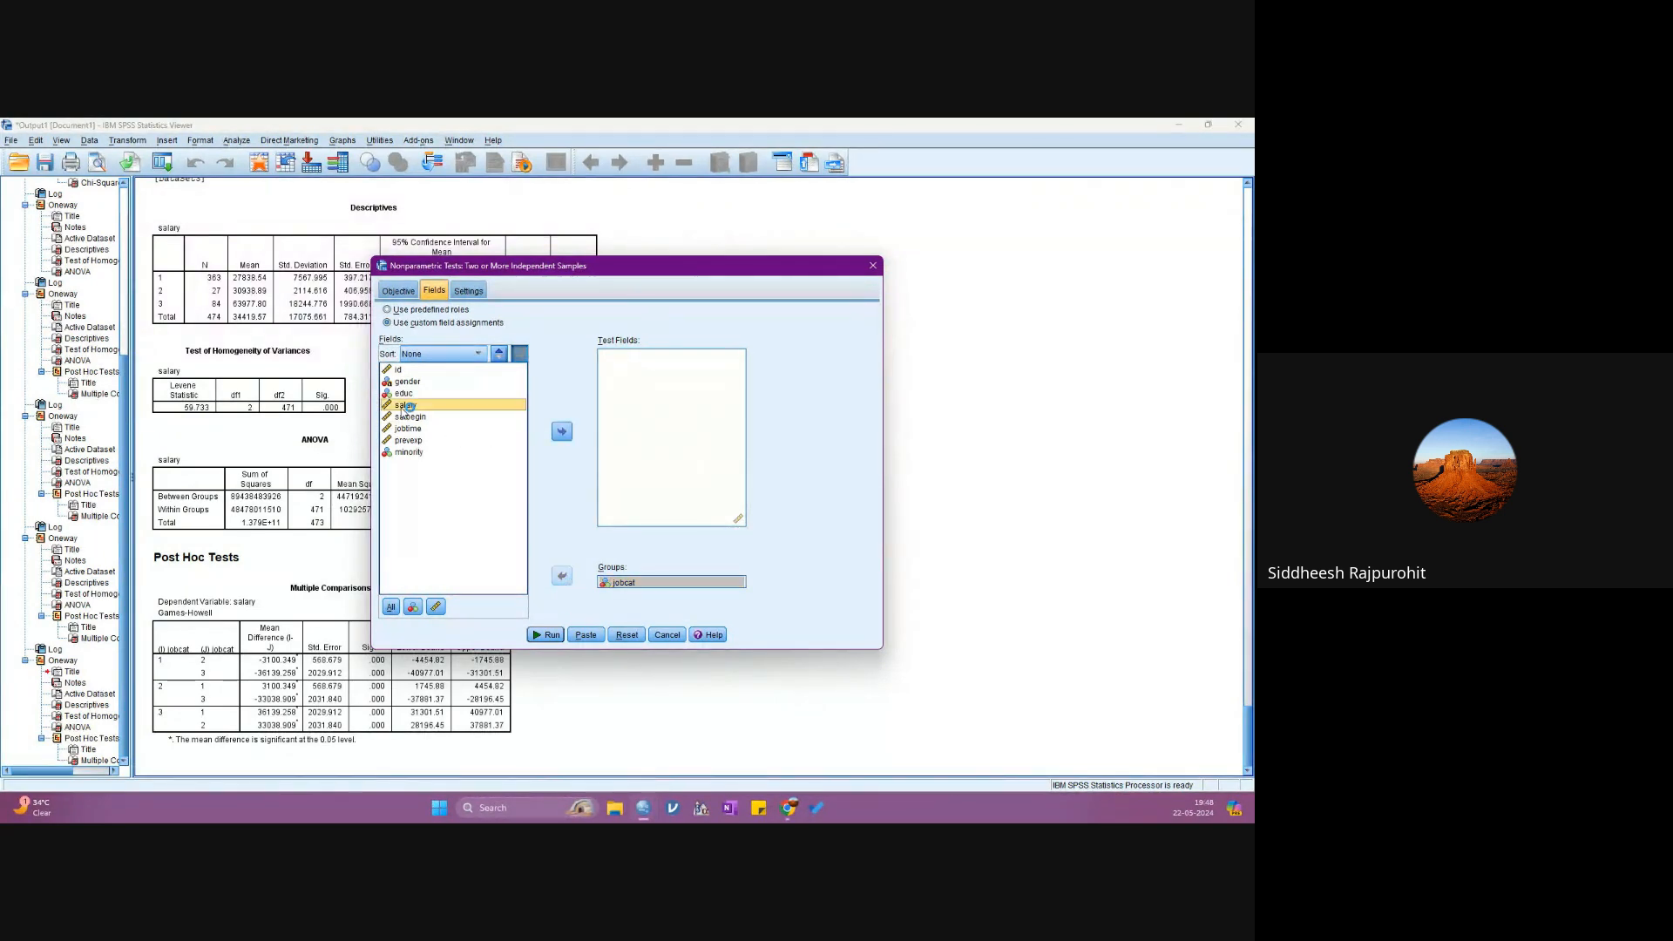
{"action": "left_click", "coordinate": [562, 432]}
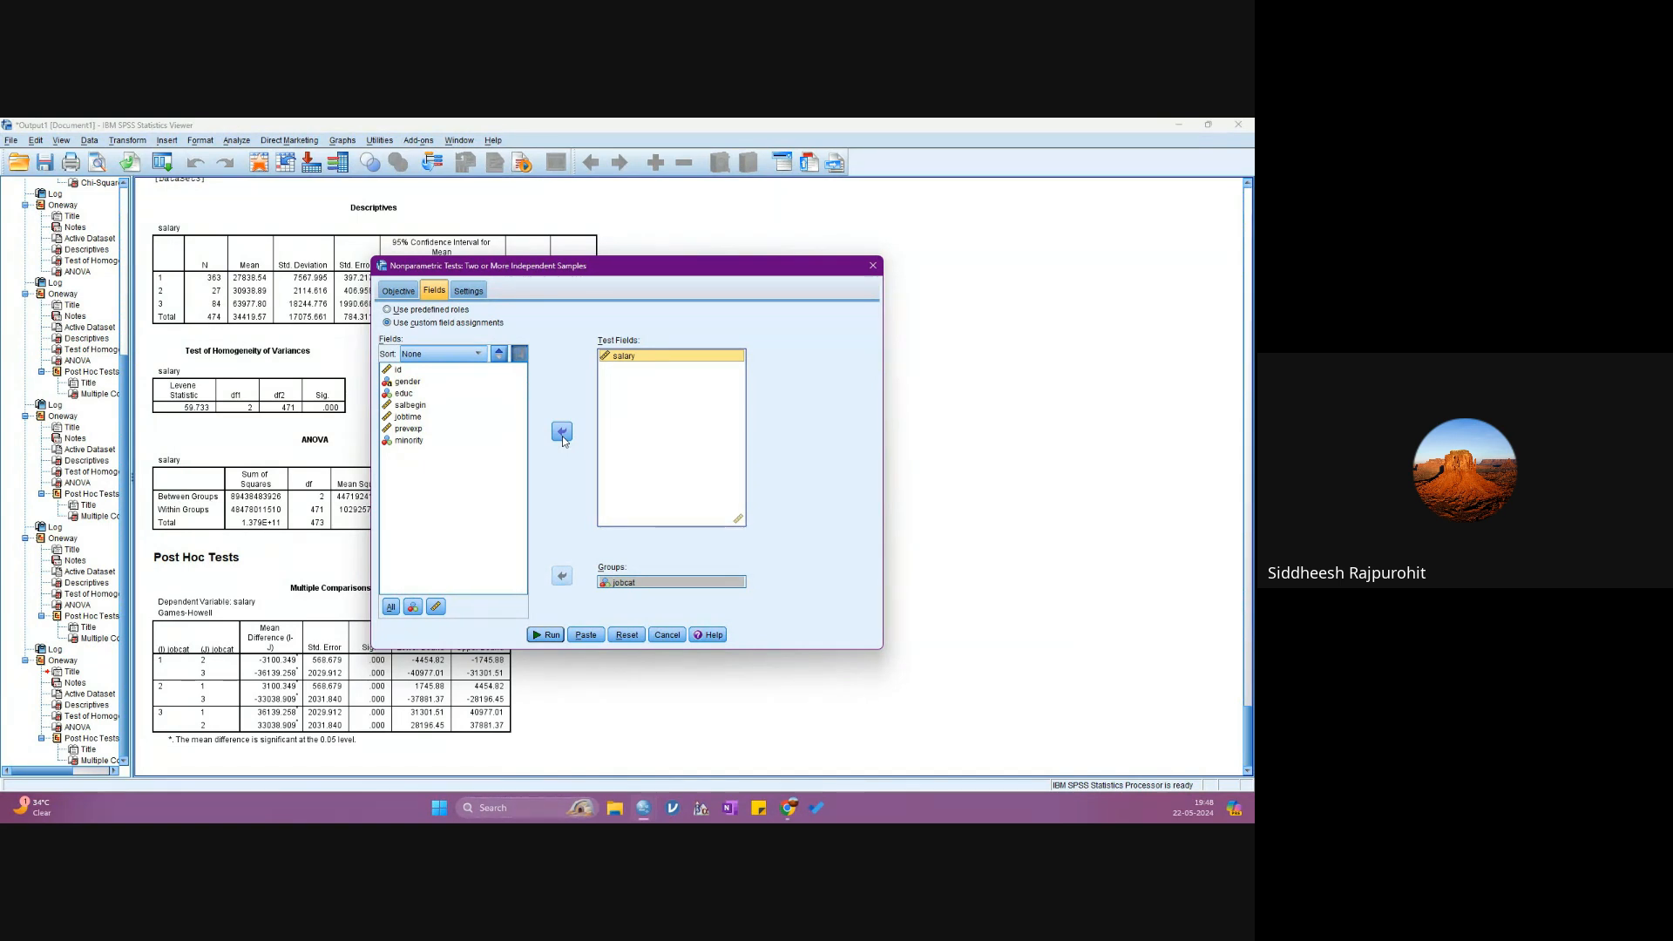
- Customize the nonparametric tests to use Kruskal-Wallis 1-way ANOVA (k samples) with all pairwise multiple comparisons
{"action": "left_click", "coordinate": [468, 290]}
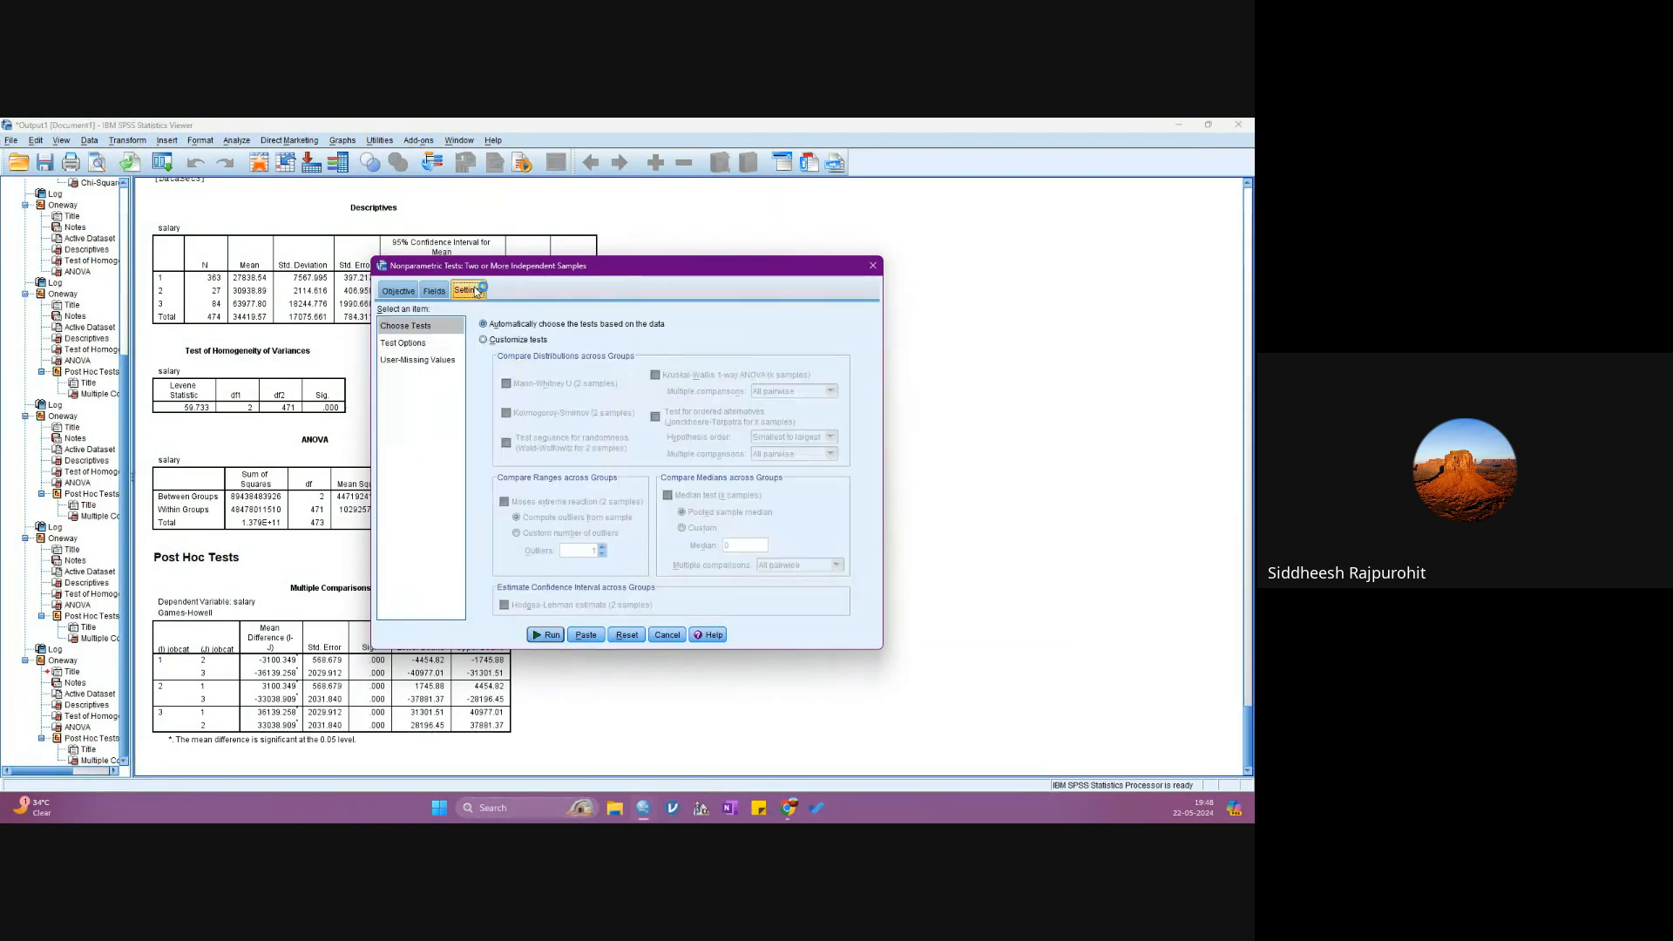
{"action": "left_click", "coordinate": [483, 340]}
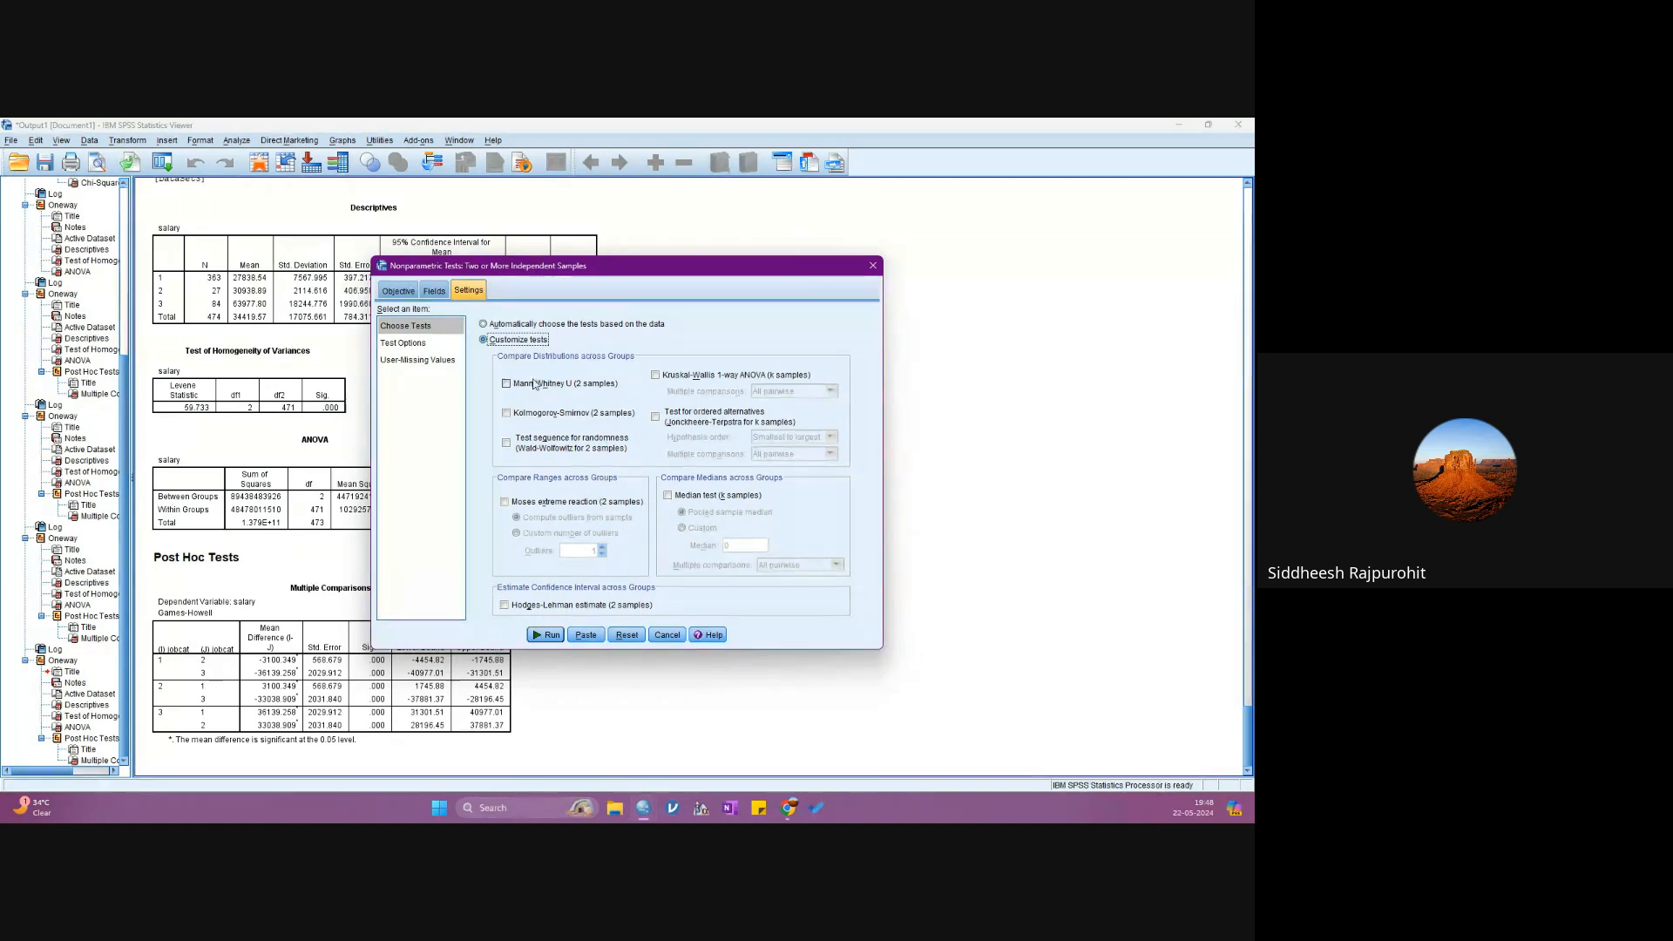
{"action": "left_click", "coordinate": [658, 375]}
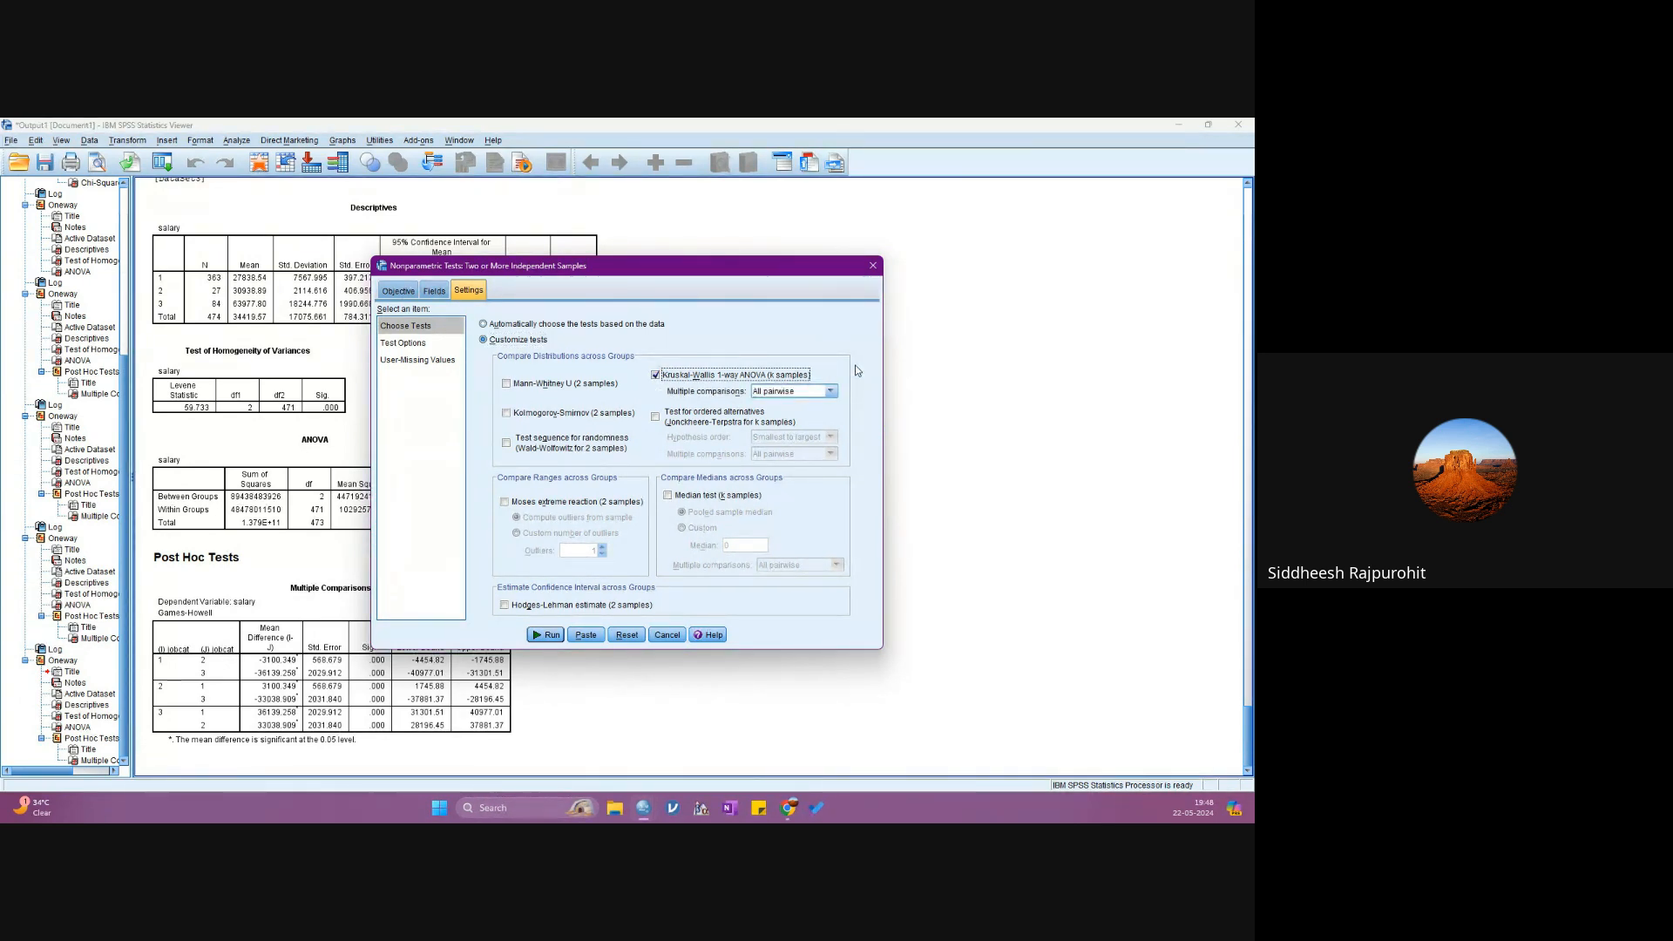
{"action": "left_click", "coordinate": [656, 375]}
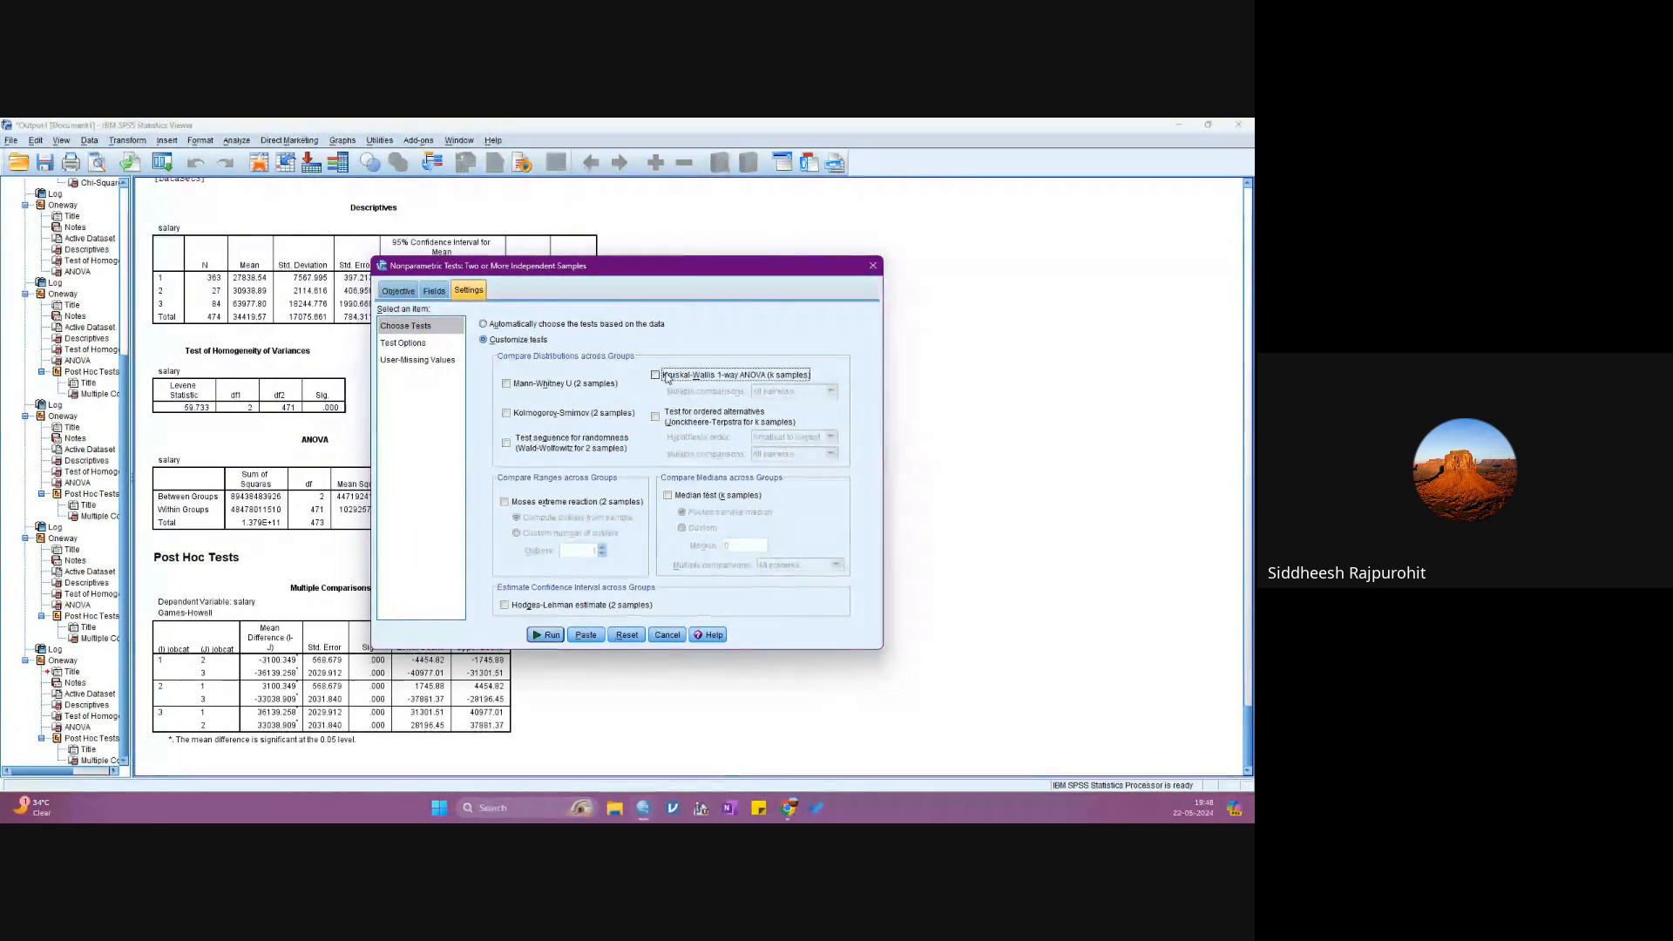
{"action": "left_click", "coordinate": [667, 376]}
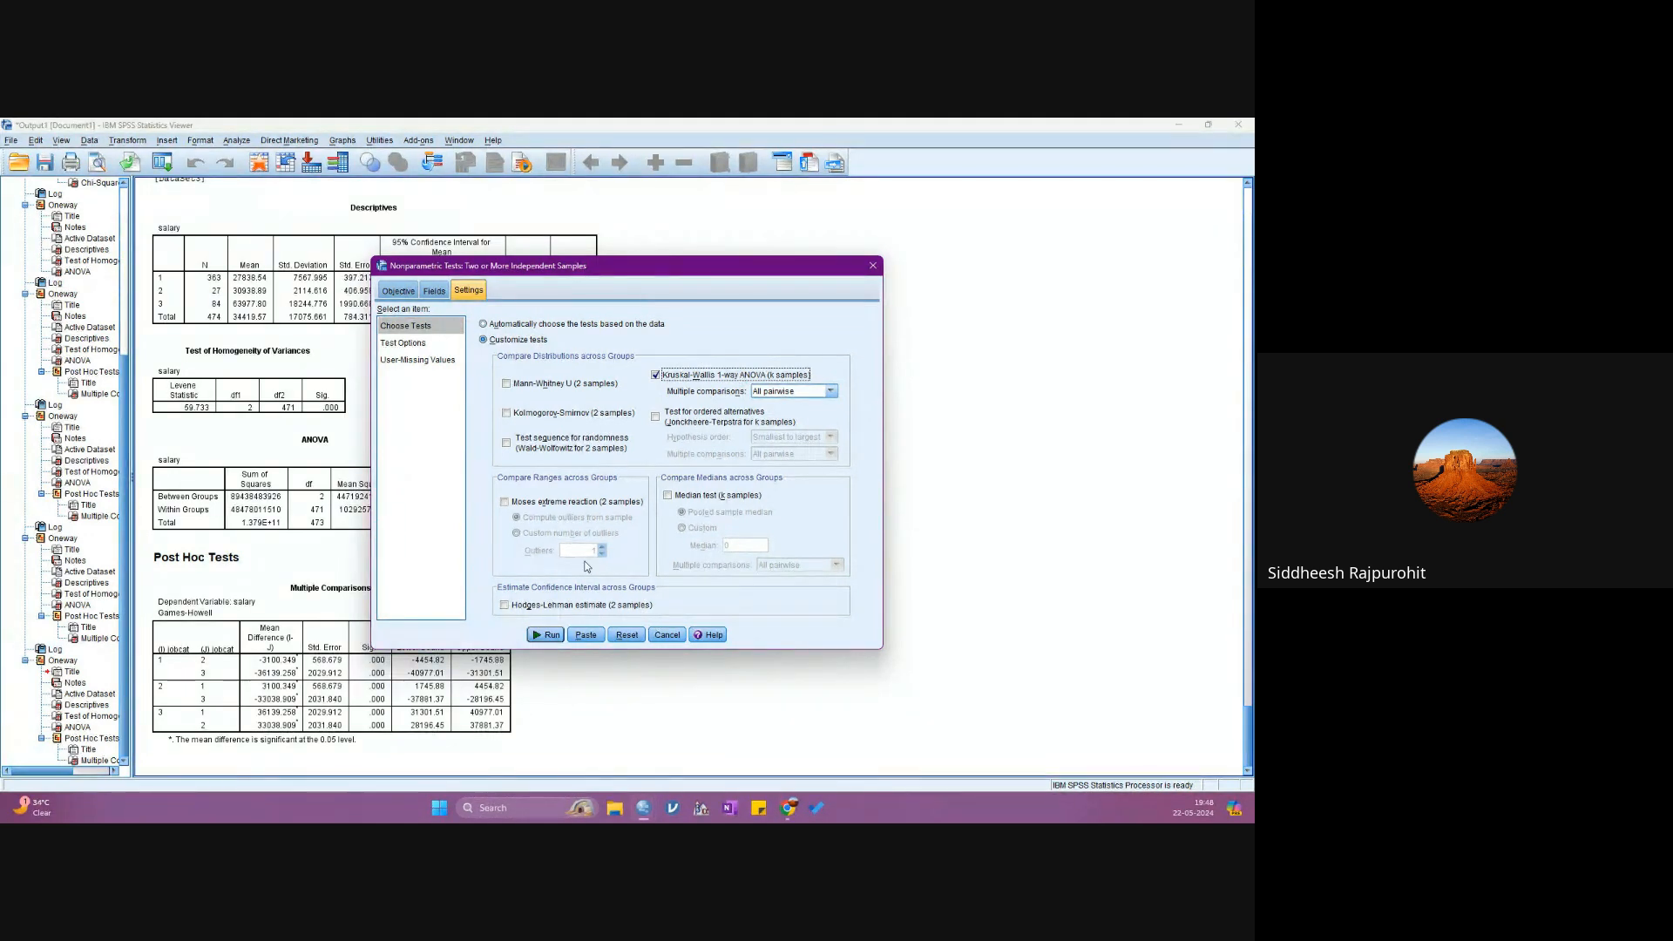
- Run the Kruskal-Wallis test of salary by jobcat and review its Hypothesis Test Summary against the earlier Oneway tables
{"action": "left_click", "coordinate": [547, 635]}
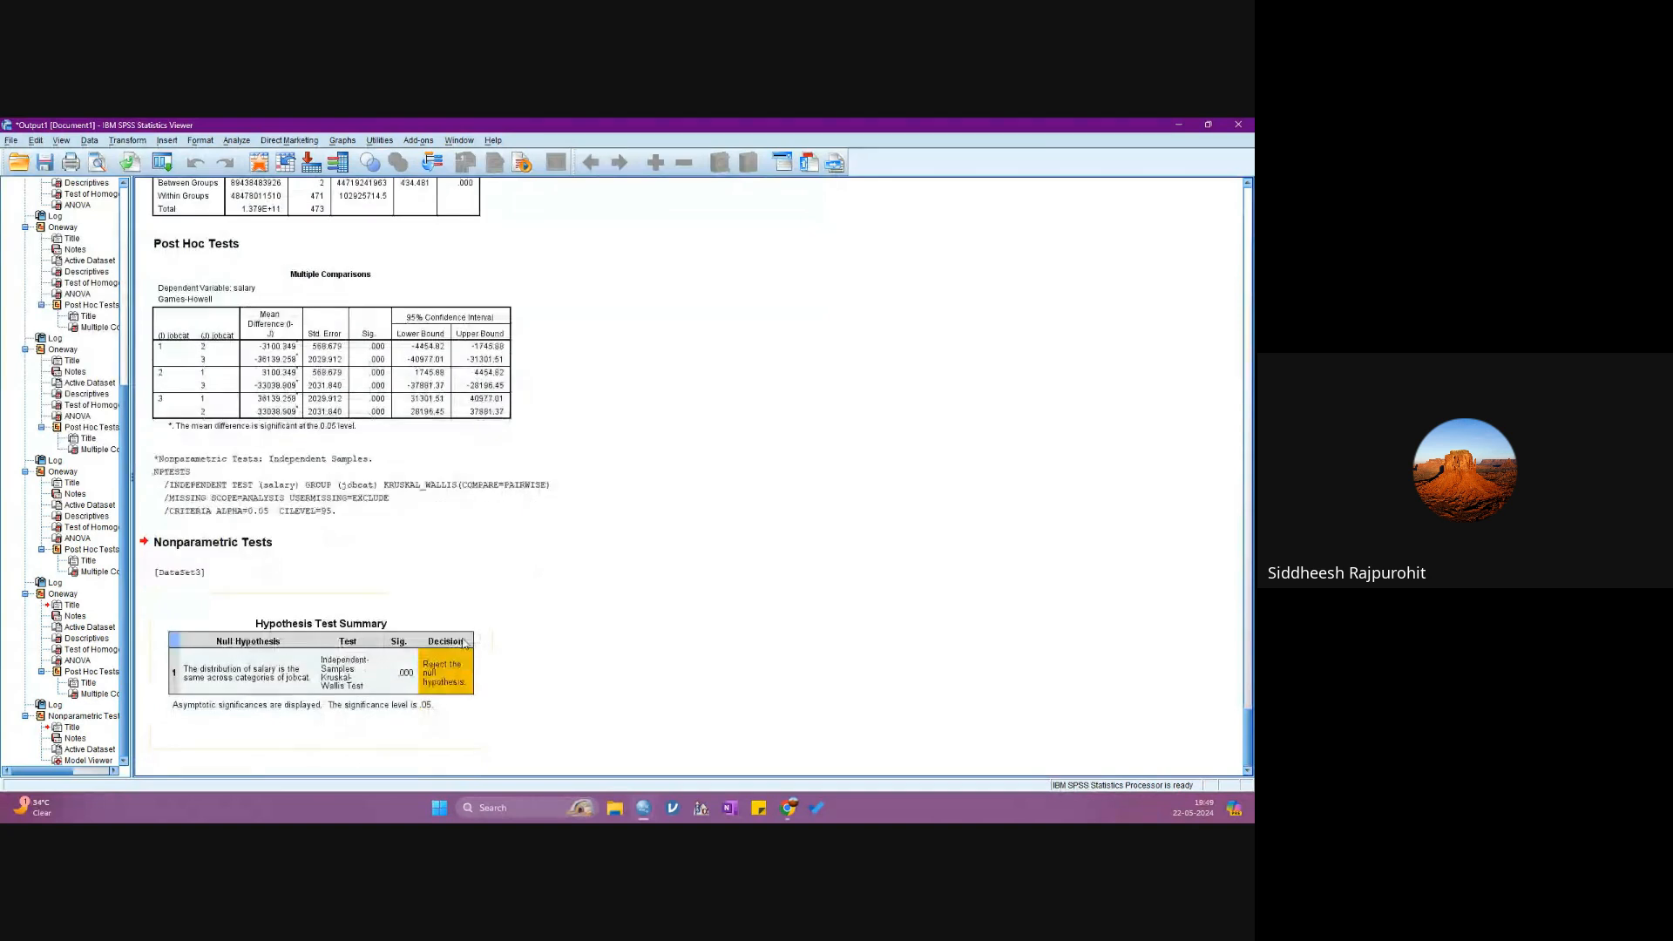
{"action": "double_click", "coordinate": [389, 659]}
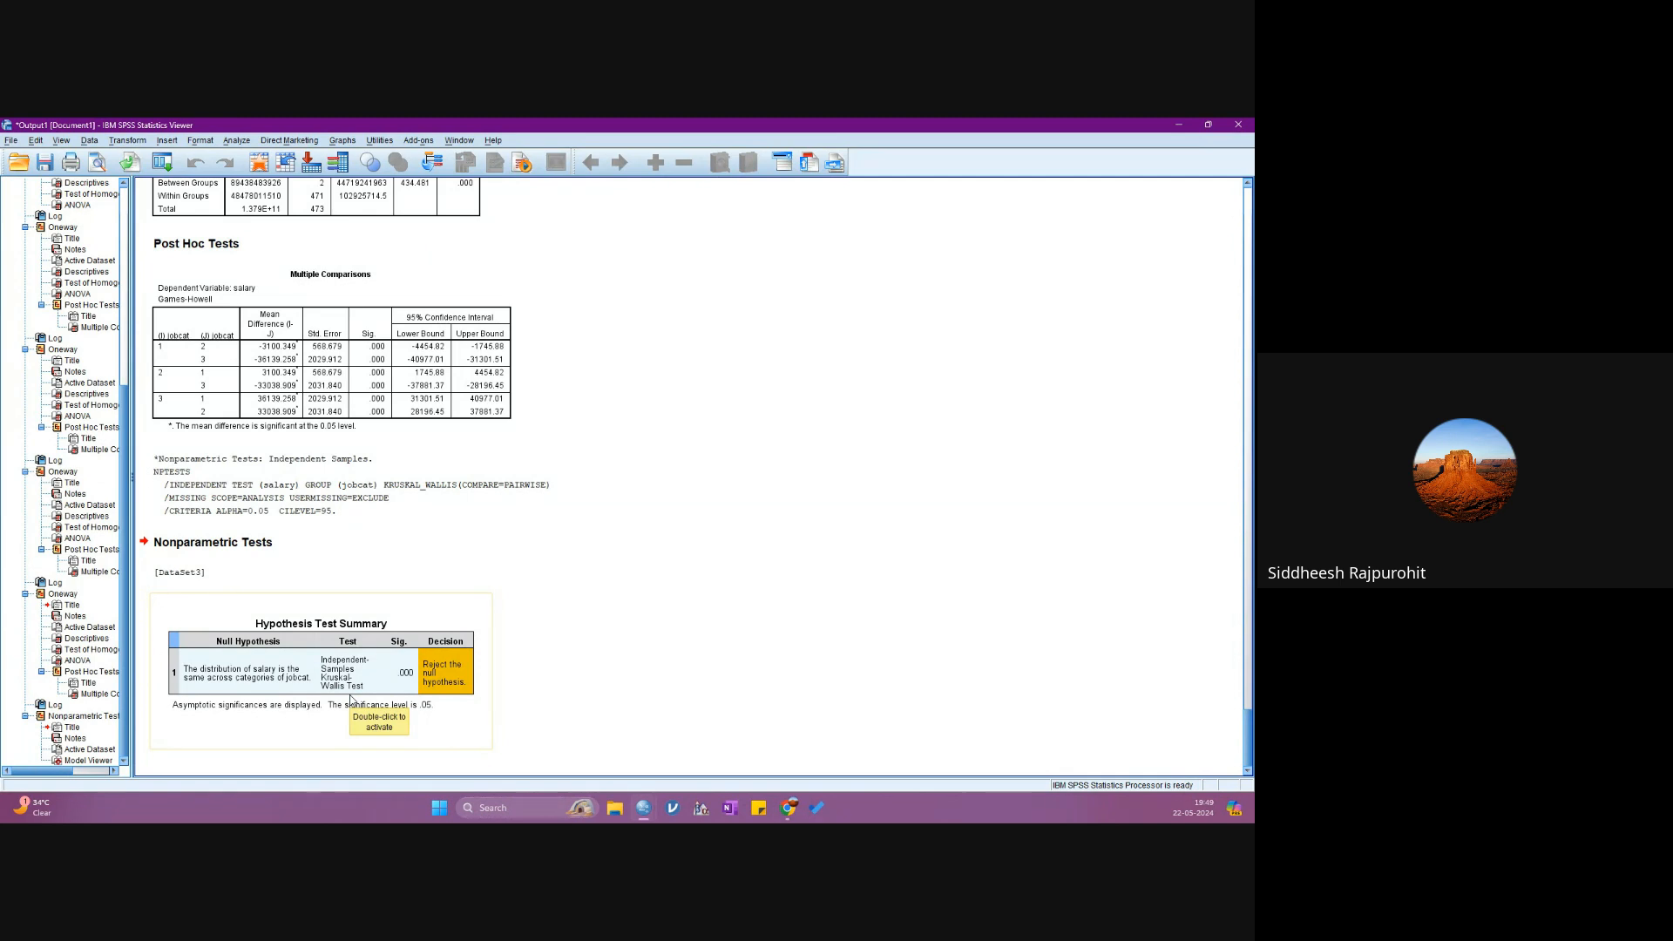
{"action": "scroll", "coordinate": [288, 440], "scroll_direction": "up", "scroll_amount": 5}
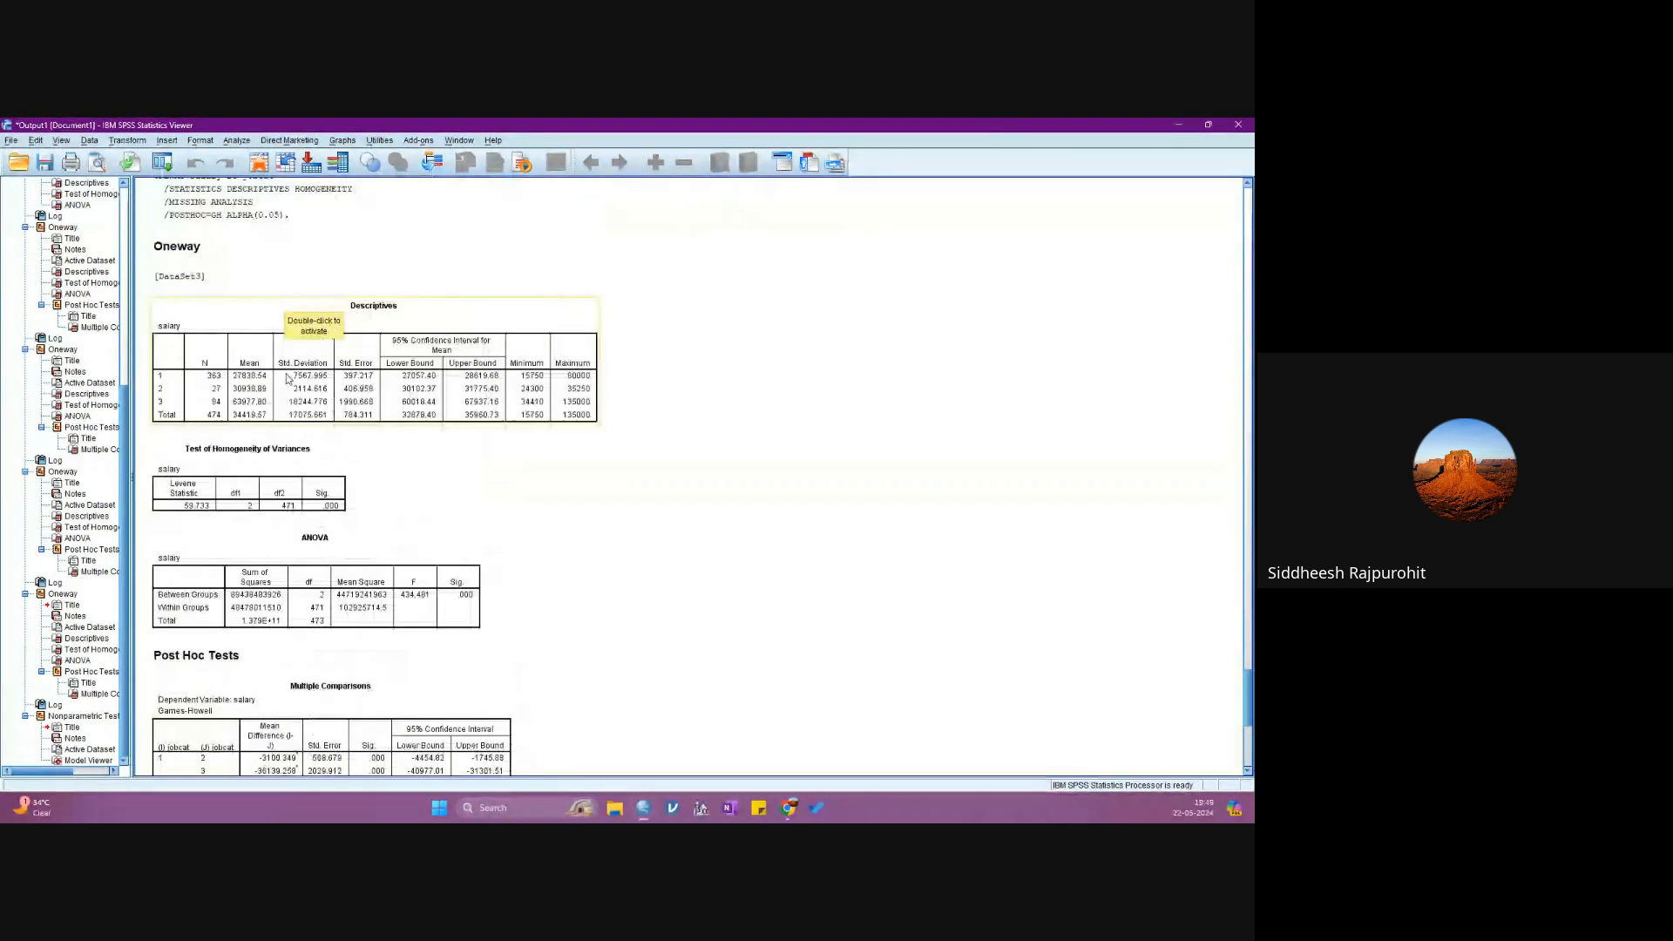
{"action": "scroll", "coordinate": [368, 440], "scroll_direction": "down", "scroll_amount": 3}
{"action": "scroll", "coordinate": [368, 440], "scroll_direction": "down", "scroll_amount": 3}
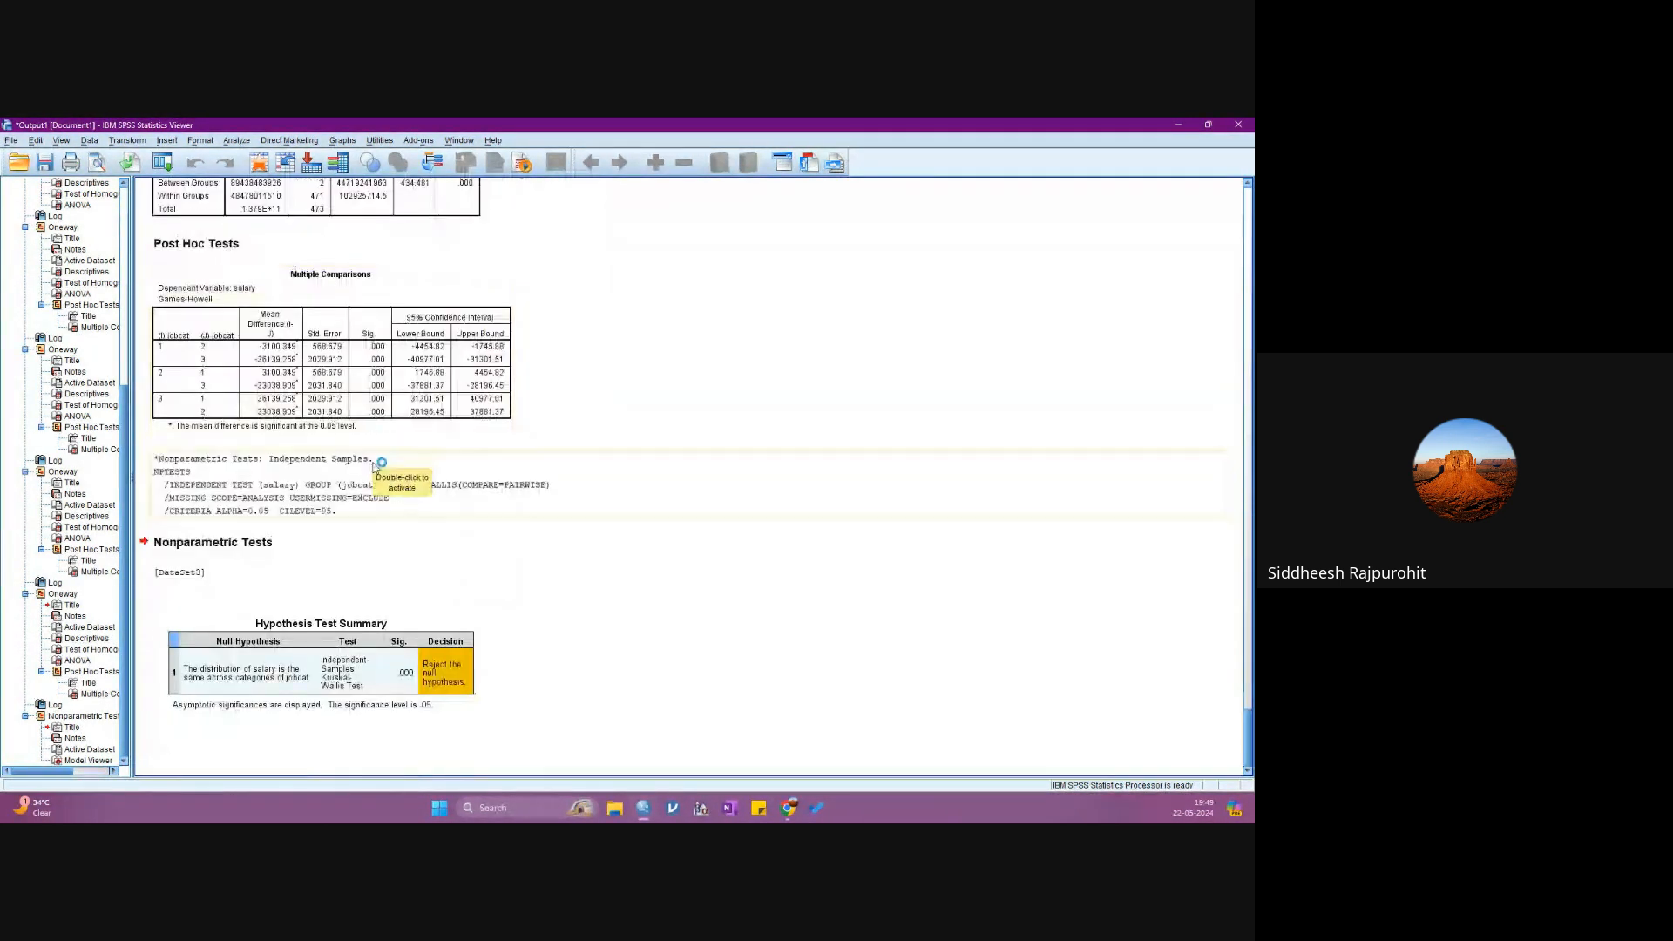
{"action": "double_click", "coordinate": [406, 678]}
{"action": "double_click", "coordinate": [405, 674]}
{"action": "double_click", "coordinate": [405, 678]}
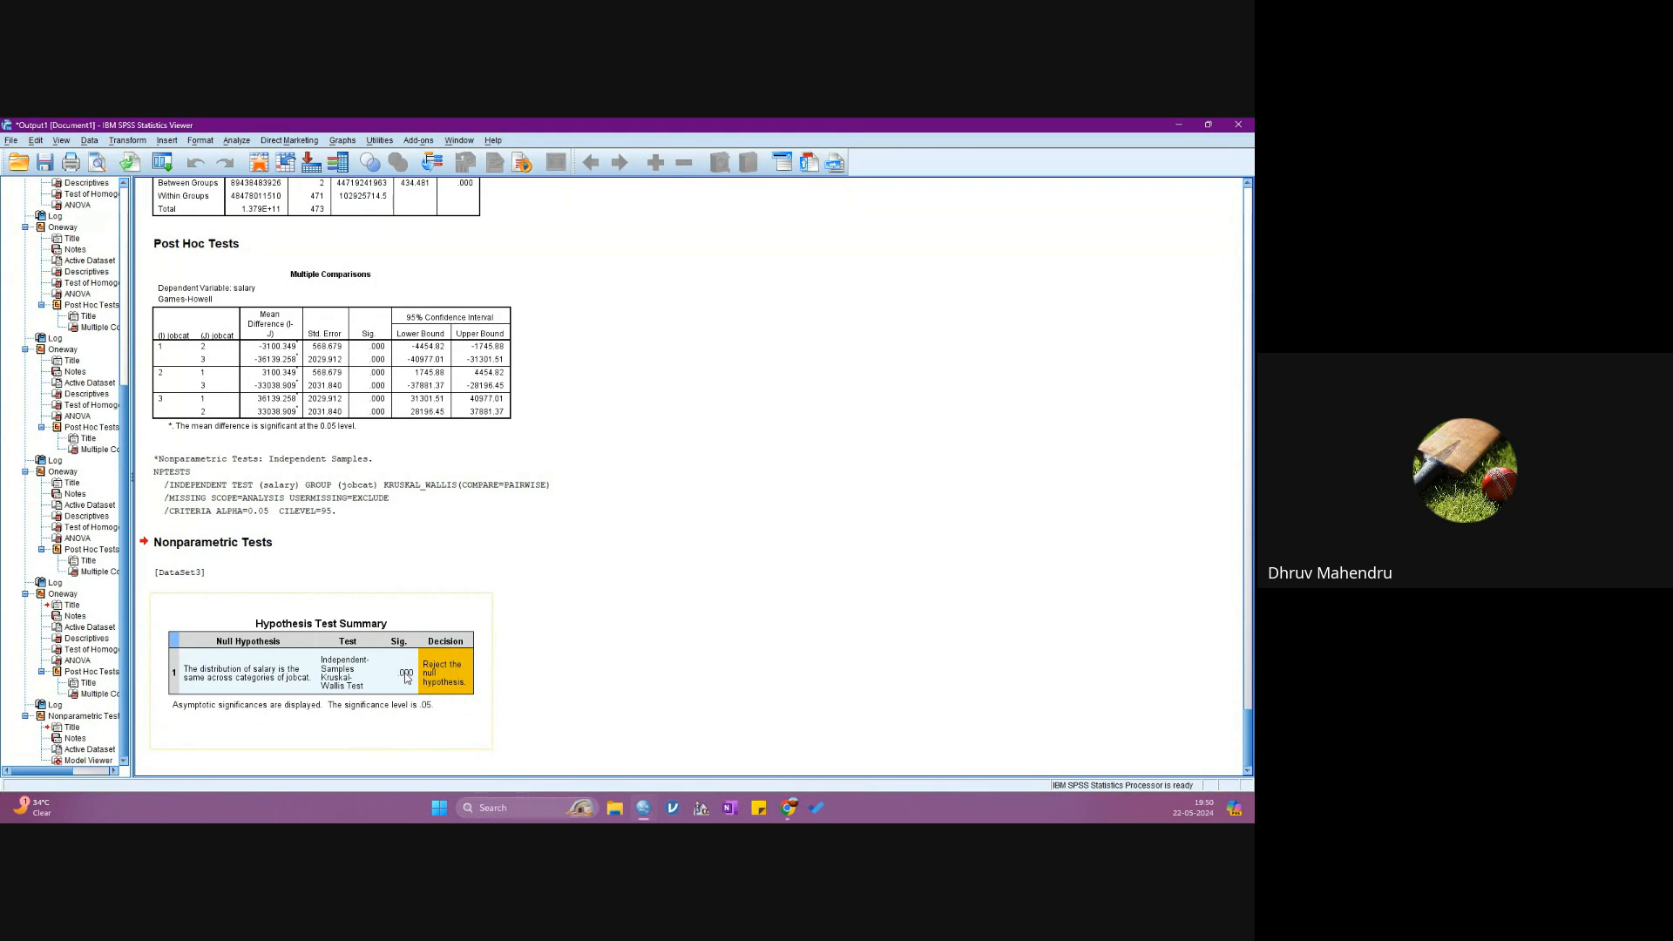
- Start an Explore descriptive analysis with salary in the Dependent List
{"action": "left_click", "coordinate": [236, 141]}
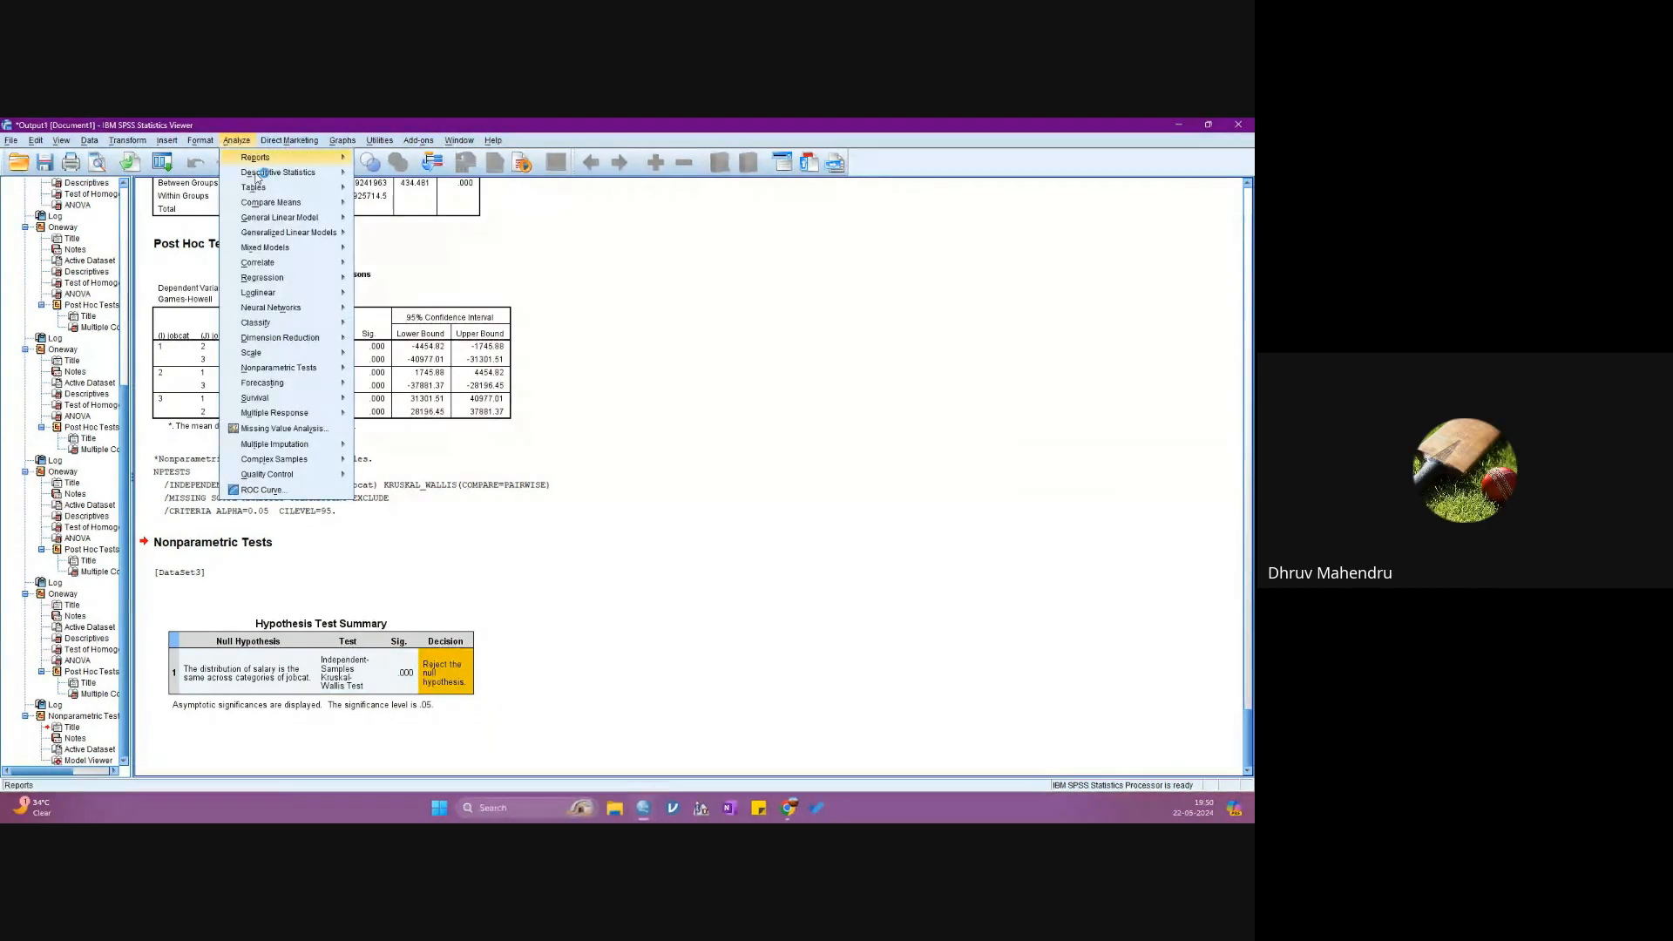
{"action": "mouse_move", "coordinate": [266, 174]}
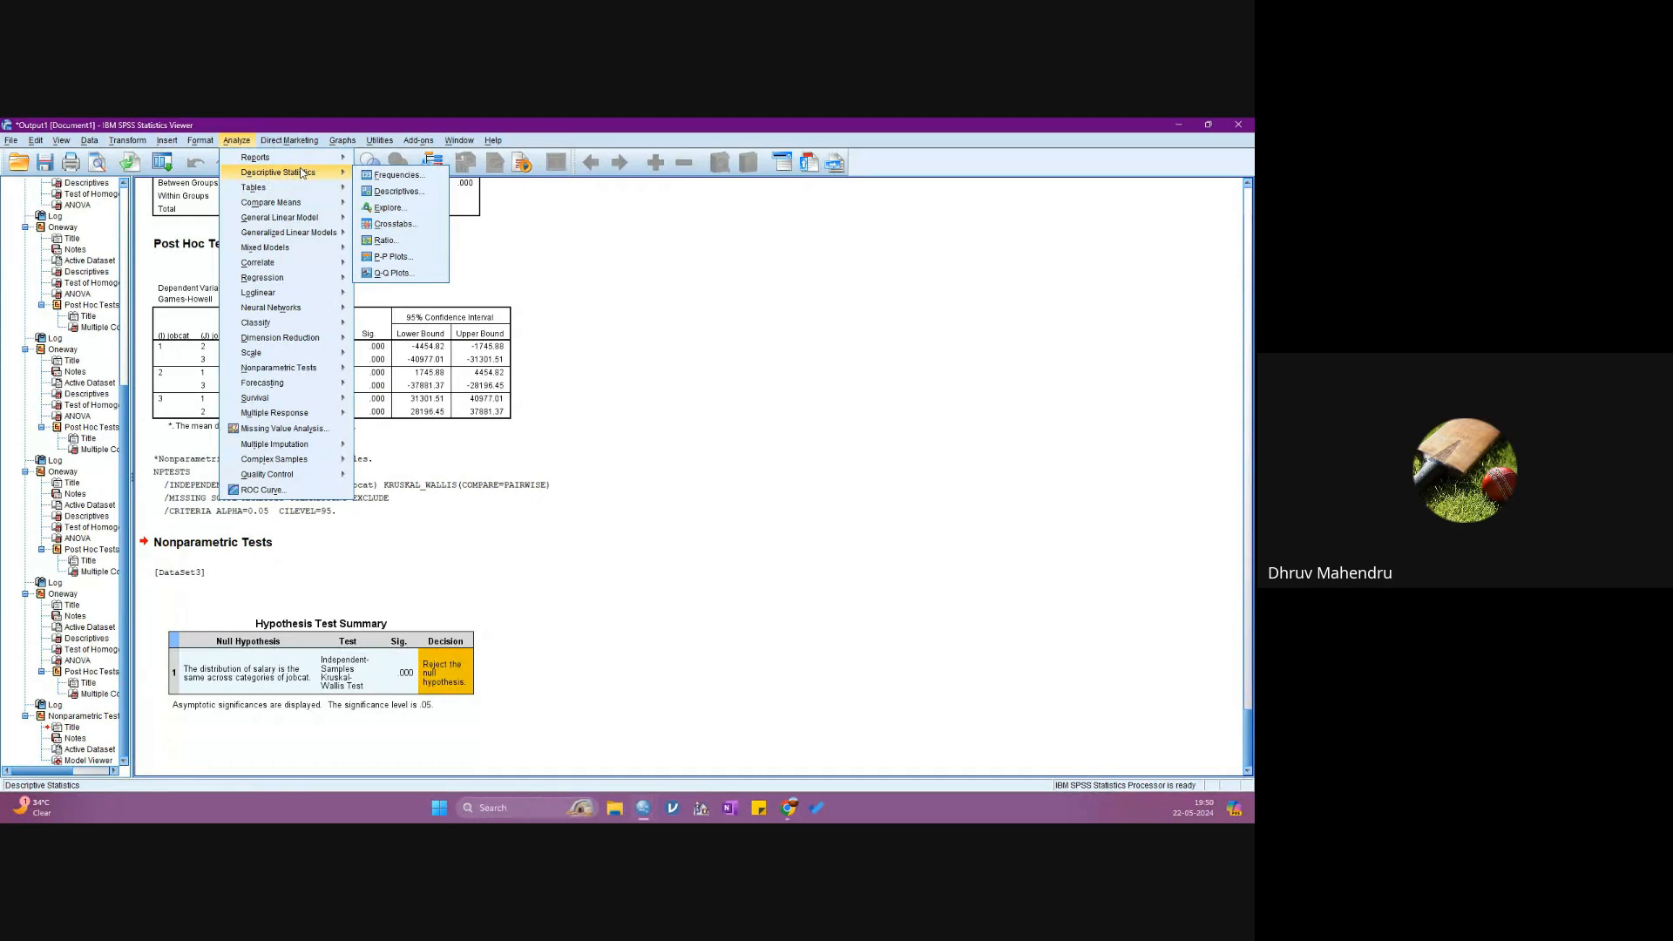
{"action": "left_click", "coordinate": [397, 213]}
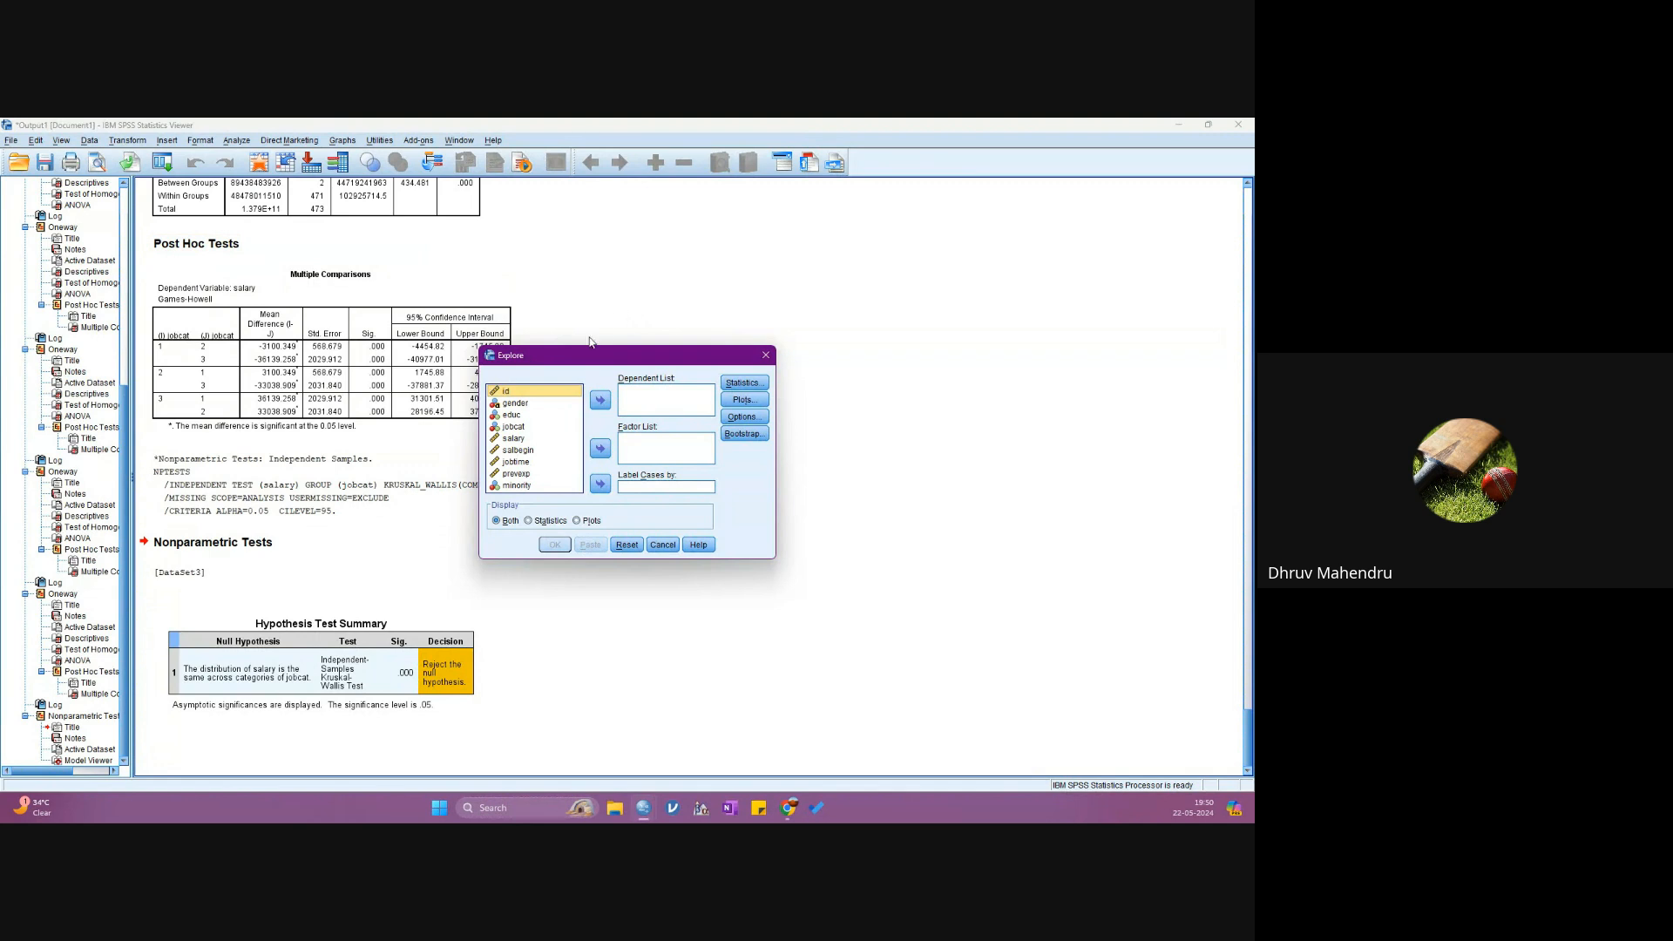
{"action": "left_click", "coordinate": [518, 438]}
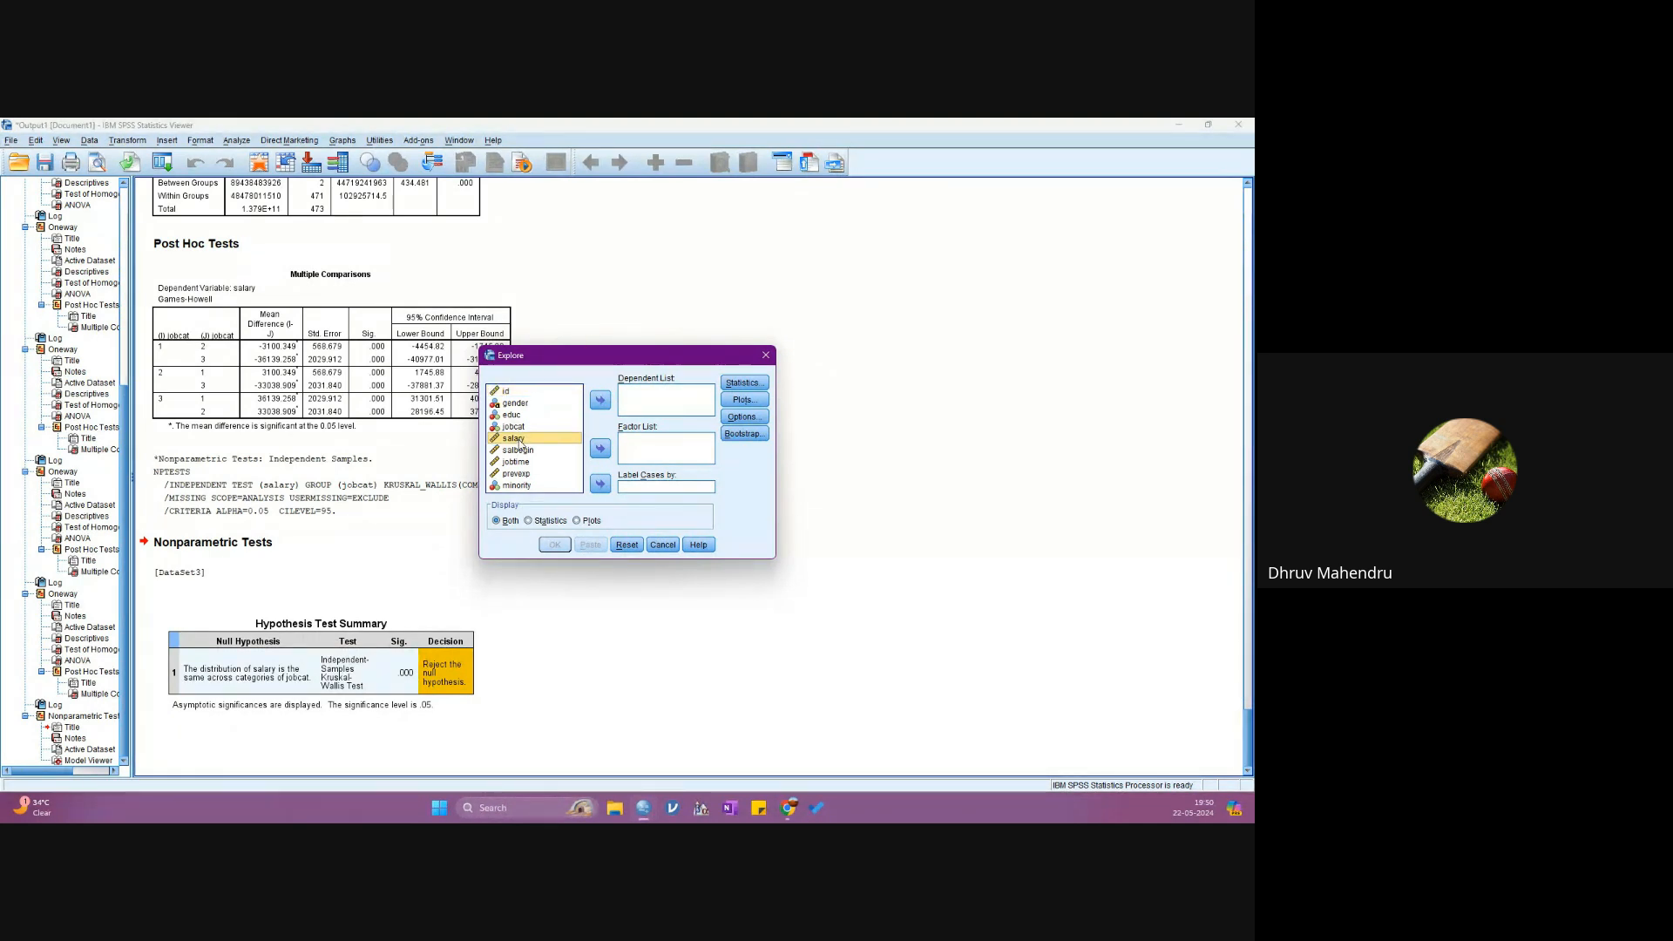
{"action": "left_click", "coordinate": [600, 400]}
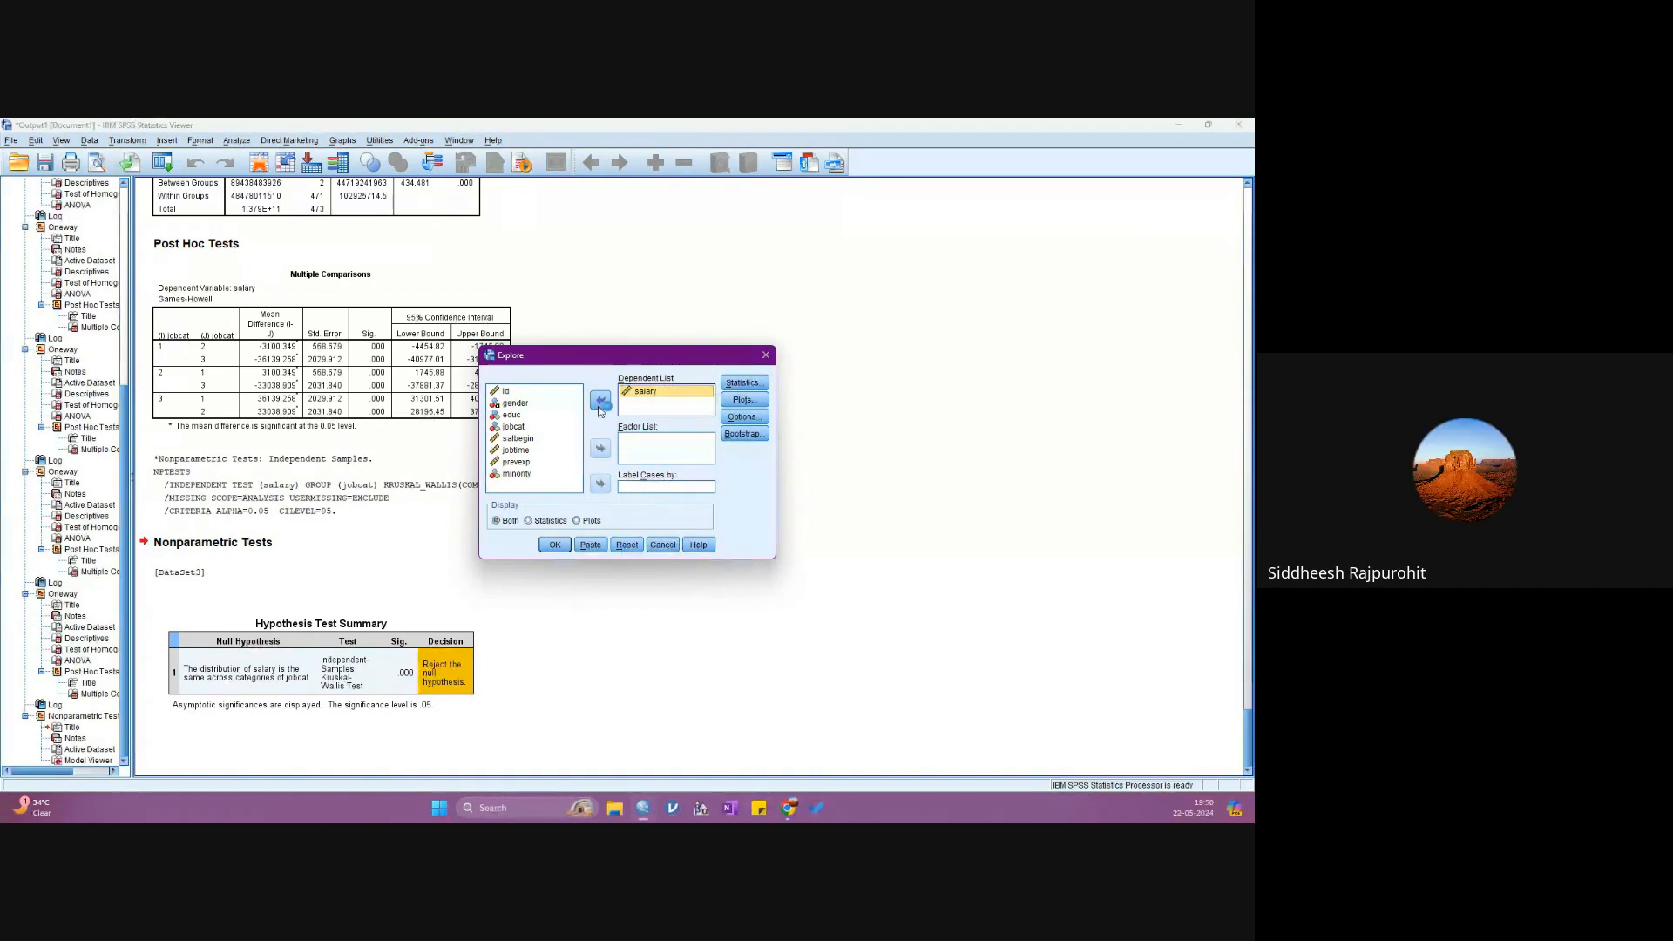
- Keep Descriptives with a 95% confidence interval for the mean, add normality plots with tests, and run the Explore analysis
{"action": "left_click", "coordinate": [742, 384]}
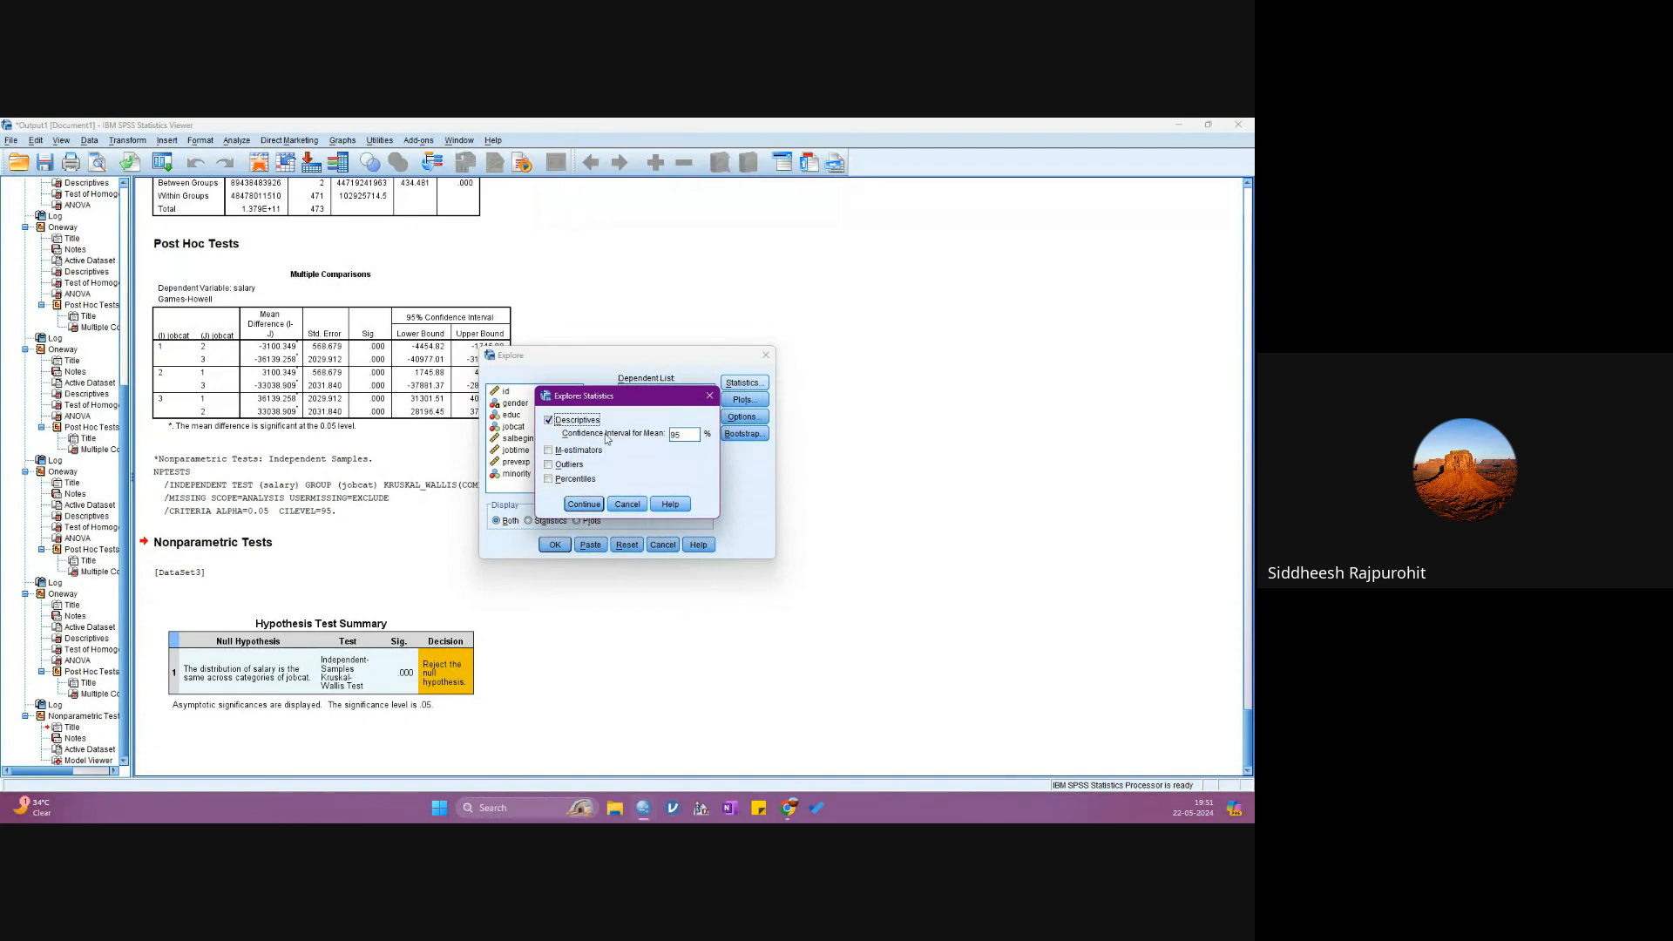
{"action": "left_click", "coordinate": [583, 504]}
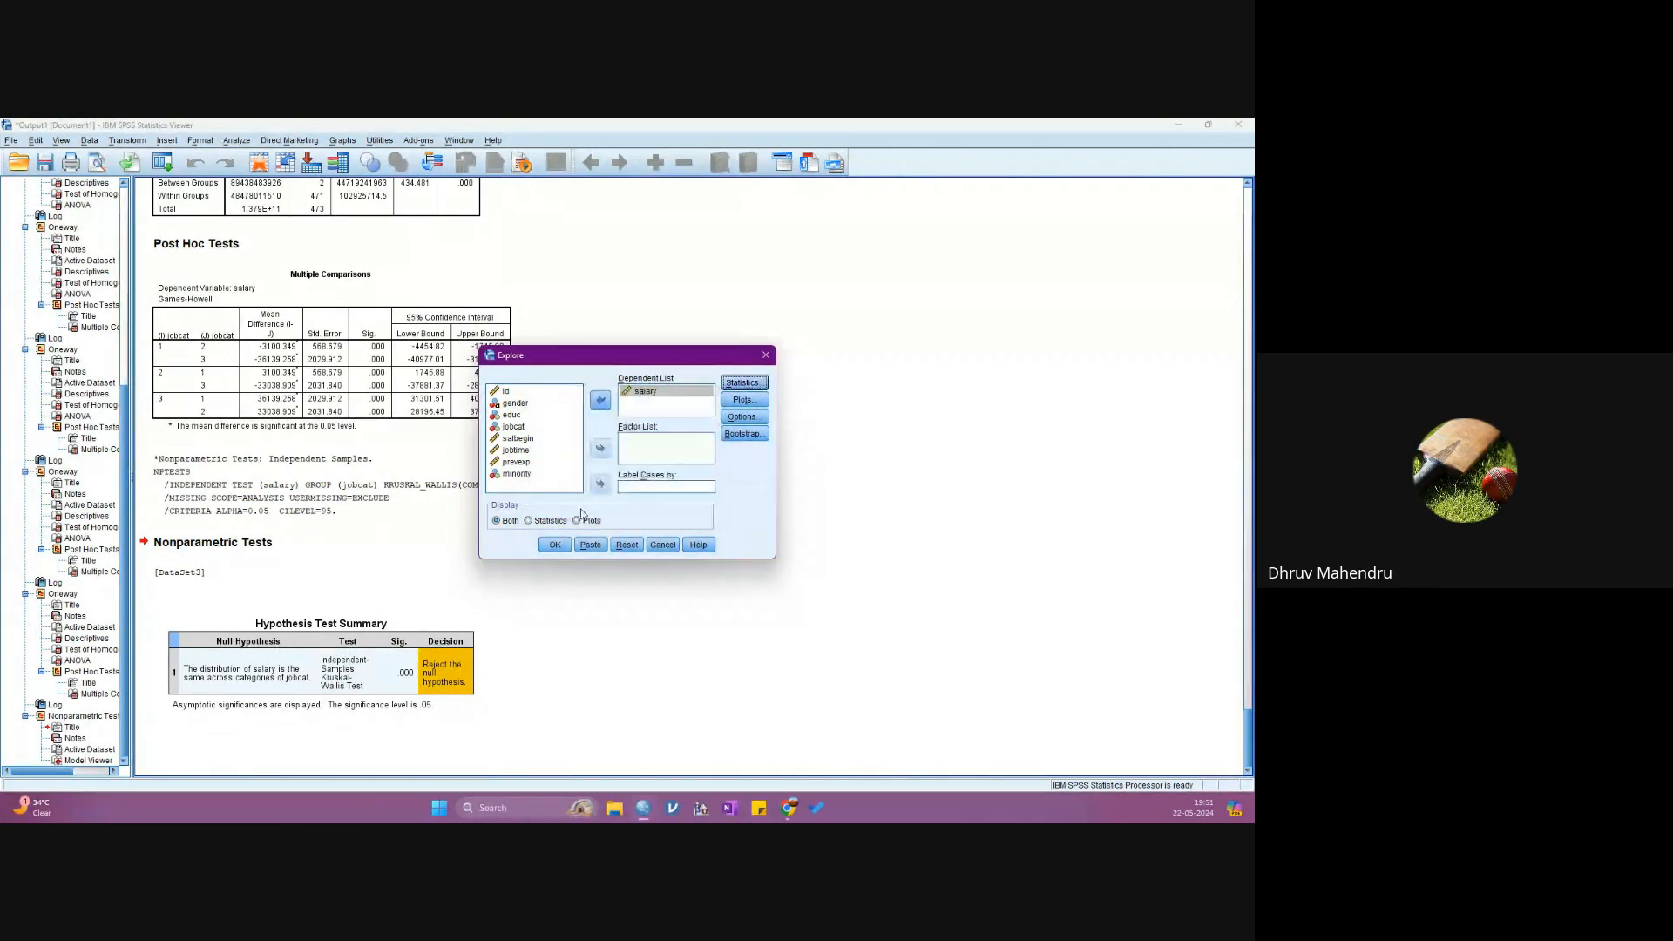
{"action": "left_click", "coordinate": [739, 402]}
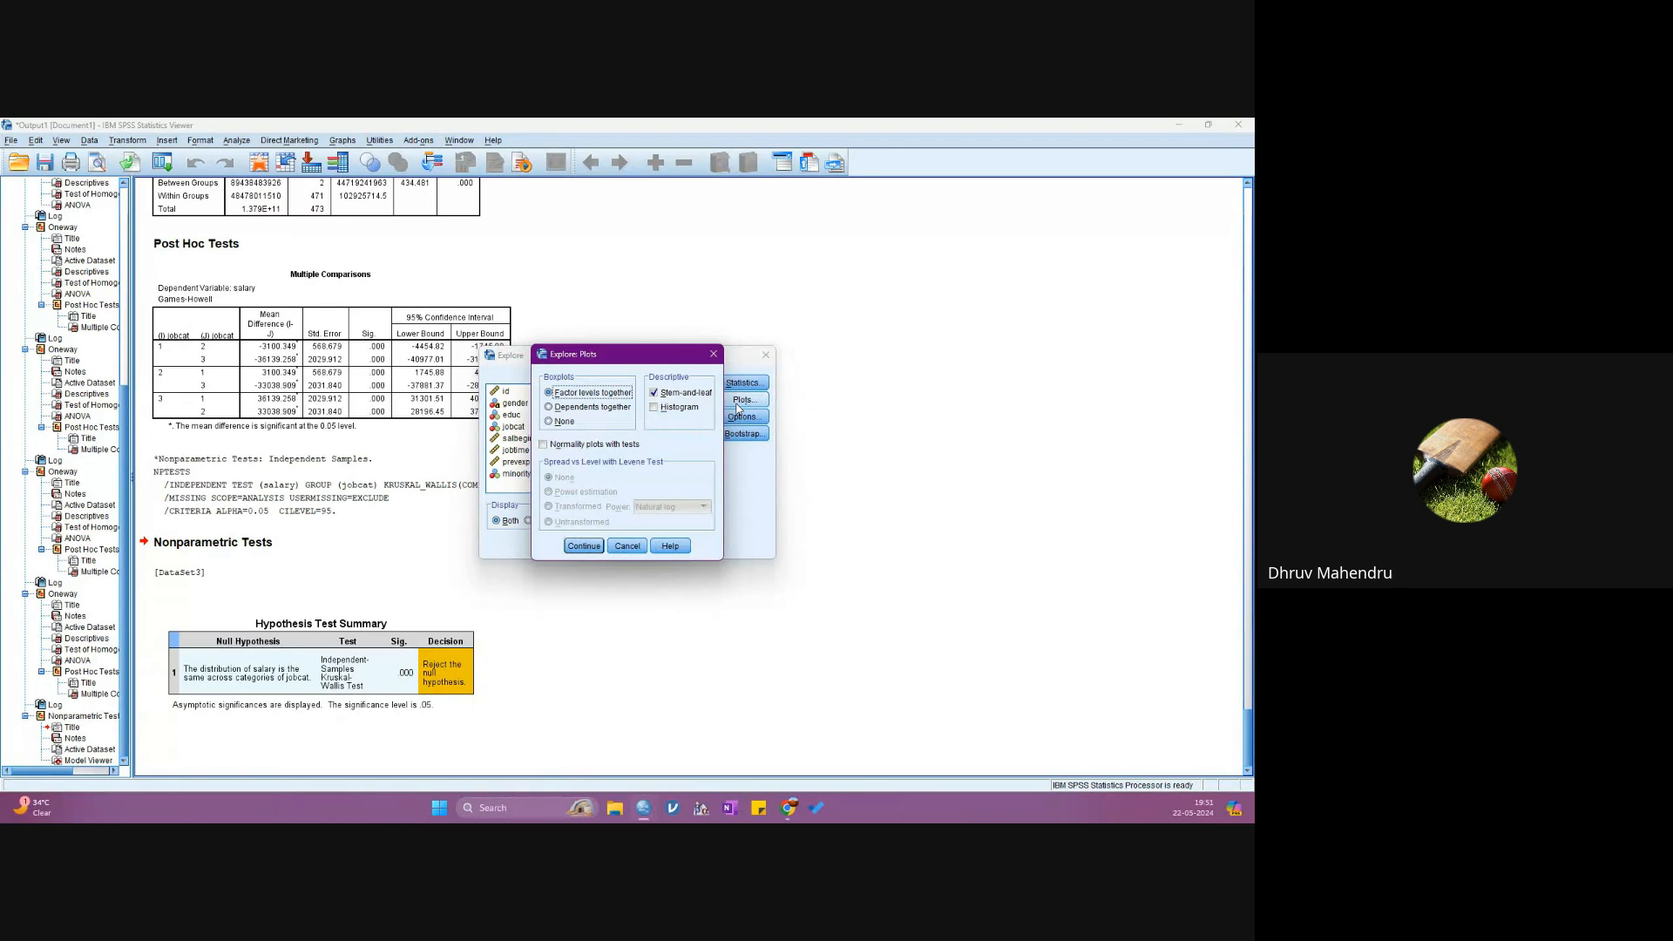
{"action": "left_click", "coordinate": [545, 444]}
{"action": "left_click", "coordinate": [584, 544]}
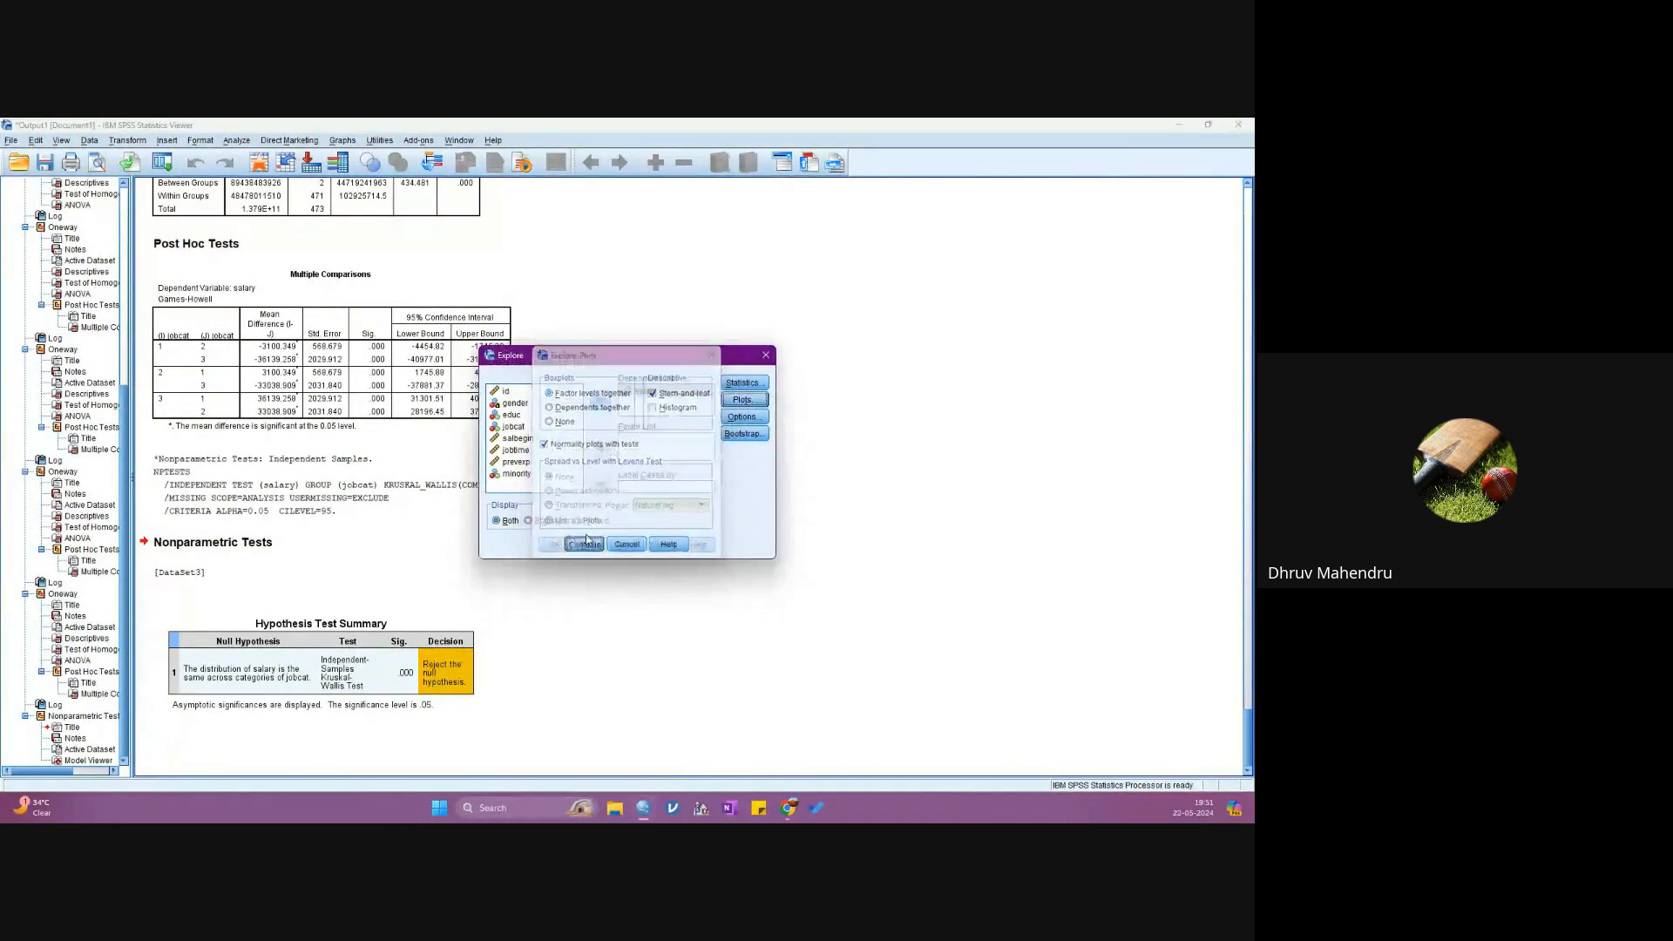
{"action": "left_click", "coordinate": [555, 544]}
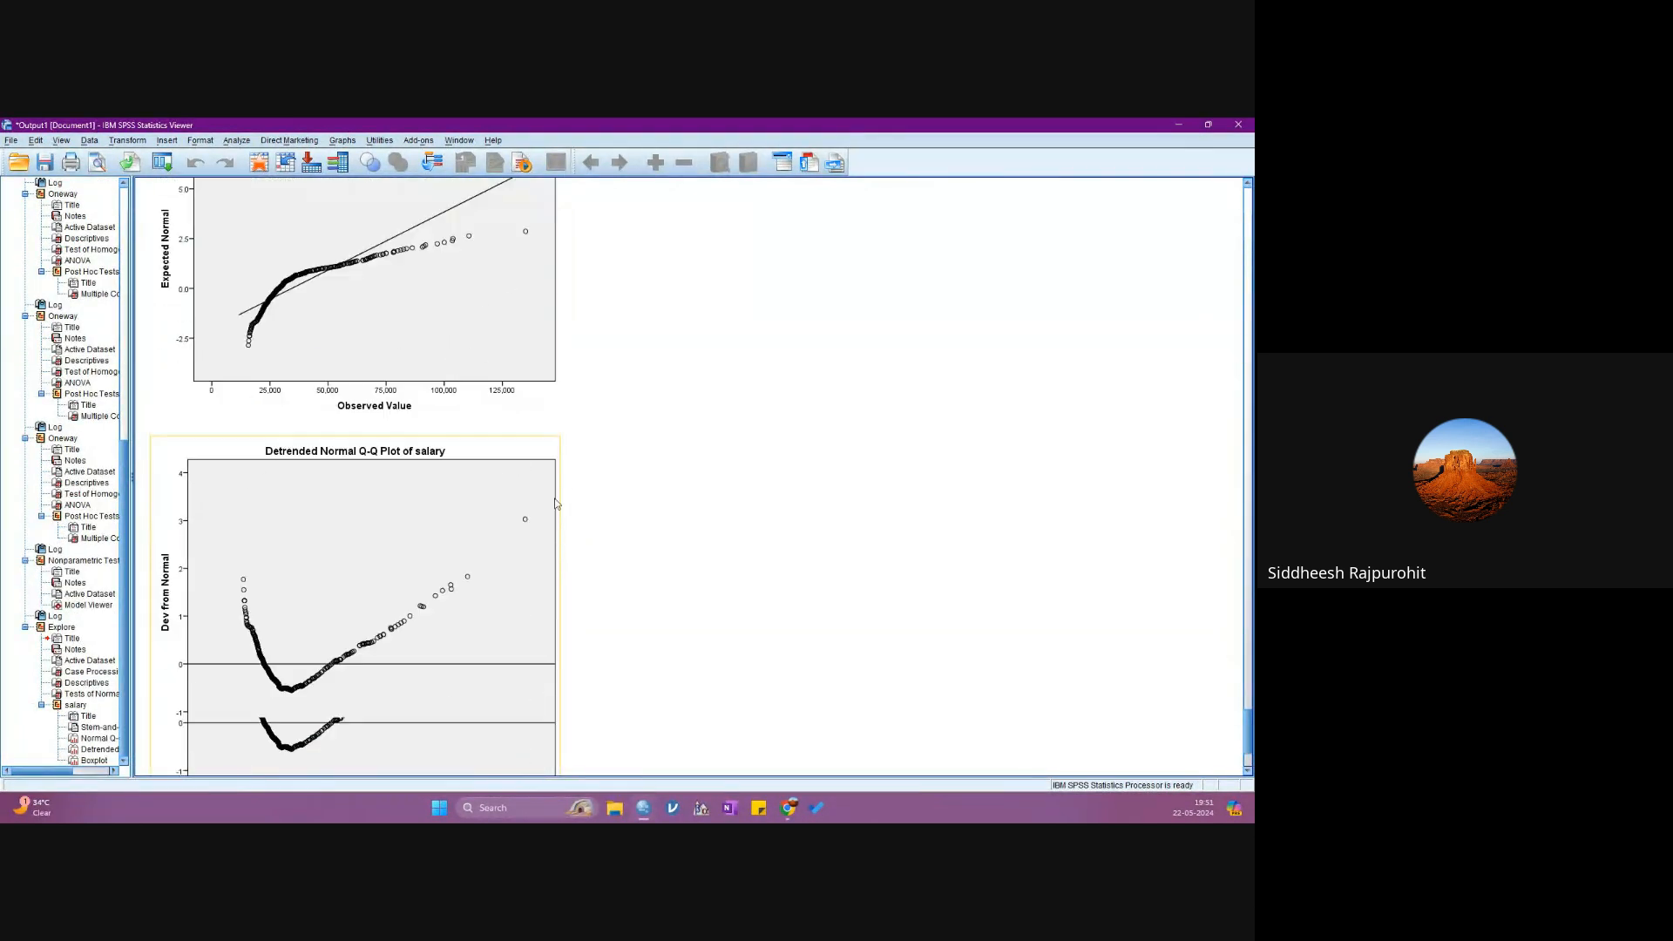
- Examine salary's Descriptives, Tests of Normality and stem-and-leaf plot in the Explore output, and minimize the output viewer to show the dataset
{"action": "scroll", "coordinate": [554, 492], "scroll_direction": "up", "scroll_amount": 10}
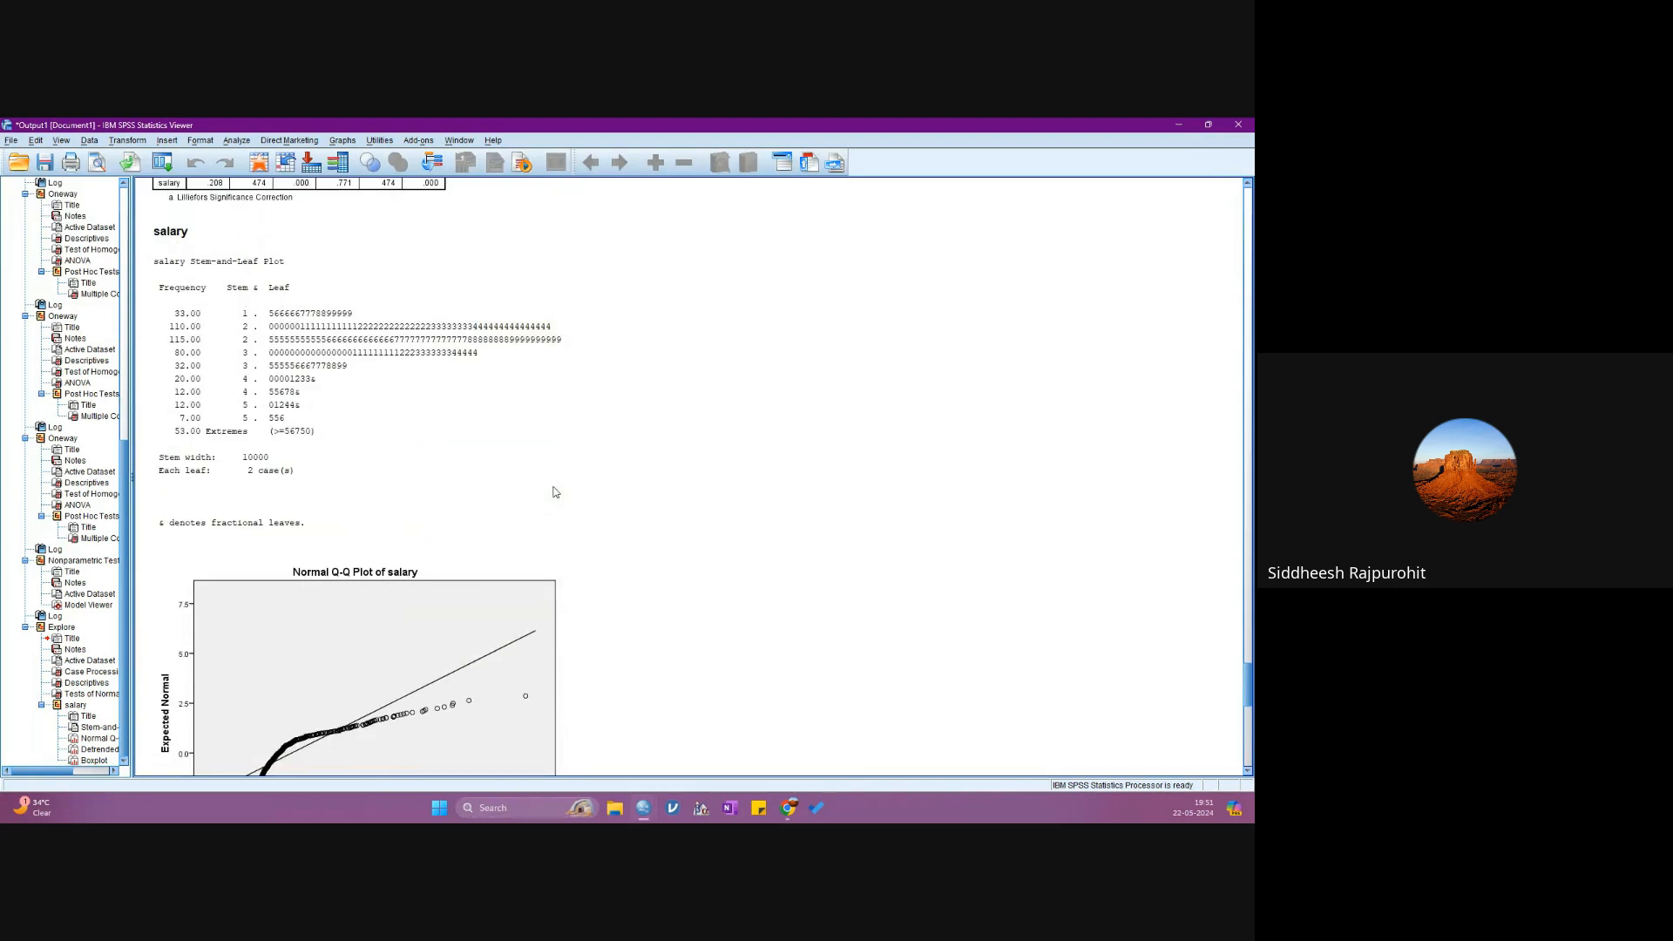
{"action": "scroll", "coordinate": [554, 492], "scroll_direction": "up", "scroll_amount": 8}
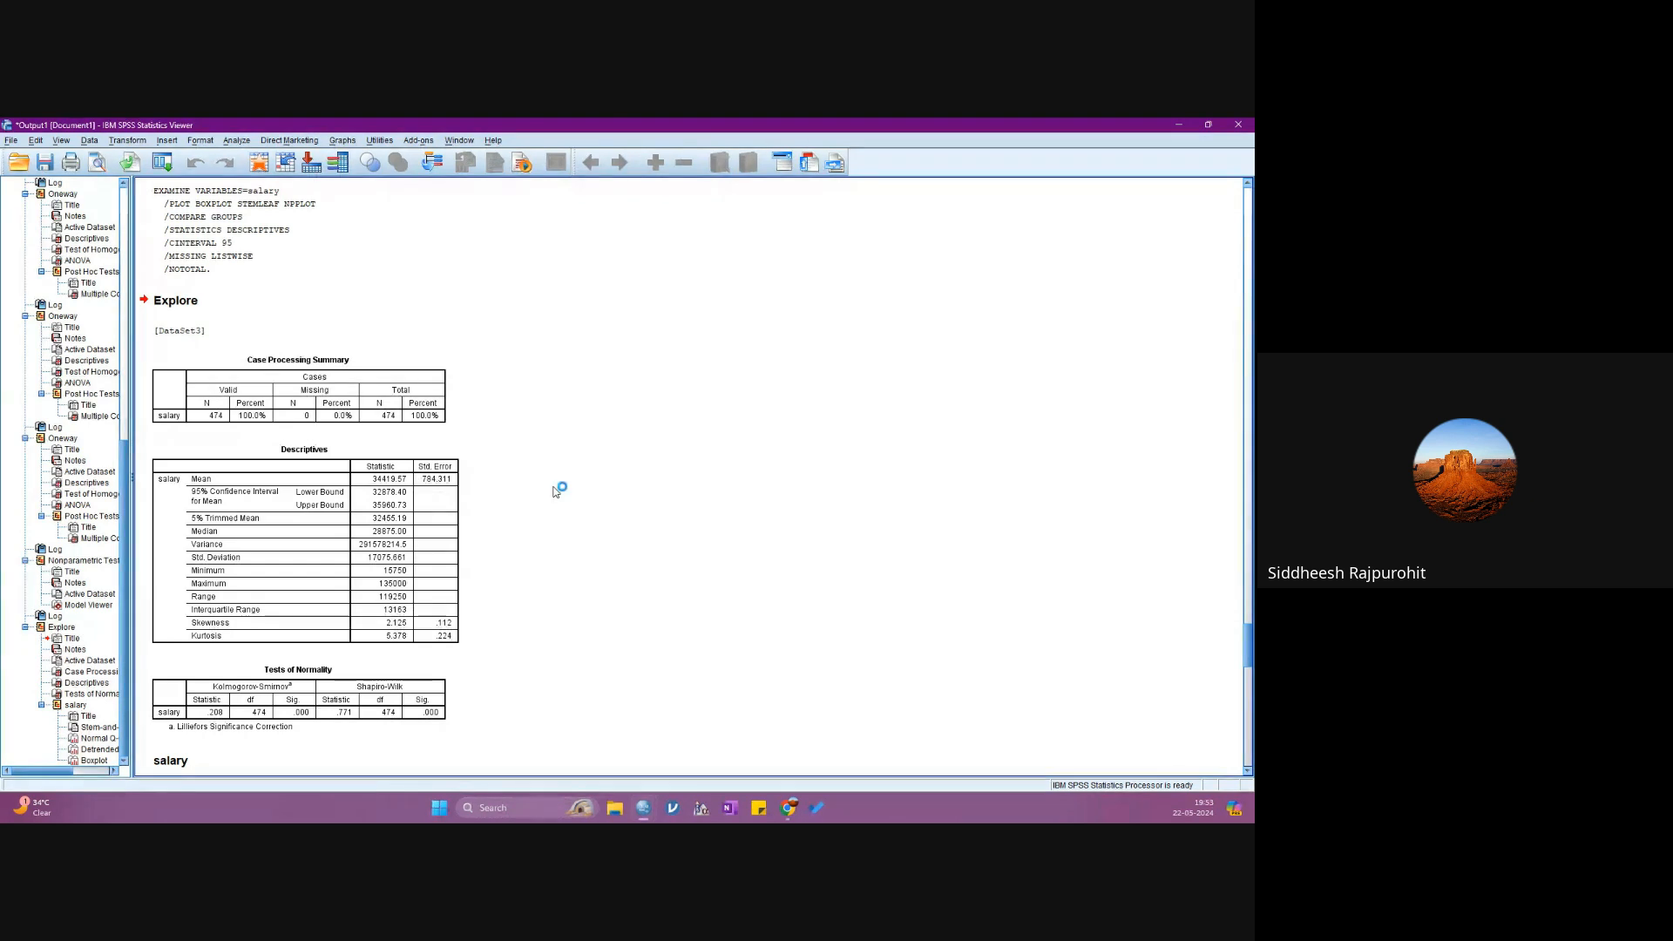
{"action": "scroll", "coordinate": [556, 488], "scroll_direction": "down", "scroll_amount": 10}
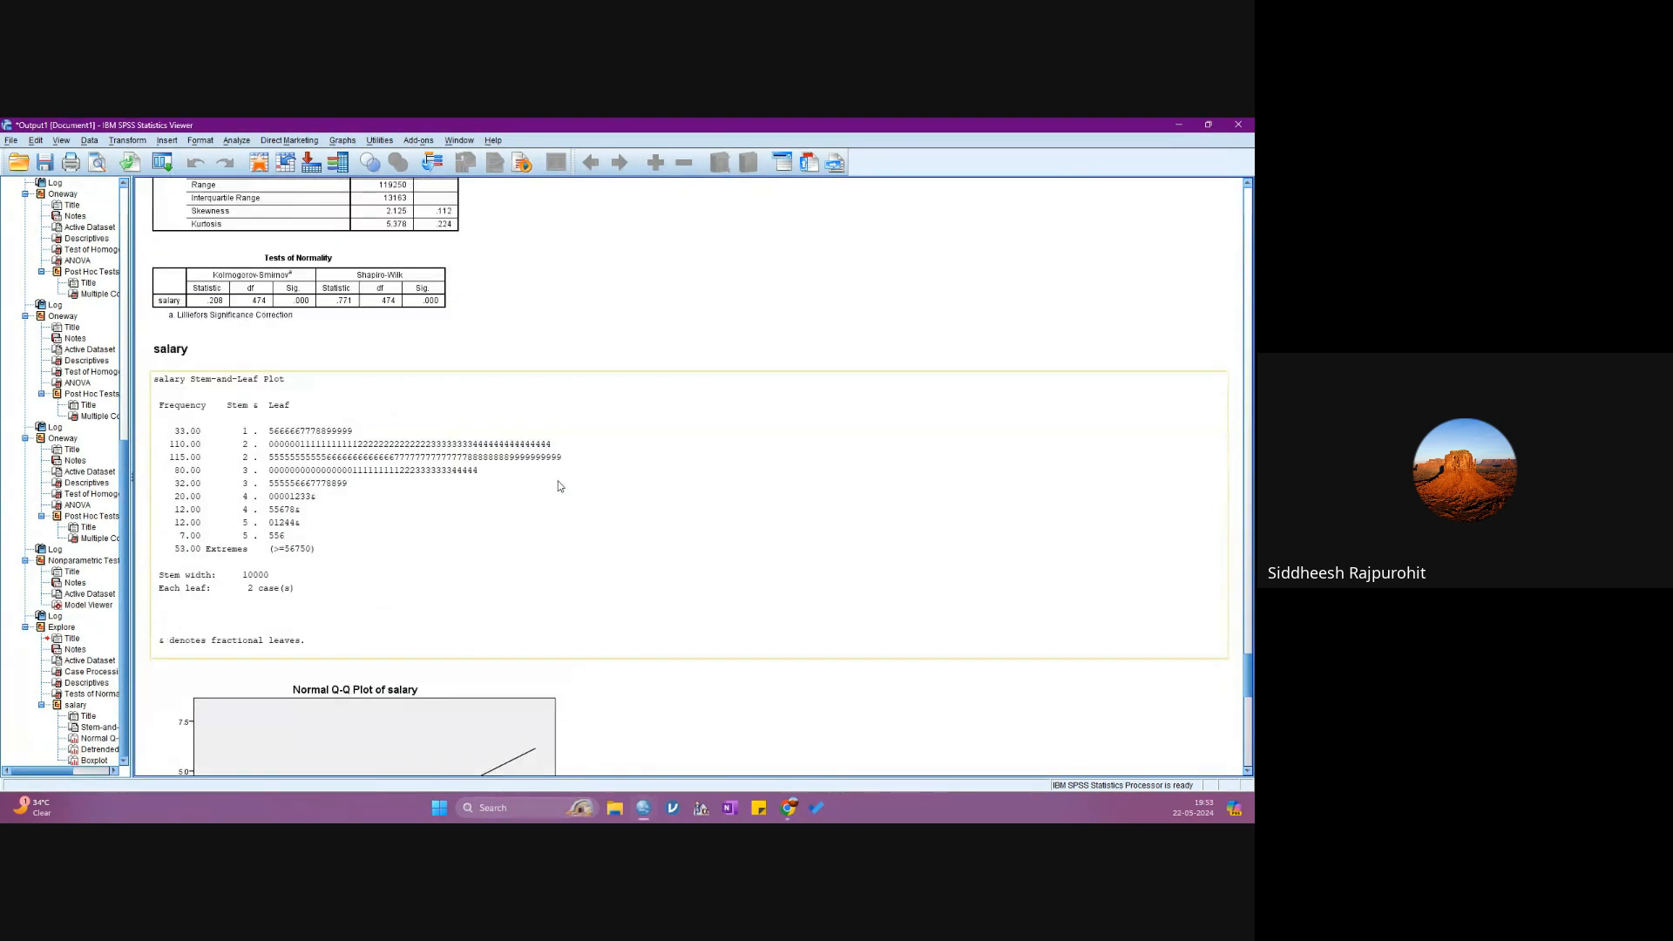
{"action": "scroll", "coordinate": [558, 479], "scroll_direction": "up", "scroll_amount": 7}
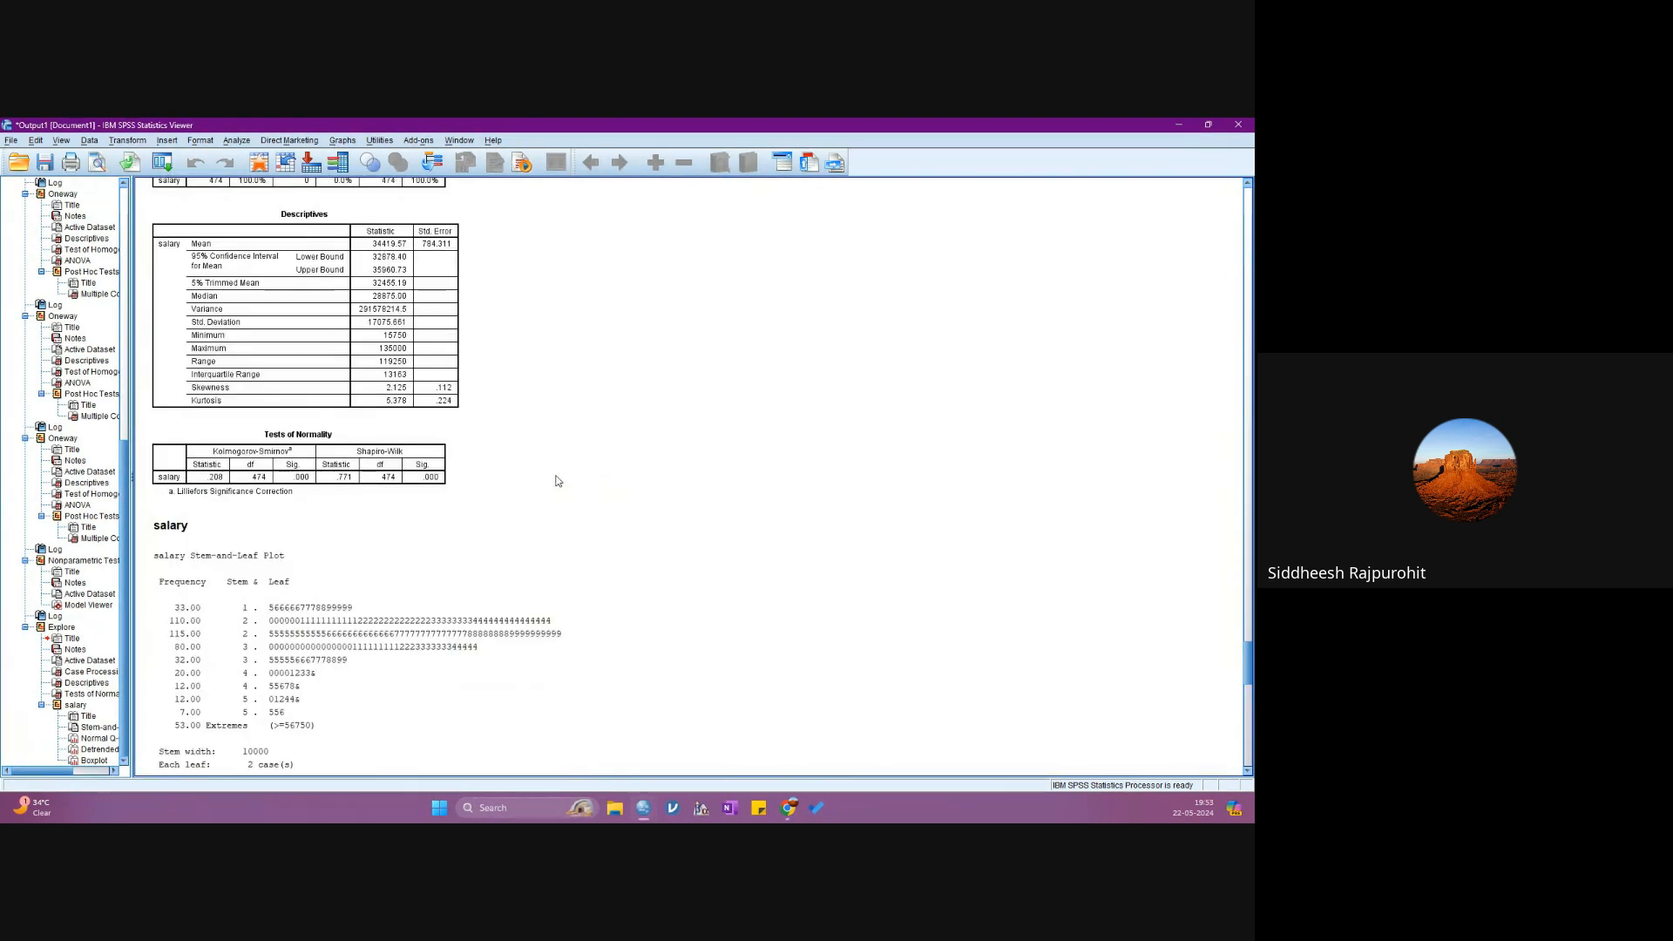
{"action": "left_click", "coordinate": [1178, 125]}
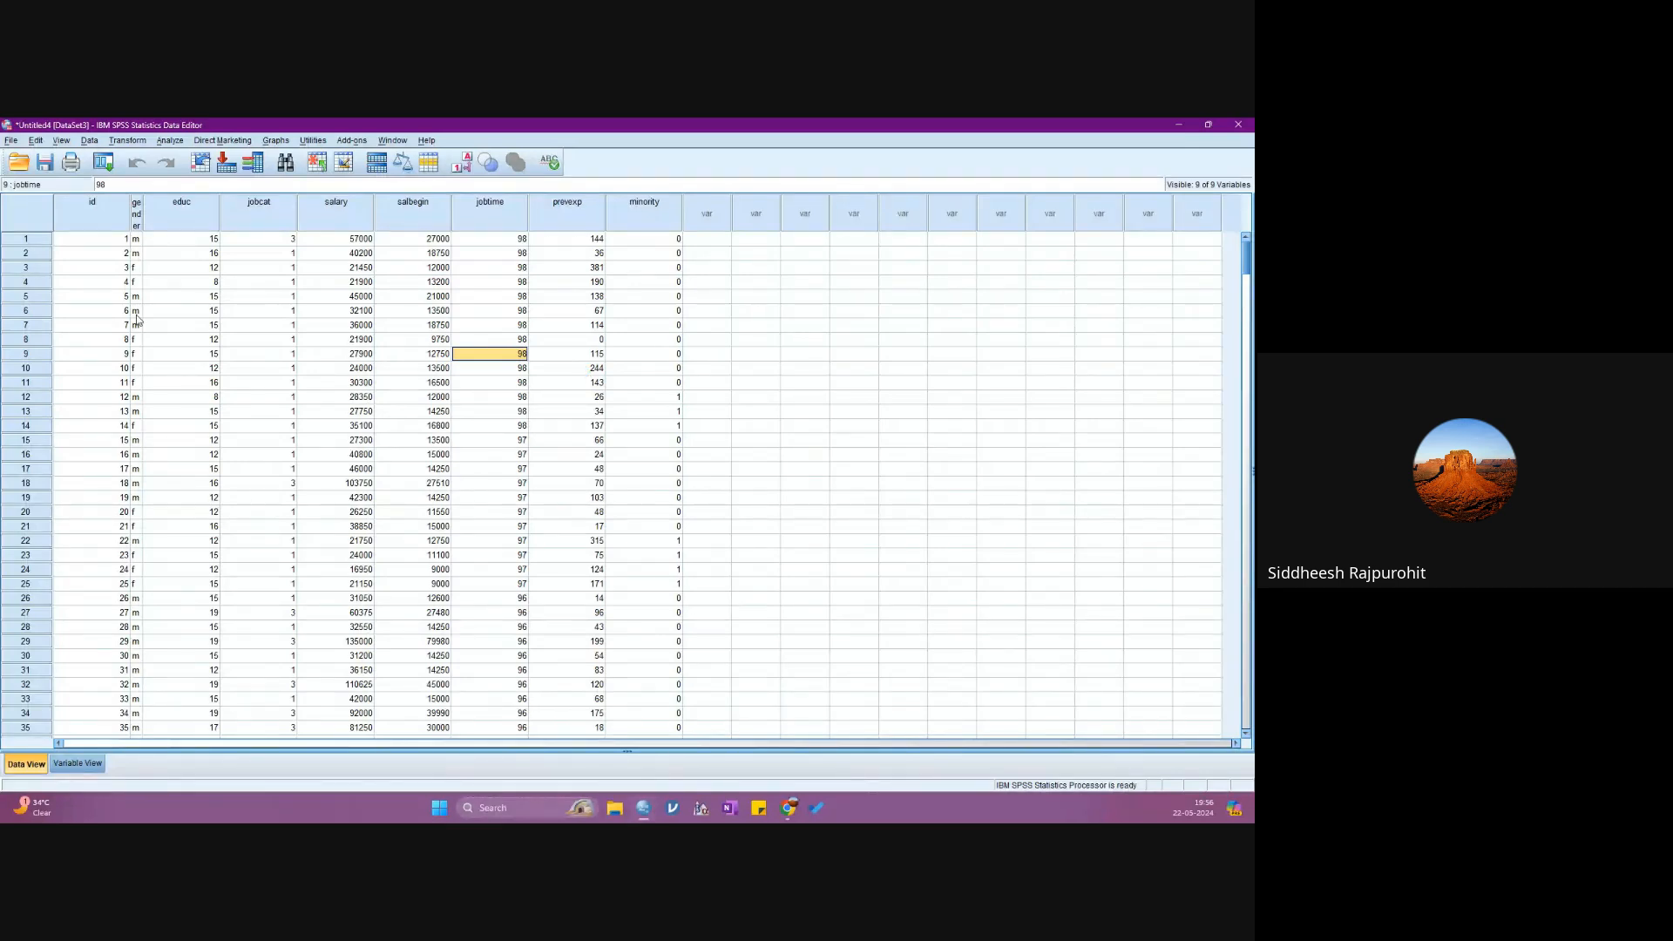
{"action": "key", "text": "alt+Tab"}
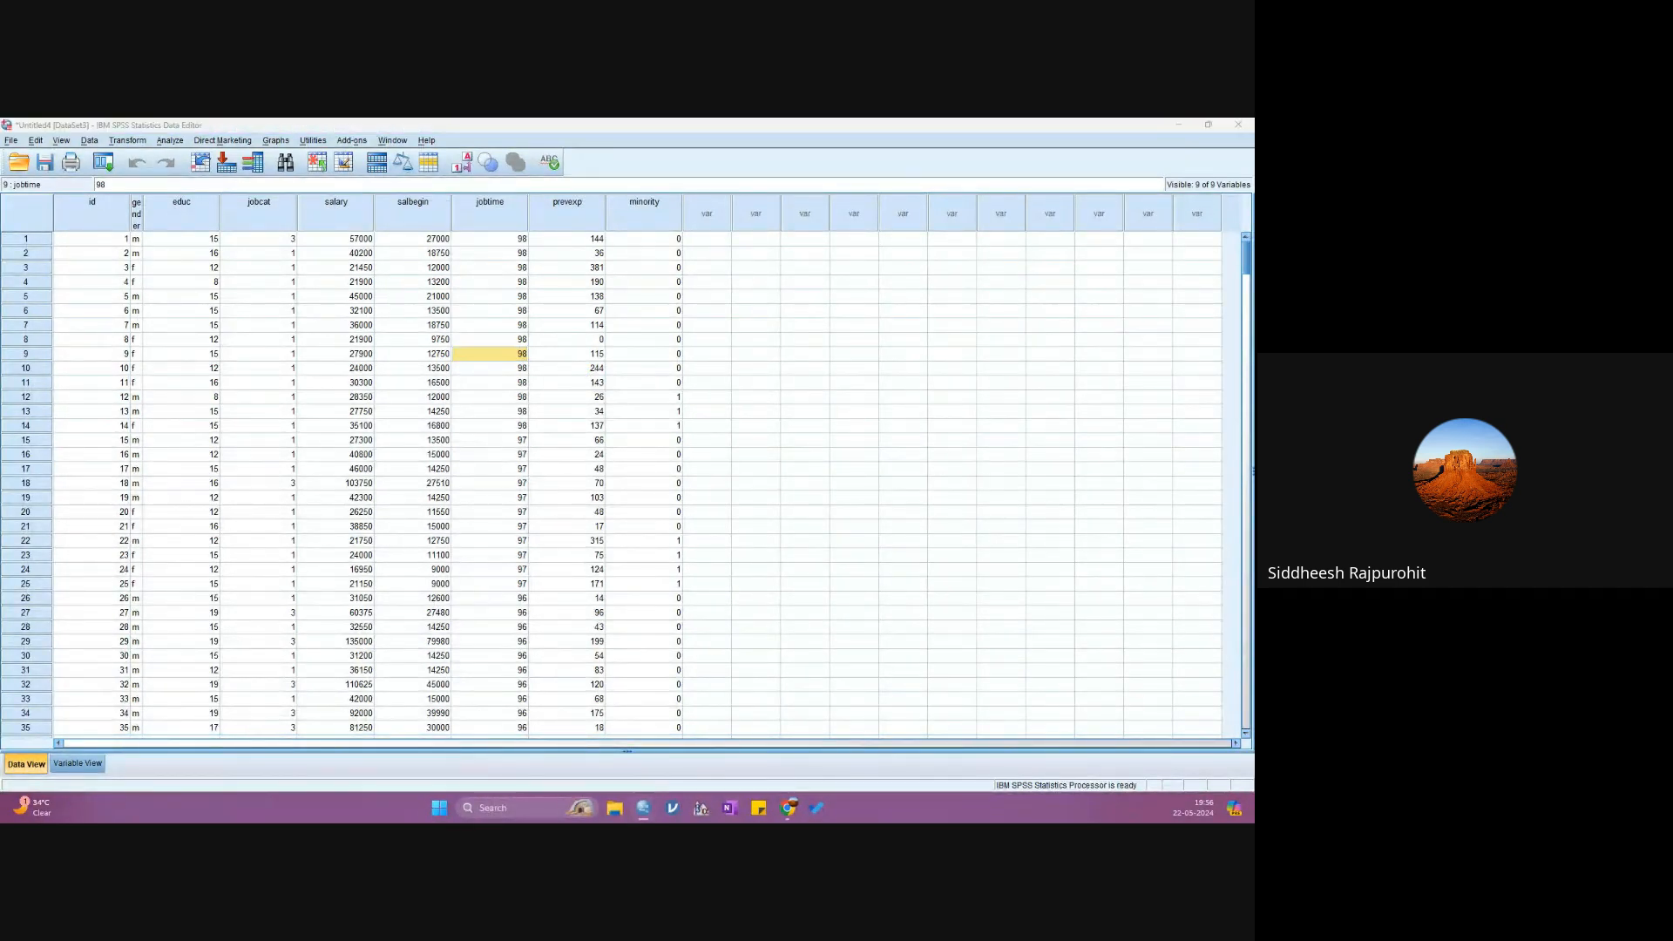